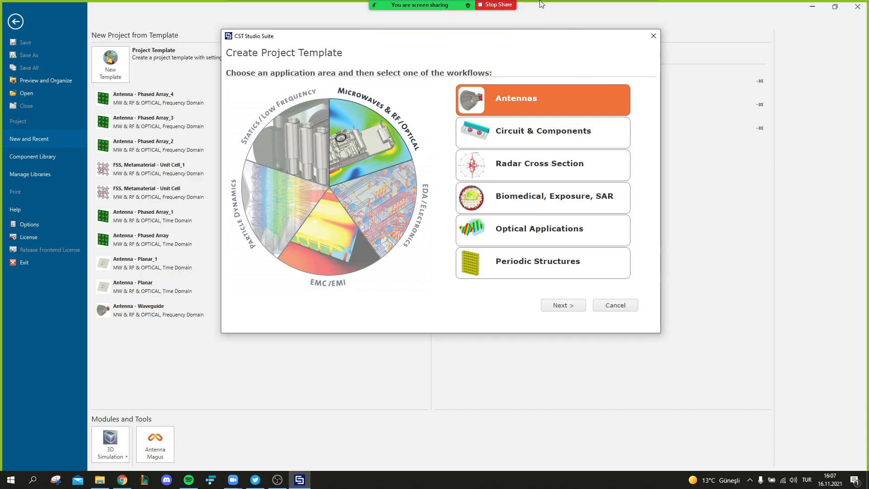
# - Grant the requesting meeting participant remote control of the shared screen
pyautogui.click(455, 5)
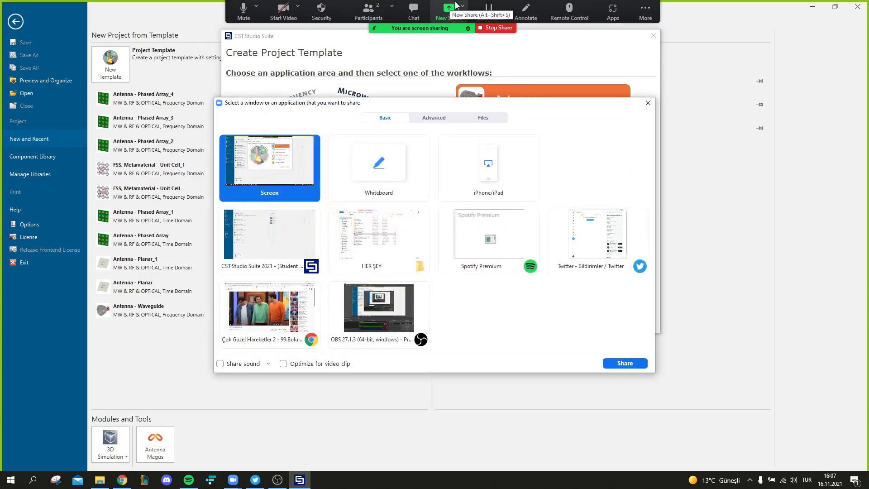
pyautogui.click(648, 103)
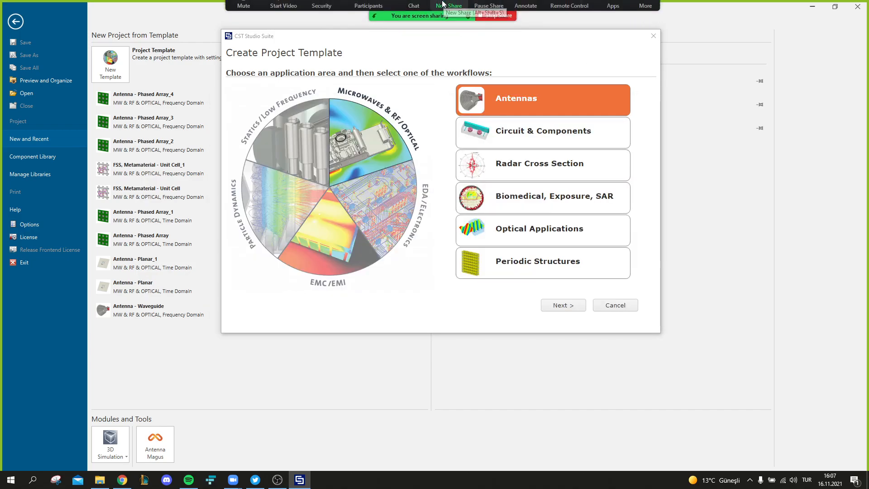
pyautogui.click(571, 9)
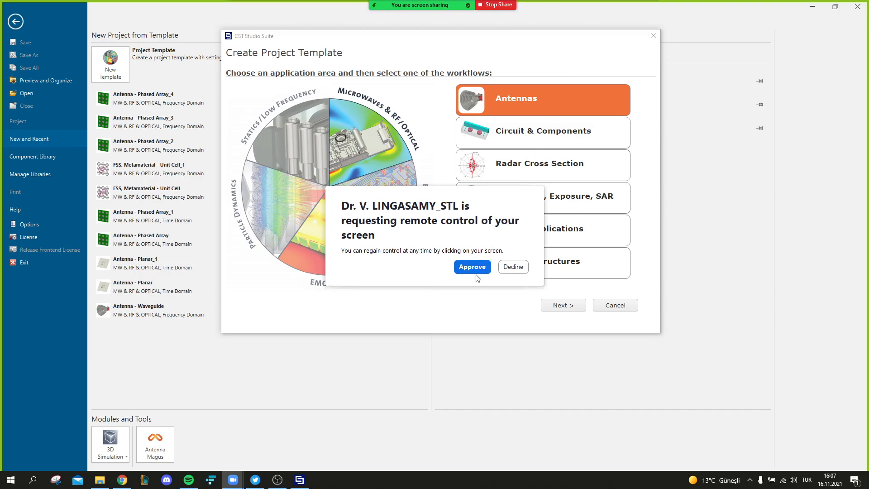
pyautogui.click(476, 272)
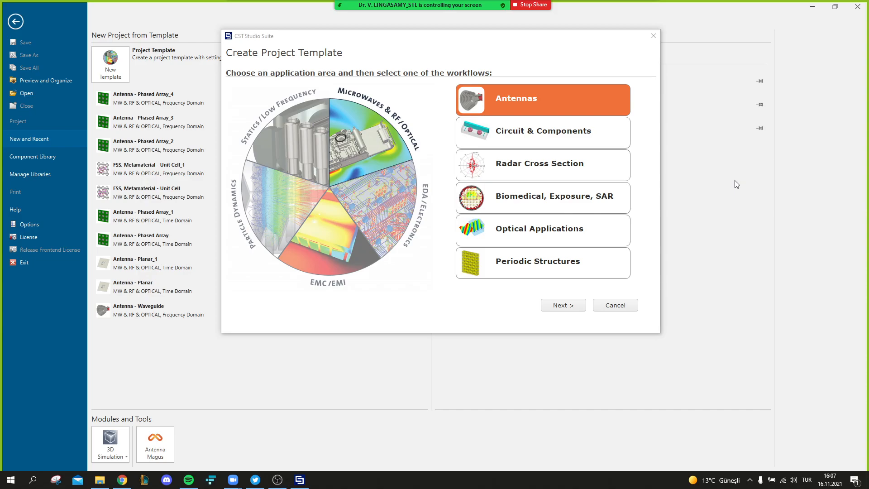
pyautogui.click(560, 305)
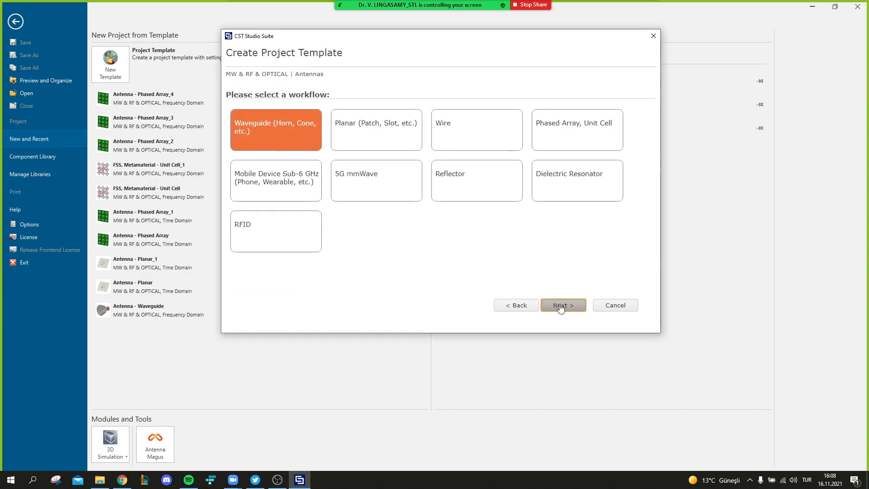
pyautogui.click(560, 306)
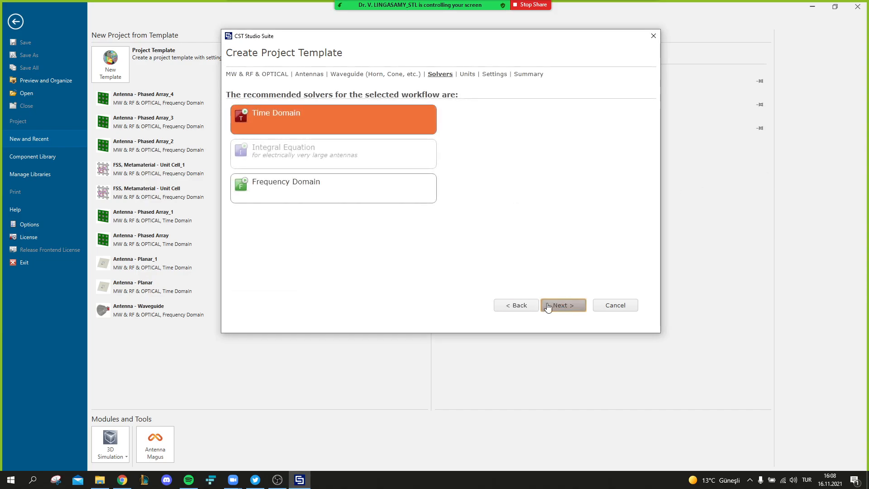
pyautogui.click(507, 306)
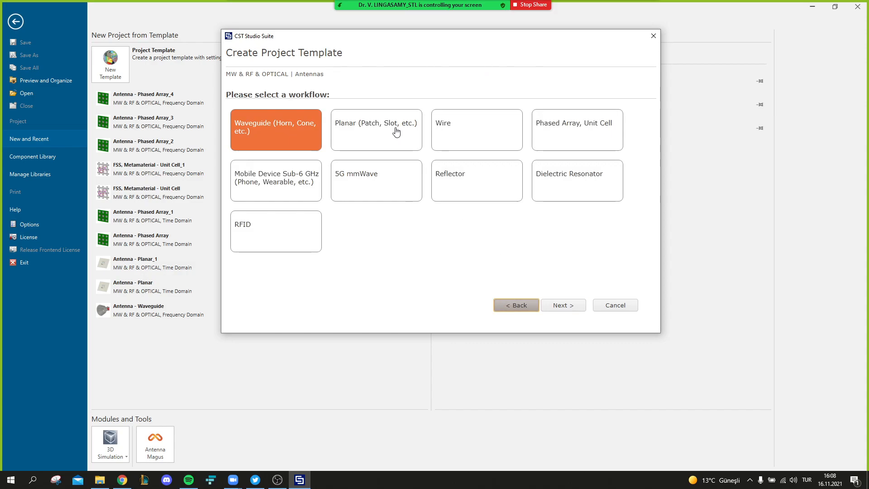
pyautogui.click(390, 131)
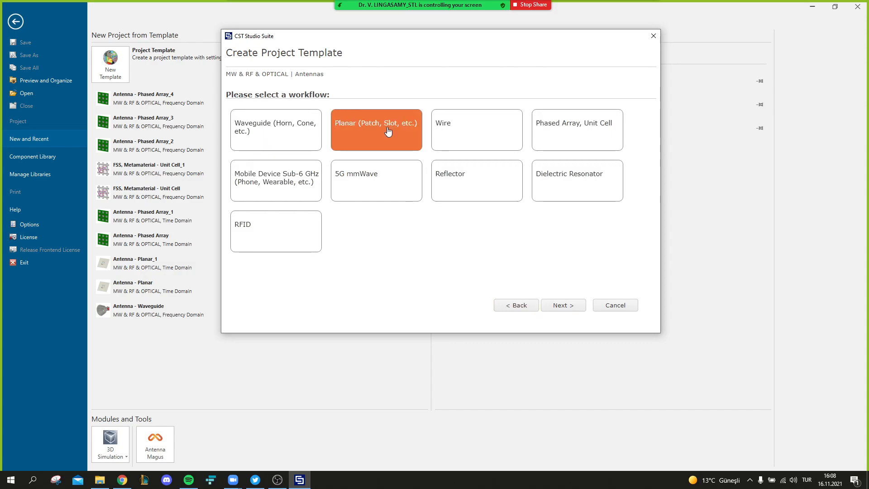
pyautogui.click(519, 306)
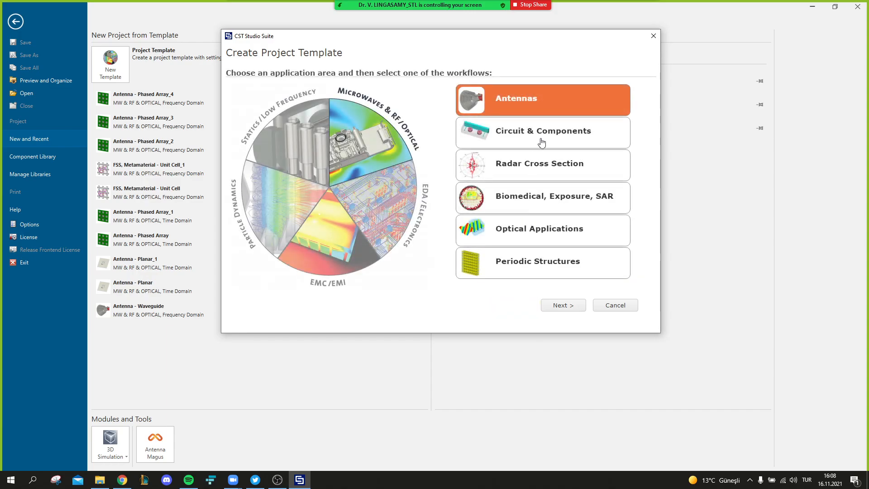
# - Choose the Periodic Structures area with the FSS, Metamaterial – Unit Cell workflow and Phase Reflection Diagram for the project template
pyautogui.click(512, 267)
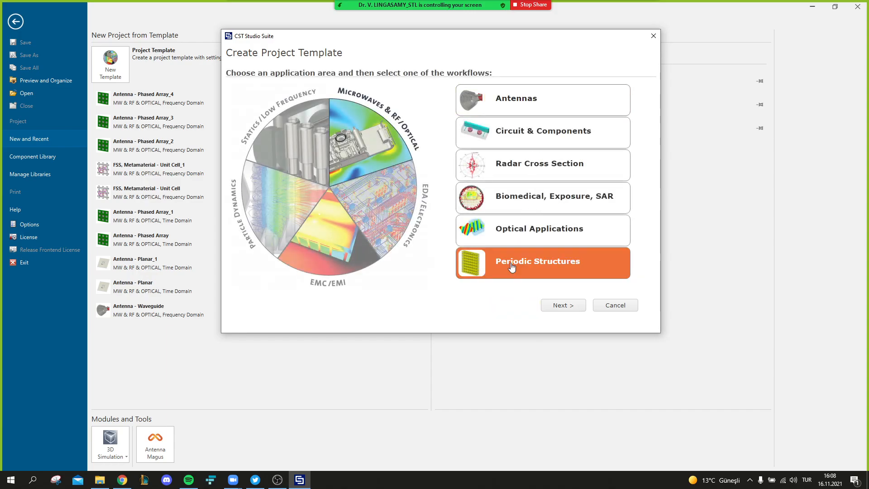
pyautogui.click(565, 305)
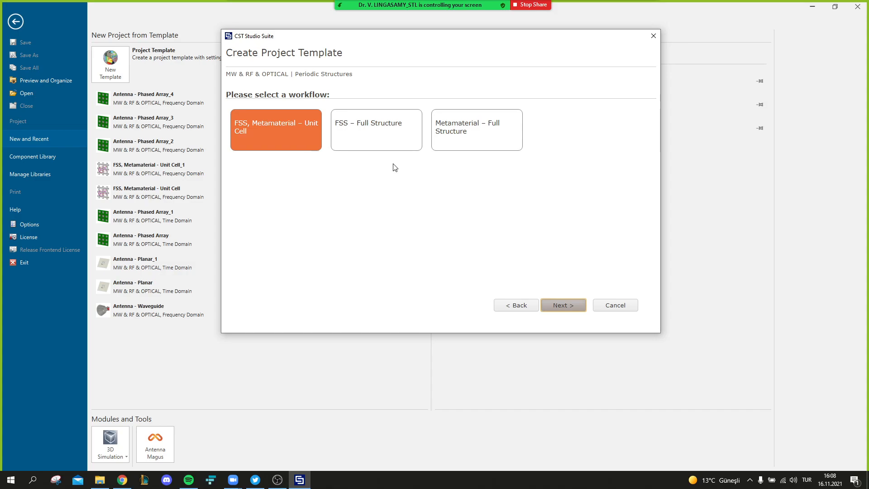
pyautogui.click(560, 308)
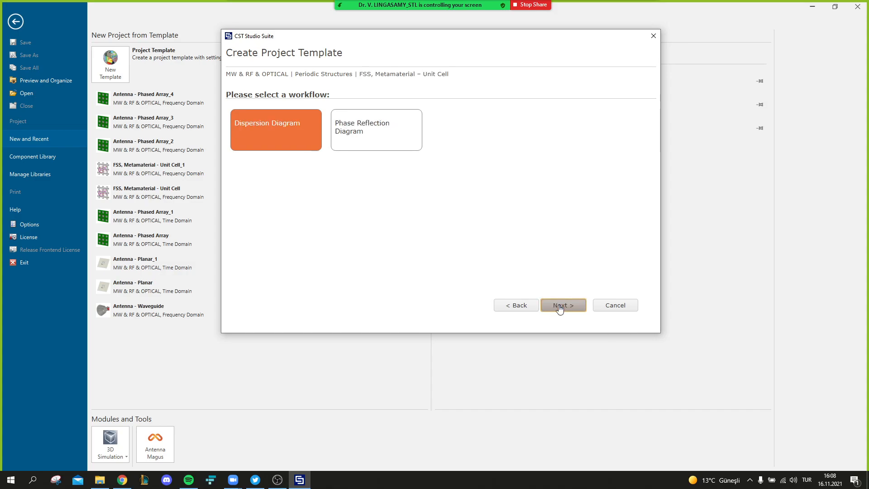
pyautogui.click(374, 141)
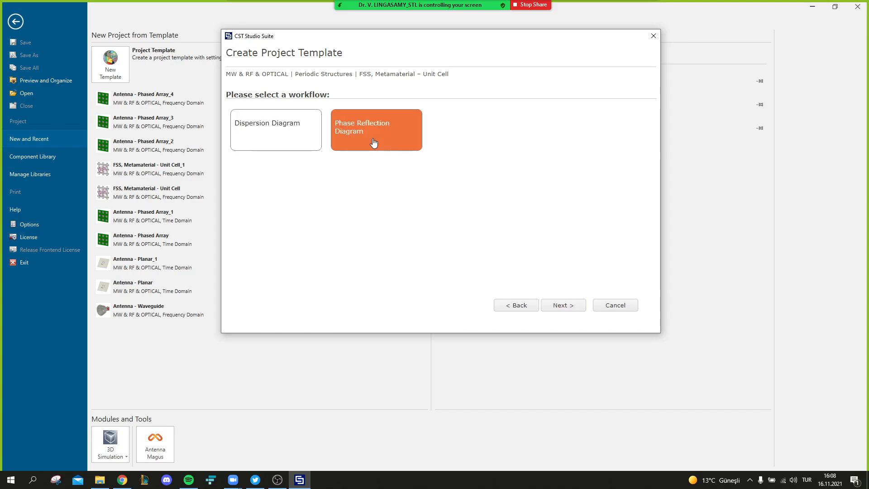
pyautogui.click(568, 307)
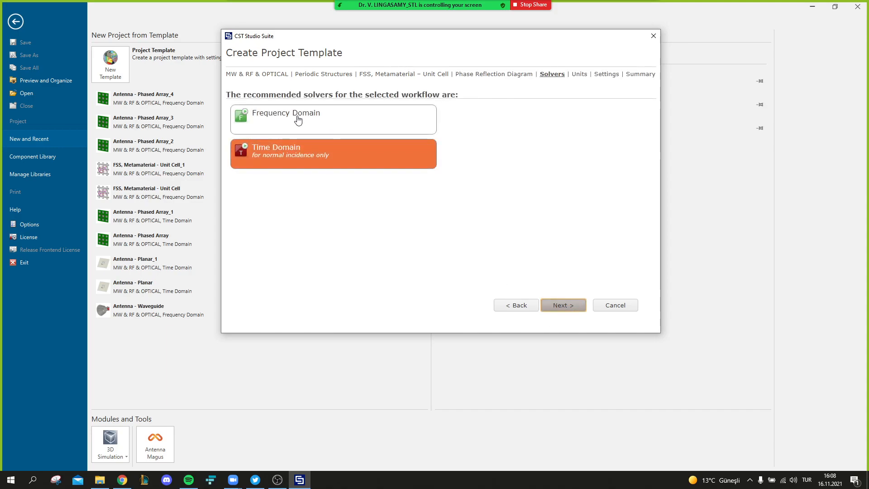
# - Select the Frequency Domain solver and accept the default mm, GHz, ns and Kelvin units
pyautogui.click(342, 128)
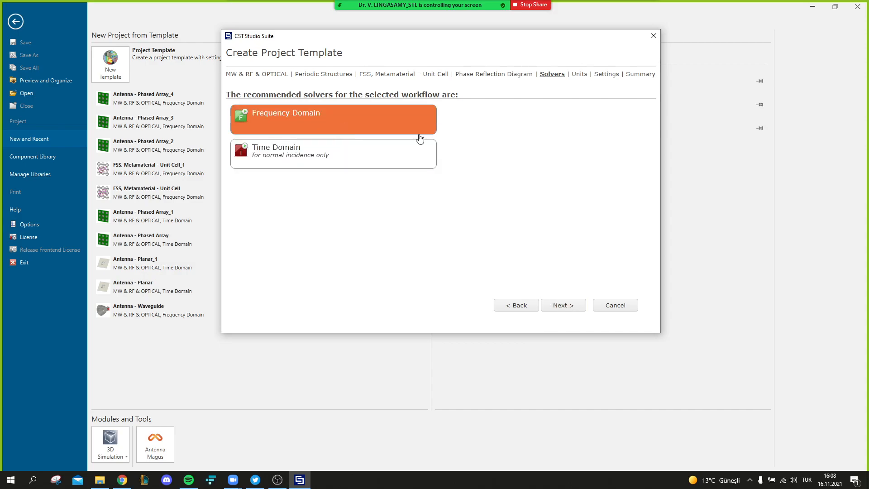
pyautogui.click(574, 309)
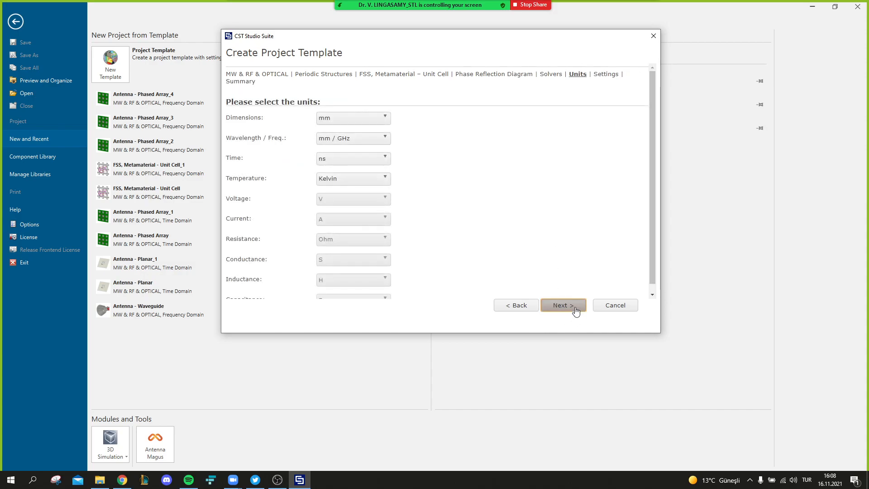
pyautogui.click(575, 310)
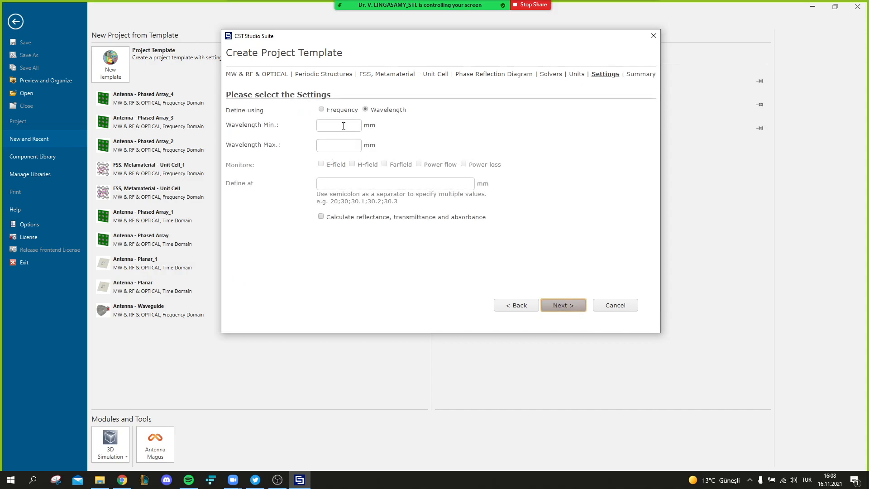
# - Set the template's wavelength range from 8 to 12 mm and enable only the H-field monitor
pyautogui.click(344, 124)
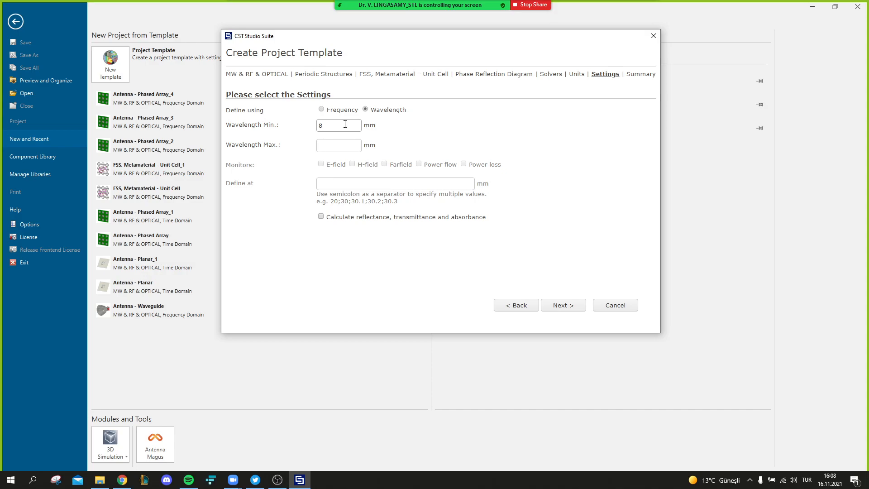
pyautogui.write('12')
pyautogui.click(321, 164)
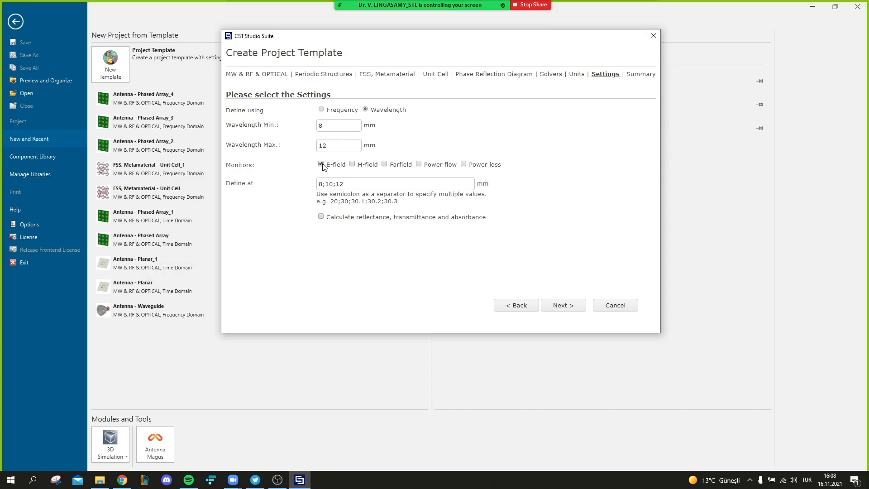
pyautogui.click(352, 164)
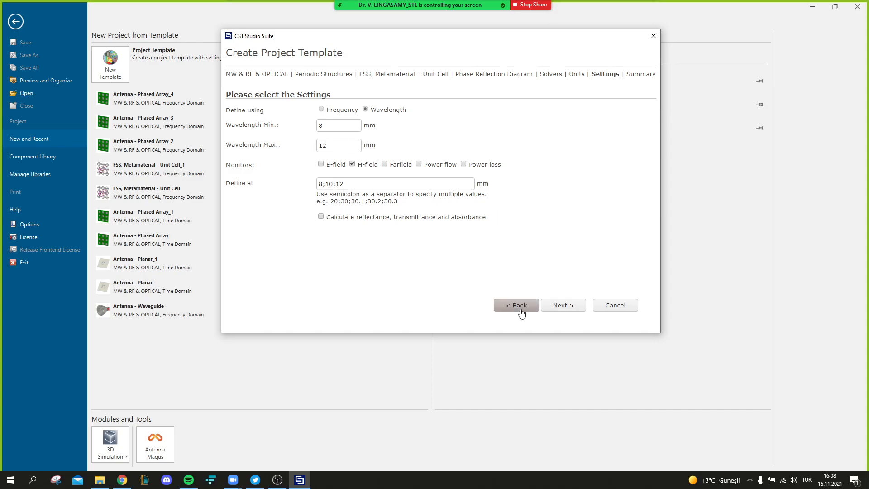
pyautogui.click(561, 307)
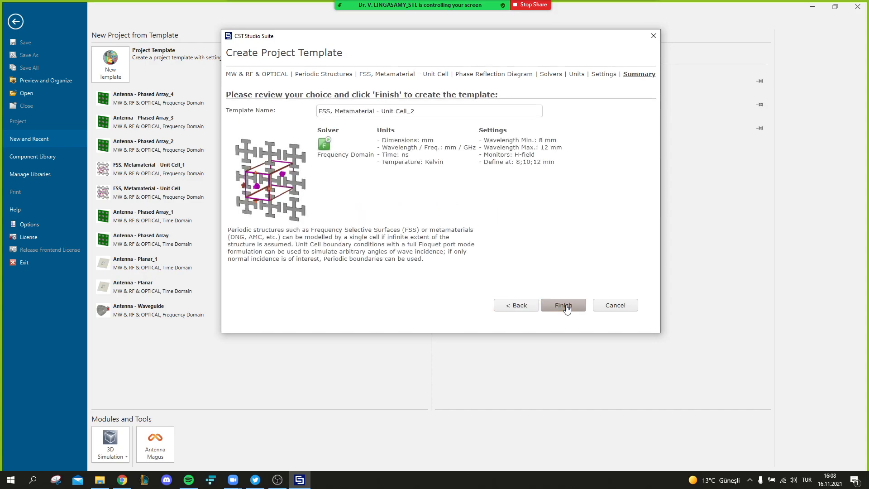
# - Return to the template settings and enable the calculation of reflectance, transmittance and absorbance
pyautogui.click(512, 305)
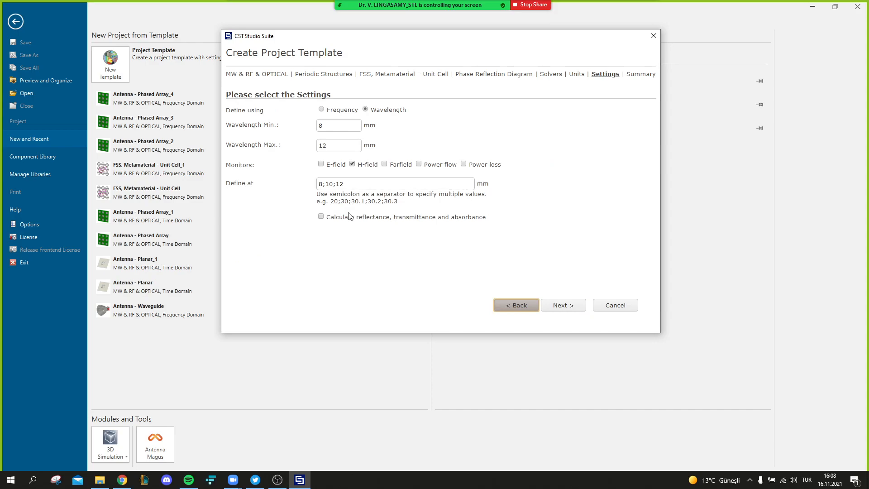
pyautogui.click(321, 217)
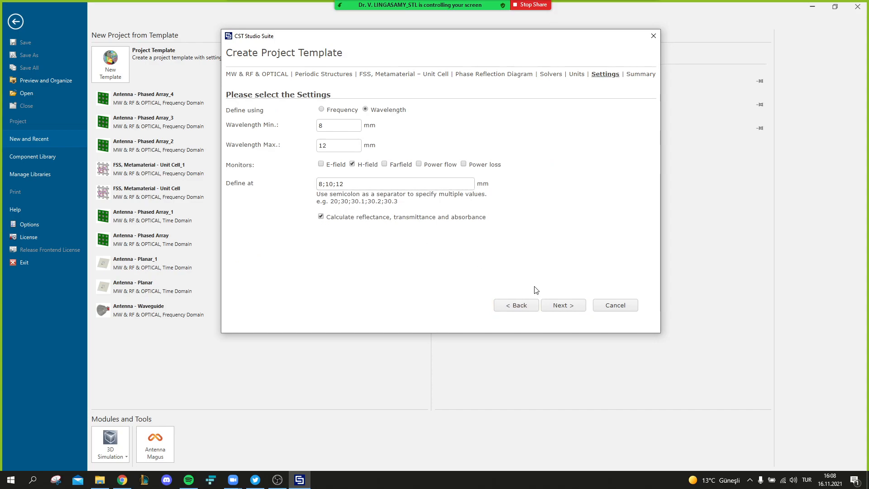
pyautogui.click(561, 306)
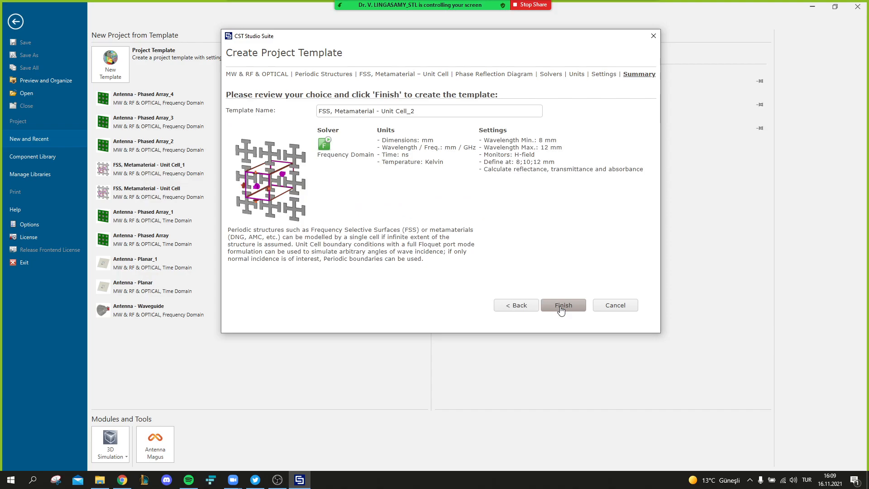
# - Define the 8 to 12 range by frequency in GHz, add the E-field monitor and create the project from the template
pyautogui.click(525, 306)
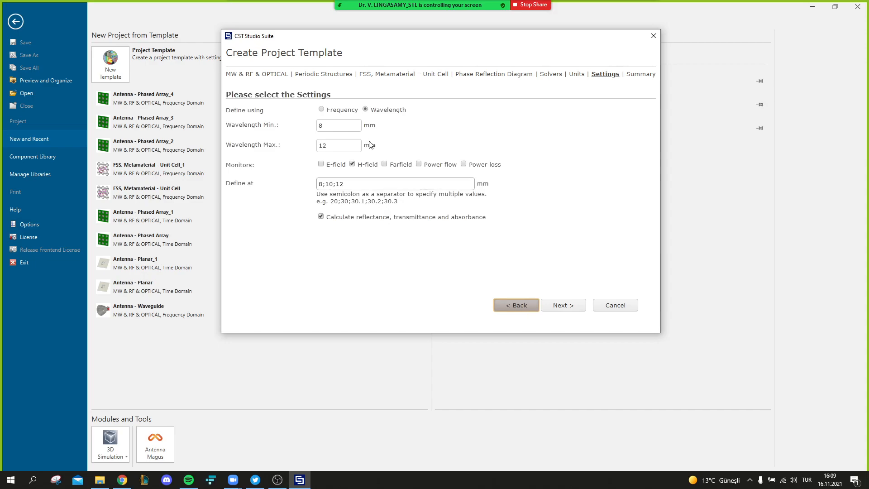
pyautogui.click(321, 110)
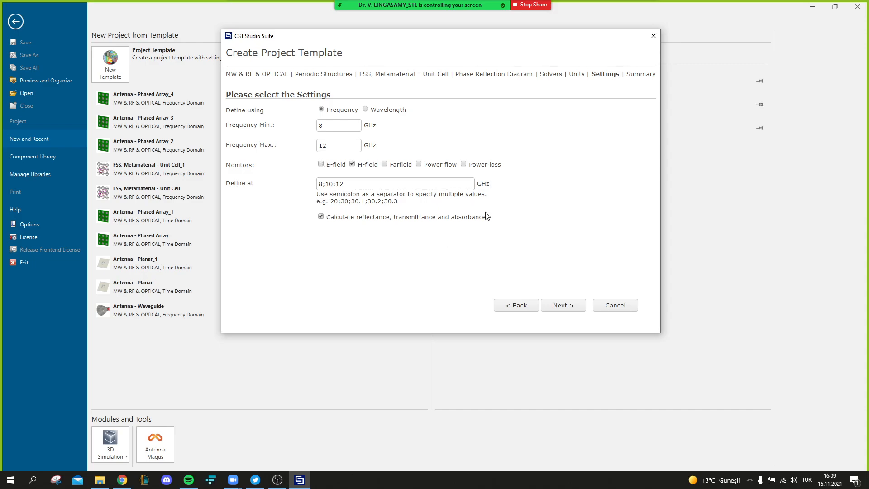
pyautogui.click(321, 165)
pyautogui.click(562, 307)
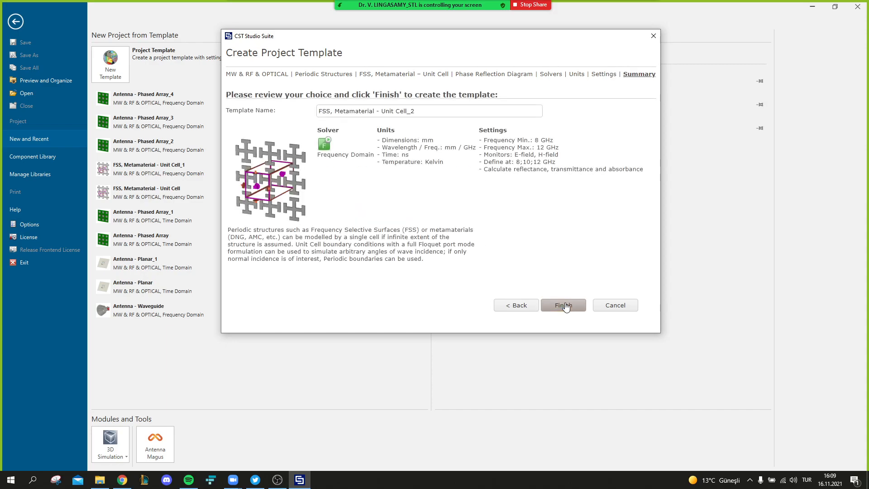
pyautogui.click(565, 307)
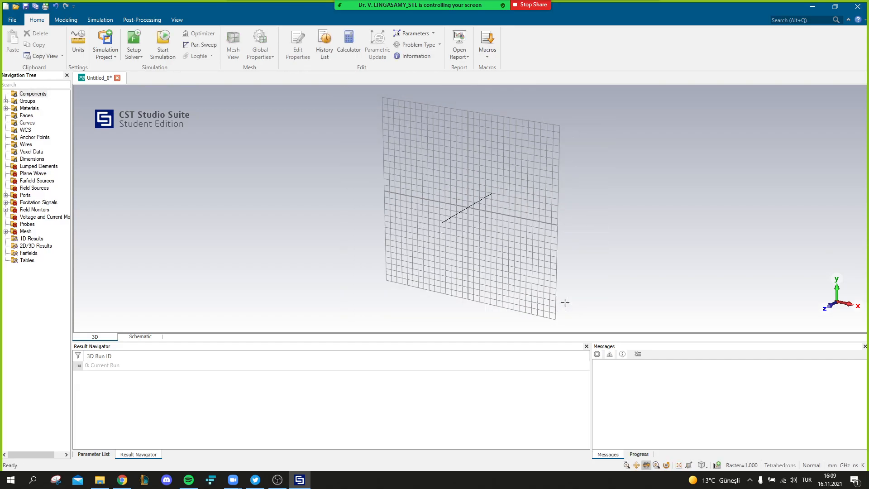
# - Start a new brick by entering its dimensions numerically and name it Ground plane
pyautogui.click(5, 195)
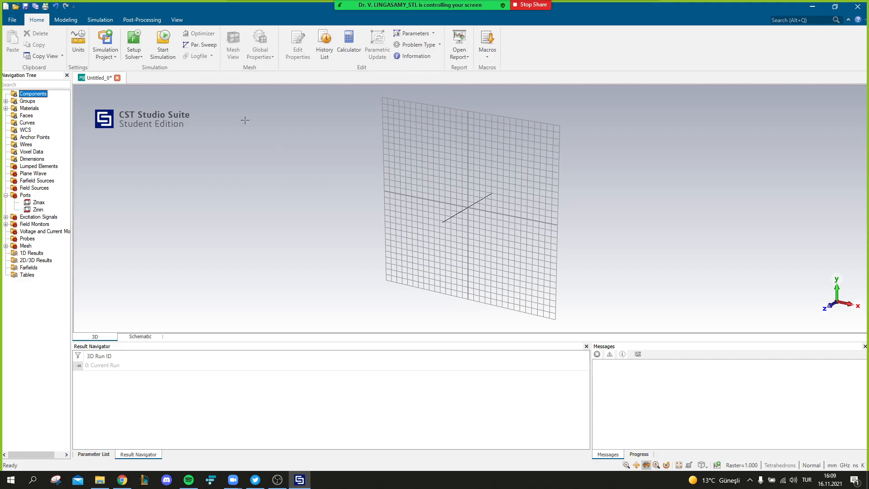
pyautogui.click(68, 21)
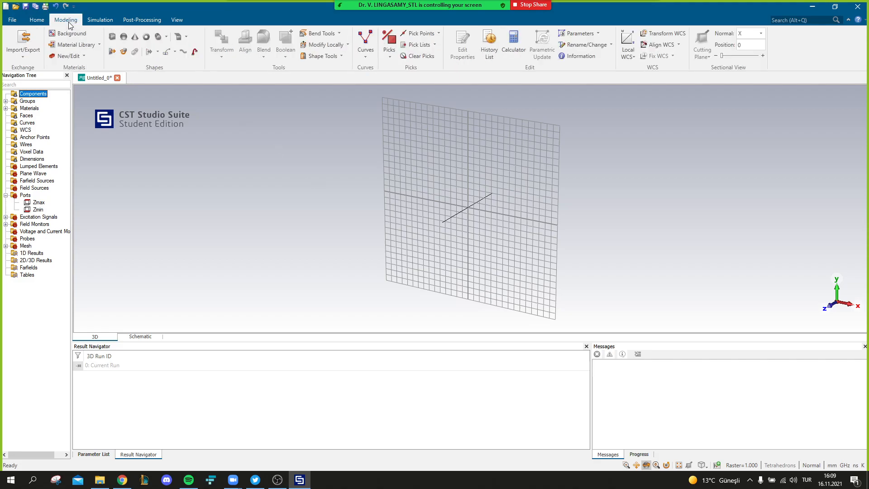
pyautogui.click(113, 38)
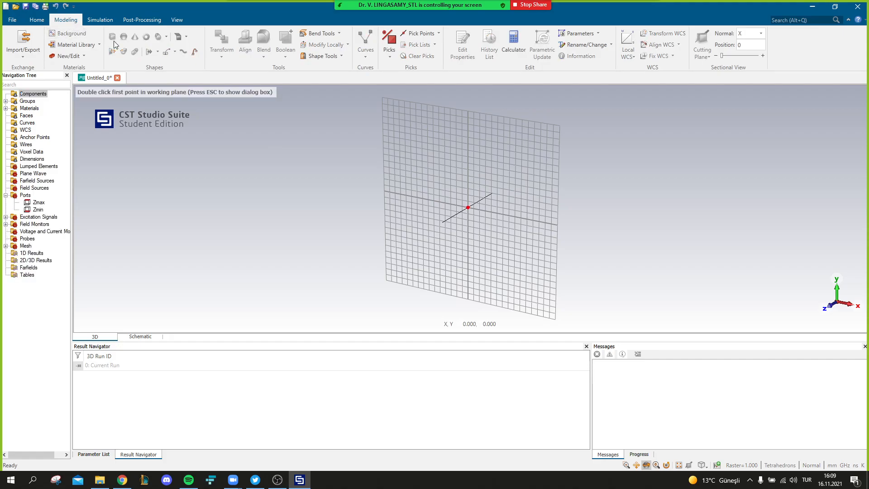
pyautogui.press('Escape')
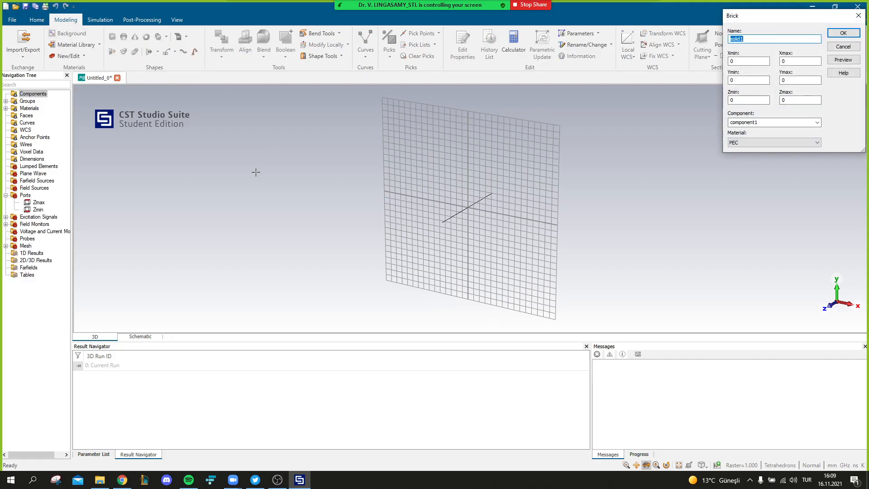
pyautogui.write('Ground plane')
pyautogui.press('Tab')
# - Set both the Xmin and Ymin of the ground plane brick to -a/2
pyautogui.write('-')
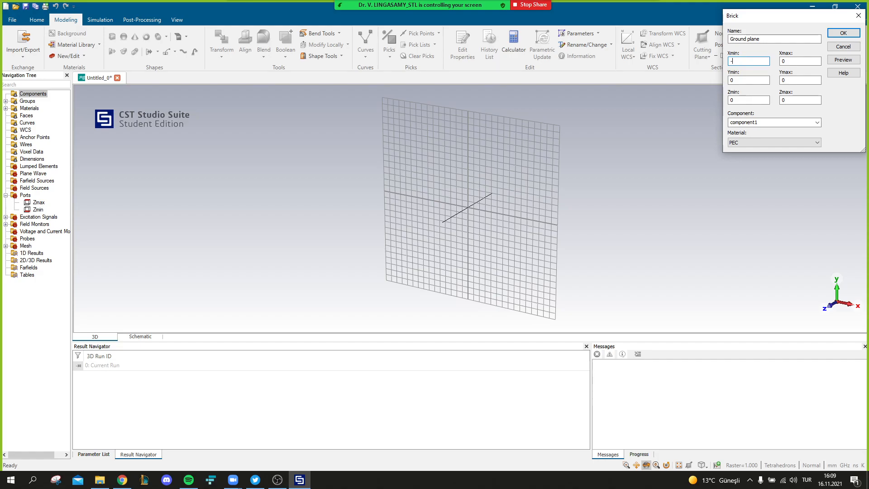
pyautogui.write('a/2')
pyautogui.press('Tab')
pyautogui.press('Tab')
pyautogui.write('a/2')
pyautogui.press('Tab')
pyautogui.click(732, 80)
pyautogui.write('-')
# - Set both the Xmax and Ymax of the ground plane brick to a/2
pyautogui.click(787, 62)
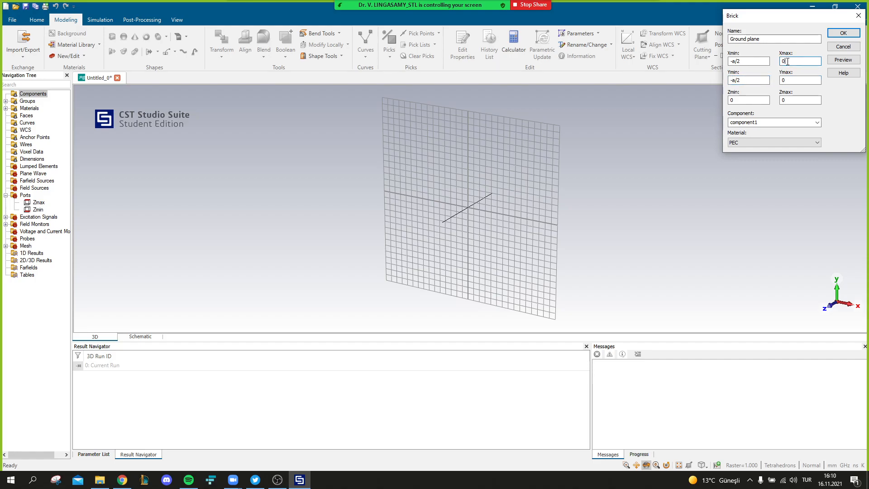
pyautogui.moveTo(787, 61); pyautogui.dragTo(780, 61)
pyautogui.write('a/2')
pyautogui.doubleClick(796, 80)
pyautogui.write('a/2')
pyautogui.press('Tab')
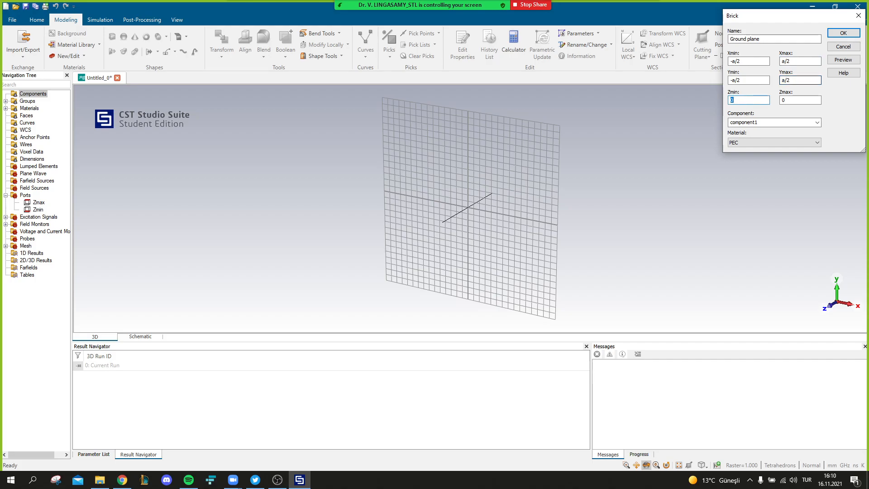
# - Set the ground plane brick's Zmax to 0.035 and assign it Copper (annealed) from the material library
pyautogui.press('Tab')
pyautogui.write('0.035')
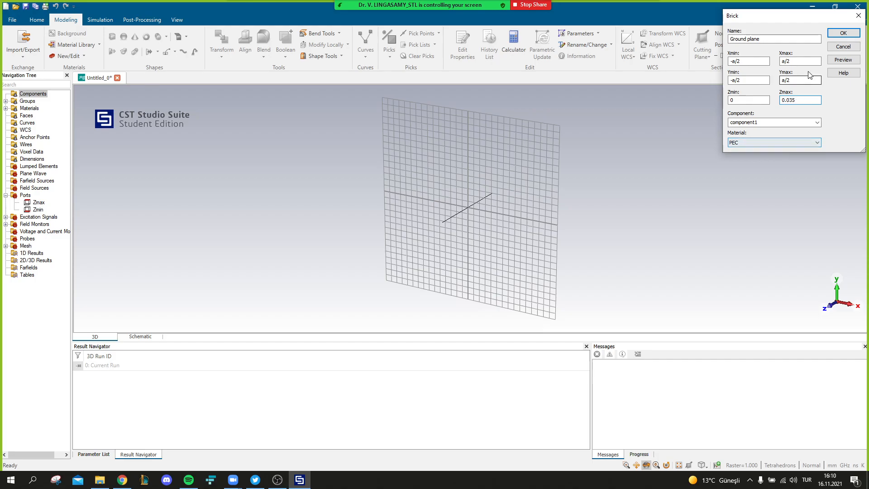
pyautogui.click(782, 143)
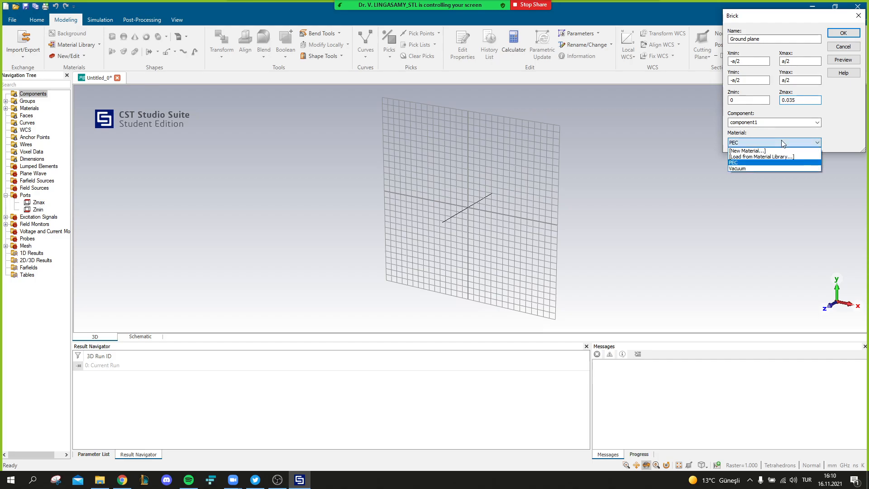
pyautogui.click(761, 156)
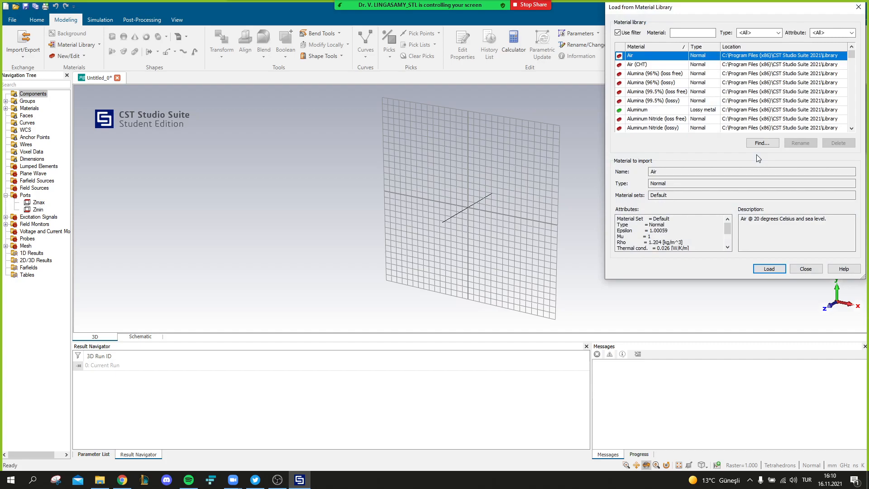
pyautogui.click(689, 32)
pyautogui.write('copp')
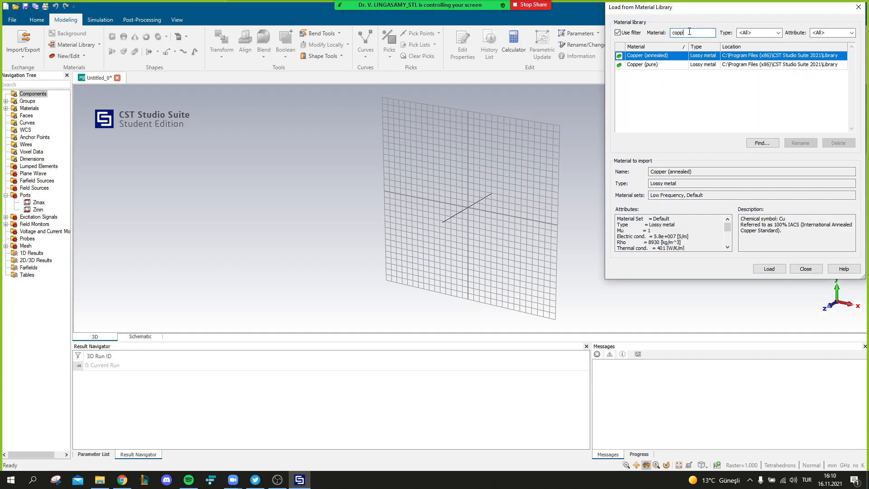
pyautogui.click(662, 56)
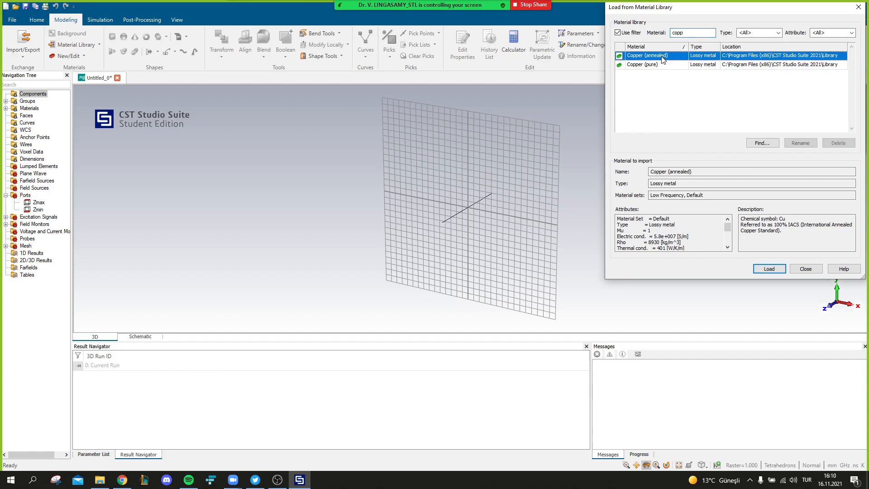
pyautogui.click(769, 268)
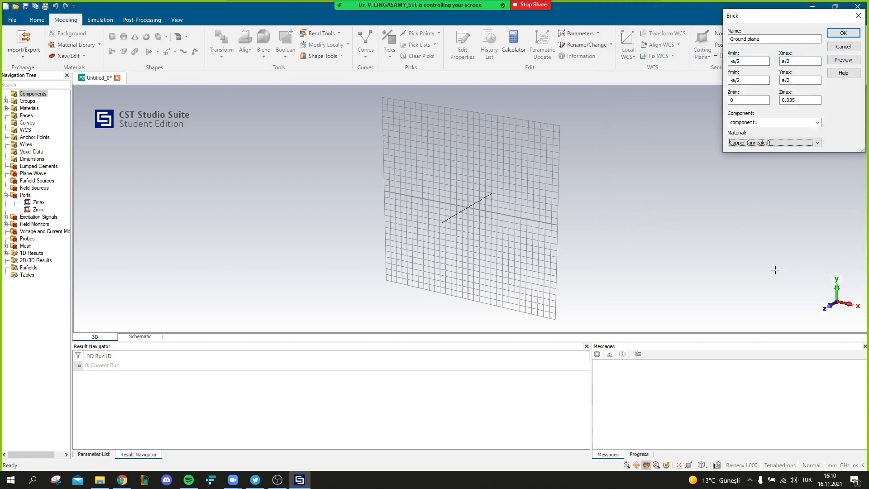
# - Create the ground plane brick, defining the missing parameter a as 15 with the description "Size of the ground plane"
pyautogui.click(836, 32)
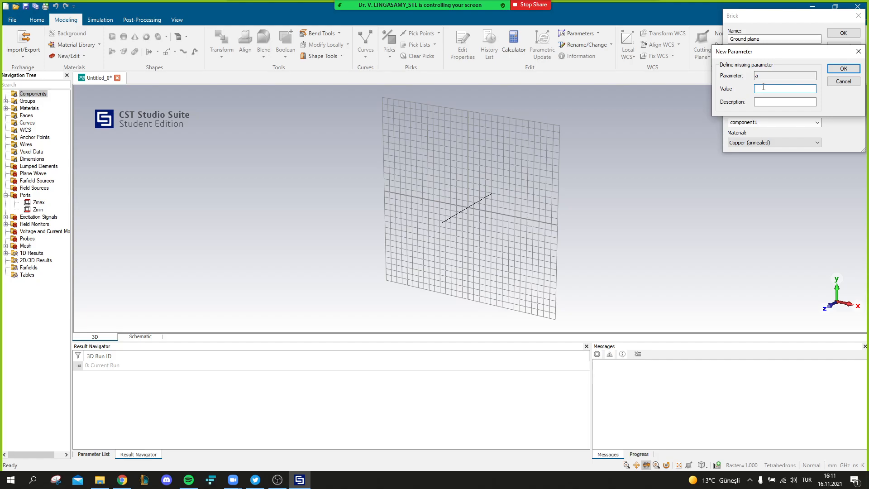
pyautogui.write('15')
pyautogui.click(767, 102)
pyautogui.write('Size of the ground plane')
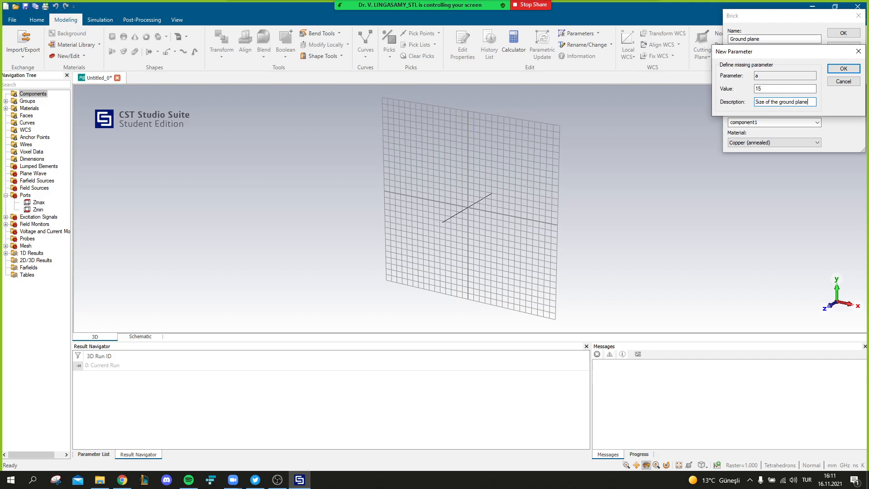
pyautogui.click(843, 69)
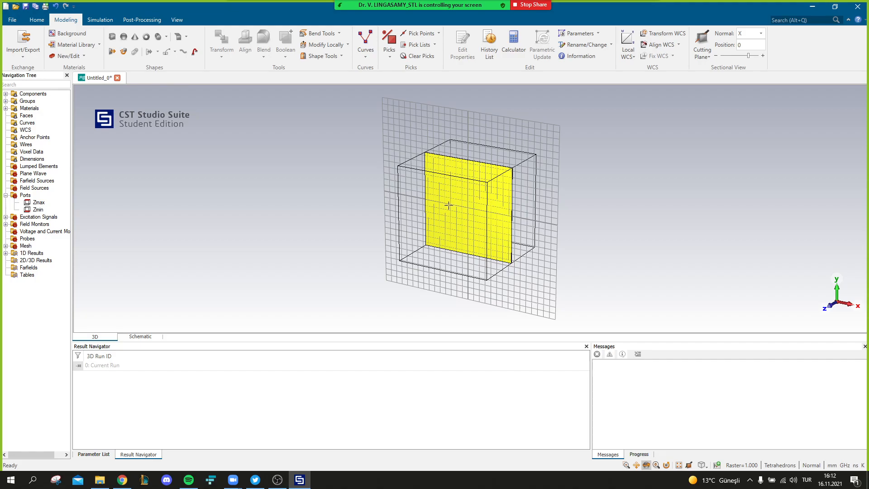
# - Pick the ground plane's front face and start extruding it as Substrate with a height of 1.6
pyautogui.press('s')
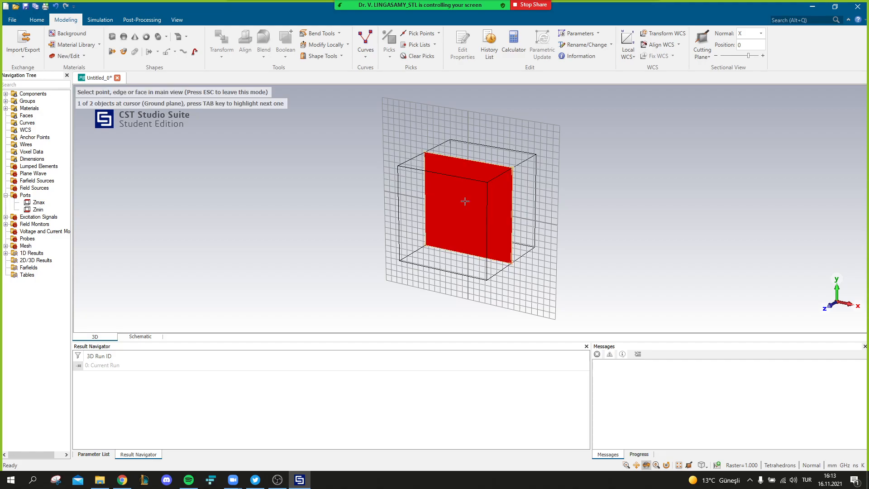
pyautogui.click(465, 200)
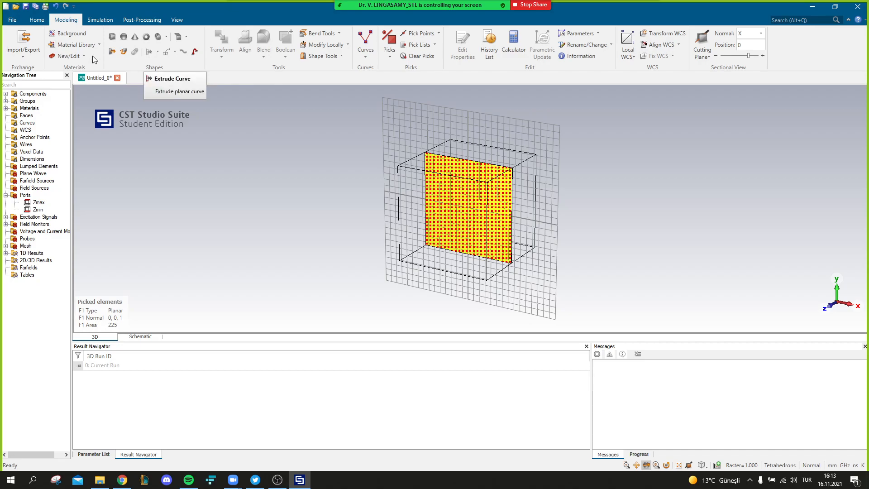
pyautogui.click(112, 51)
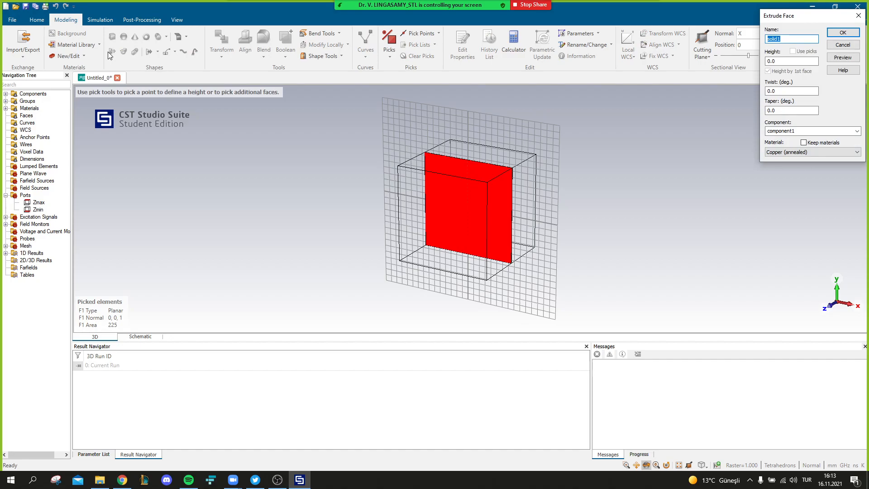
pyautogui.write('Substrate')
pyautogui.press('Tab')
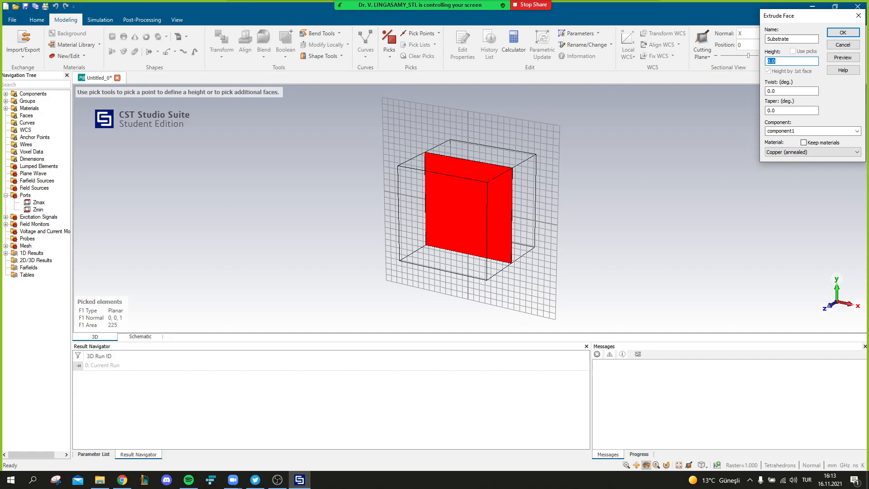
pyautogui.write('1.6')
# - Open the material library for the substrate's material and filter it for fr-4
pyautogui.click(792, 152)
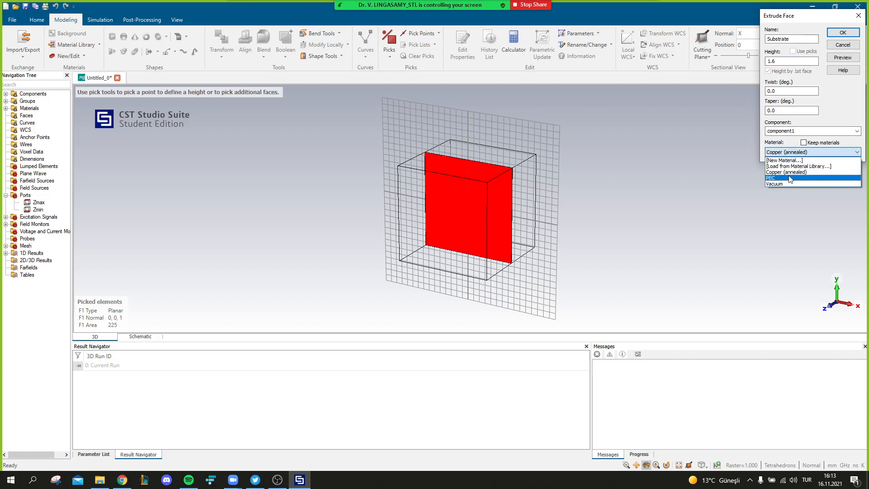
pyautogui.click(789, 167)
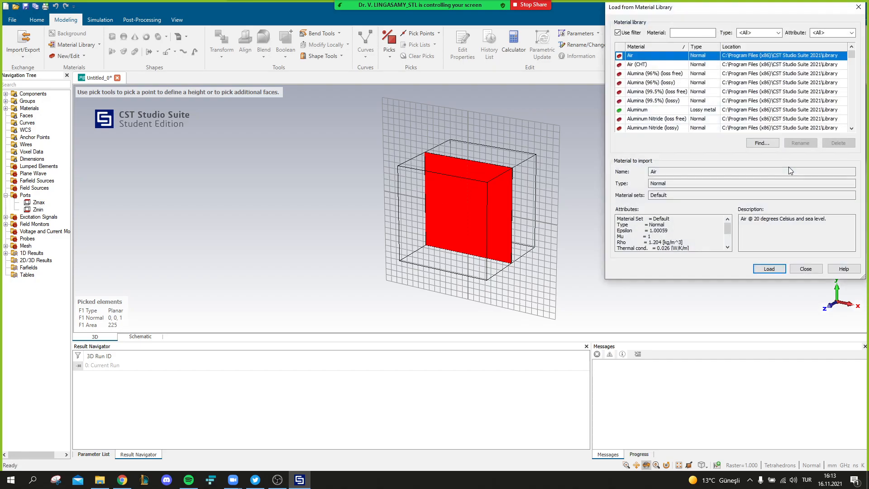
pyautogui.click(698, 33)
pyautogui.write('fr')
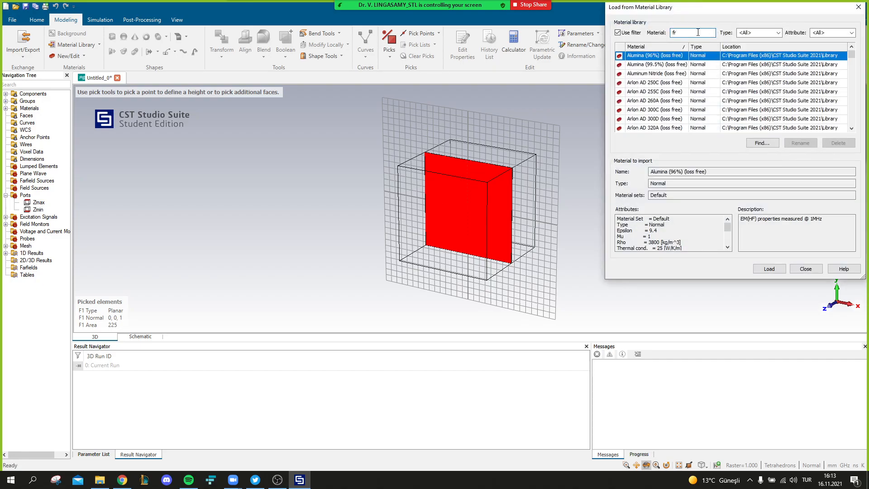
pyautogui.write('-4')
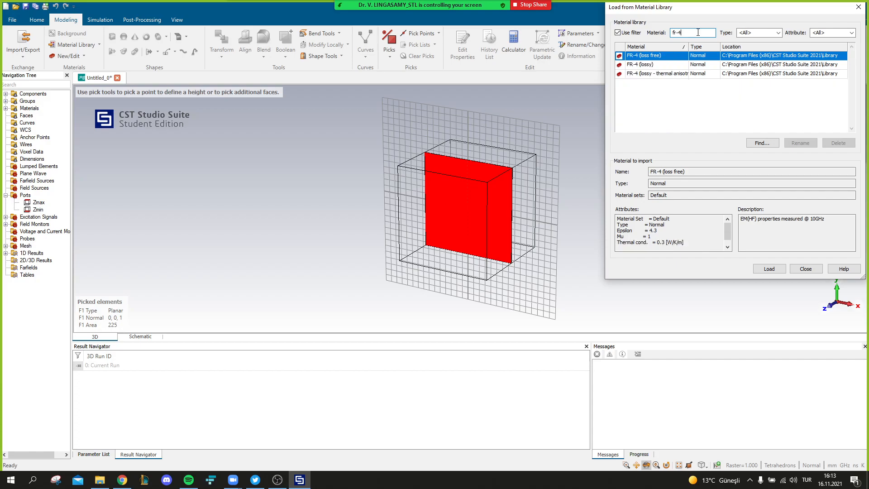
# - Compare the attributes of FR-4 (lossy), including its electric loss tangent, with those of FR-4 (loss free)
pyautogui.click(690, 65)
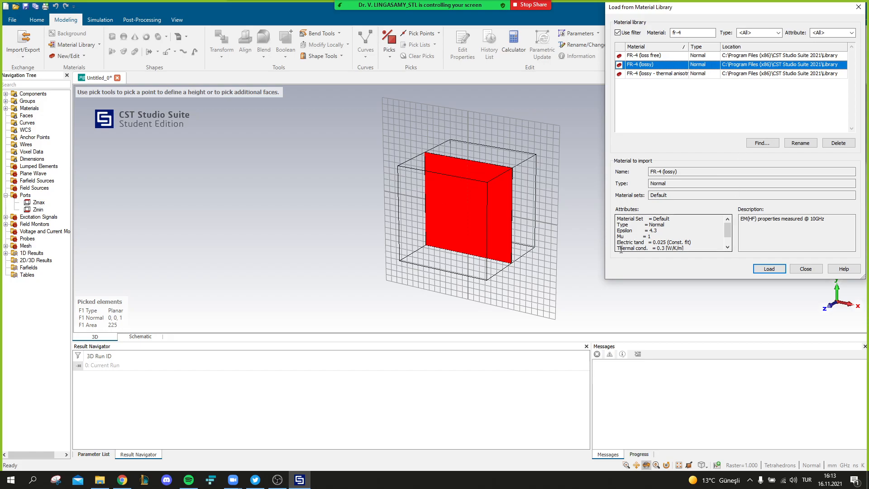
pyautogui.click(689, 238)
pyautogui.moveTo(697, 239); pyautogui.dragTo(691, 242)
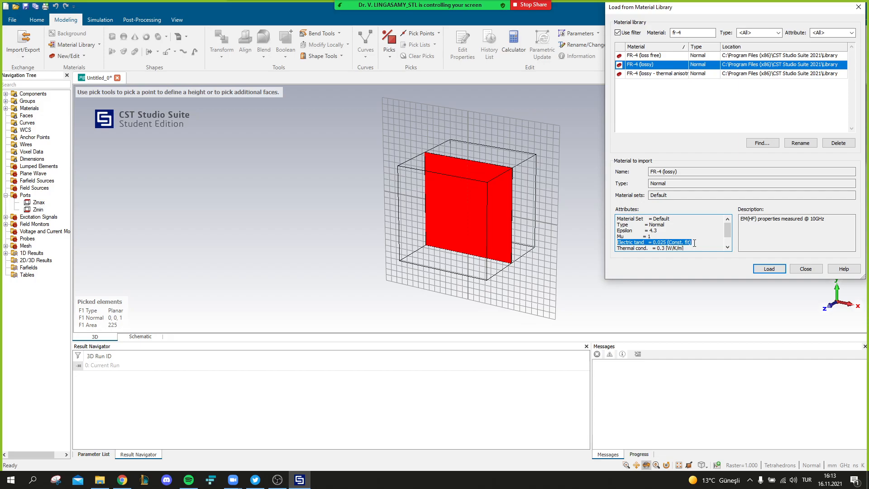
pyautogui.click(658, 58)
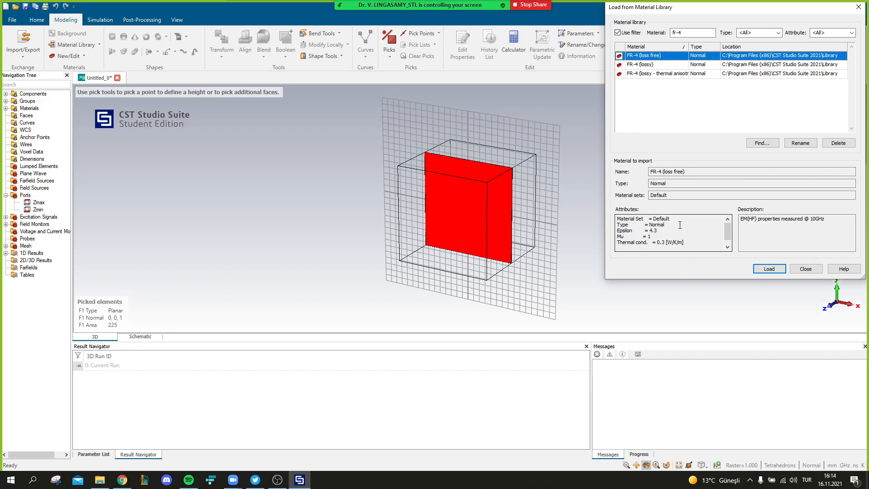
# - Load FR-4 (lossy) as the substrate's material, preview the extrusion and create it
pyautogui.click(645, 66)
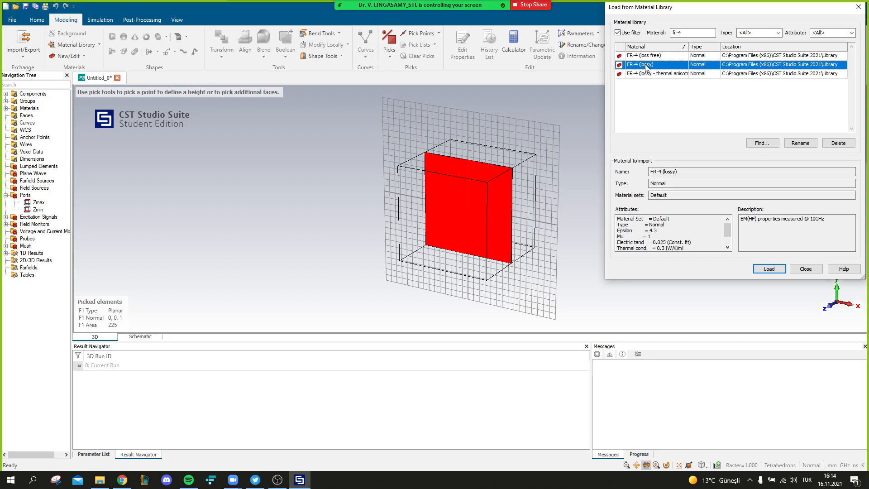
pyautogui.click(768, 269)
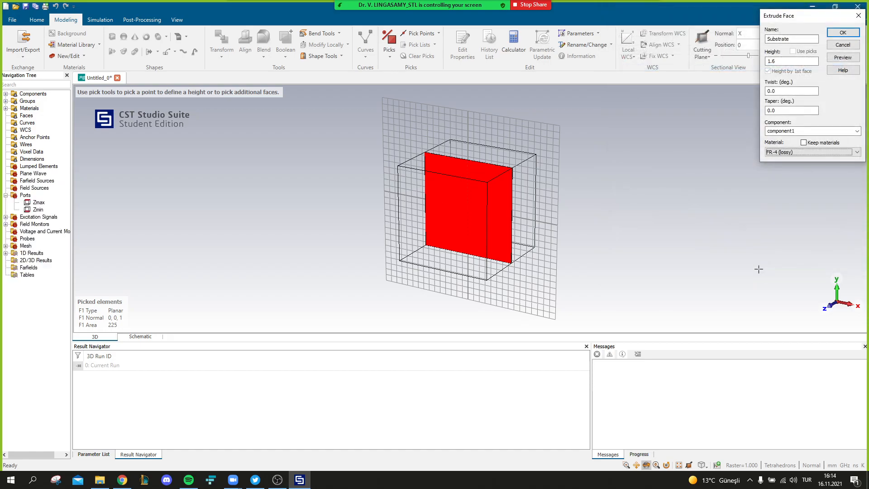
pyautogui.click(836, 58)
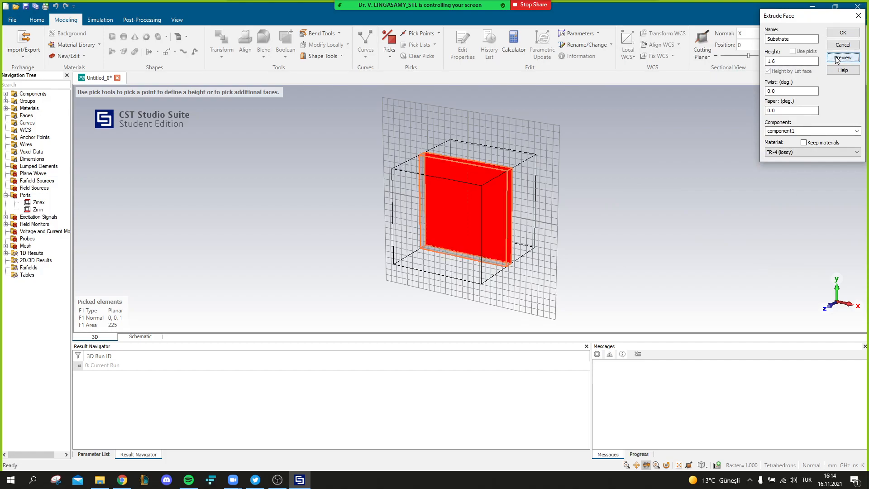
pyautogui.click(842, 33)
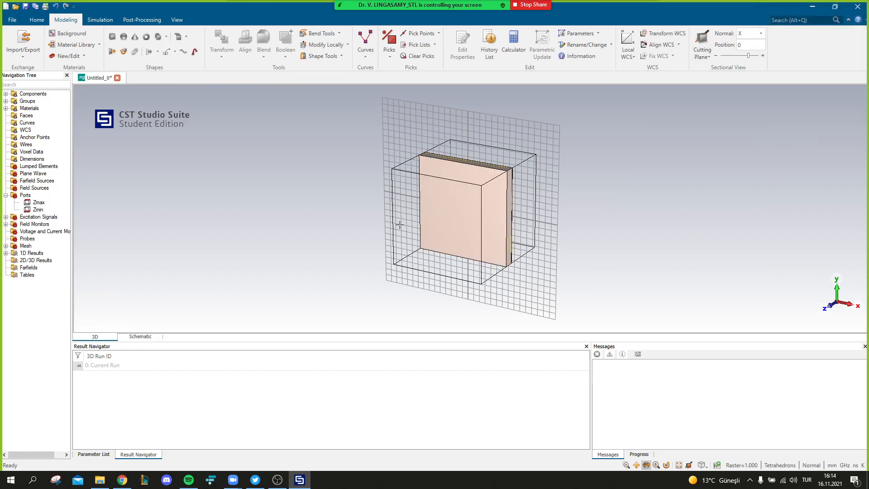
# - Start a new brick with numerically entered dimensions and name it Patch
pyautogui.click(111, 39)
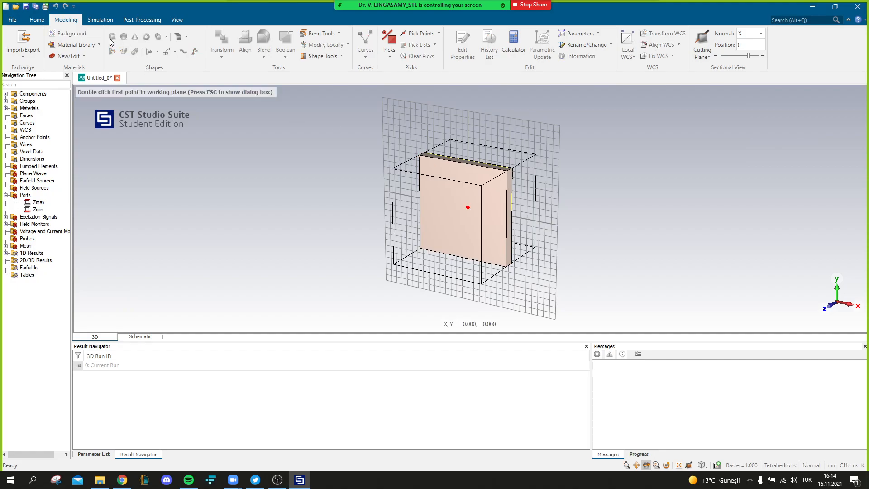
pyautogui.press('Escape')
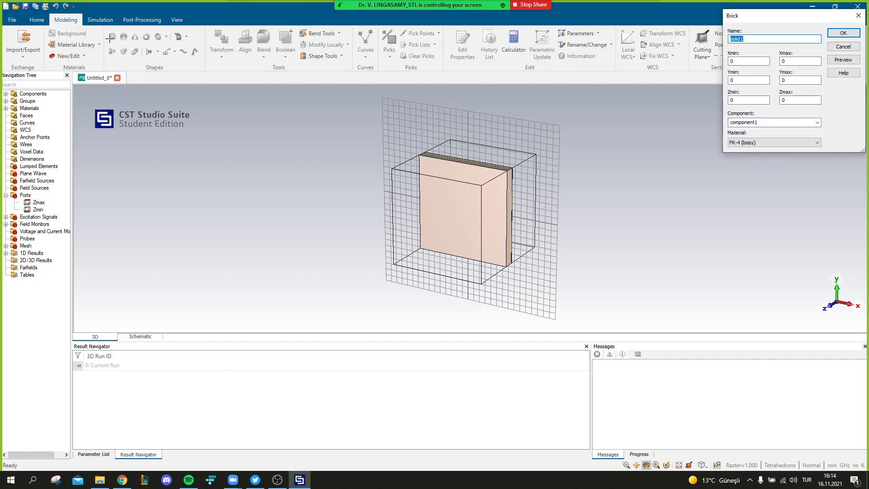
pyautogui.write('Patch')
pyautogui.press('Tab')
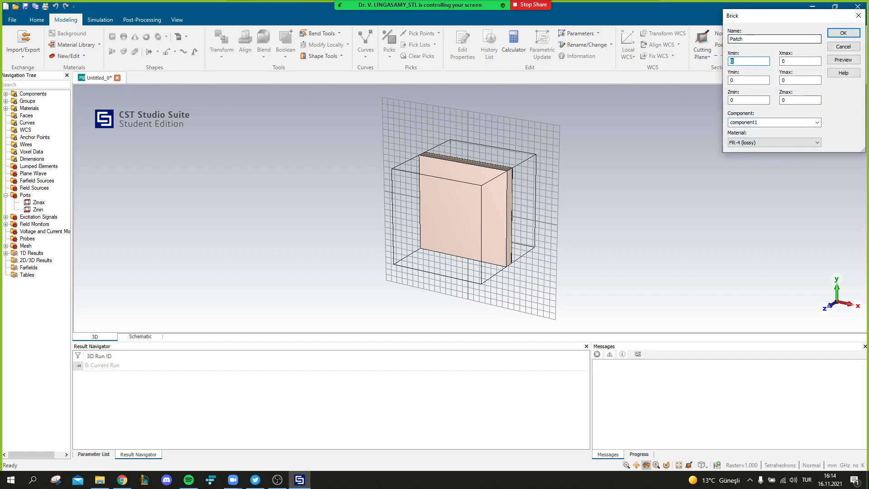
# - Set the patch brick's Xmin and Ymin to -l/2 and its Xmax and Ymax to l/2
pyautogui.write('-l/2')
pyautogui.press('Tab')
pyautogui.write('l/2')
pyautogui.press('Tab')
pyautogui.write('-l/2')
pyautogui.press('Tab')
pyautogui.write('ll/2')
# - Set the patch's Zmin to 0.035+1.6 and Zmax to 0.035+1.6+0.035, and choose Copper (annealed) as its material
pyautogui.press('Tab')
pyautogui.write('0.035+1.6')
pyautogui.press('Tab')
pyautogui.write('0.035+16')
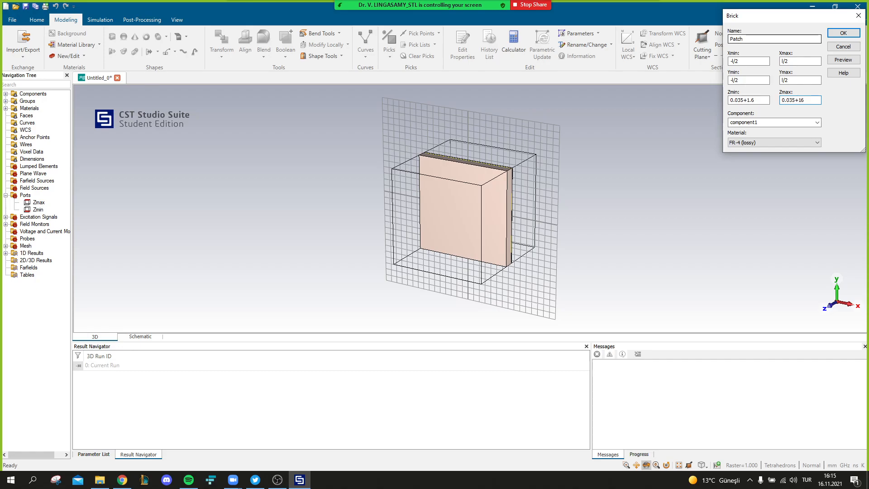
pyautogui.write('6+0.035')
pyautogui.click(756, 143)
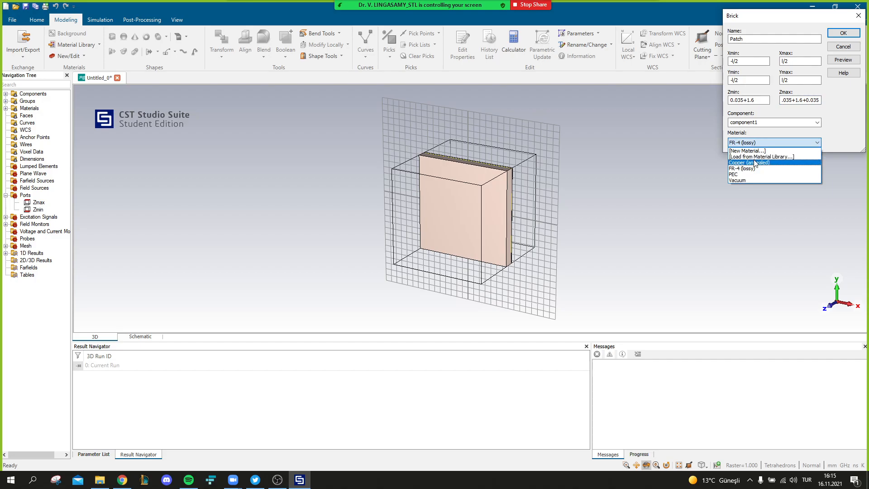
pyautogui.click(755, 163)
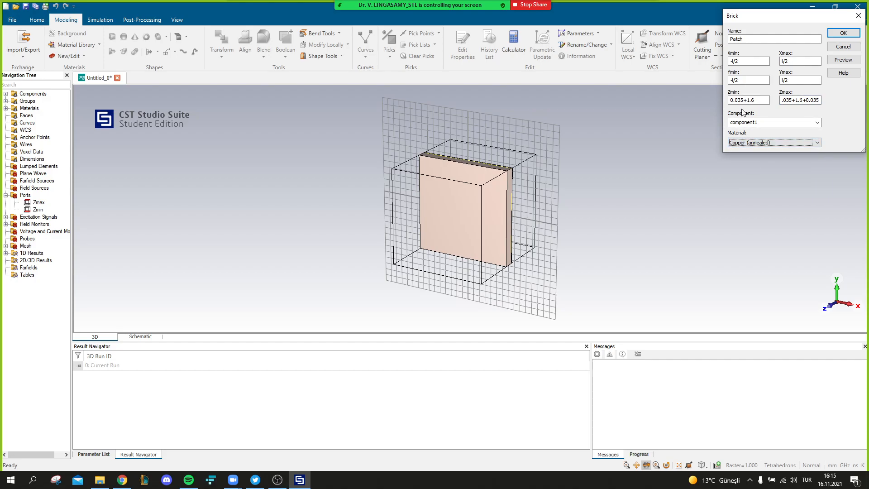
pyautogui.click(755, 101)
# - Preview and create the patch brick, defining the missing parameter l as 5 with the description "Size of the patch"
pyautogui.click(842, 59)
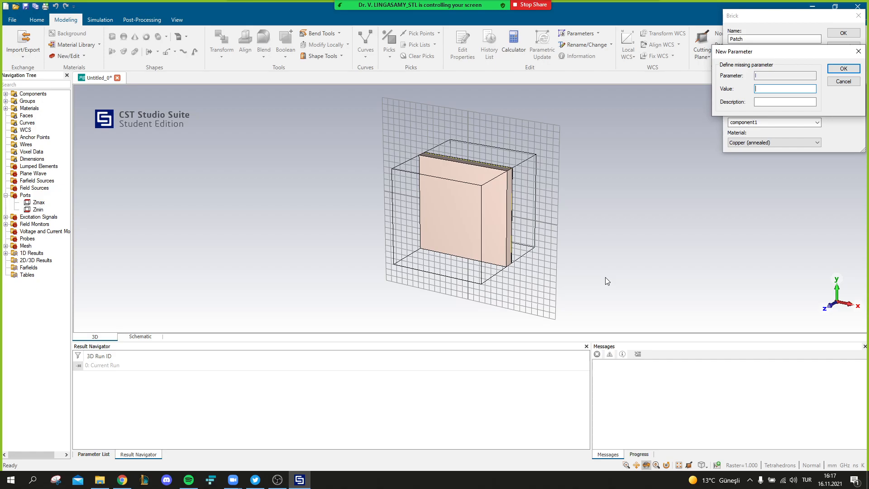
pyautogui.write('25Size of the path')
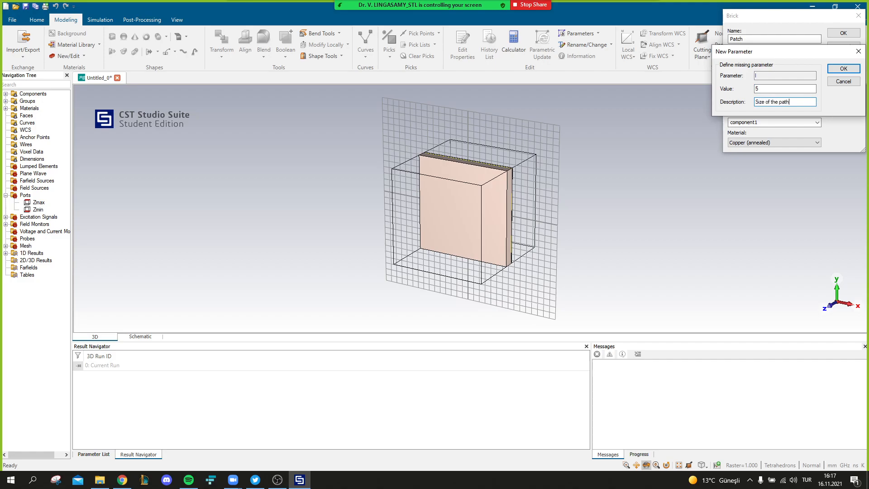
pyautogui.press('BackSpace')
pyautogui.write('ch')
pyautogui.click(833, 69)
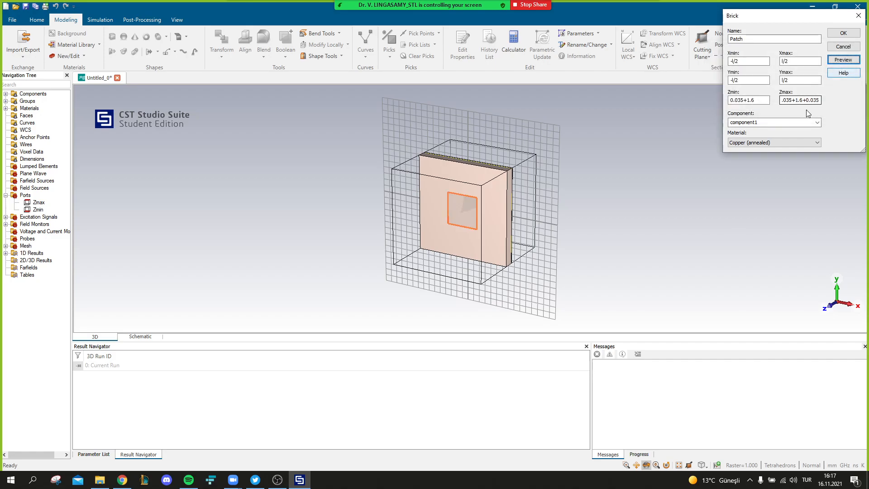
pyautogui.click(836, 36)
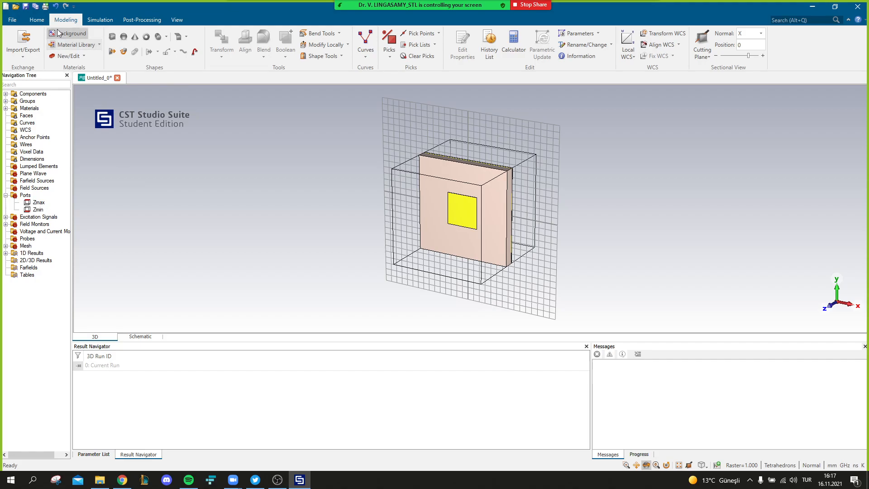
pyautogui.click(24, 56)
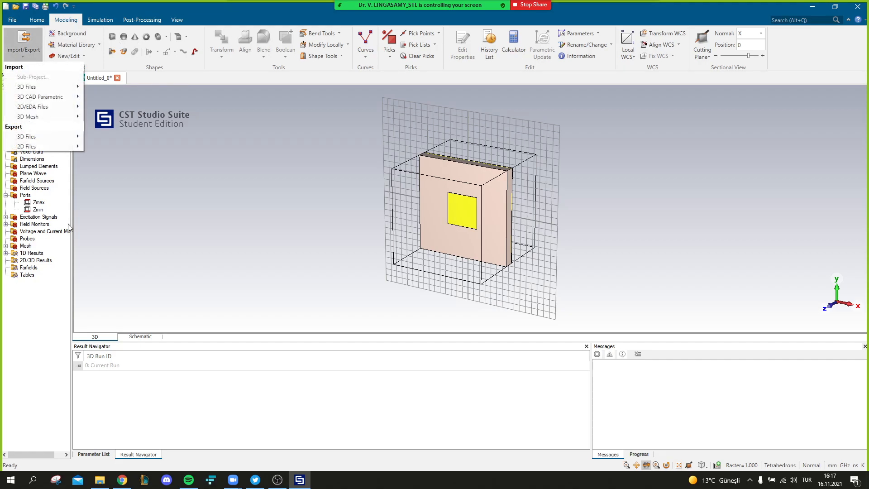
# - Expand the Floquet settings of the Zmax port and set its distance to reference plane to -7.5
pyautogui.click(38, 202)
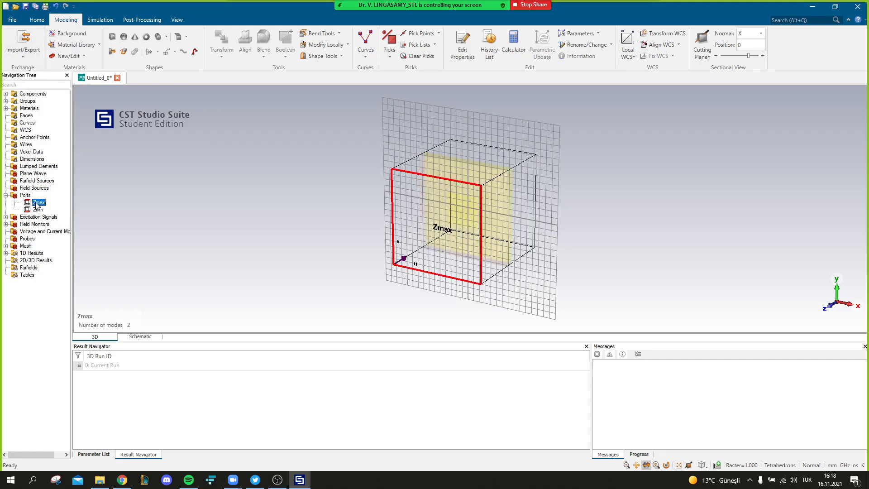
pyautogui.doubleClick(38, 202)
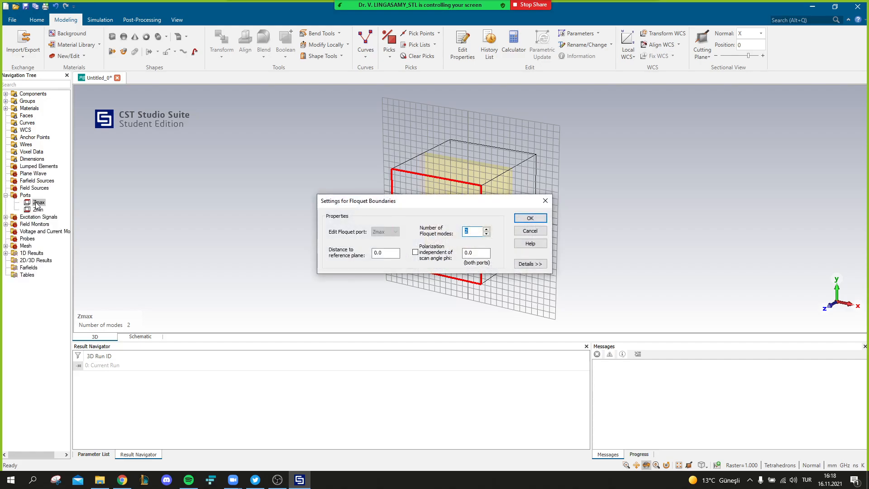
pyautogui.click(521, 264)
pyautogui.moveTo(401, 208); pyautogui.dragTo(693, 154)
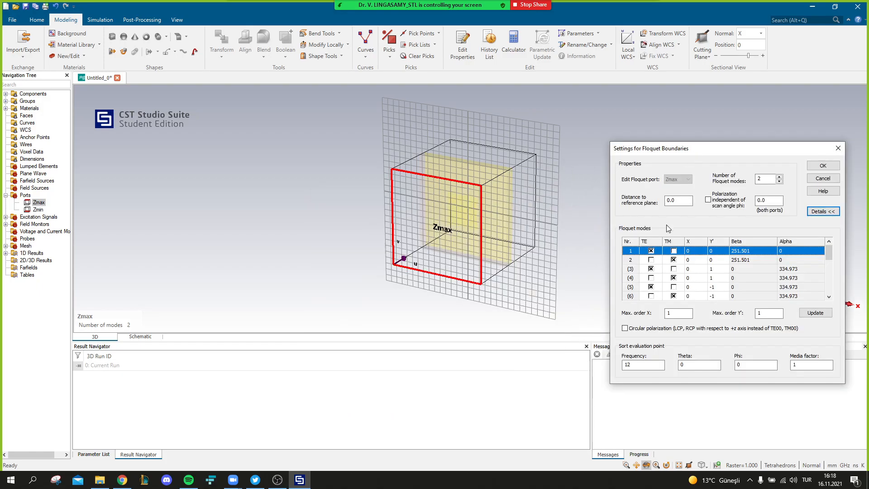
pyautogui.click(674, 199)
pyautogui.doubleClick(674, 199)
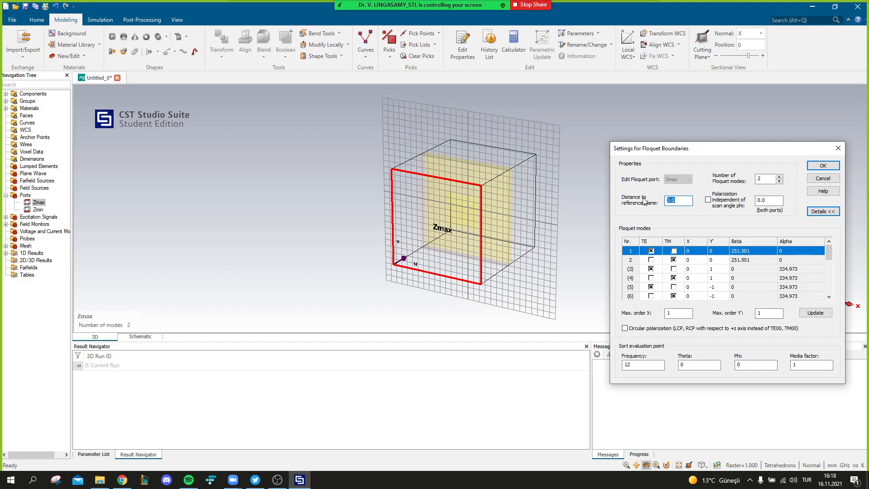
pyautogui.write('-7.5')
# - Set the Zmax port's sort evaluation frequency to 10, apply the Floquet settings and display the port's reference plane
pyautogui.click(632, 364)
pyautogui.press('BackSpace')
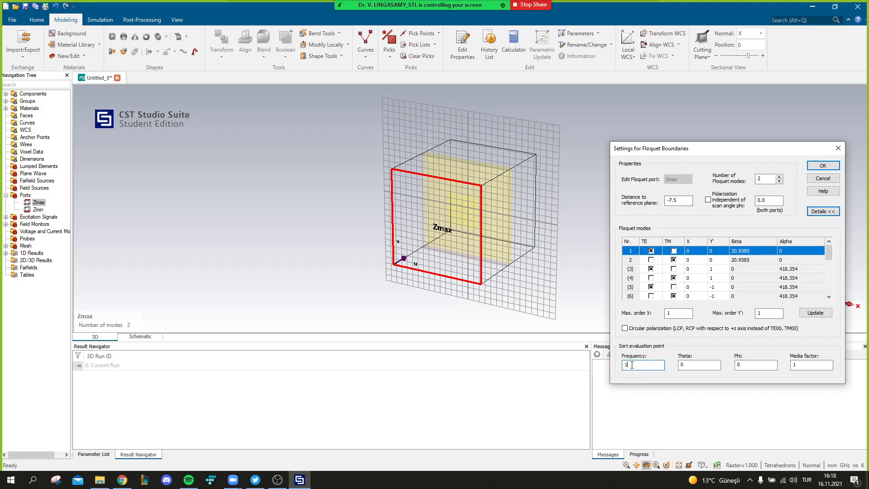
pyautogui.write('0')
pyautogui.click(770, 199)
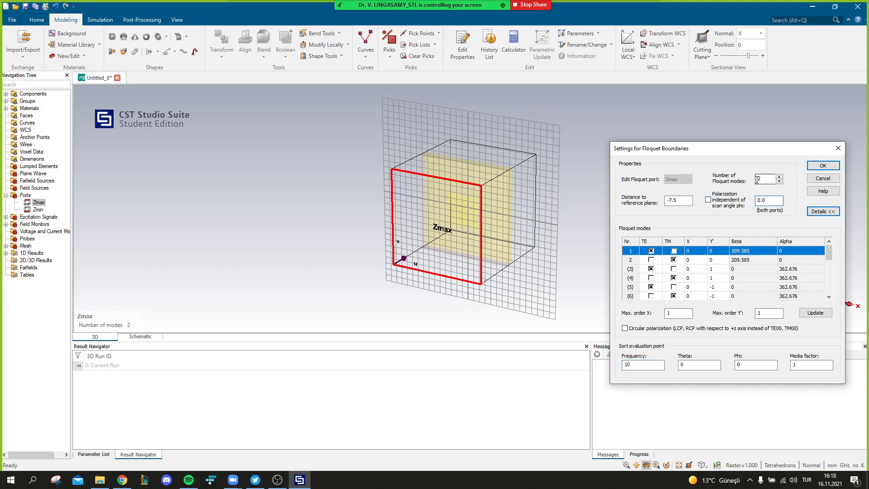
pyautogui.moveTo(767, 178); pyautogui.dragTo(750, 179)
pyautogui.click(822, 166)
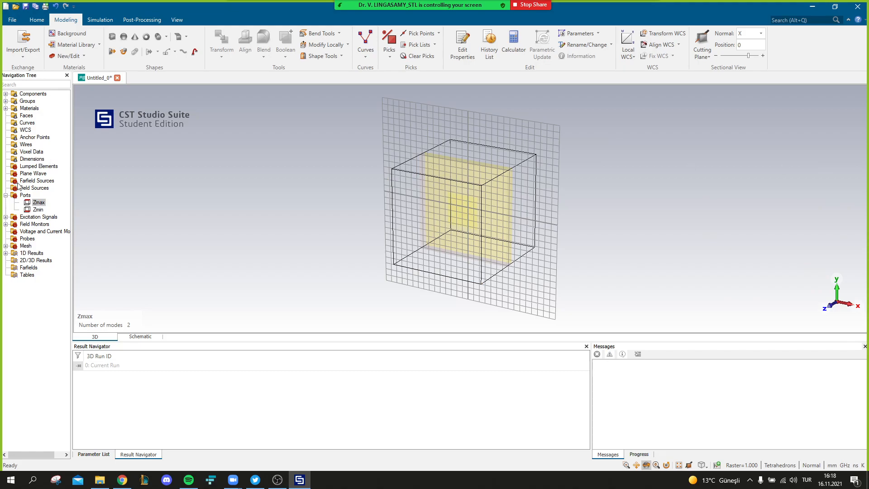
pyautogui.click(28, 203)
pyautogui.click(37, 180)
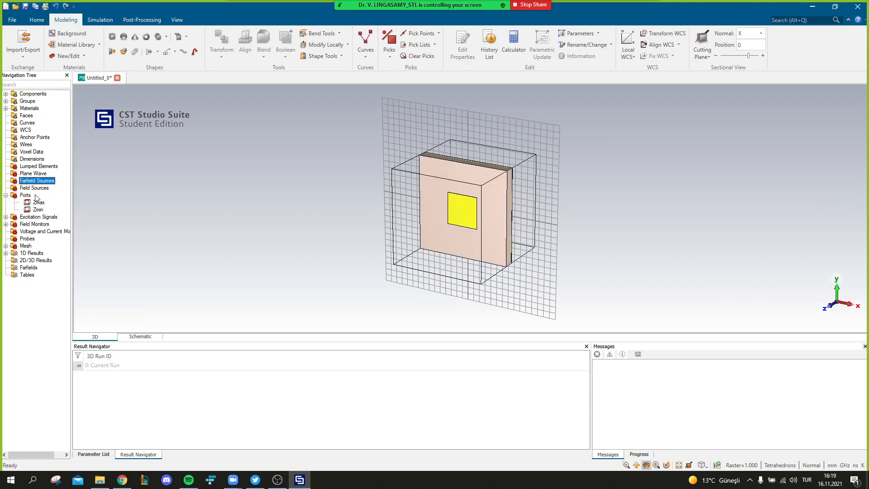
pyautogui.click(37, 202)
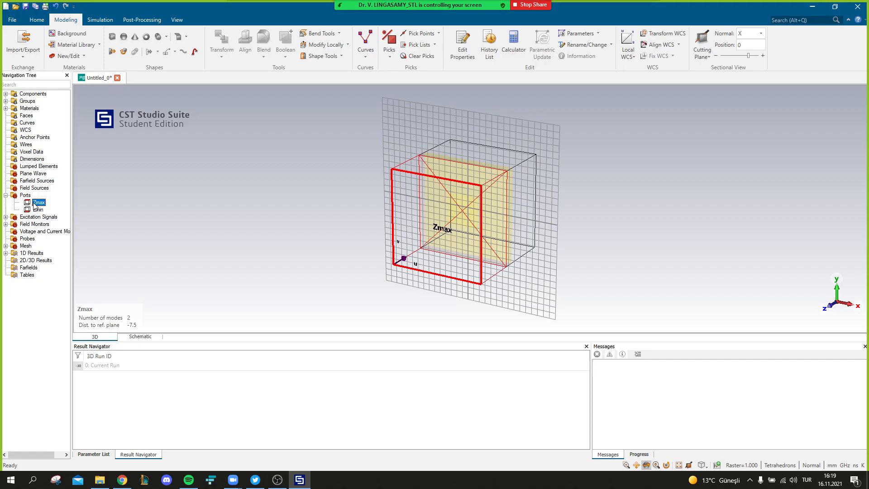
pyautogui.moveTo(511, 187); pyautogui.dragTo(441, 227)
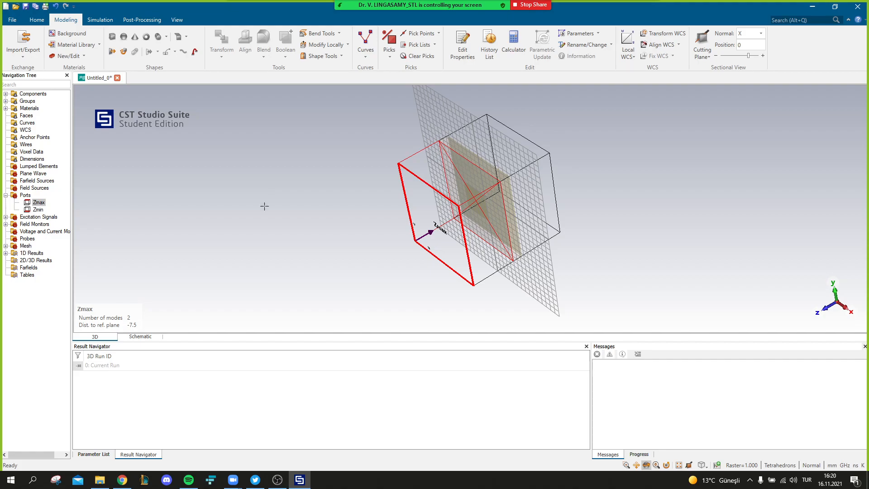
# - Set the Zmin Floquet port's distance to reference plane to -7.5 and display its reference plane
pyautogui.doubleClick(38, 209)
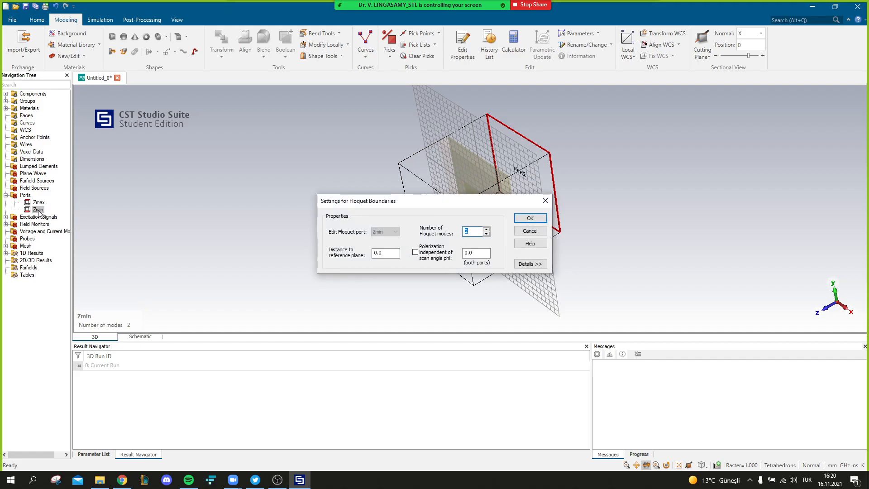
pyautogui.doubleClick(388, 253)
pyautogui.write('-7.5')
pyautogui.click(530, 264)
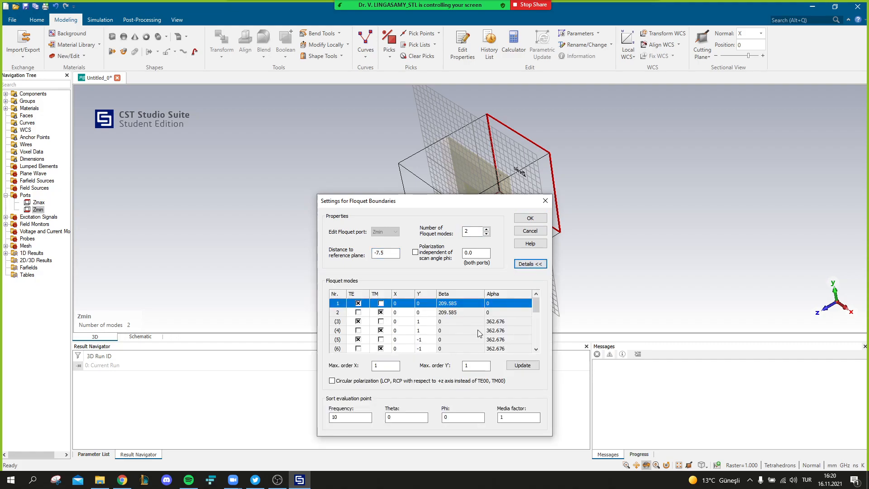
pyautogui.click(355, 416)
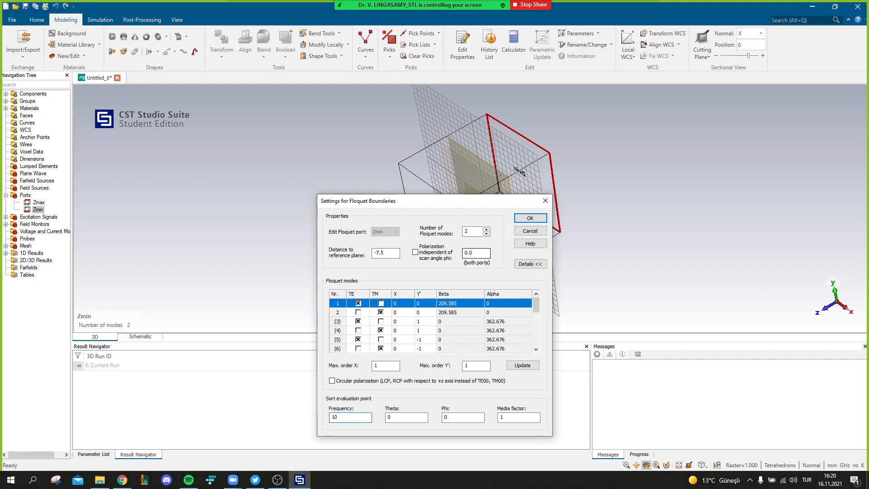
pyautogui.click(532, 219)
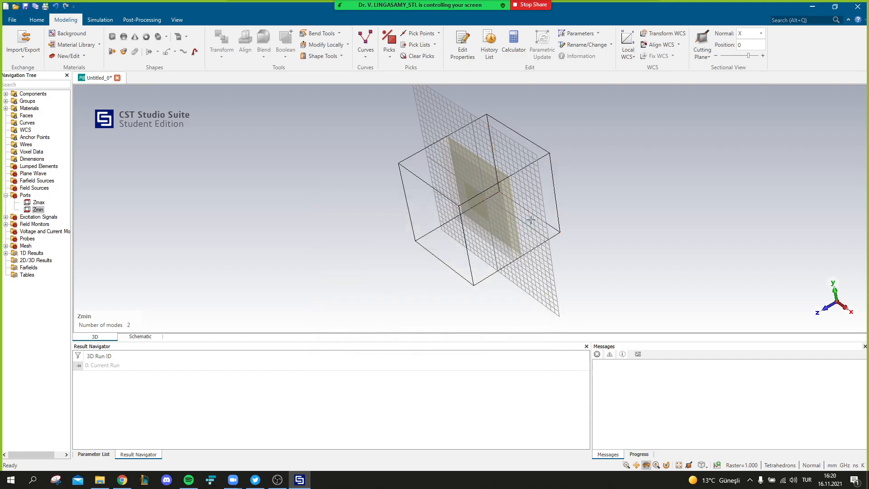
pyautogui.moveTo(511, 207); pyautogui.dragTo(475, 219)
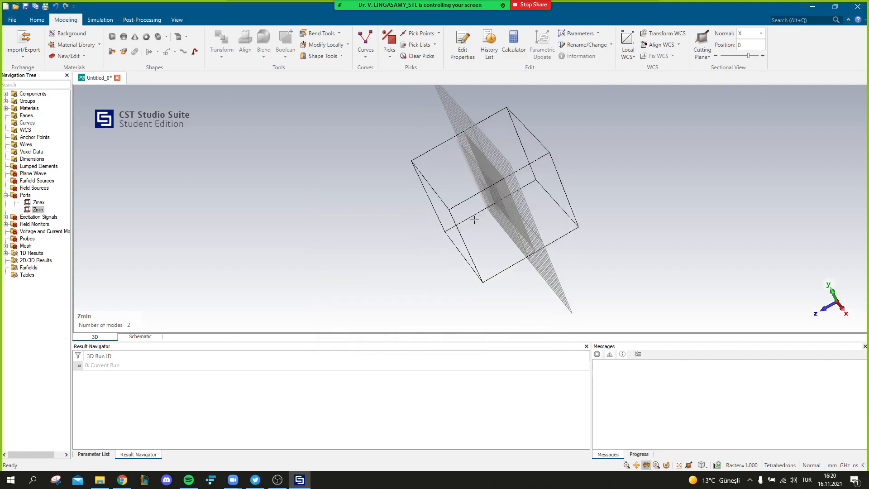
pyautogui.click(36, 203)
pyautogui.click(38, 209)
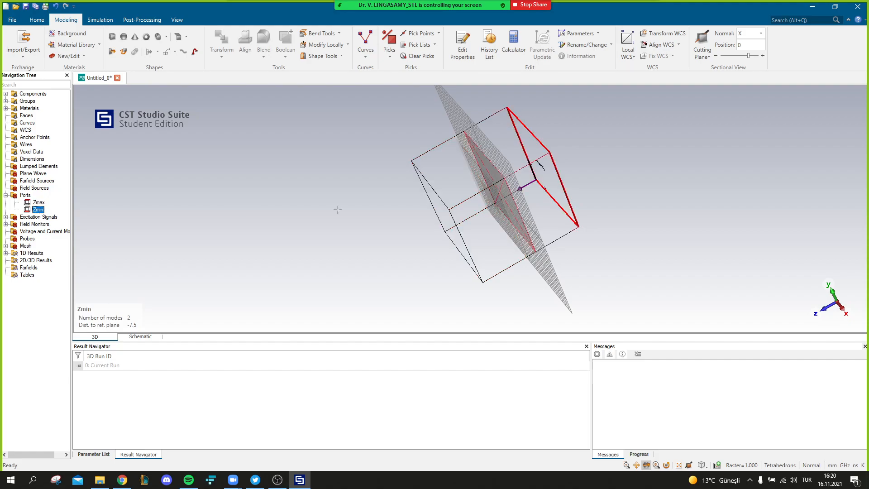
pyautogui.moveTo(484, 210); pyautogui.dragTo(520, 181)
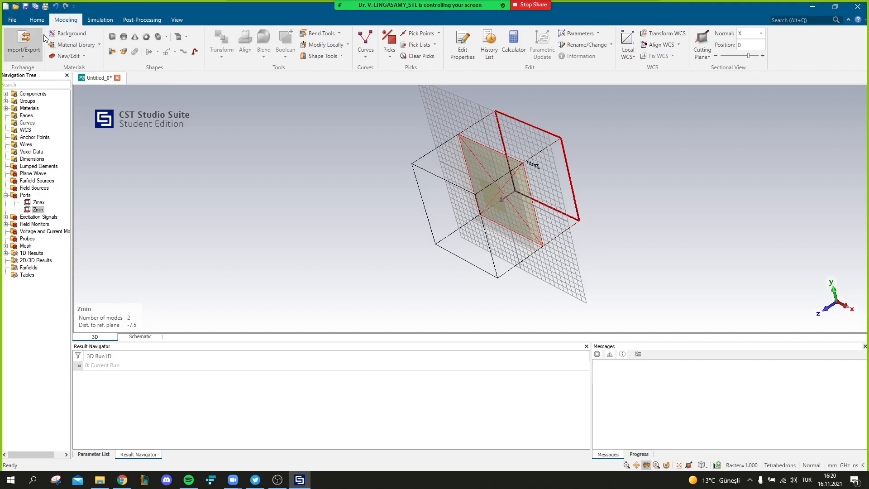
# - Review the boundary conditions, scan angles and unit cell periodicity settings without changing them
pyautogui.click(101, 19)
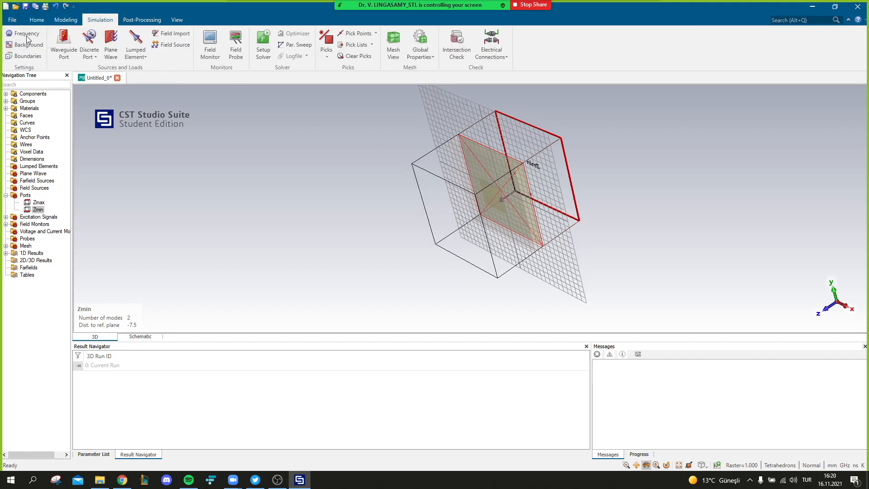
pyautogui.click(23, 56)
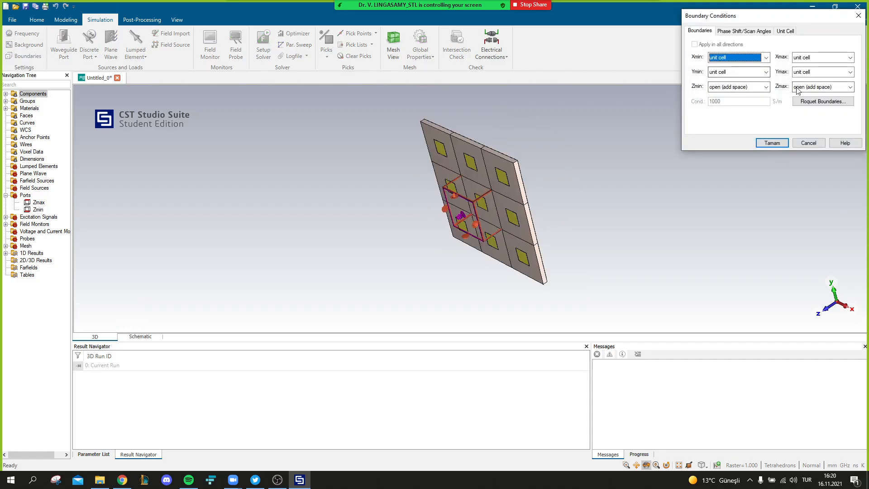
pyautogui.click(733, 32)
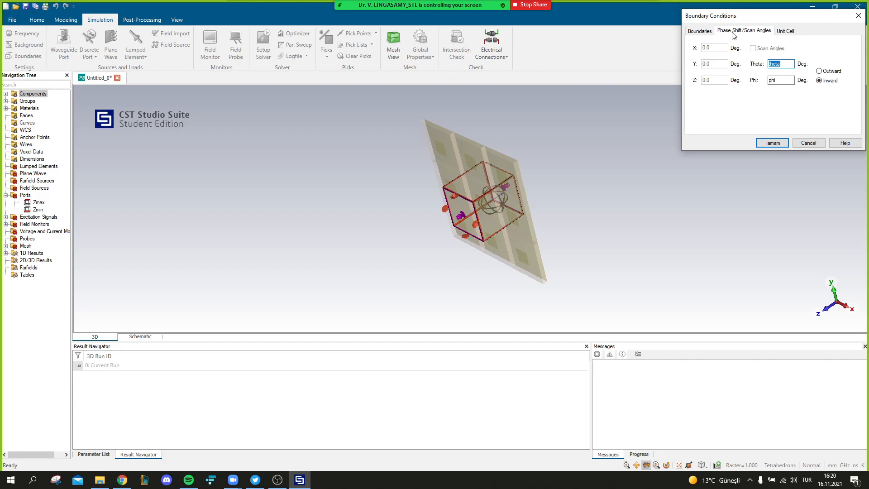
pyautogui.click(784, 32)
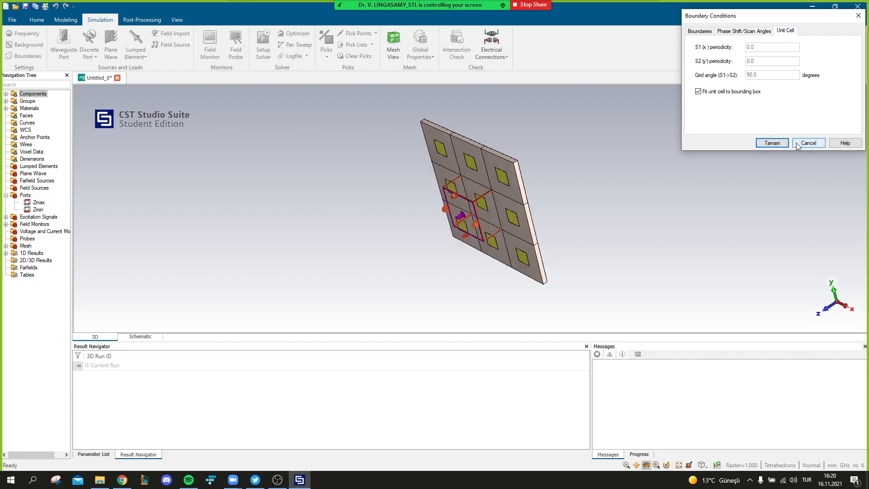
pyautogui.click(813, 142)
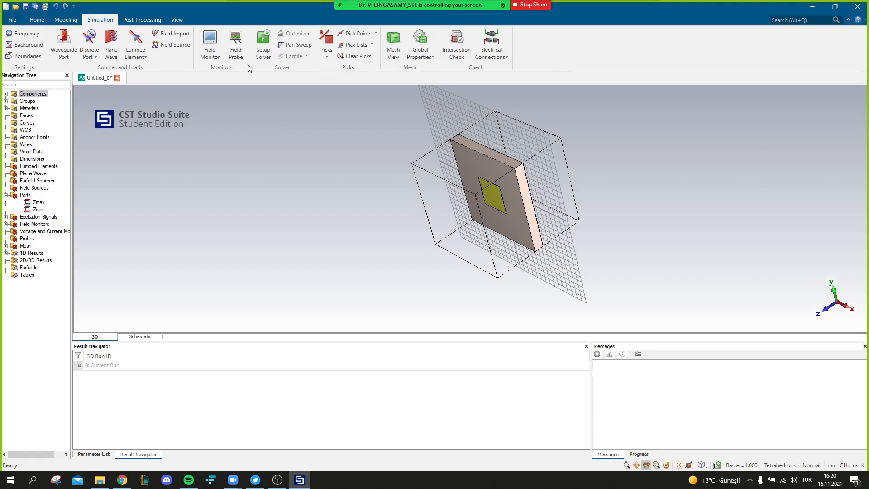
# - Create a parameter sweep sequence and add the parameter l as a linear sweep starting from 2
pyautogui.click(296, 46)
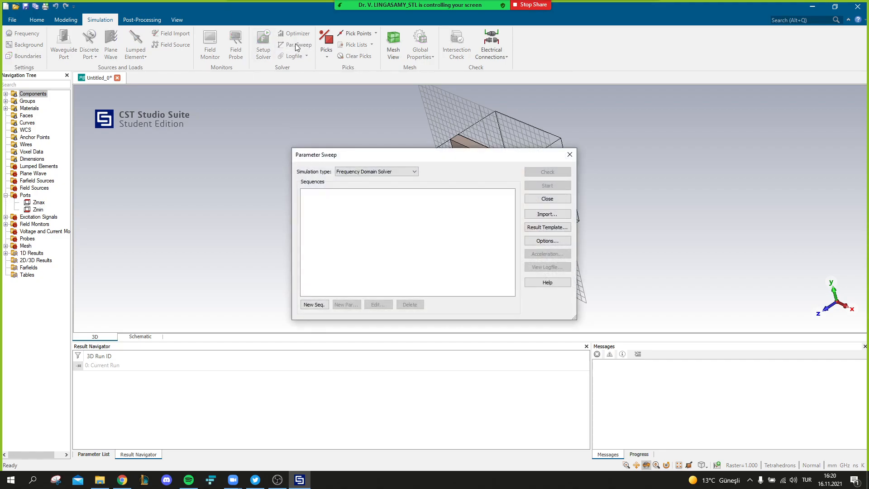
pyautogui.click(308, 306)
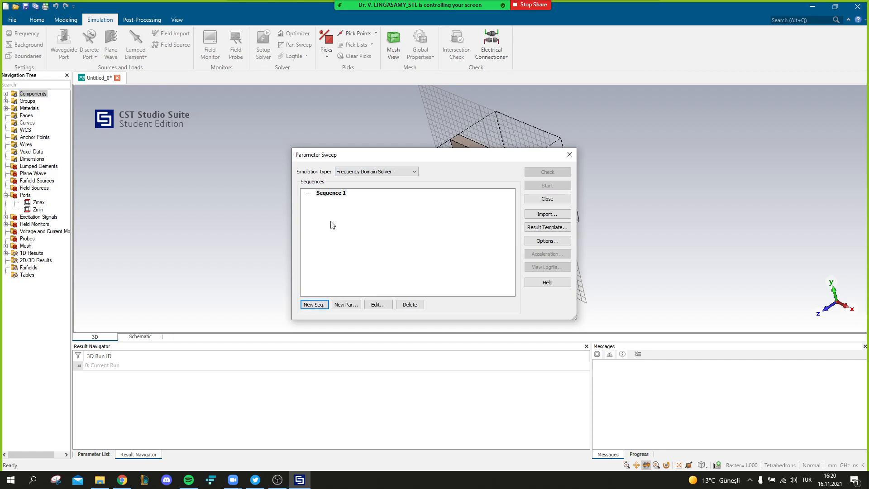
pyautogui.click(344, 304)
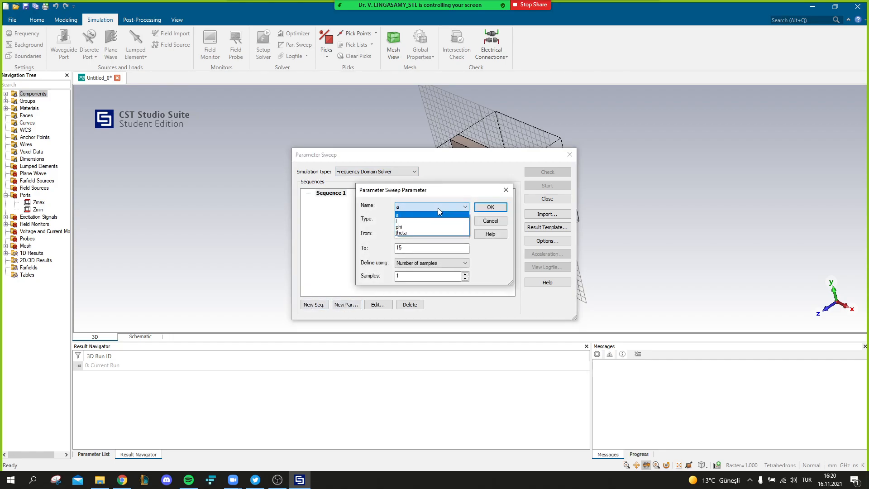
pyautogui.click(423, 221)
pyautogui.doubleClick(422, 232)
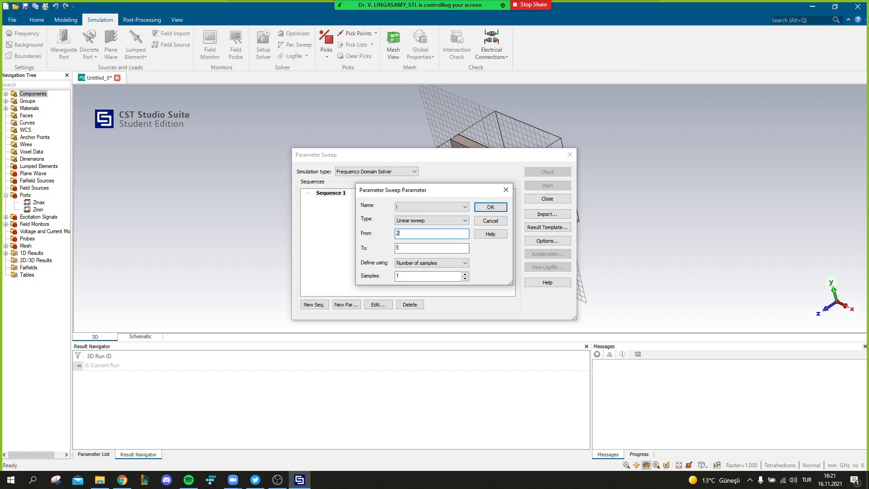
pyautogui.write('2')
# - End the sweep of l at 6 with 5 samples and start the parameter sweep
pyautogui.click(425, 247)
pyautogui.click(432, 263)
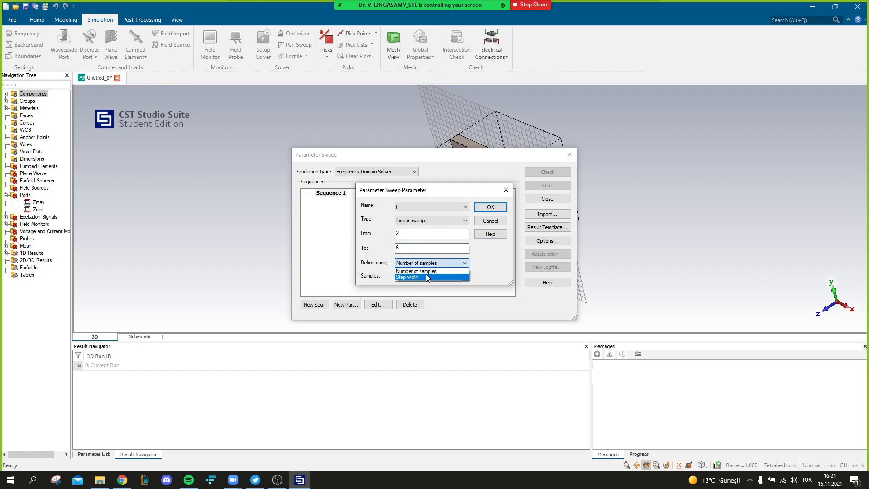
pyautogui.click(428, 271)
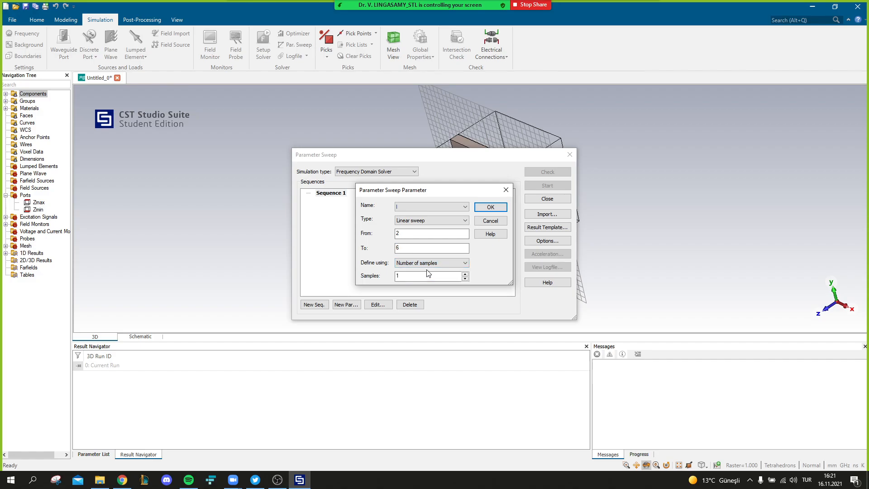
pyautogui.click(426, 275)
pyautogui.click(478, 207)
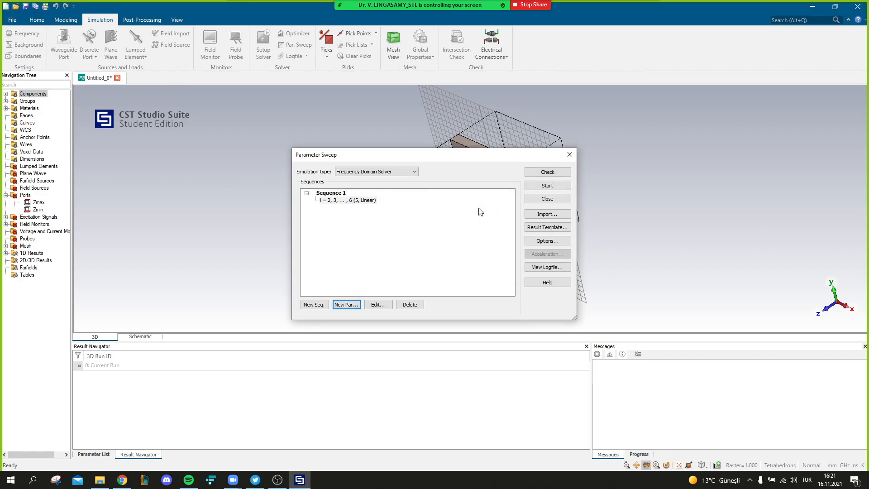
pyautogui.click(544, 185)
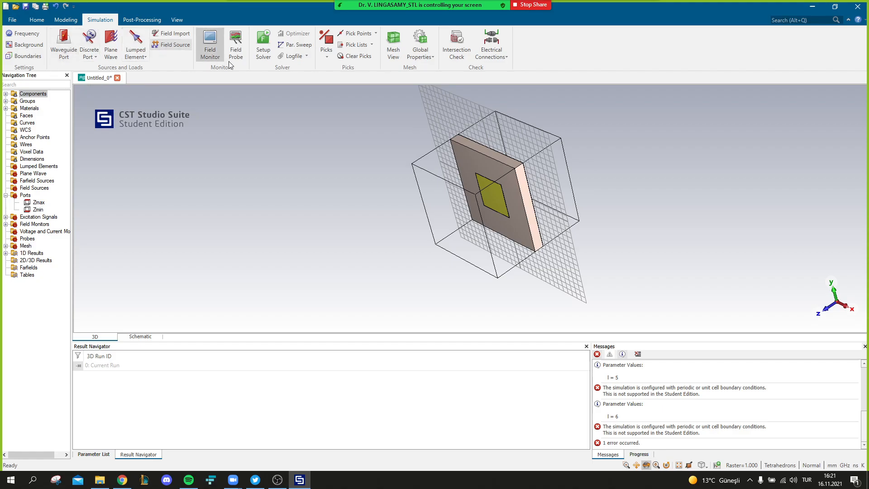
# - Change the project's solver to the Time Domain Solver and show its simulation settings
pyautogui.click(66, 19)
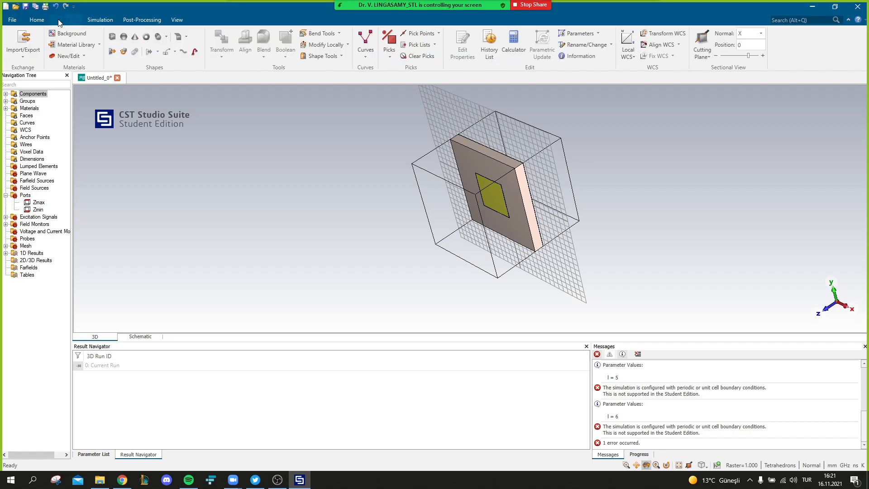
pyautogui.click(32, 20)
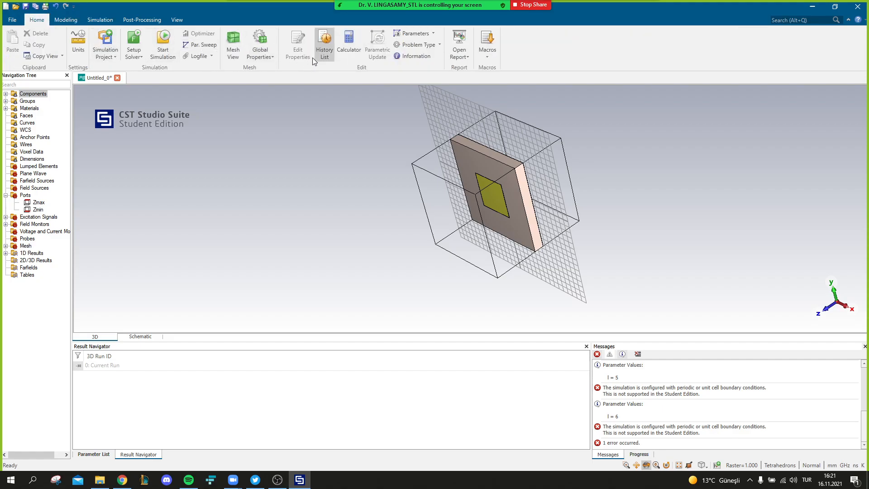
pyautogui.click(140, 56)
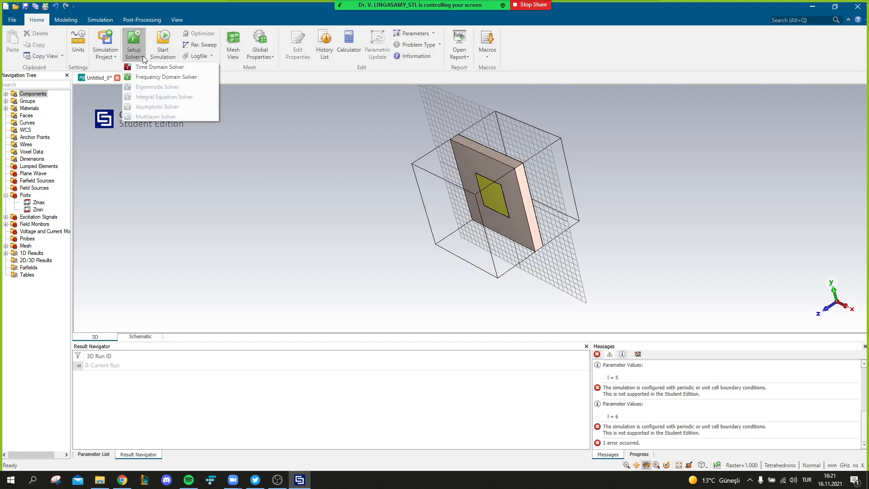
pyautogui.click(143, 67)
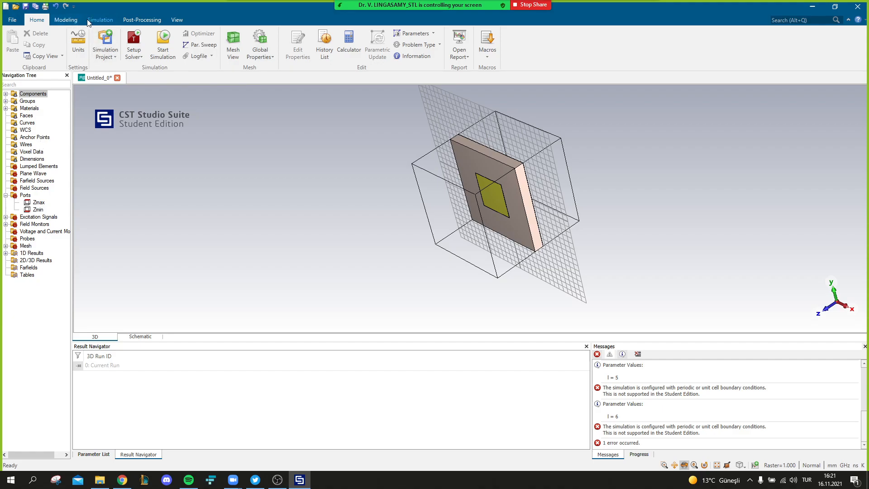
pyautogui.click(137, 20)
pyautogui.click(100, 20)
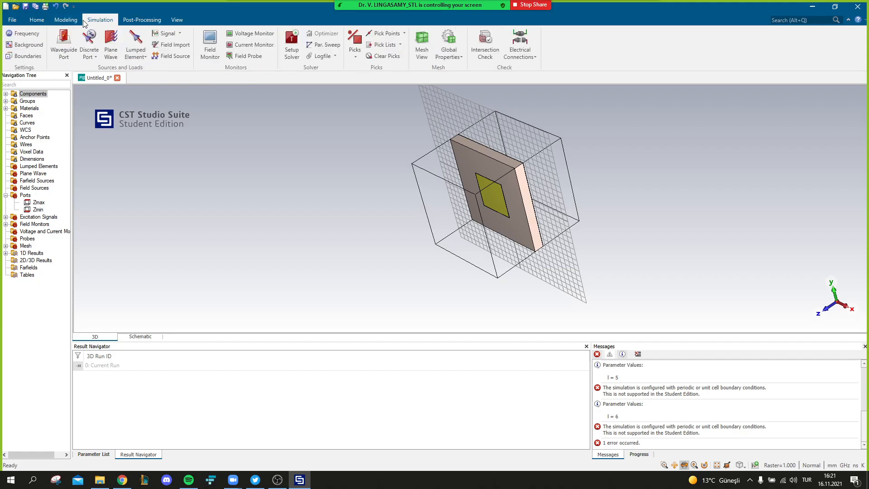
# - Set both X boundaries to magnetic (Ht = 0) and both Y boundaries to electric (Et = 0)
pyautogui.click(26, 56)
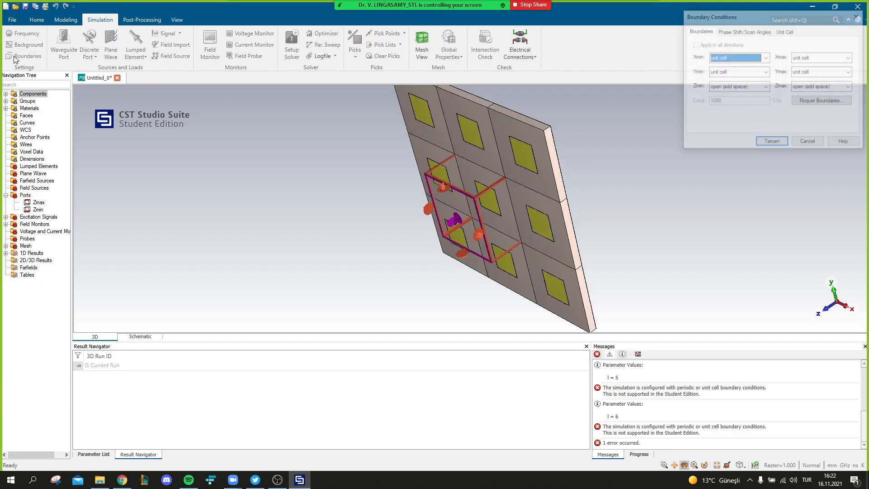
pyautogui.click(732, 61)
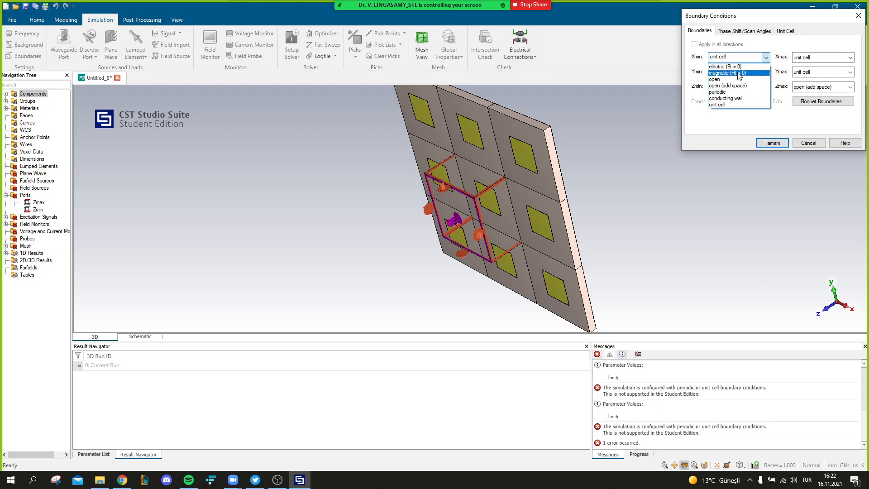
pyautogui.click(738, 72)
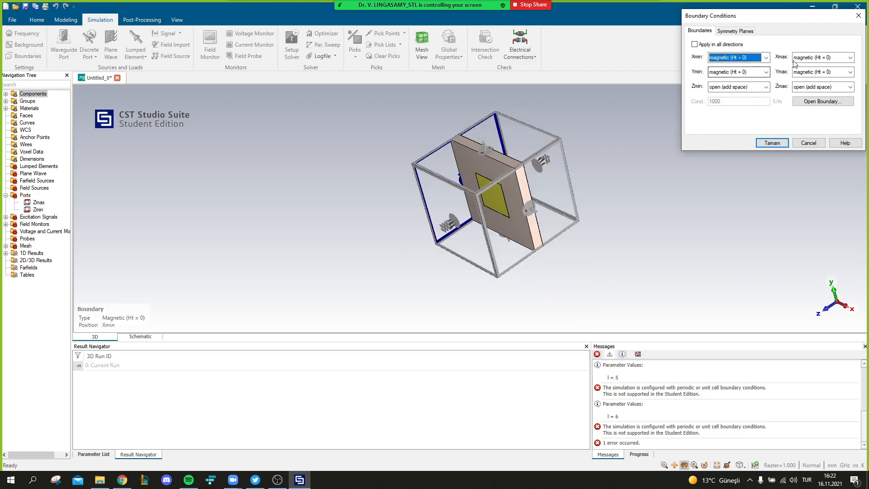
pyautogui.click(754, 72)
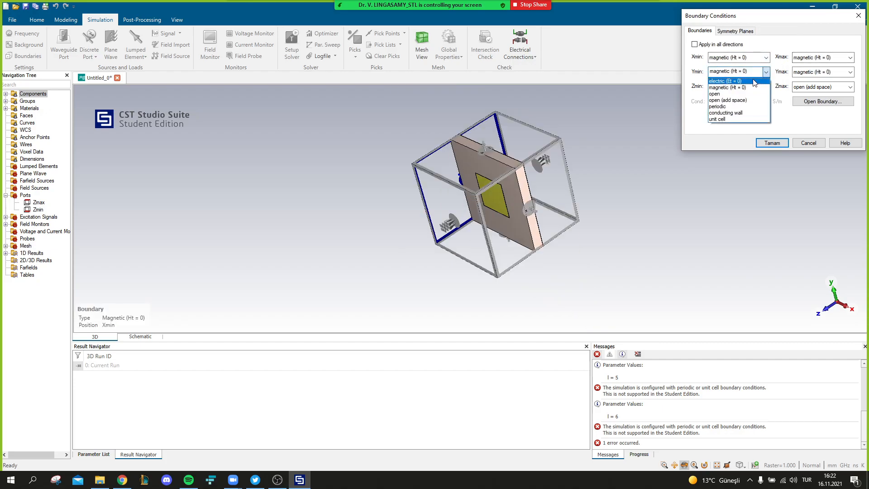
pyautogui.click(740, 82)
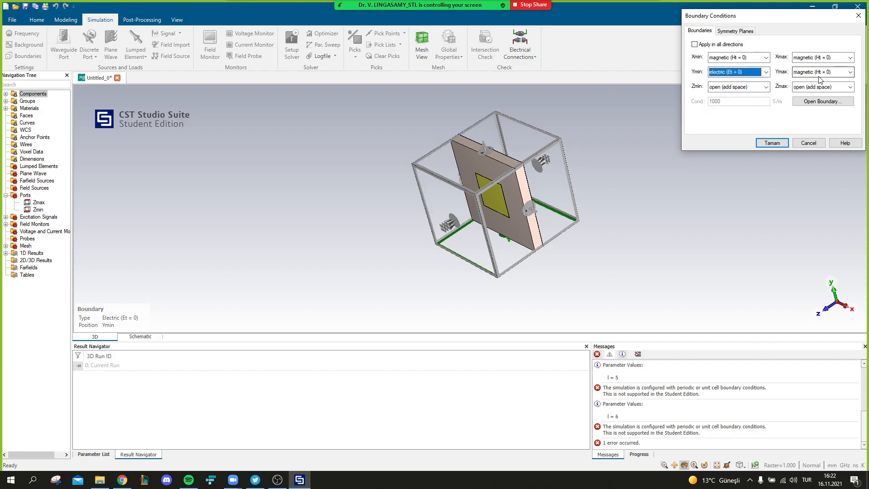
pyautogui.click(835, 72)
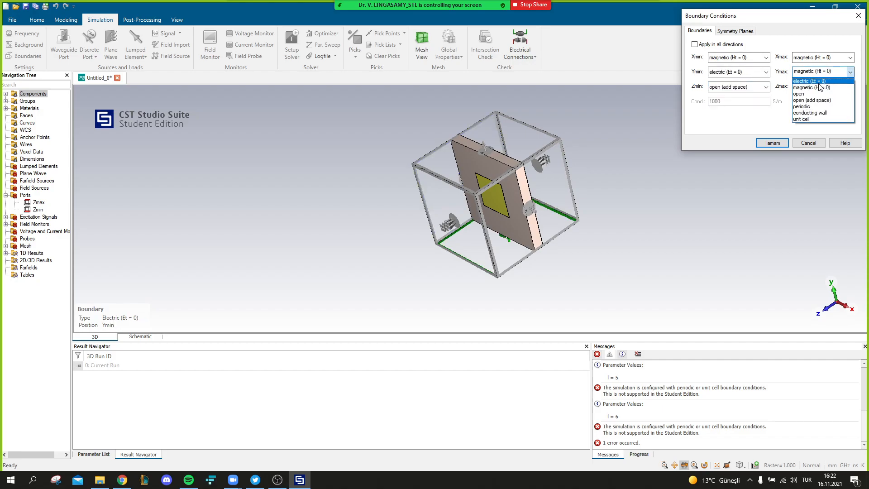
pyautogui.click(814, 82)
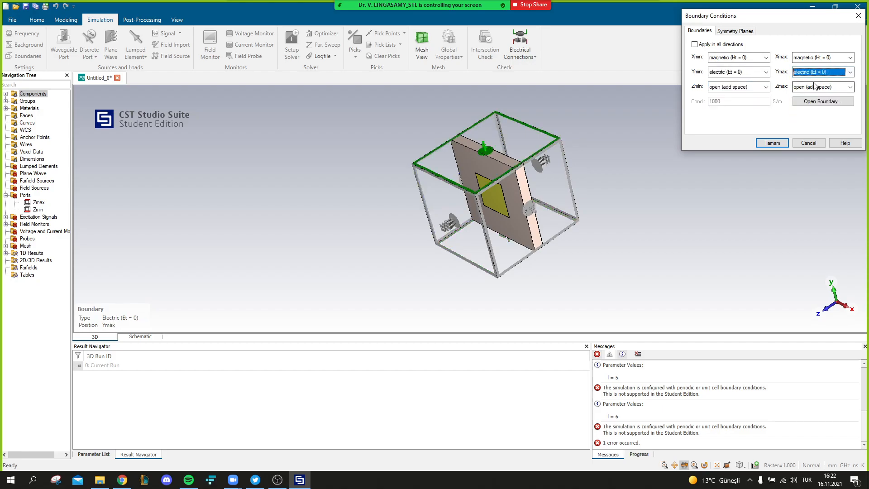
# - Set the Zmin boundary to electric (Et = 0), accept the PML settings of the open boundary and apply the boundary conditions
pyautogui.click(764, 87)
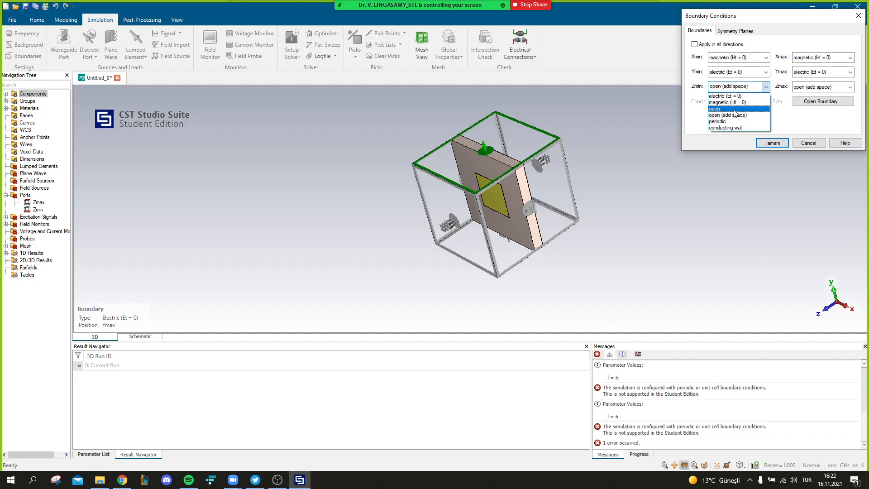
pyautogui.click(734, 96)
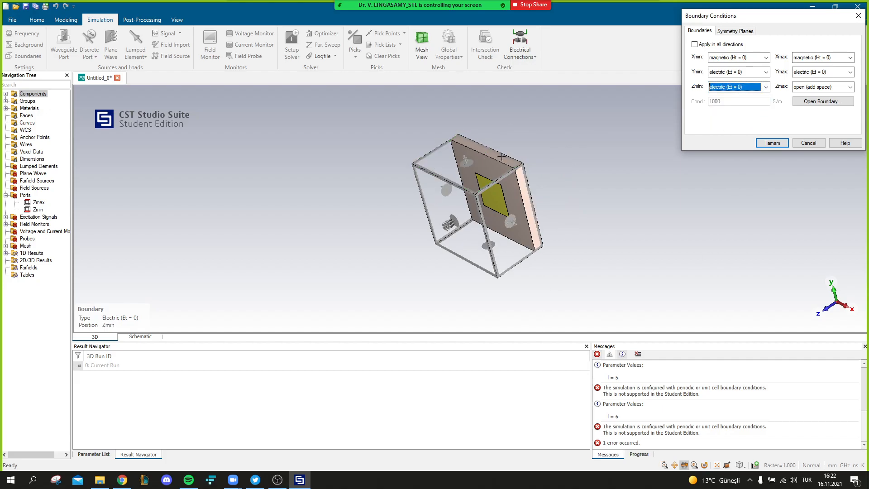
pyautogui.click(818, 101)
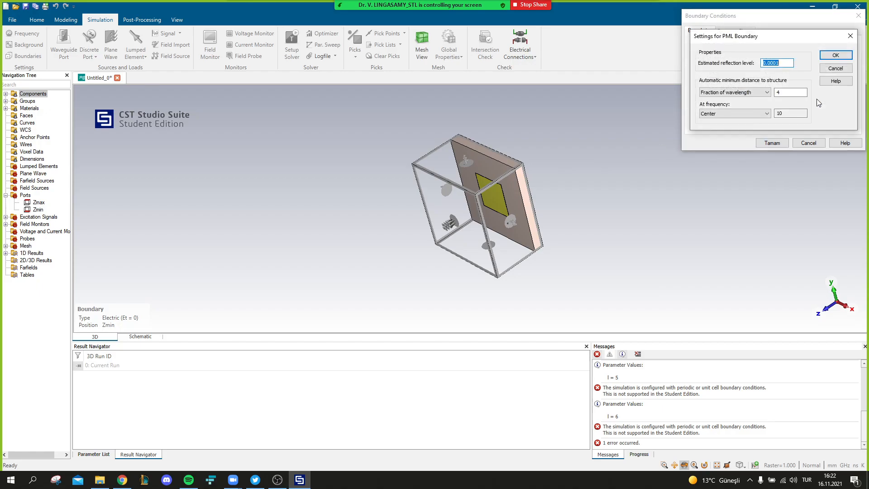
pyautogui.moveTo(782, 40); pyautogui.dragTo(614, 35)
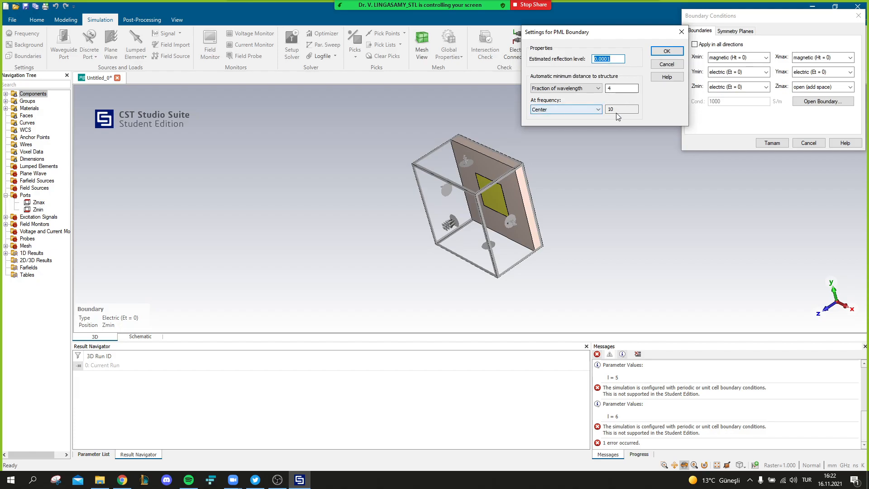
pyautogui.click(666, 51)
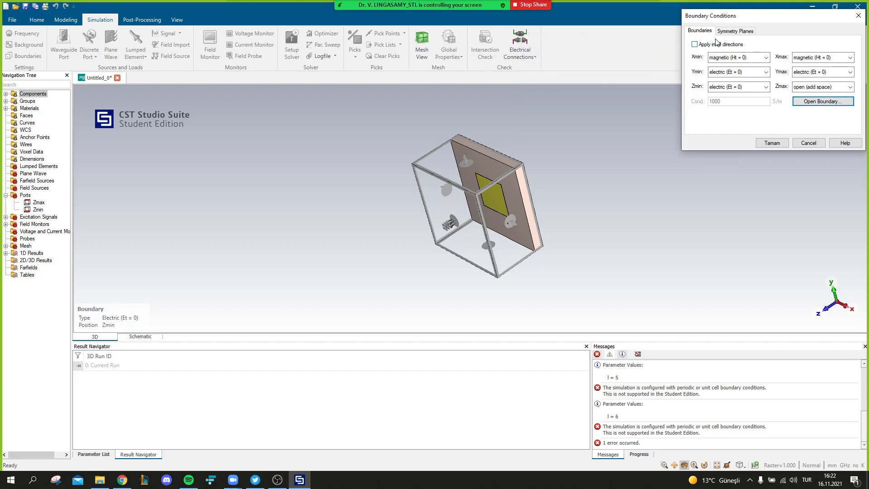
pyautogui.click(770, 142)
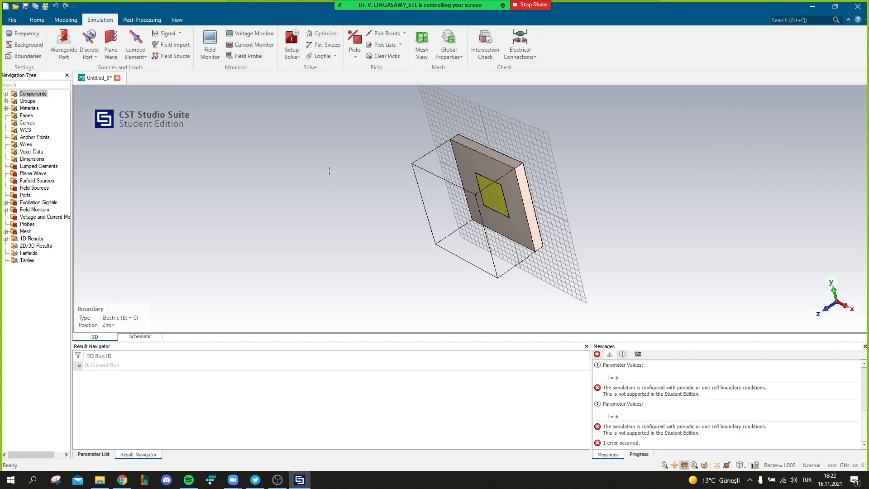
# - Create a full-plane waveguide port normal to Z with negative orientation and a distance to the reference plane of -7.5
pyautogui.click(55, 44)
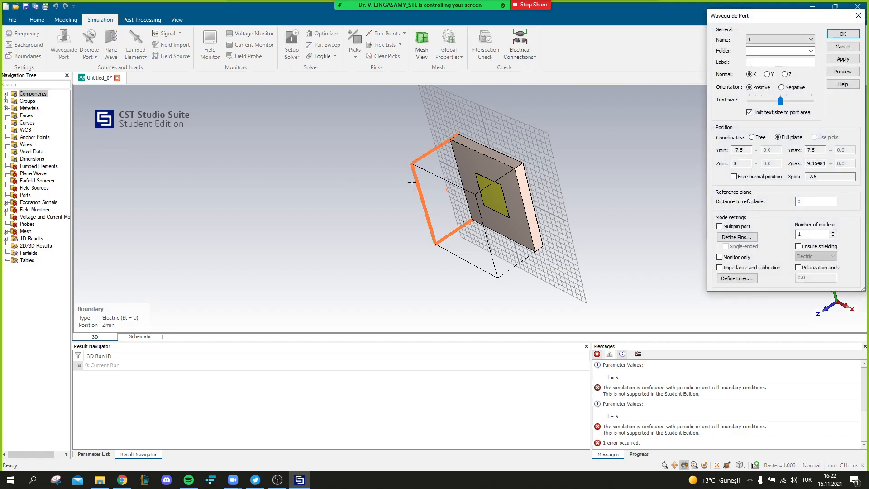
pyautogui.click(785, 74)
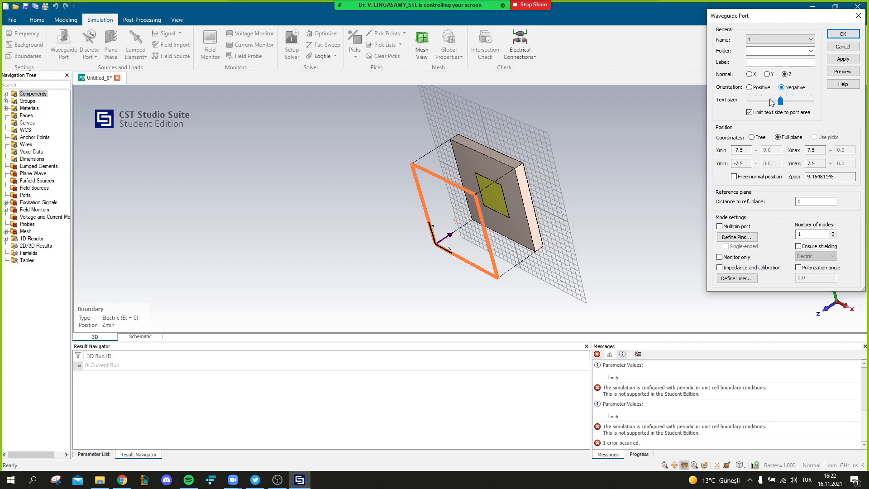
pyautogui.click(808, 200)
pyautogui.write('-7.5')
pyautogui.click(846, 71)
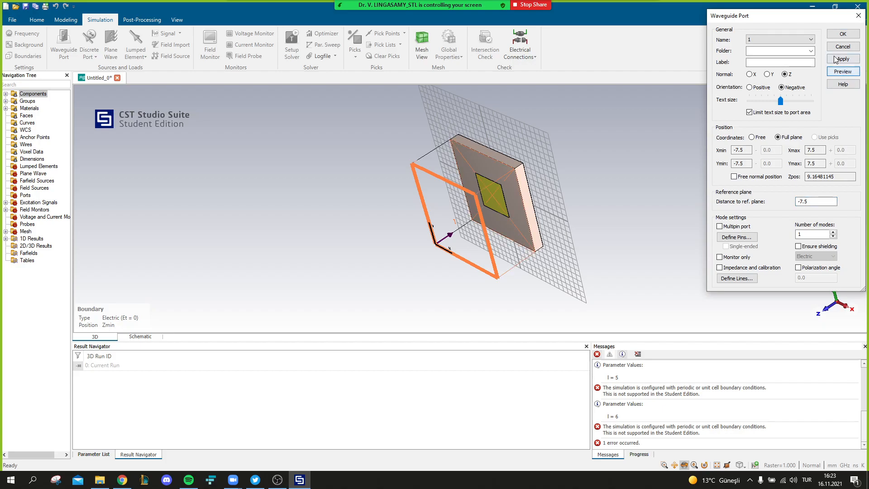
pyautogui.click(837, 36)
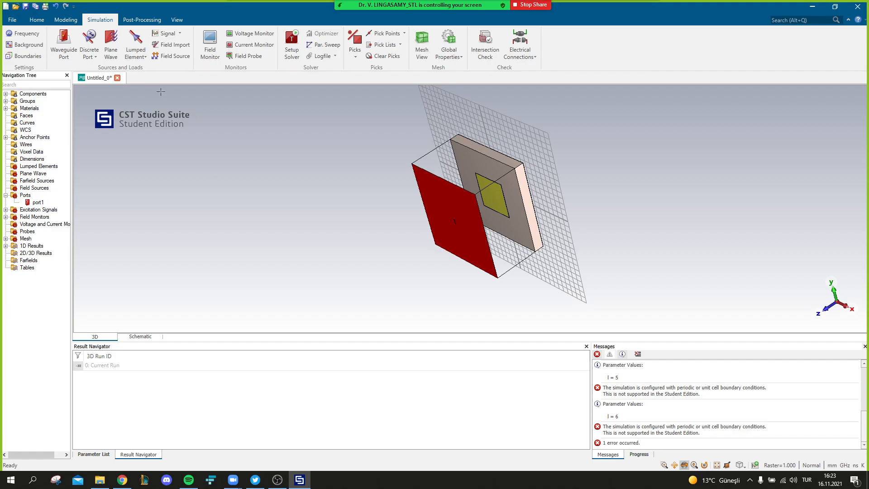
# - Start the existing parameter sweep of l with the Time Domain Solver
pyautogui.click(325, 45)
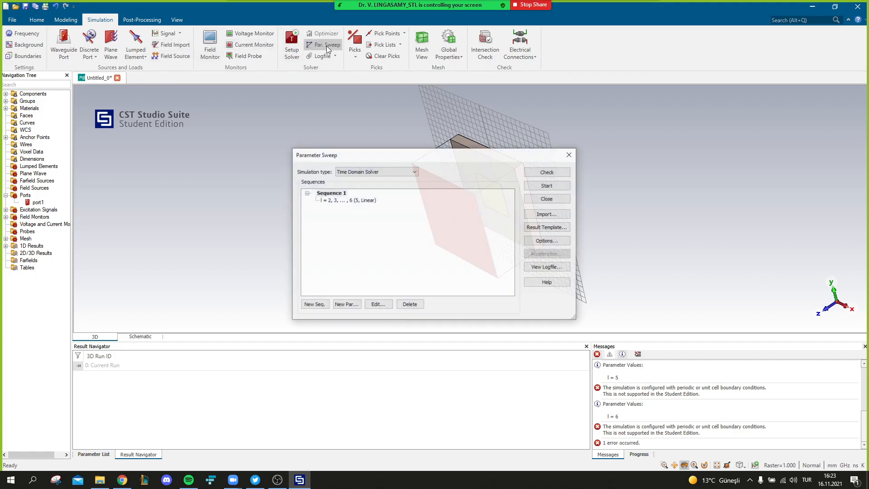
pyautogui.click(540, 185)
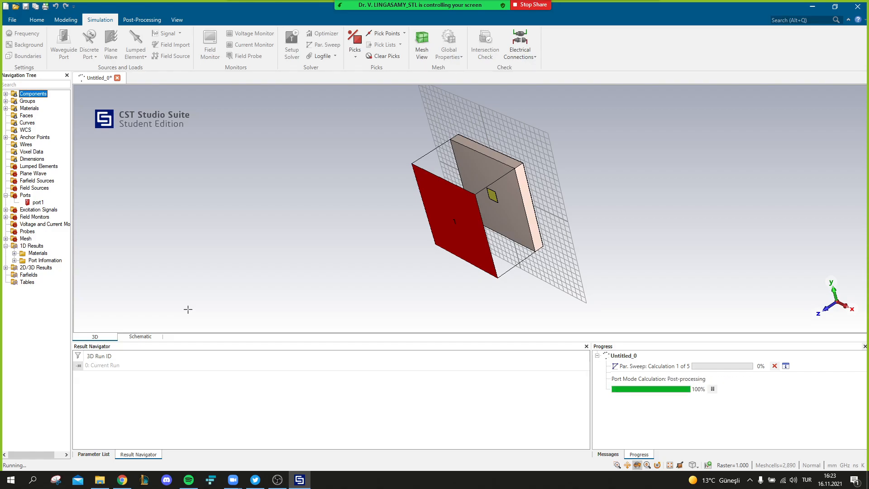
# - Open Excel and create a blank workbook
pyautogui.click(16, 481)
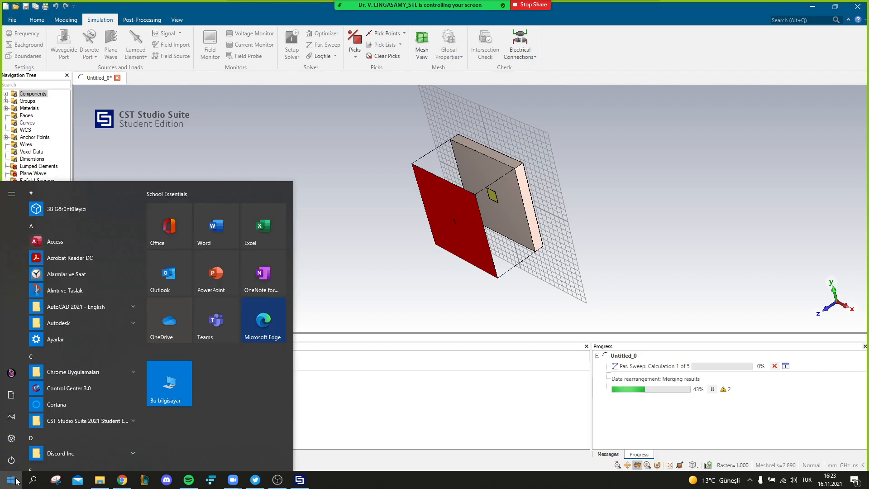
pyautogui.write('excel')
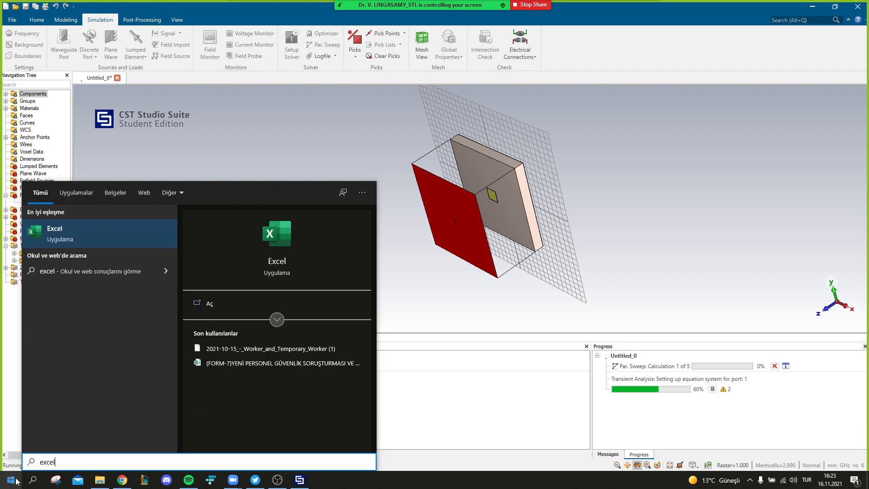
pyautogui.press('Return')
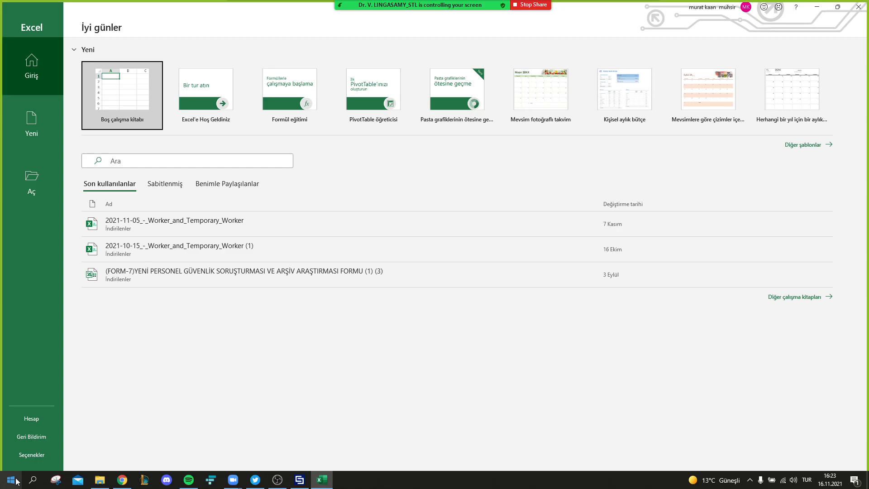
pyautogui.click(122, 92)
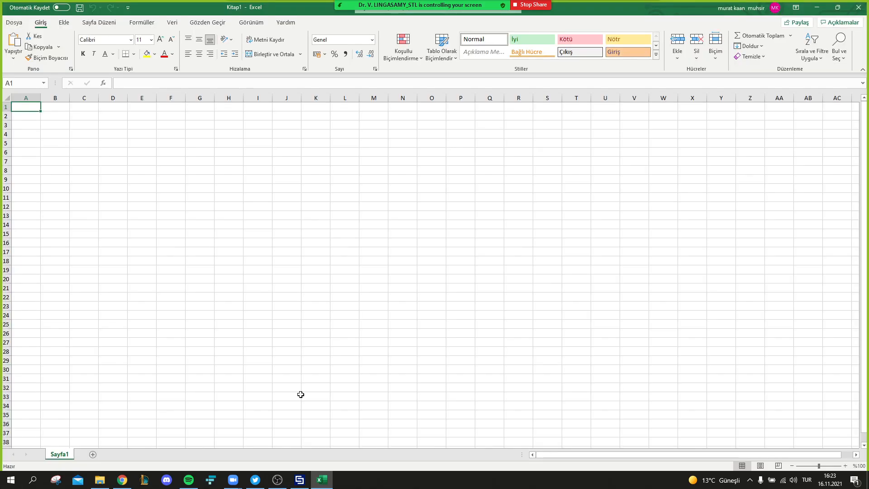
# - Switch back to CST Studio Suite, display the S1,1 result and expand the reflectance entries under the result tables
pyautogui.click(299, 481)
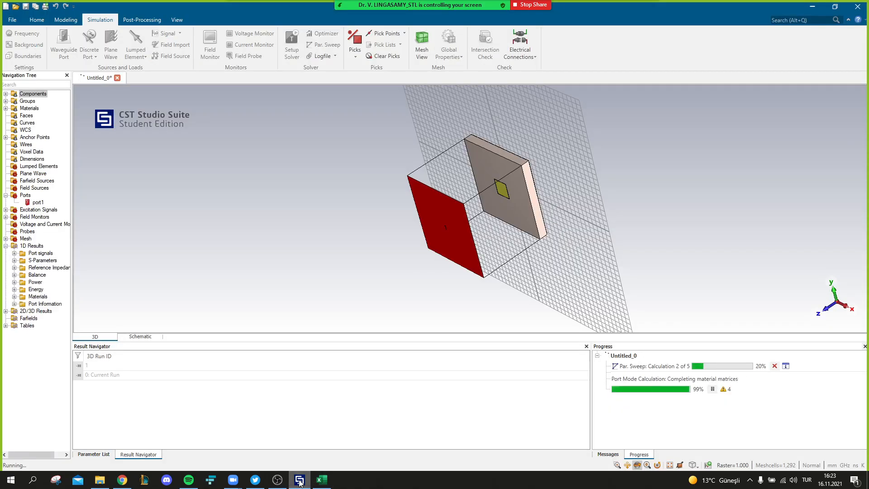
pyautogui.click(14, 260)
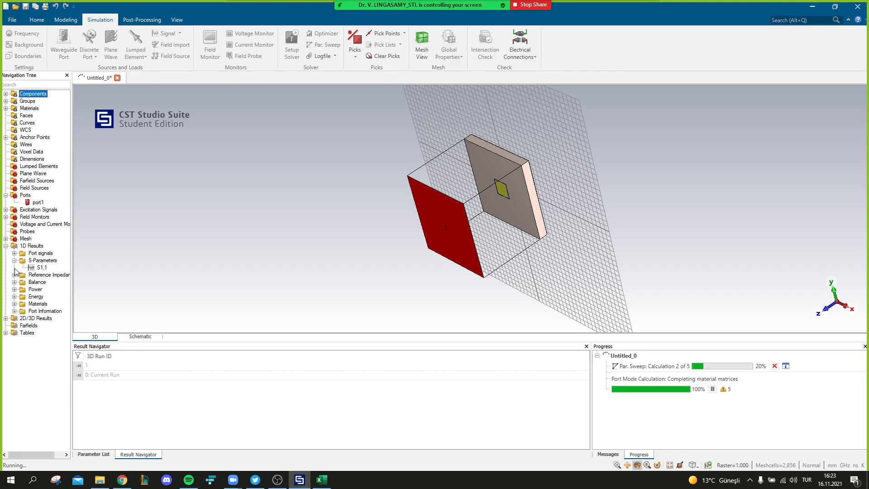
pyautogui.click(37, 268)
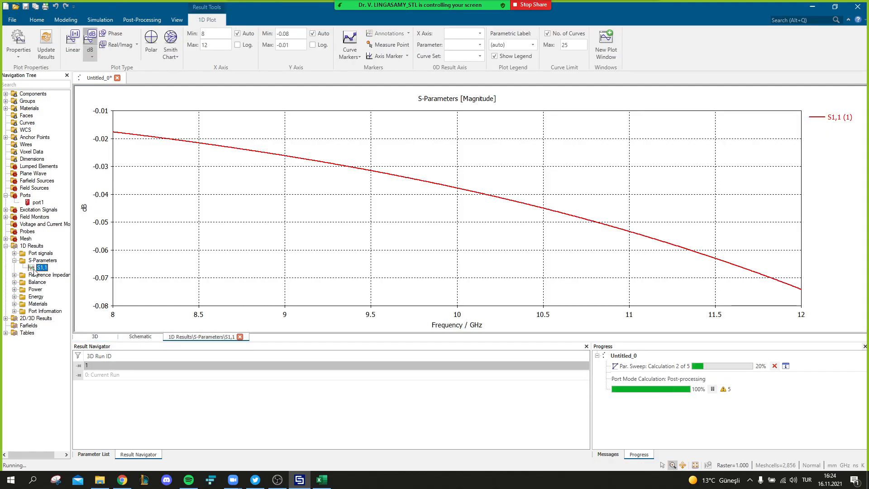
pyautogui.click(5, 332)
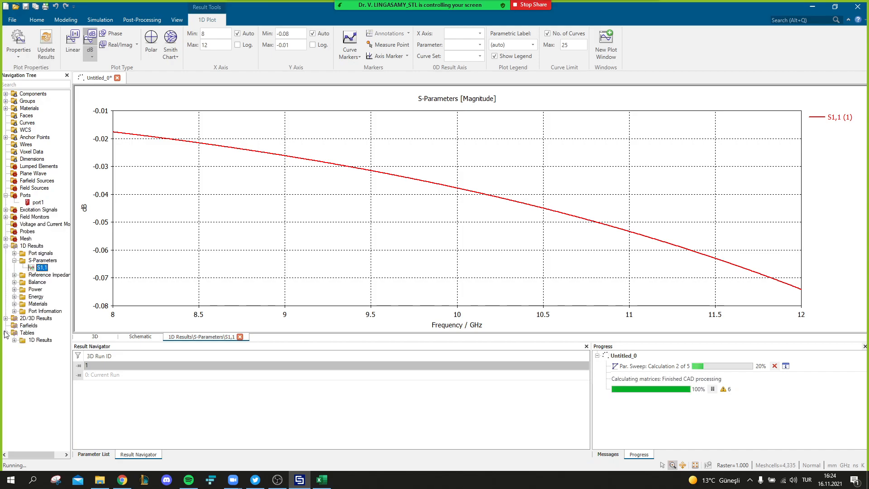
pyautogui.click(14, 340)
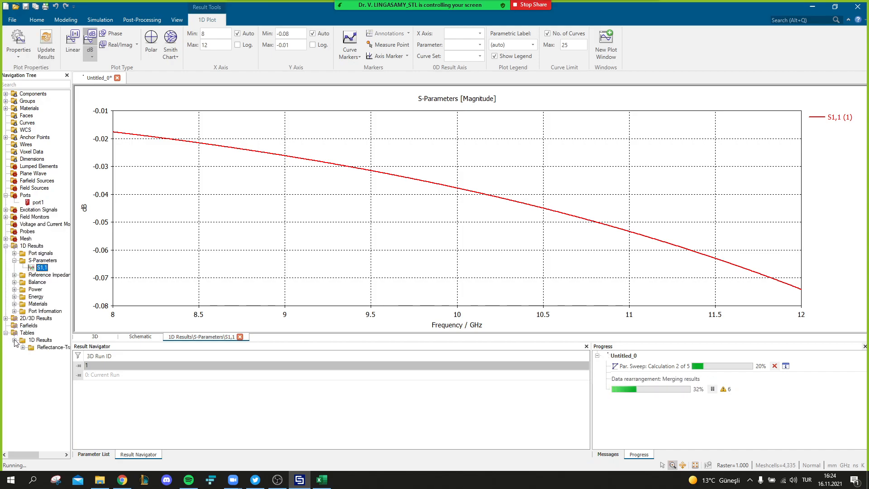
pyautogui.click(23, 347)
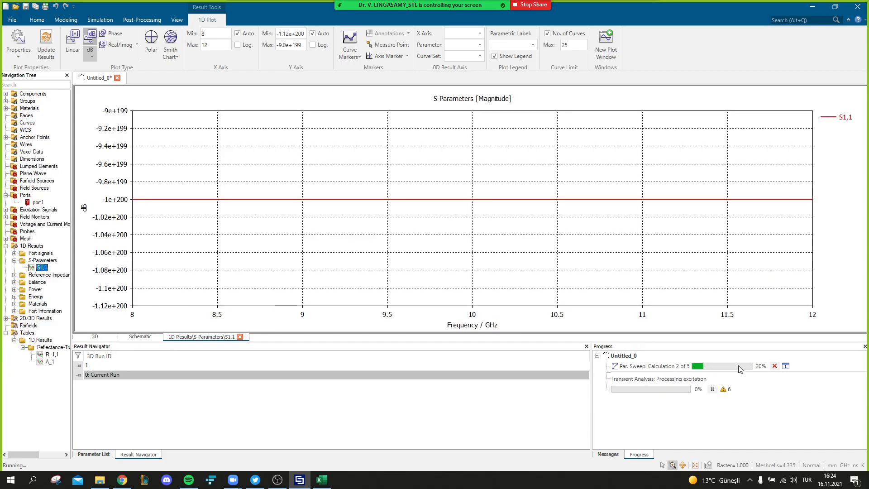
# - Abort the entire running parameter sweep
pyautogui.click(774, 366)
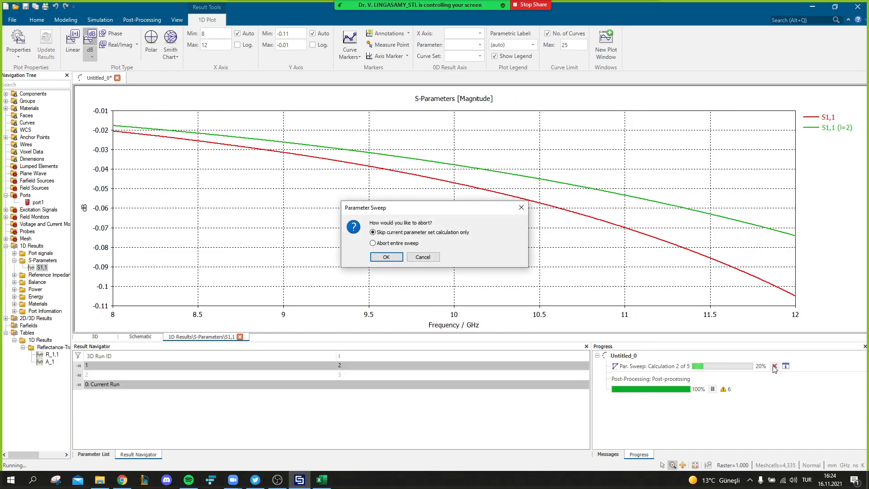
pyautogui.click(393, 244)
pyautogui.click(387, 256)
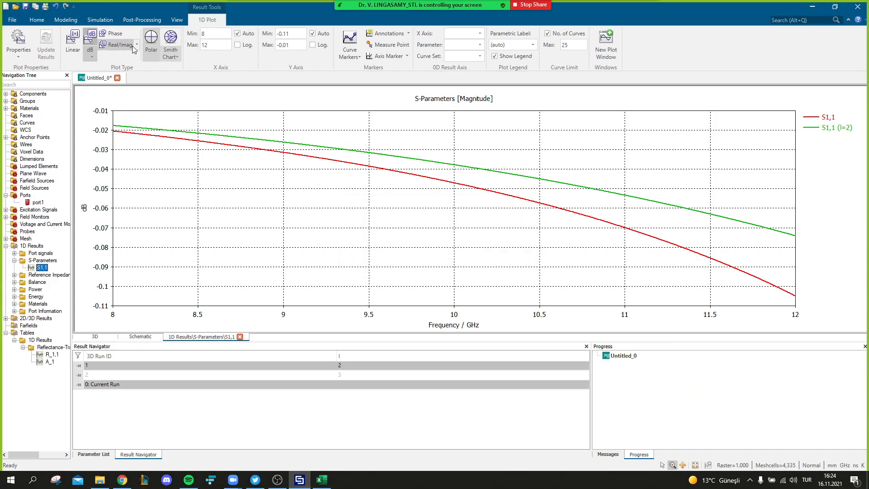
# - Plot the S1,1 curves as phase and bring up the post-processing tools
pyautogui.click(113, 35)
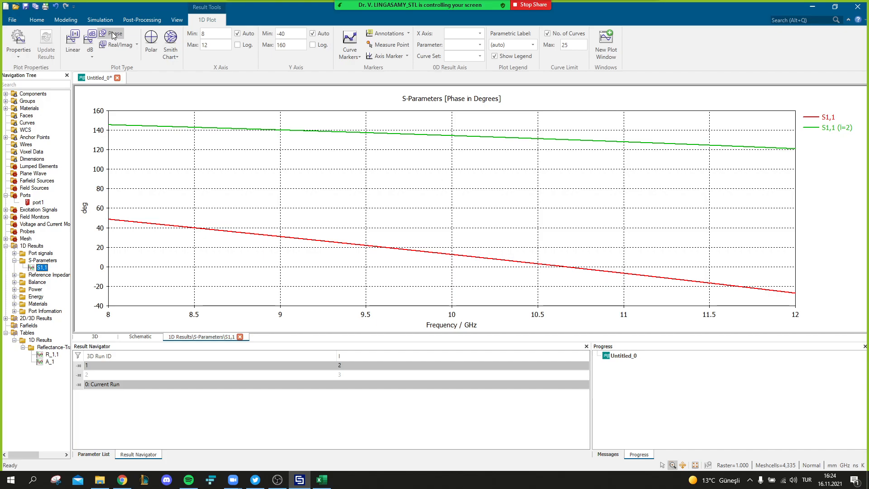
pyautogui.click(143, 20)
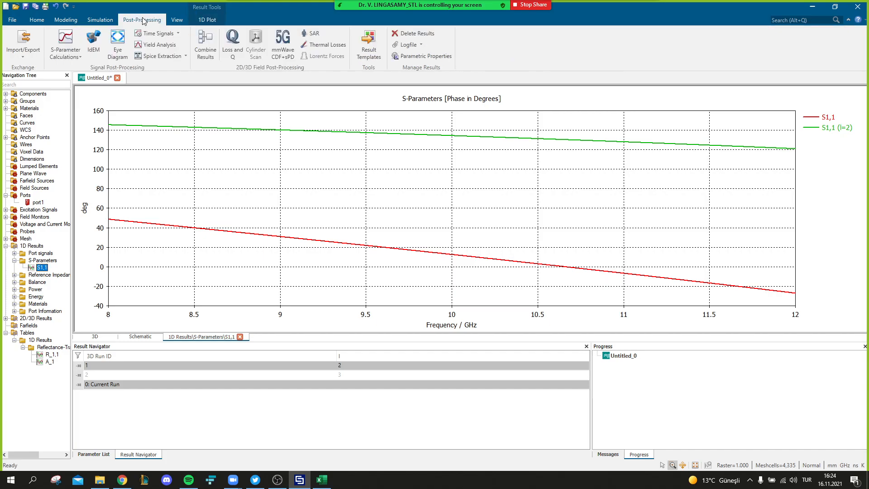
pyautogui.click(103, 20)
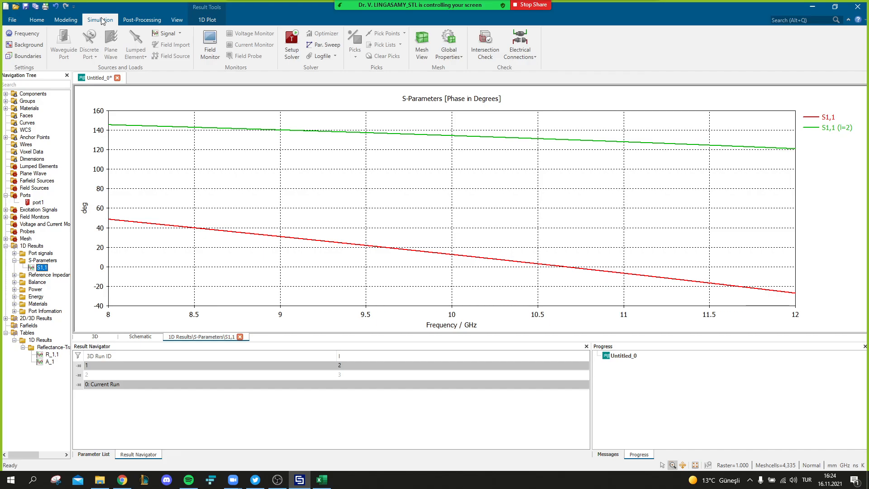
pyautogui.click(151, 22)
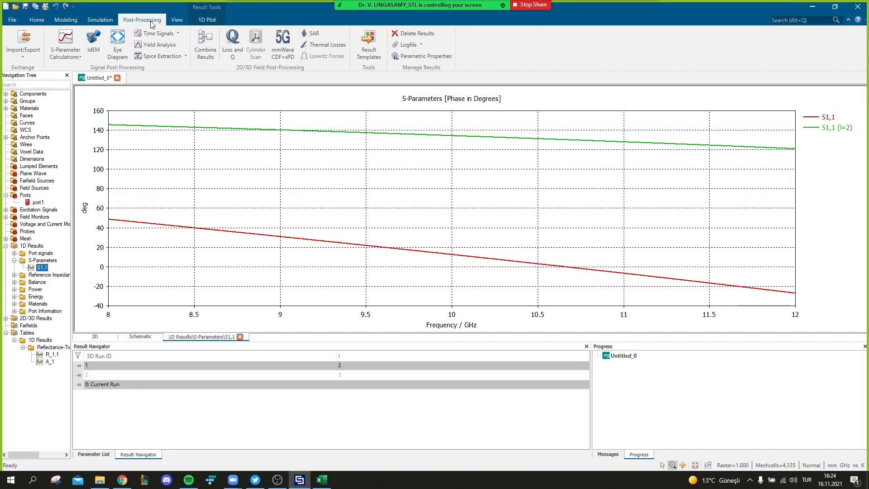
# - Add a "0D or 1D Result from 1D Result" post-processing template that evaluates y at given x = 10
pyautogui.click(360, 41)
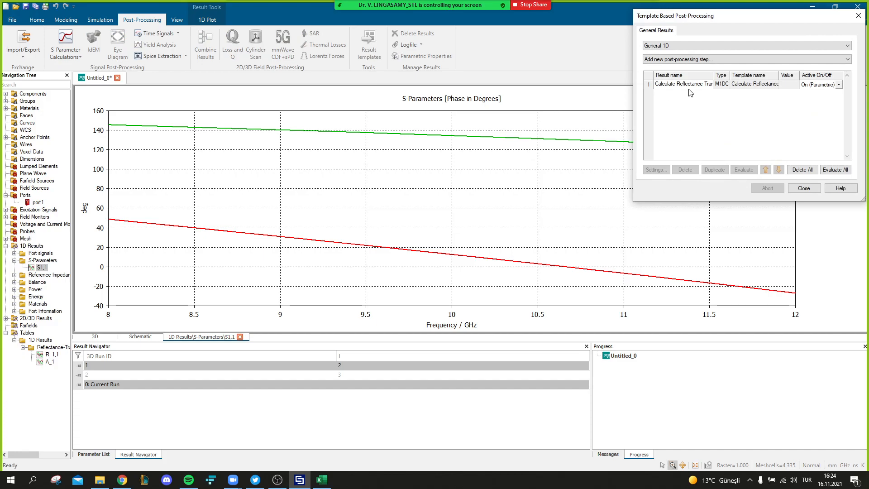
pyautogui.click(679, 59)
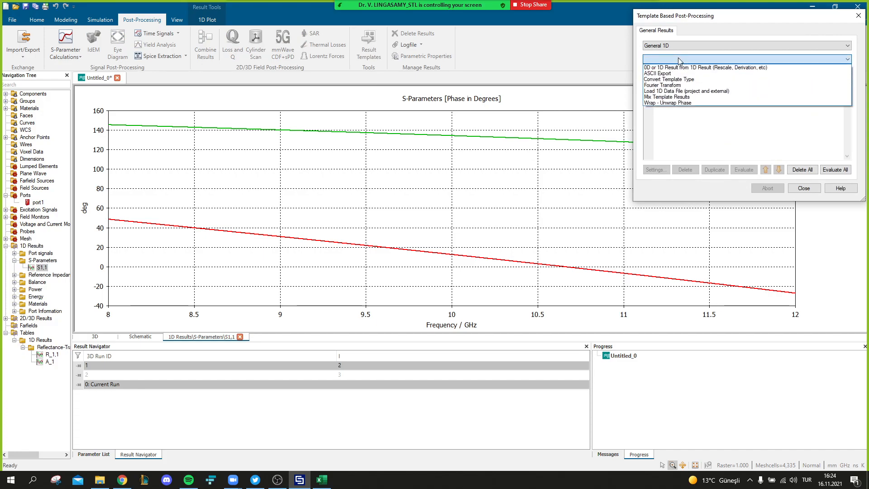
pyautogui.click(680, 67)
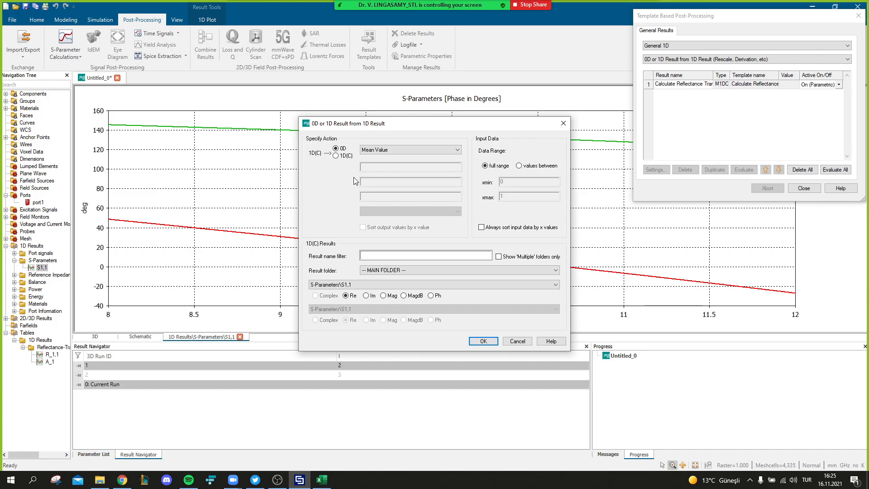
pyautogui.click(421, 149)
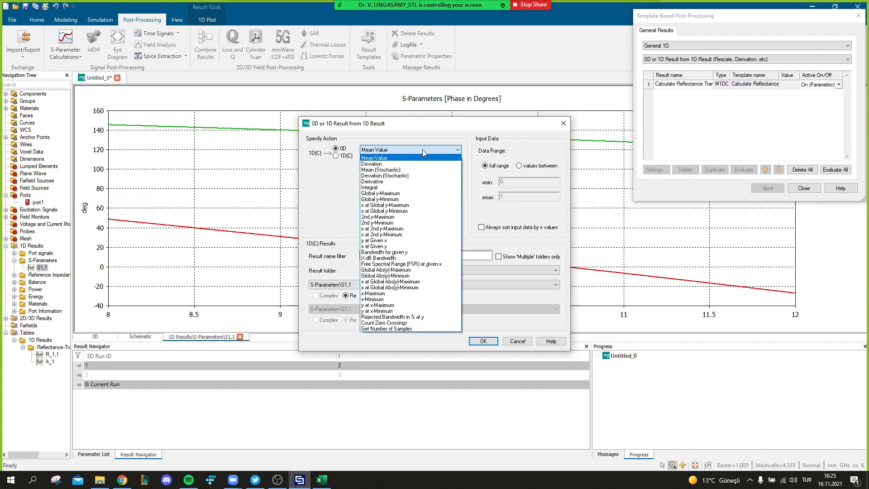
pyautogui.click(385, 240)
pyautogui.doubleClick(385, 167)
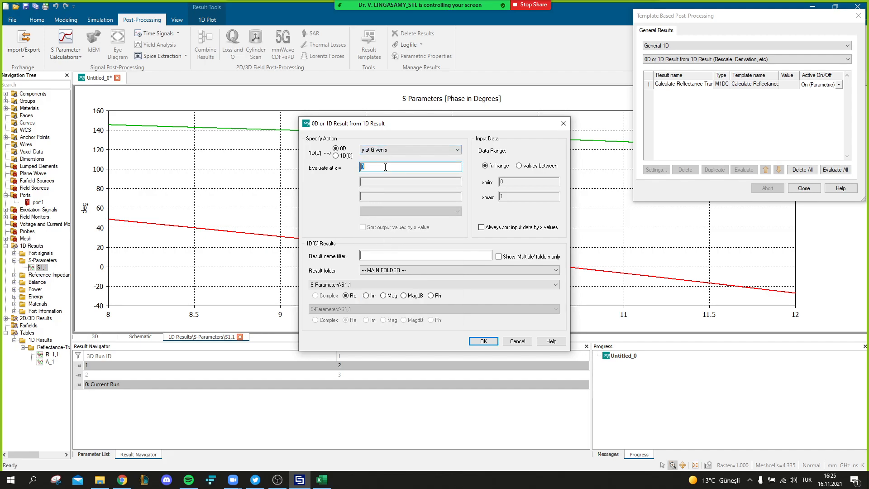
pyautogui.write('1')
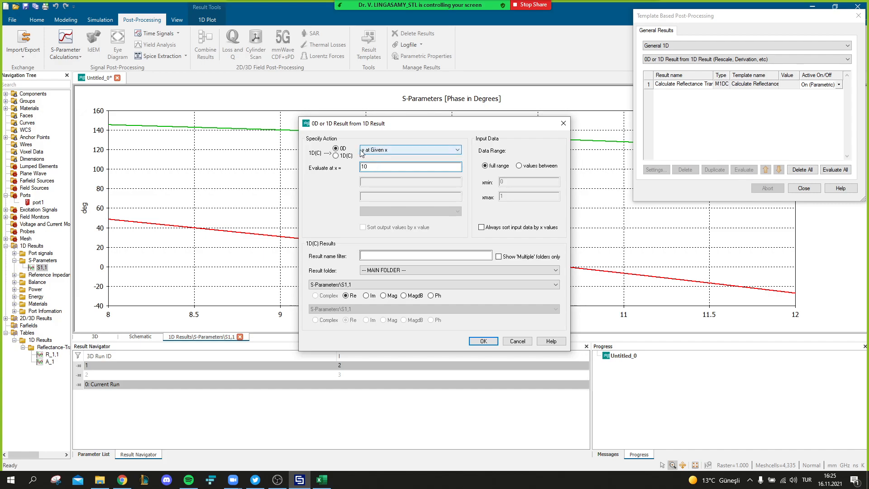
# - Use the phase of S-Parameters\S1,1 as the template's input data and finish the template-based post-processing setup
pyautogui.click(357, 284)
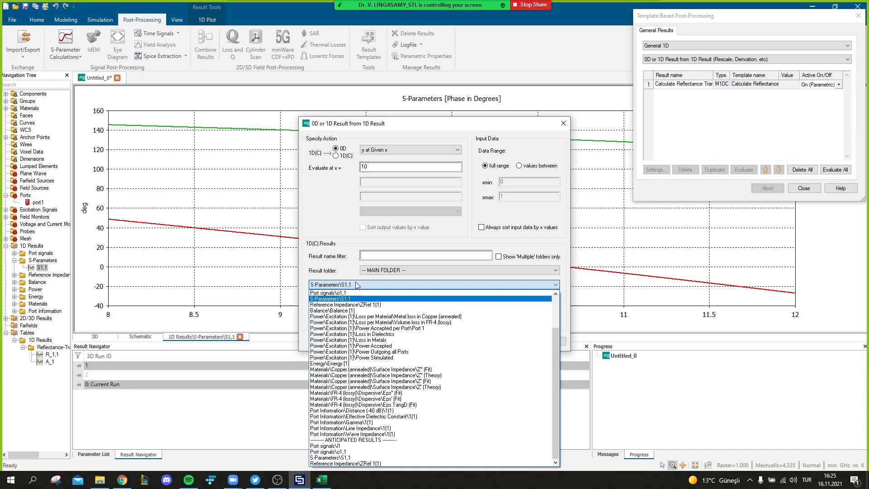
pyautogui.click(347, 299)
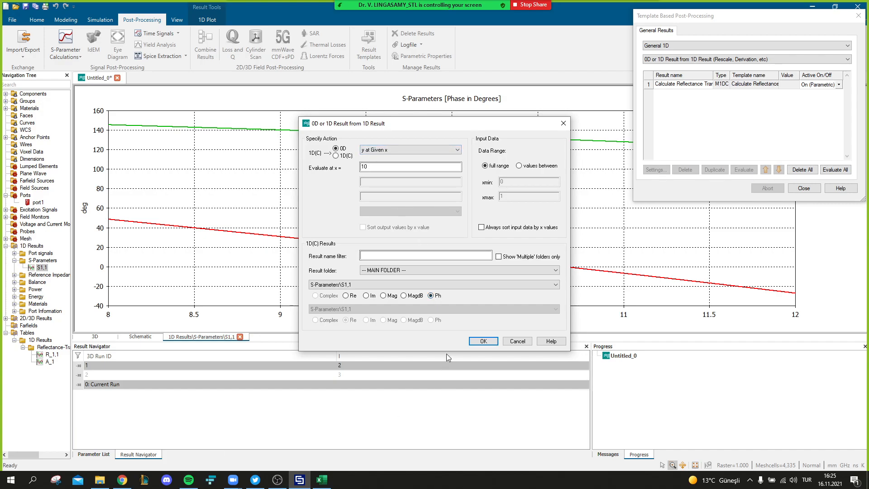
pyautogui.click(478, 341)
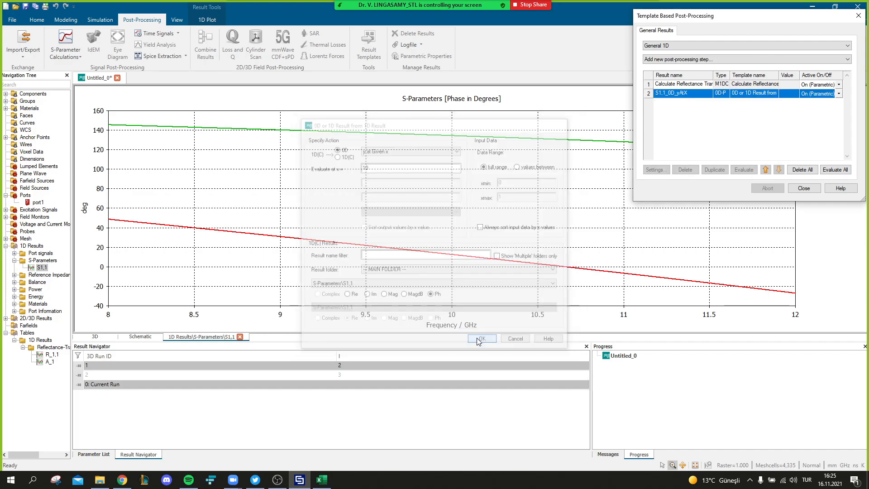
pyautogui.click(801, 187)
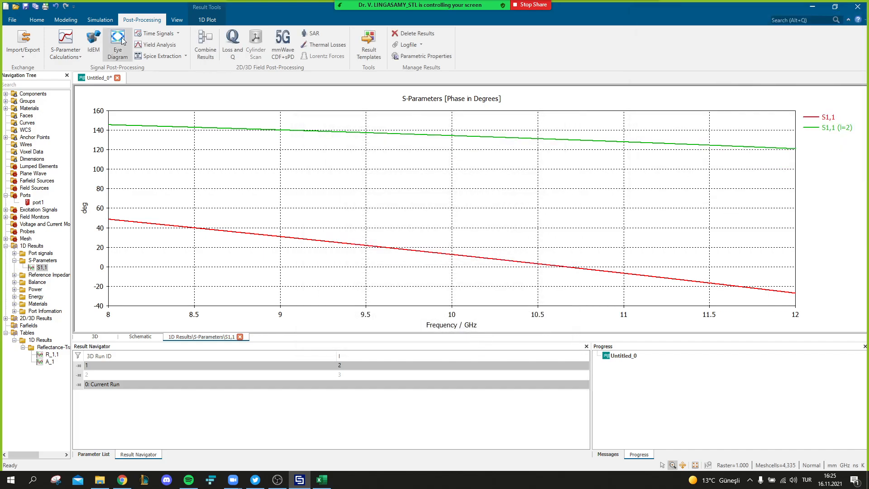
# - Open the parameter sweep and set the linear sweep of l to run from 5 to 10
pyautogui.click(57, 23)
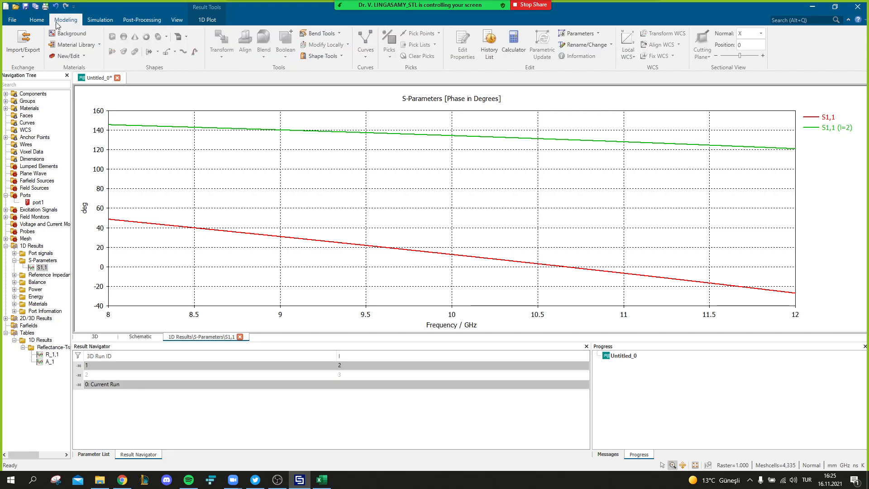
pyautogui.click(96, 21)
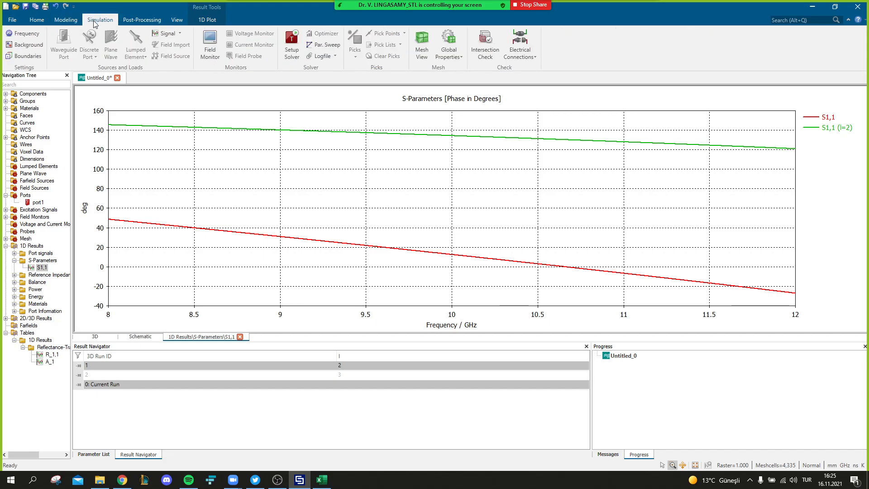
pyautogui.click(324, 46)
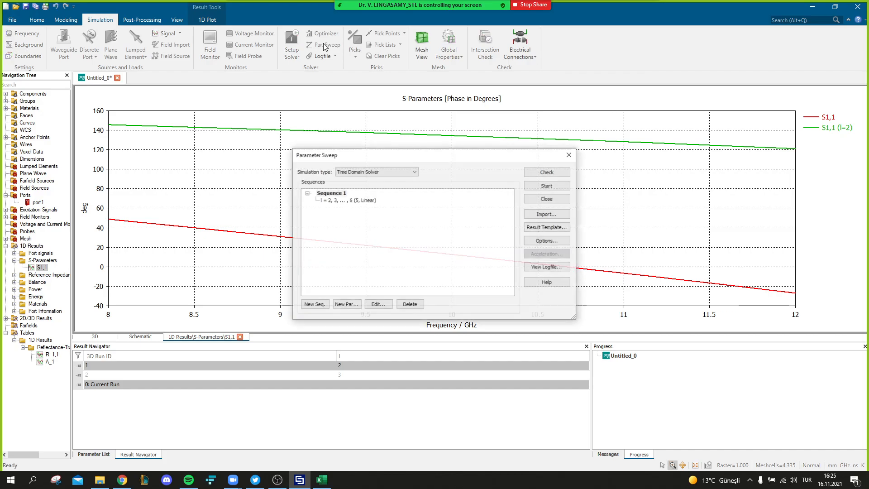
pyautogui.doubleClick(362, 201)
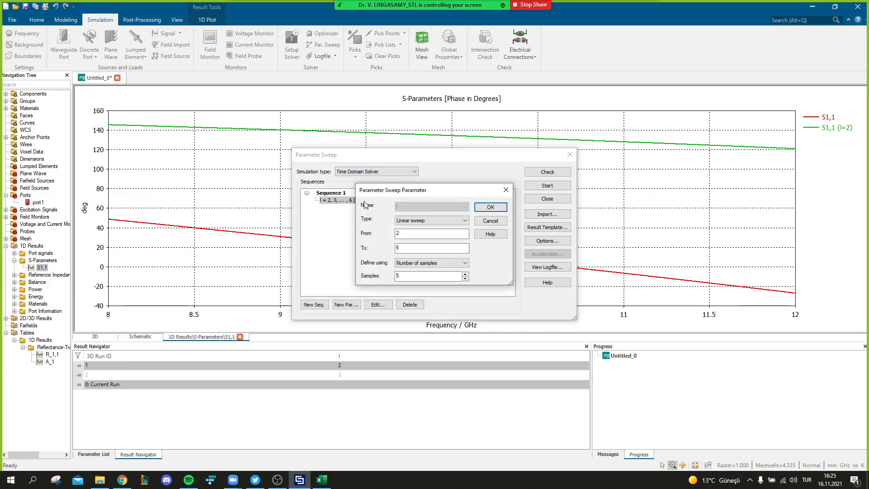
pyautogui.doubleClick(390, 233)
pyautogui.write('5')
pyautogui.press('Tab')
pyautogui.write('10')
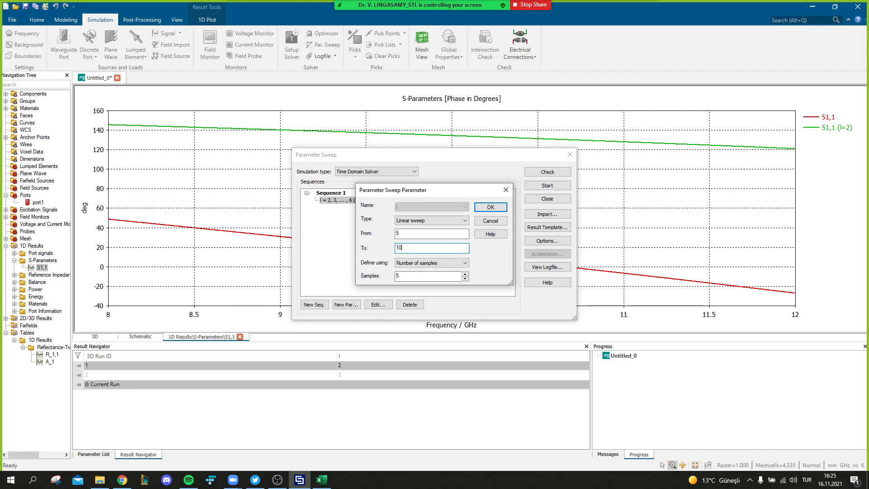
# - Define the sweep of l by a step width of 0.5 and close the sweep setup
pyautogui.click(437, 263)
pyautogui.click(438, 265)
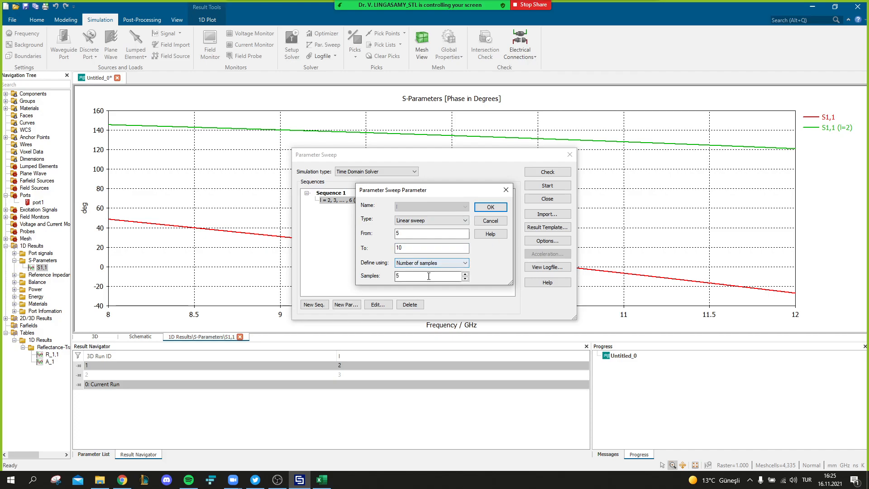
pyautogui.click(427, 264)
pyautogui.click(424, 276)
pyautogui.doubleClick(424, 276)
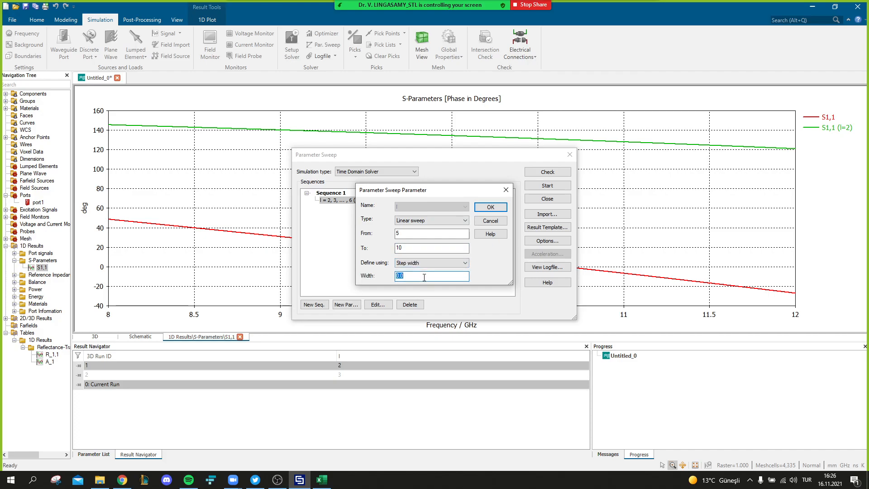
pyautogui.write('0.5')
pyautogui.click(491, 208)
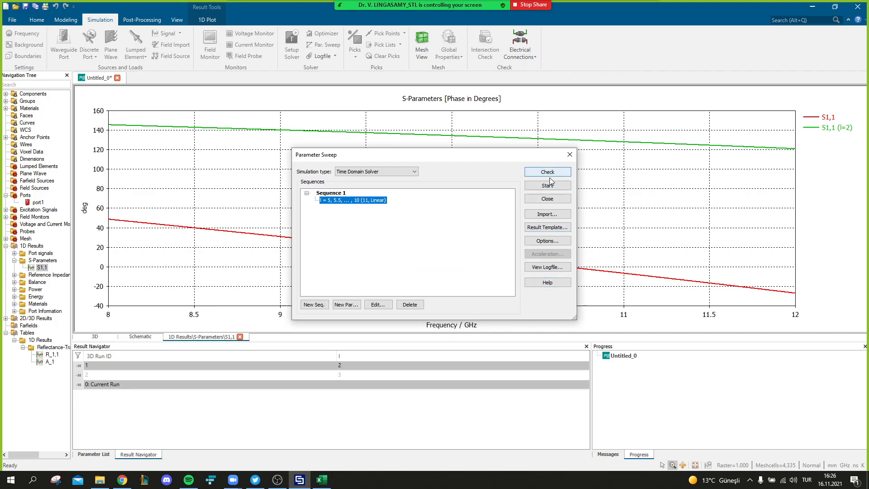
pyautogui.click(547, 198)
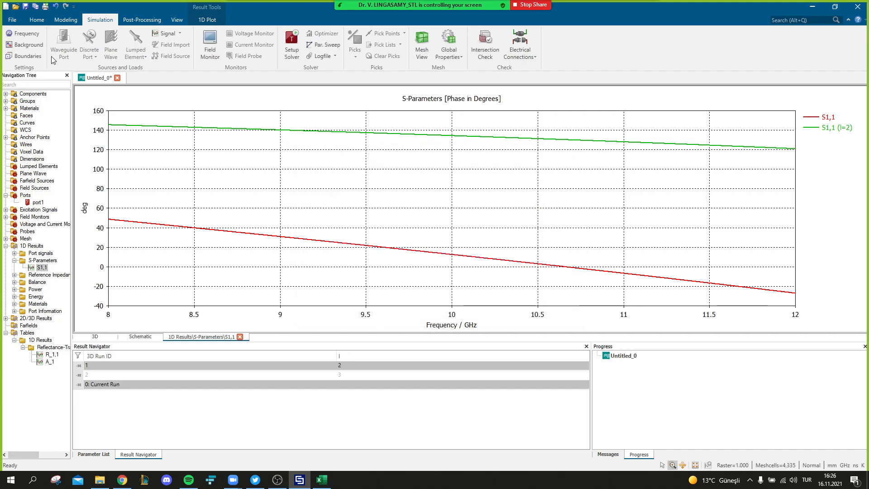
# - Reapply the frequency range, deleting the current and parametric results while keeping the result cache, and start the parameter sweep
pyautogui.click(24, 34)
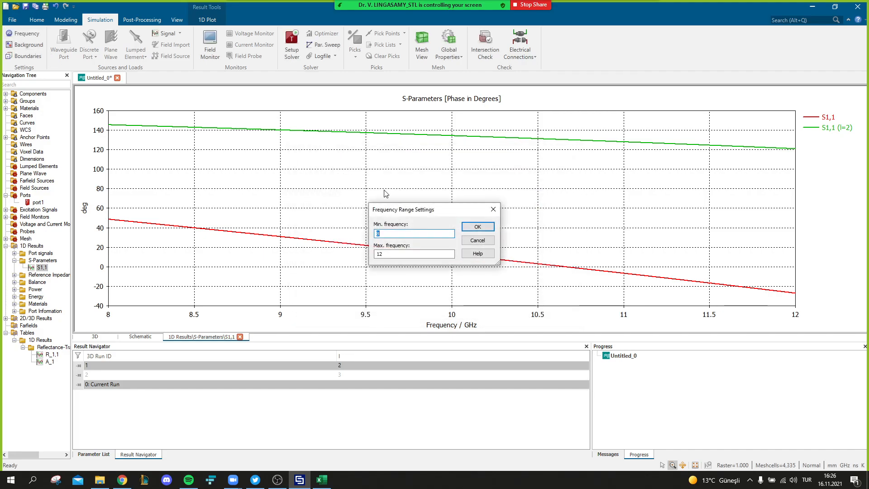
pyautogui.click(478, 227)
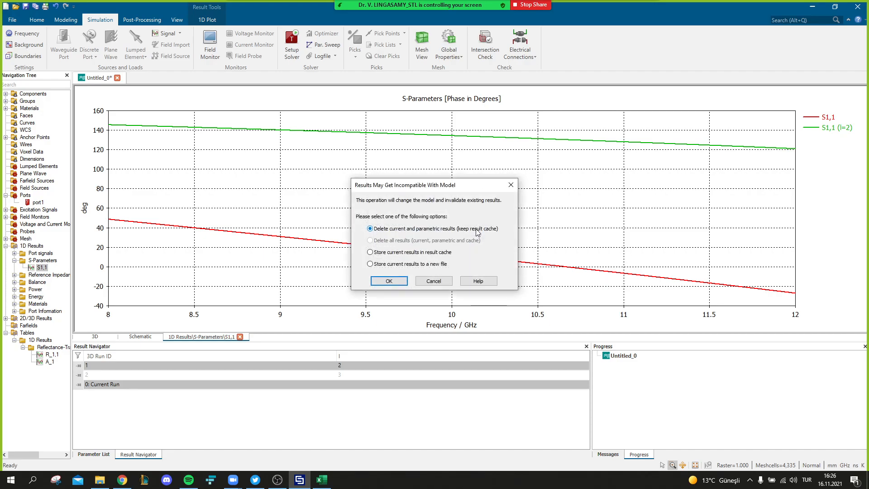
pyautogui.click(389, 281)
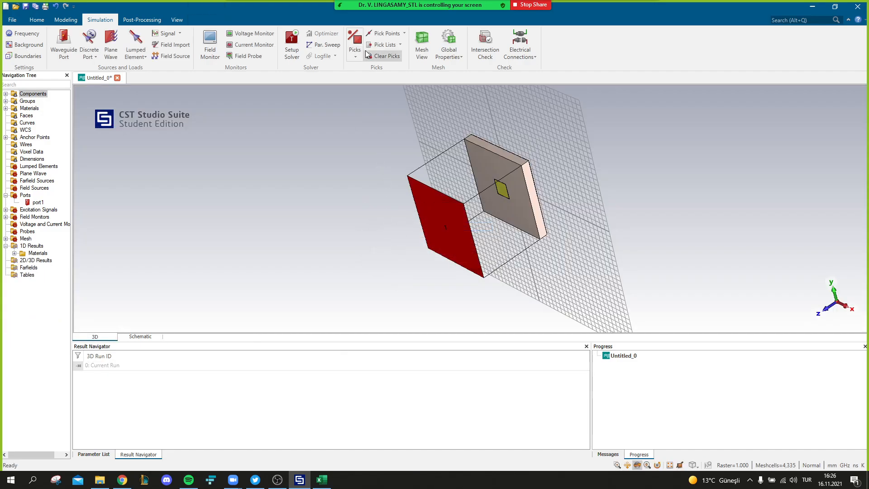
pyautogui.click(323, 44)
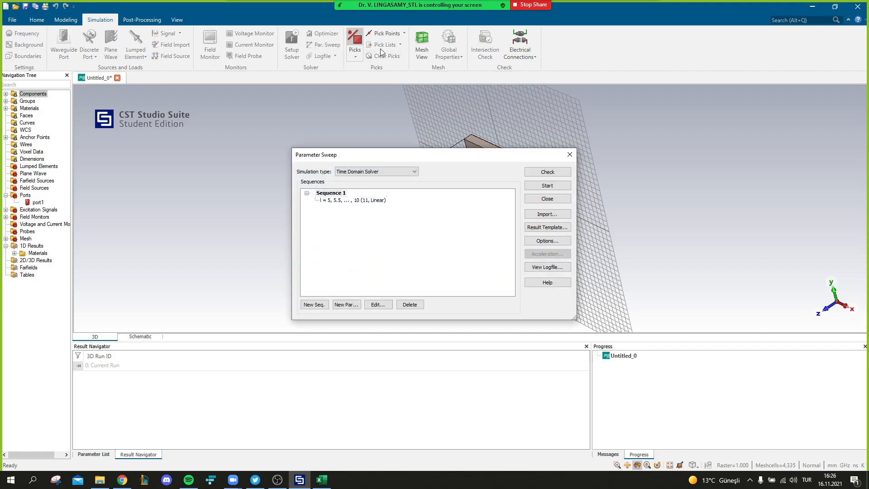
pyautogui.click(538, 186)
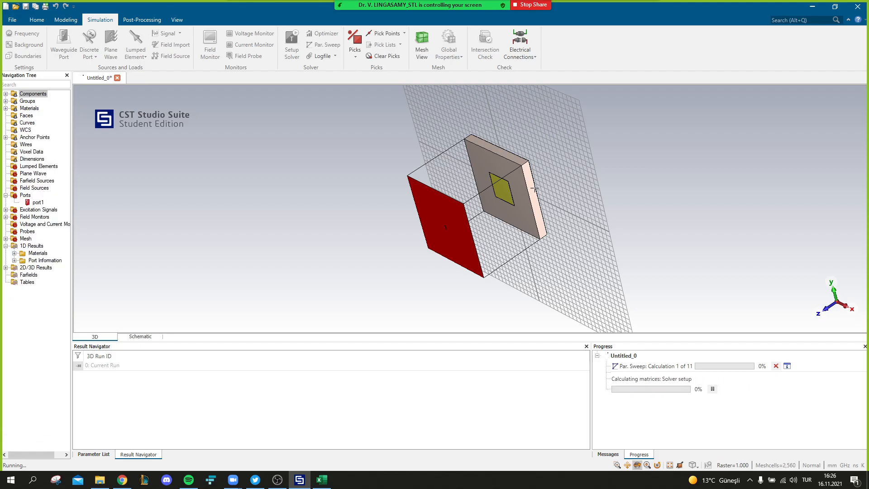
# - Switch to the blank Excel workbook, select cells A1:B29 and minimize the workbook window
pyautogui.click(321, 483)
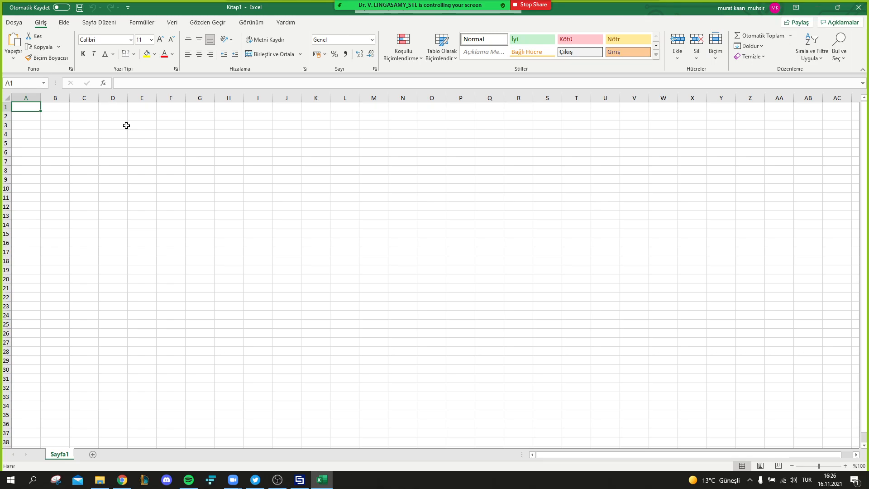
pyautogui.moveTo(20, 107); pyautogui.dragTo(68, 364)
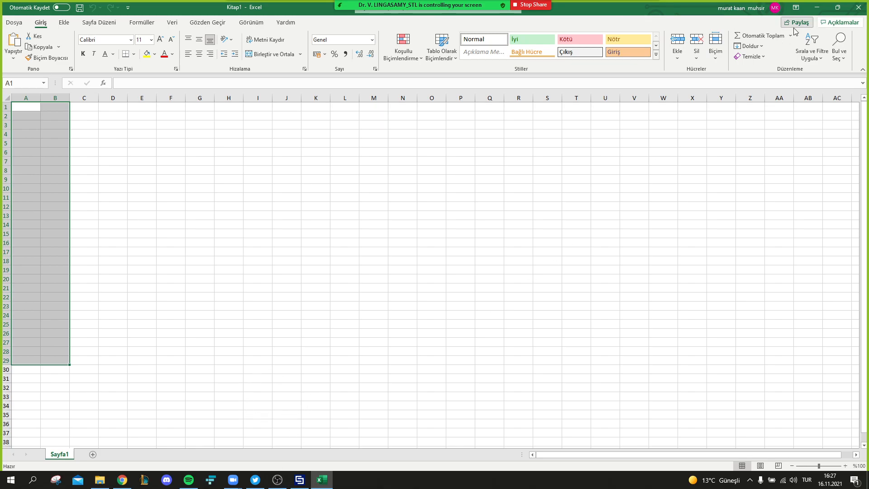
pyautogui.click(816, 8)
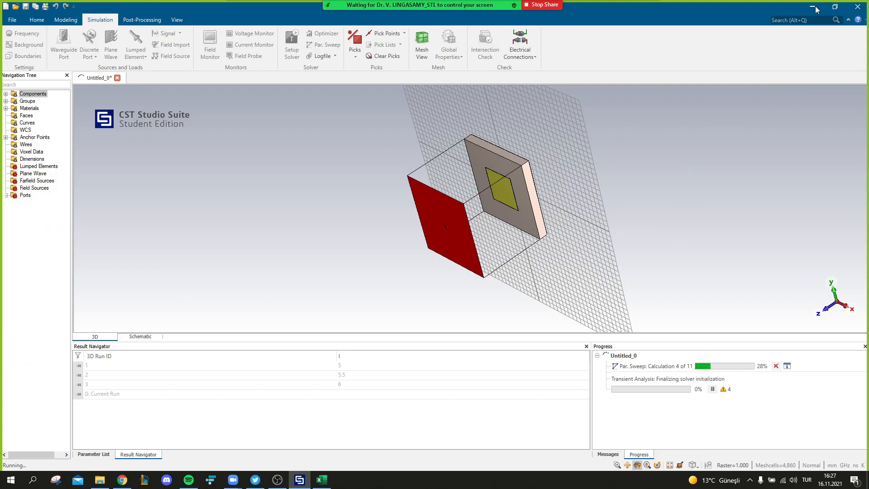
# - Minimize the open windows and open the "unit cell design" PDF from the desktop
pyautogui.click(812, 8)
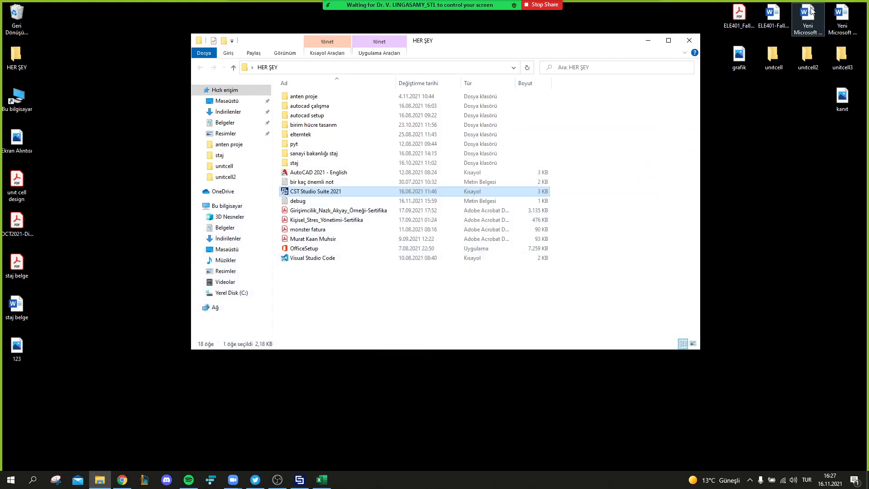
pyautogui.click(661, 38)
pyautogui.click(10, 193)
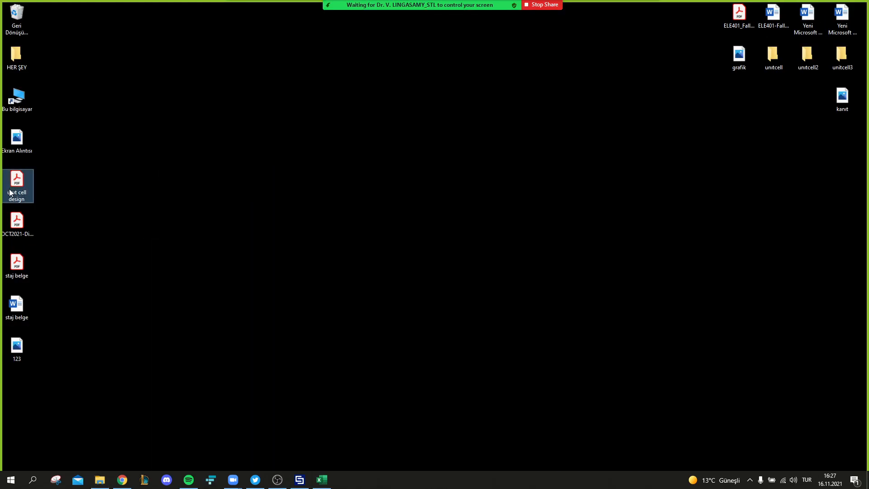
pyautogui.press('Return')
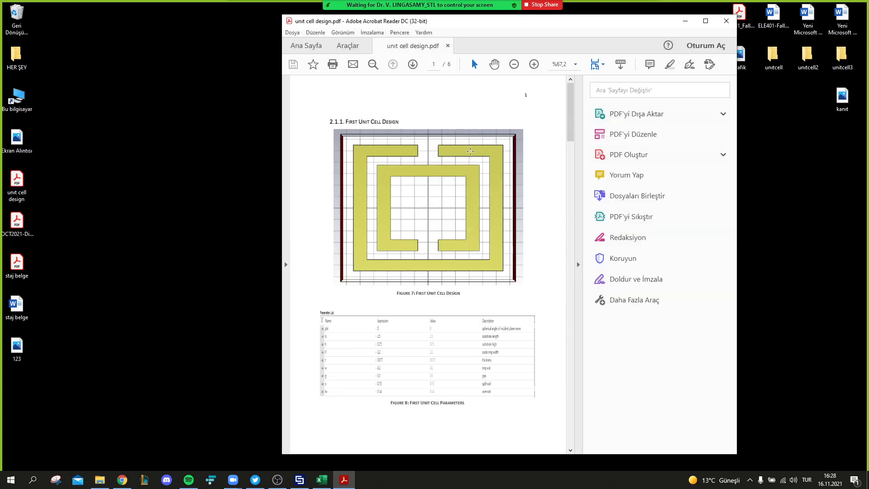
# - Examine the unit cell designs, their parameter tables and the S-parameter graphs throughout the PDF
pyautogui.scroll(-2, 470, 151)
pyautogui.scroll(-8, 470, 229)
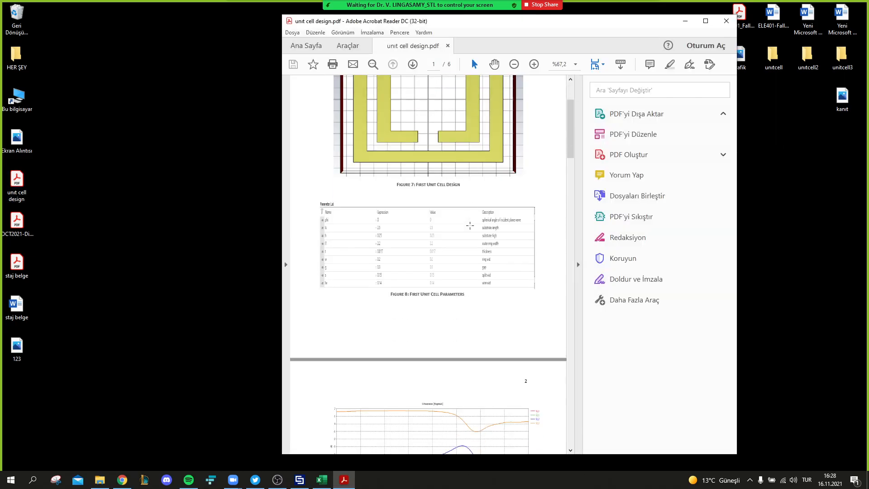
pyautogui.scroll(-5, 470, 229)
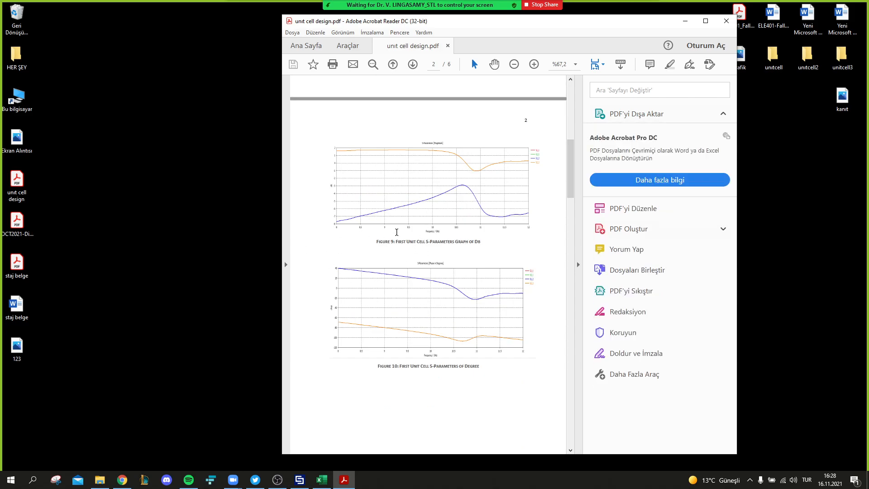
pyautogui.scroll(-9, 396, 233)
pyautogui.scroll(-20, 397, 233)
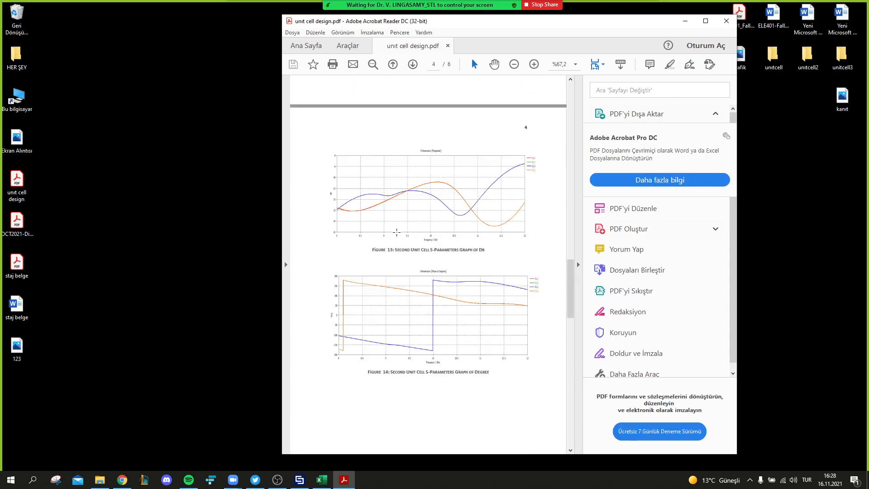
pyautogui.scroll(-20, 396, 232)
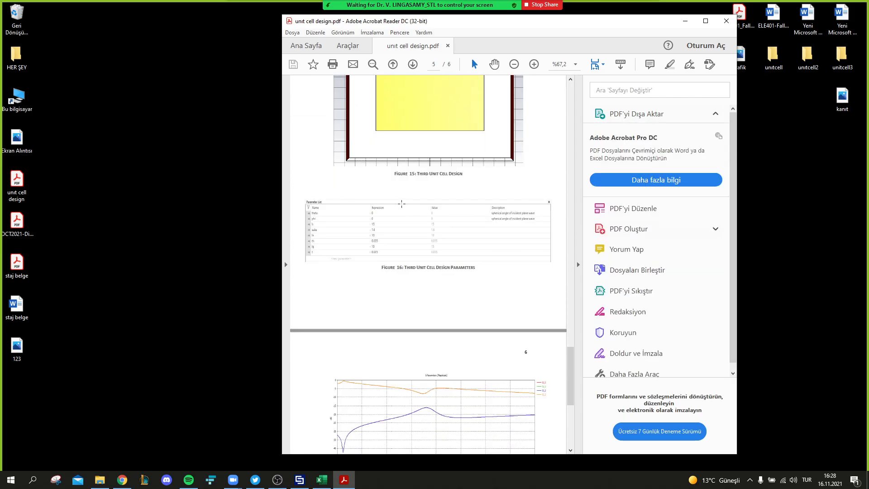
pyautogui.scroll(3, 401, 203)
pyautogui.scroll(20, 401, 203)
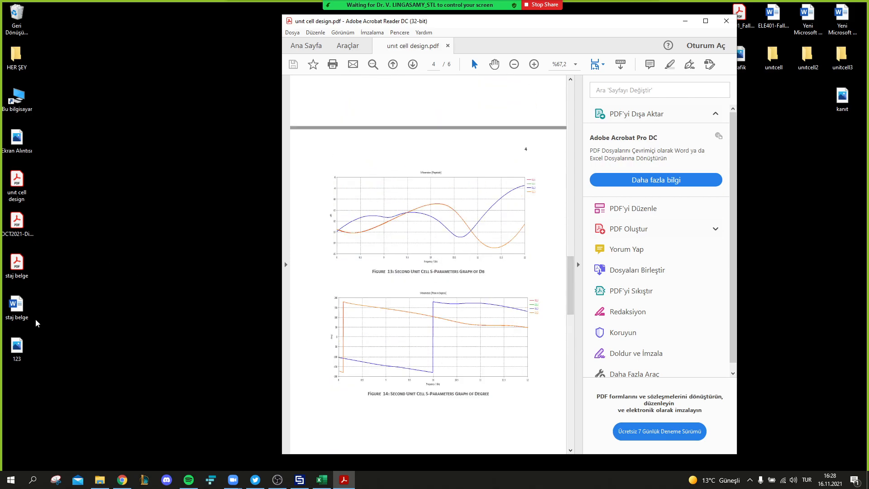
# - Examine the third unit cell design and its S-parameter graphs on the PDF's last pages and close the document
pyautogui.doubleClick(27, 144)
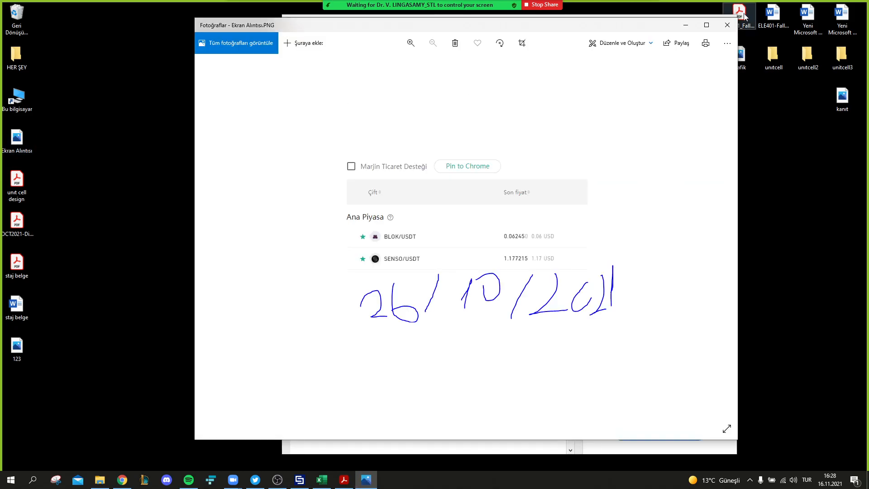
pyautogui.click(727, 24)
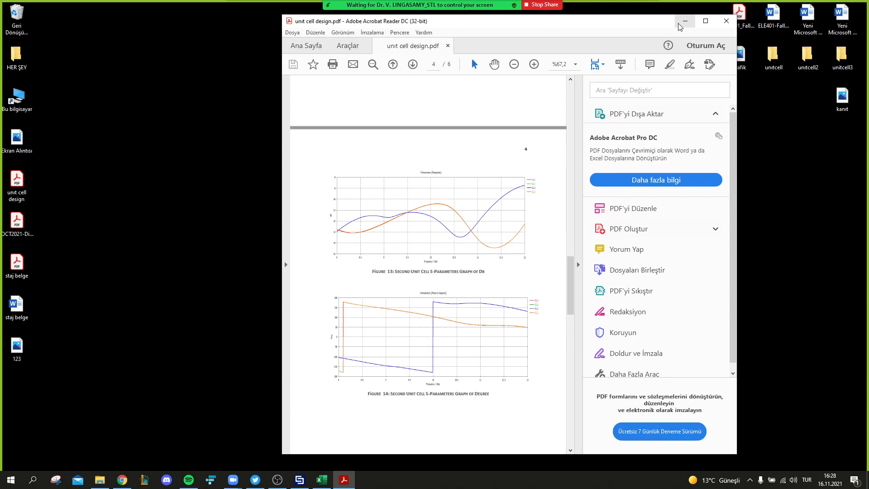
pyautogui.scroll(-7, 488, 256)
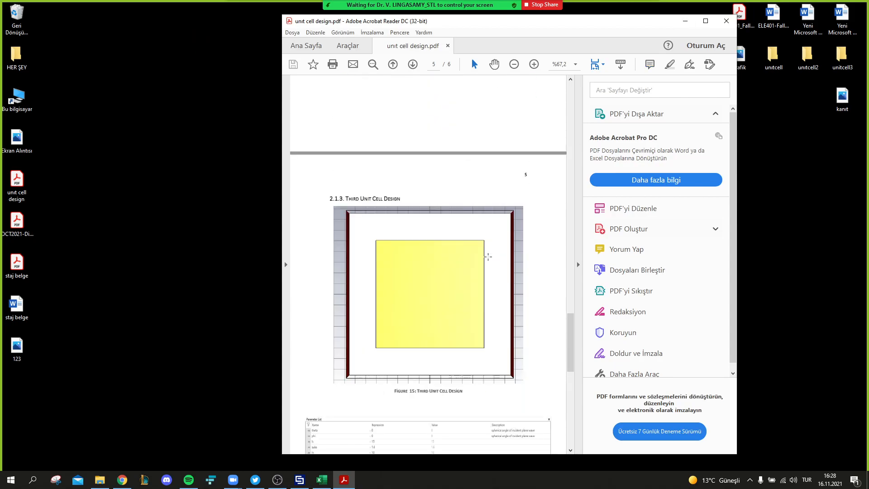
pyautogui.scroll(-6, 488, 256)
pyautogui.scroll(-5, 488, 256)
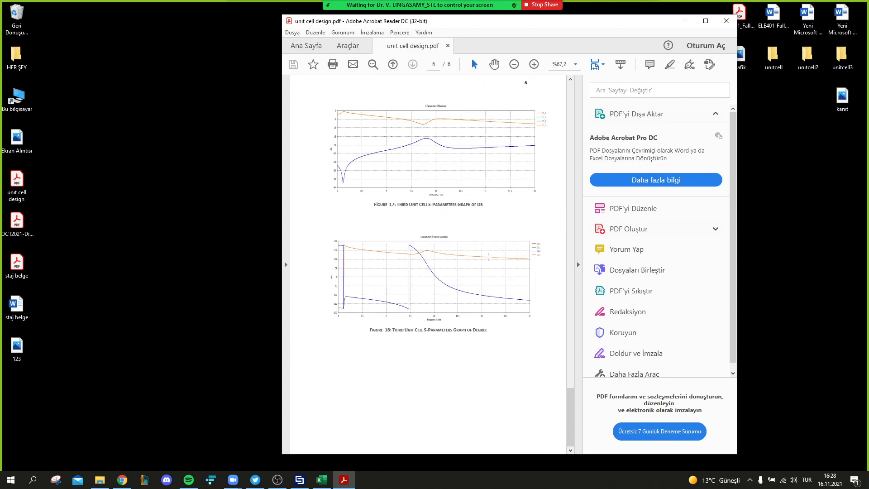
pyautogui.click(726, 21)
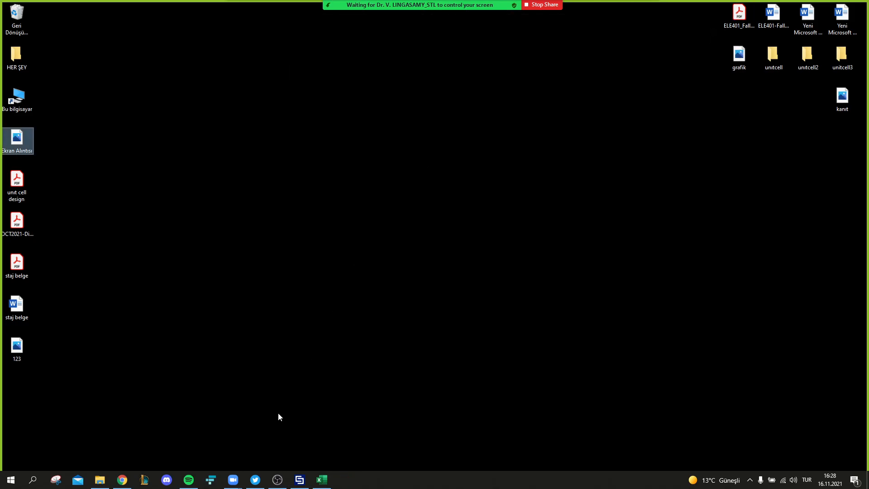
# - Switch to CST Studio Suite and open the recent project unitcell.cst
pyautogui.click(299, 480)
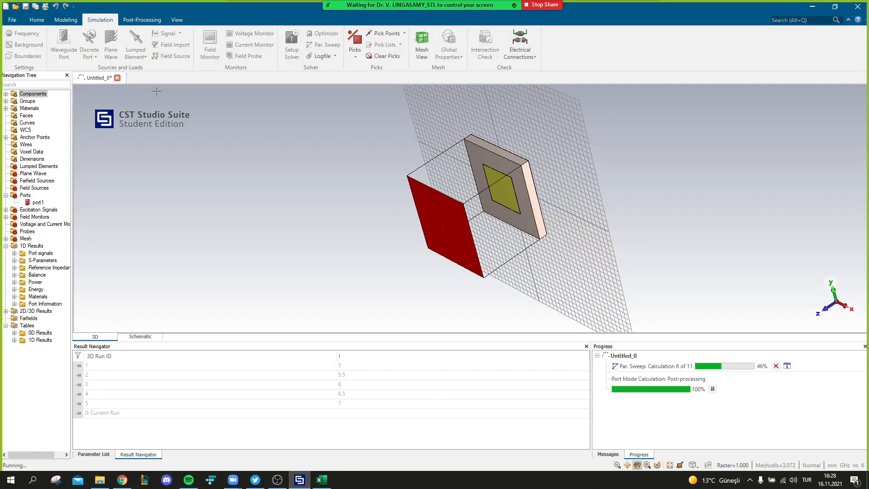
pyautogui.click(11, 20)
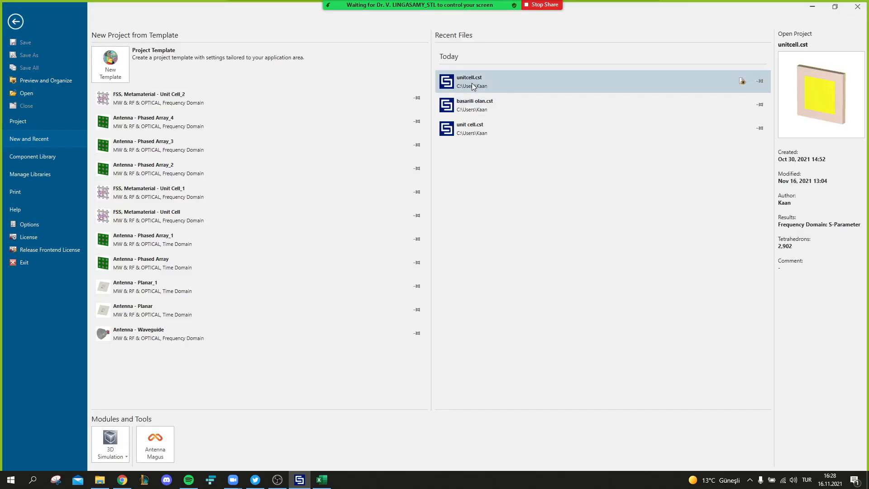
pyautogui.click(472, 83)
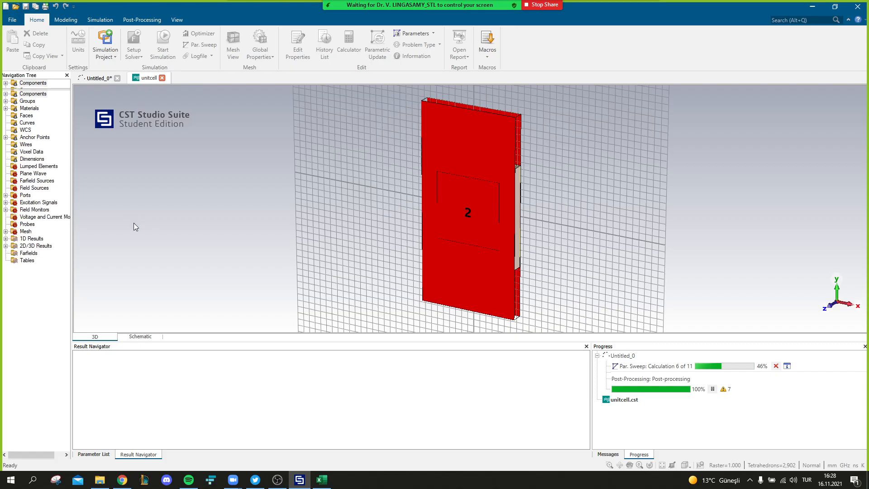
# - Plot the phase of the S-parameters in the unitcell project and display only the S1,1 curve
pyautogui.click(6, 239)
pyautogui.click(40, 245)
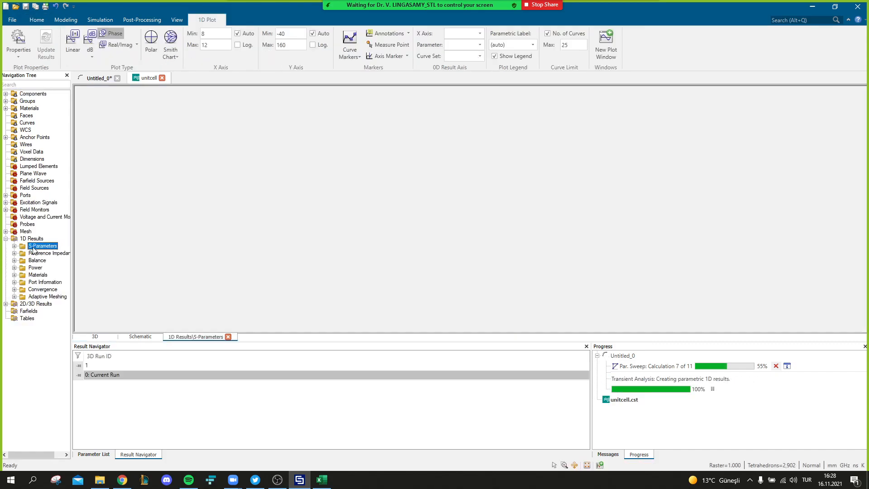
pyautogui.click(113, 34)
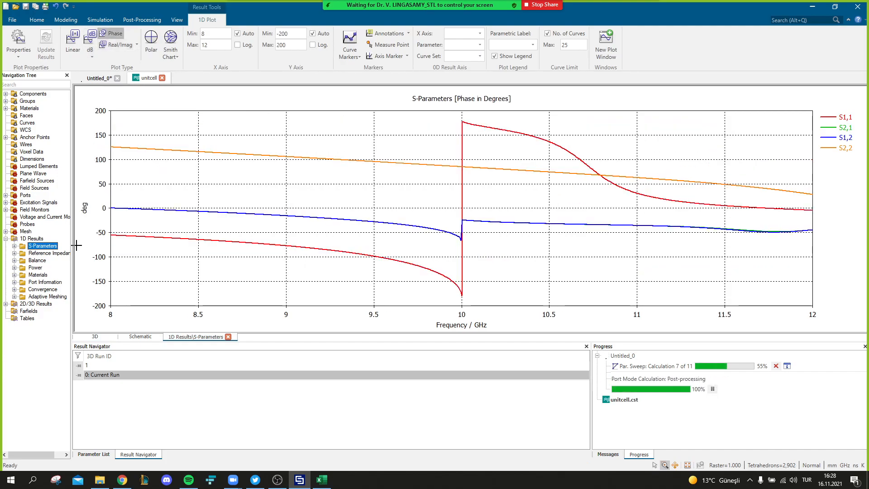
pyautogui.doubleClick(42, 245)
pyautogui.click(40, 253)
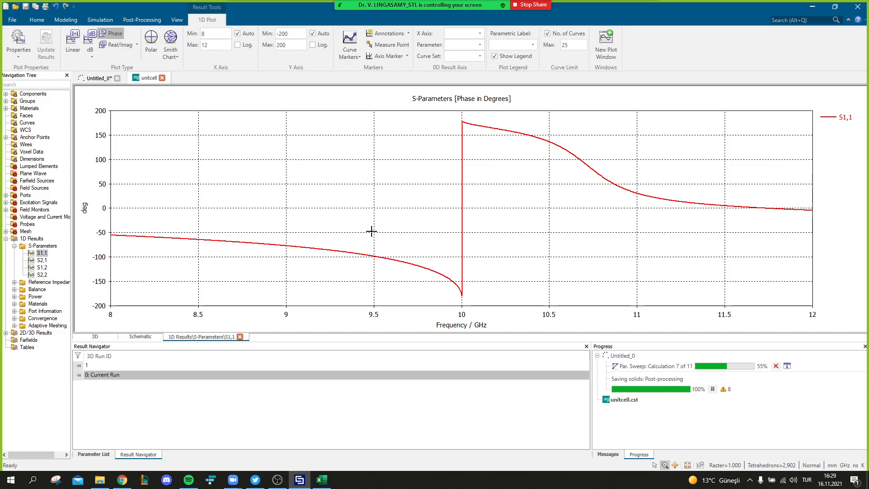
pyautogui.click(337, 384)
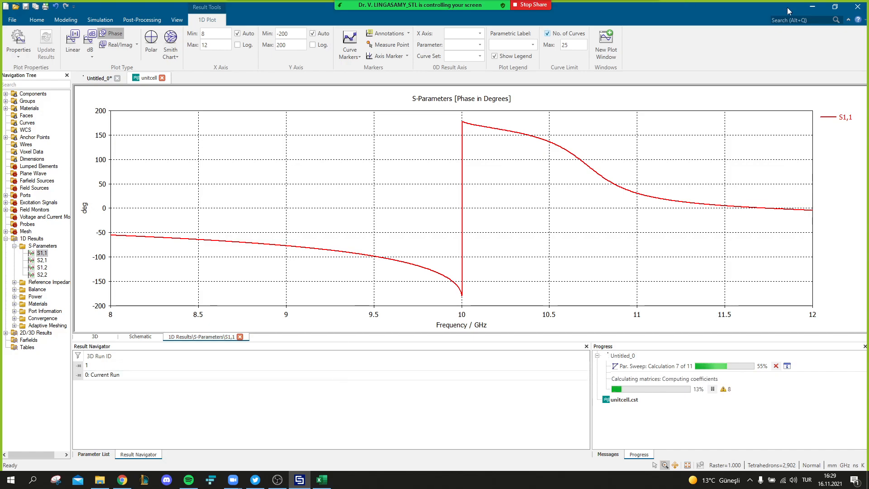
pyautogui.rightClick(325, 158)
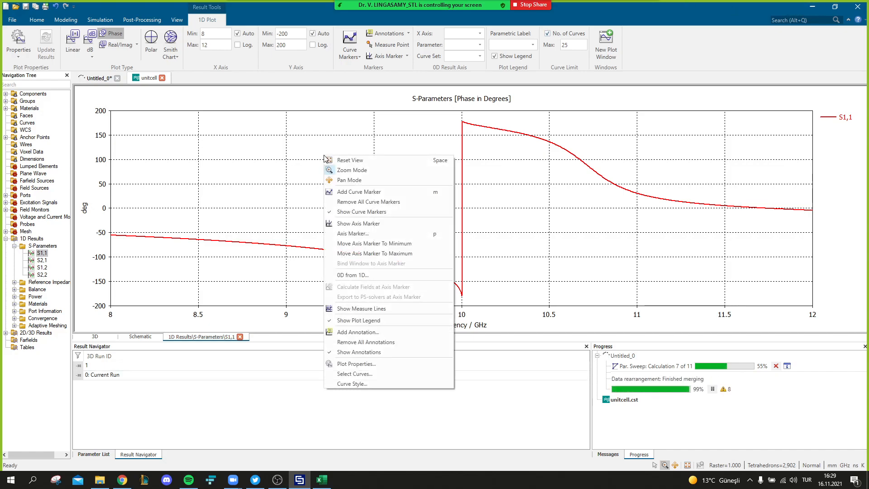
pyautogui.rightClick(325, 158)
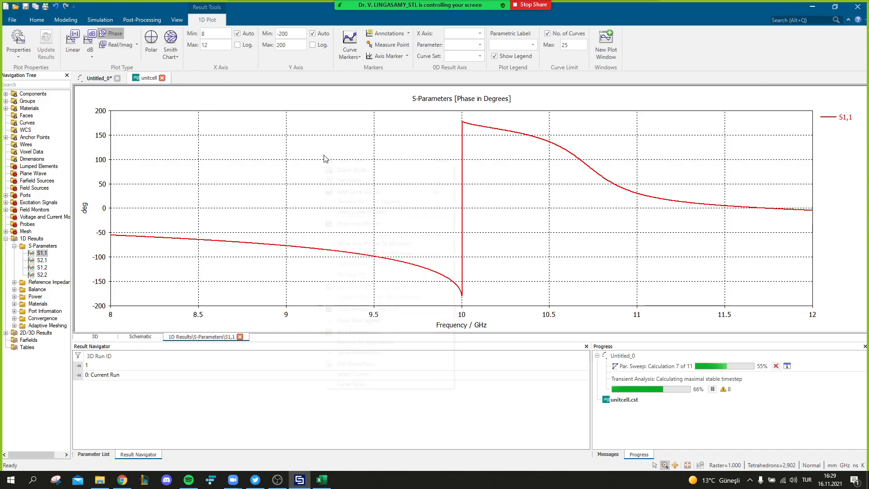
pyautogui.click(328, 203)
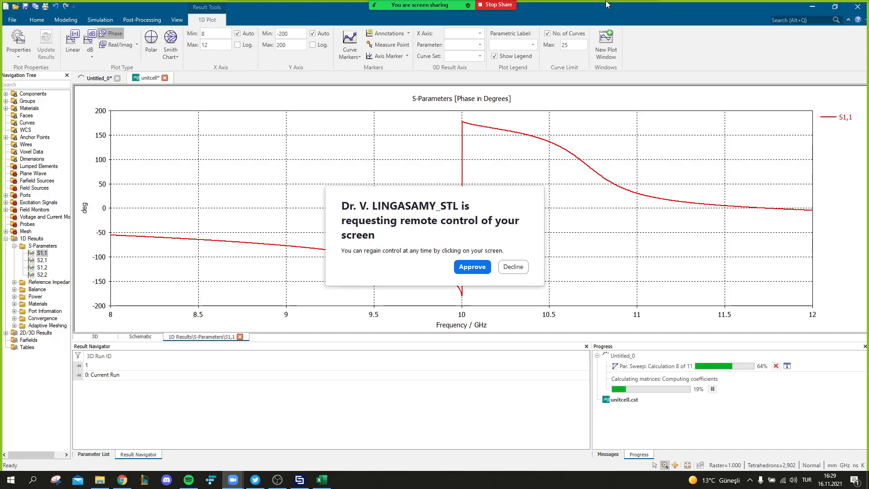
pyautogui.click(475, 267)
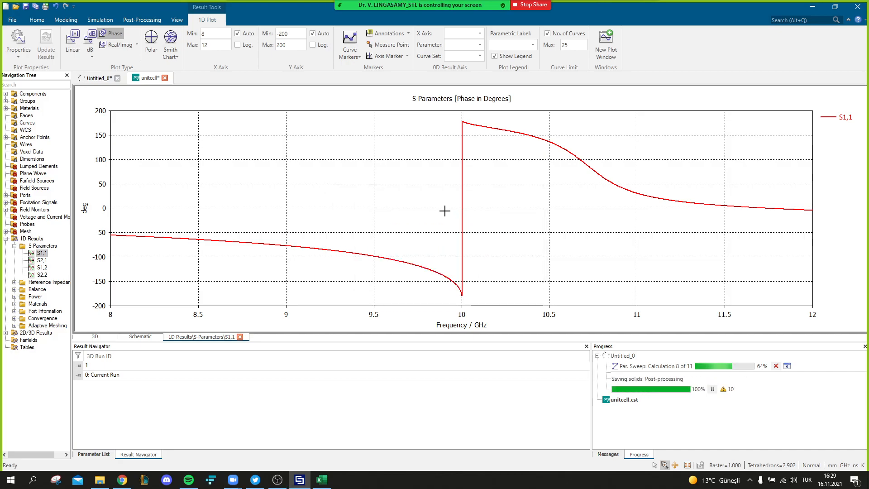
pyautogui.rightClick(392, 199)
pyautogui.rightClick(391, 196)
pyautogui.click(391, 196)
pyautogui.rightClick(390, 196)
pyautogui.rightClick(284, 184)
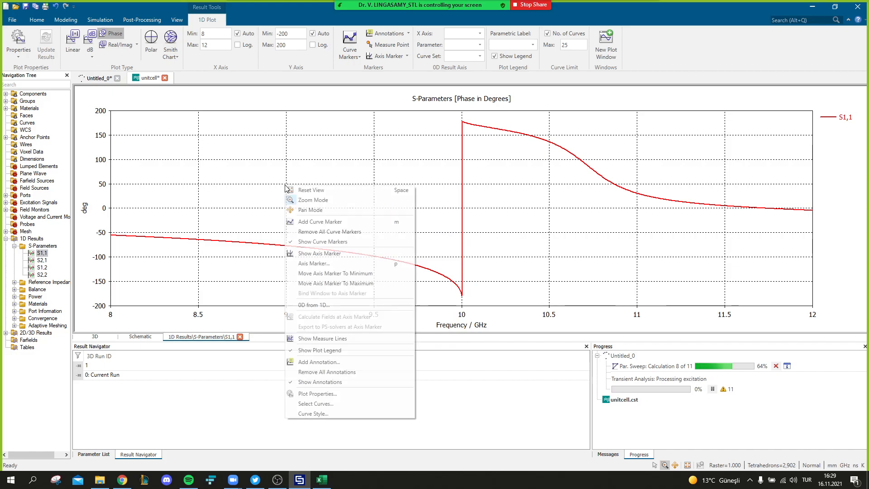
pyautogui.click(285, 184)
pyautogui.rightClick(284, 181)
pyautogui.click(288, 176)
pyautogui.rightClick(288, 175)
pyautogui.click(288, 175)
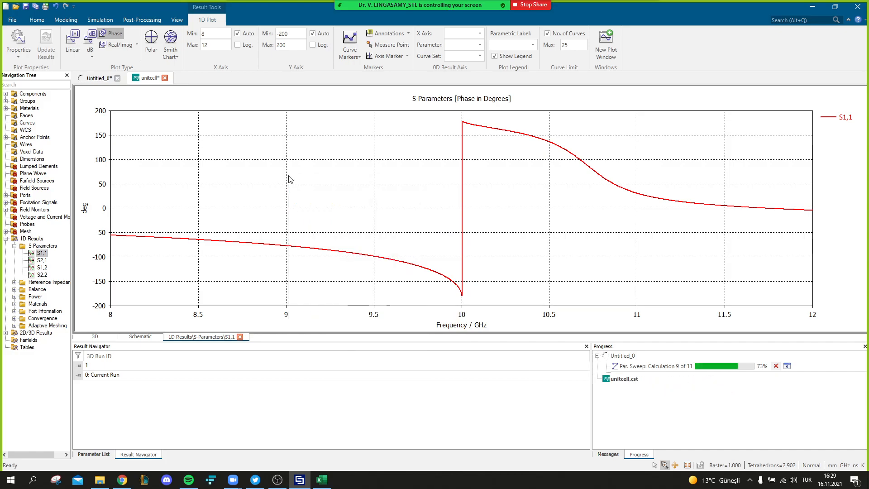
# - Switch to the blank Excel workbook and paste the copied S1,1 curve data starting at cell A1
pyautogui.click(322, 480)
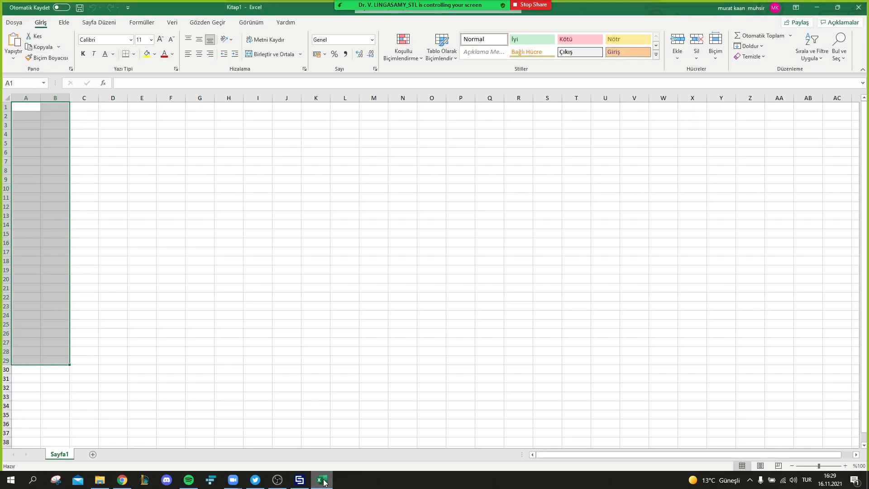
pyautogui.click(323, 481)
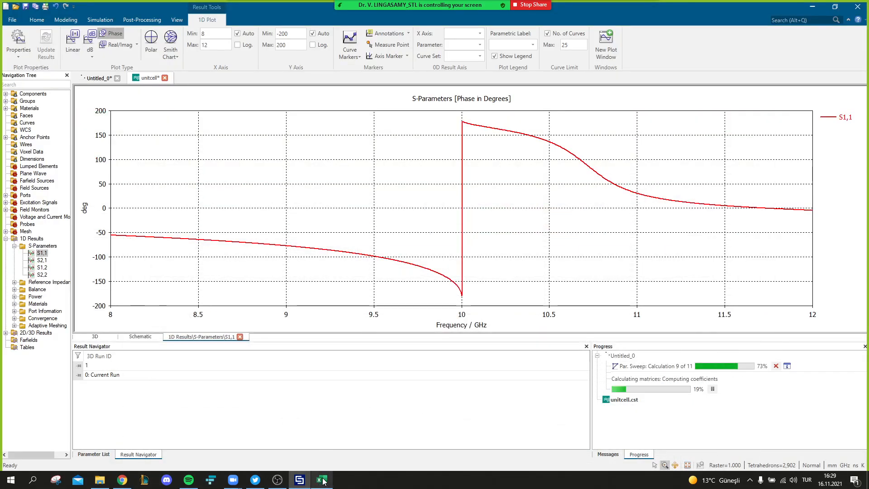
pyautogui.click(323, 481)
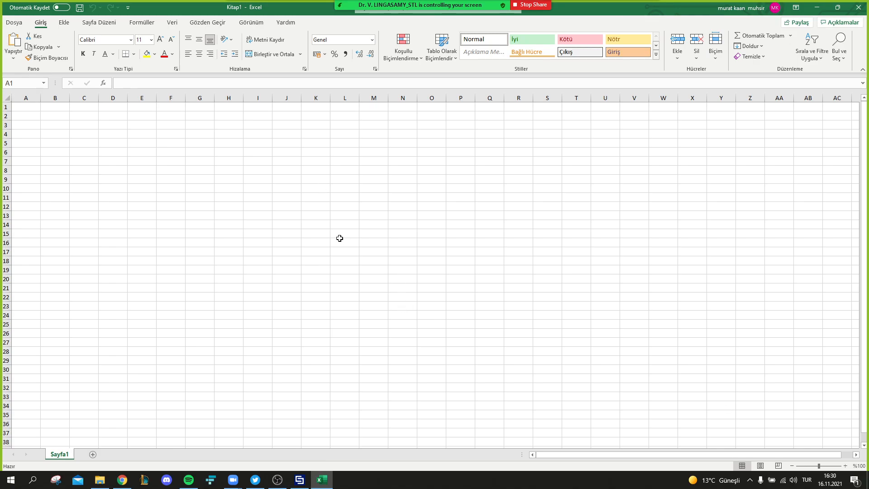
pyautogui.click(27, 106)
pyautogui.hotkey('ctrl', 'v')
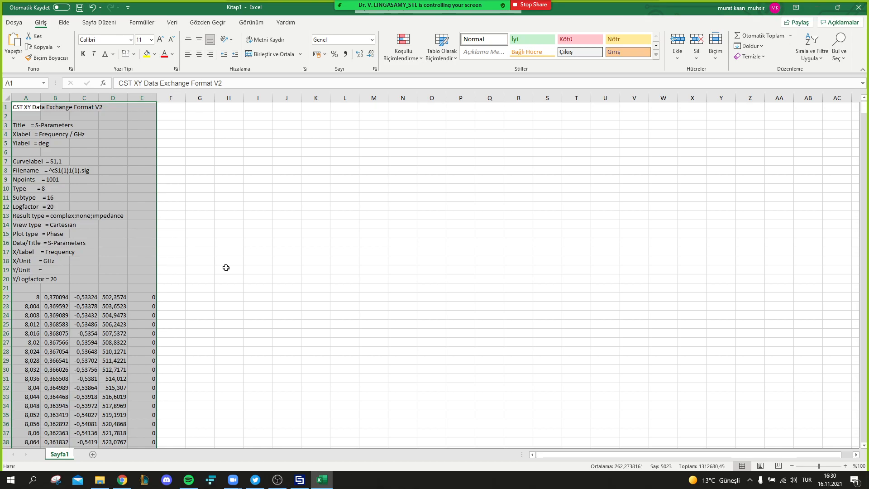
pyautogui.scroll(-4, 226, 267)
pyautogui.scroll(-2, 226, 267)
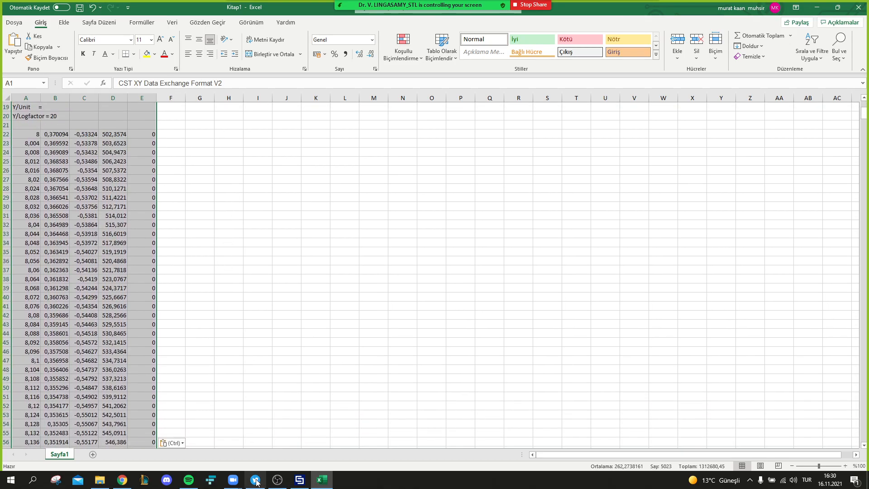
# - Switch back to CST Studio Suite and export the S1,1 phase plot as an ASCII text file named "Unit cell phase data" on the desktop
pyautogui.click(301, 482)
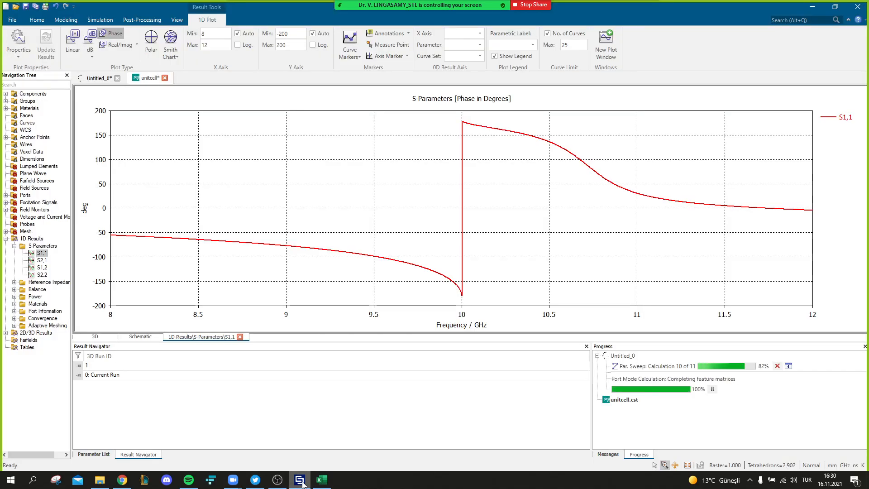
pyautogui.rightClick(334, 163)
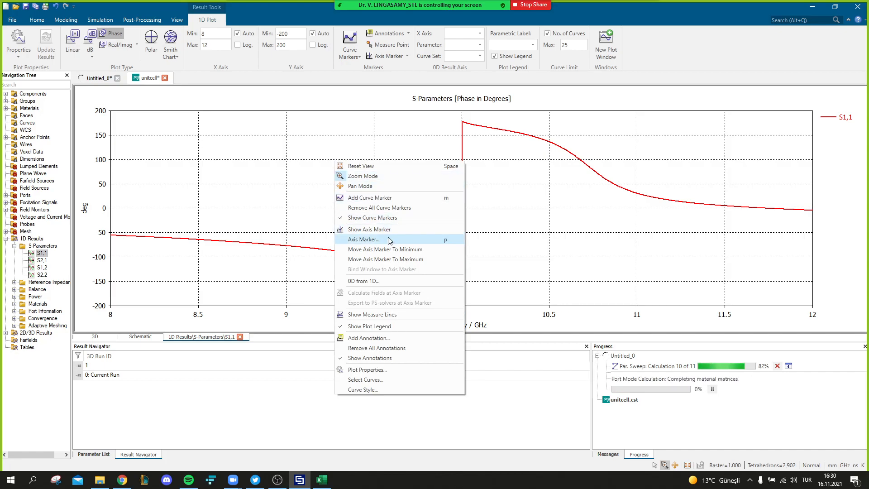
pyautogui.click(275, 209)
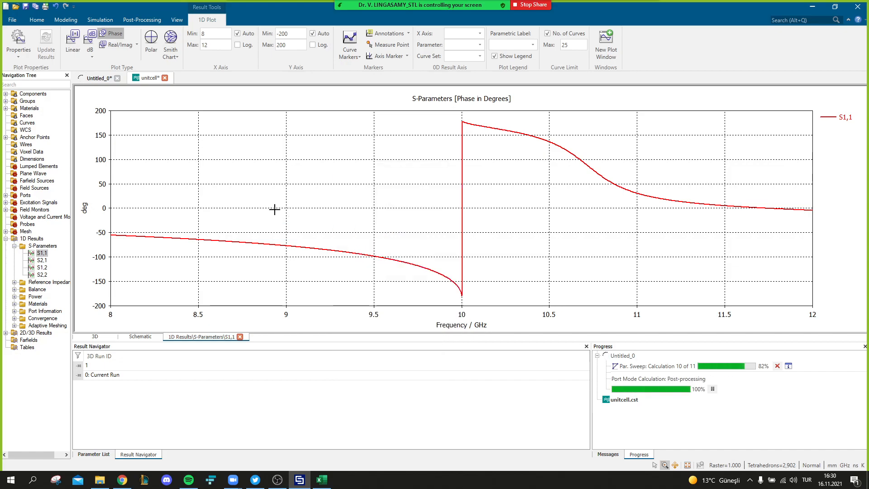
pyautogui.click(14, 57)
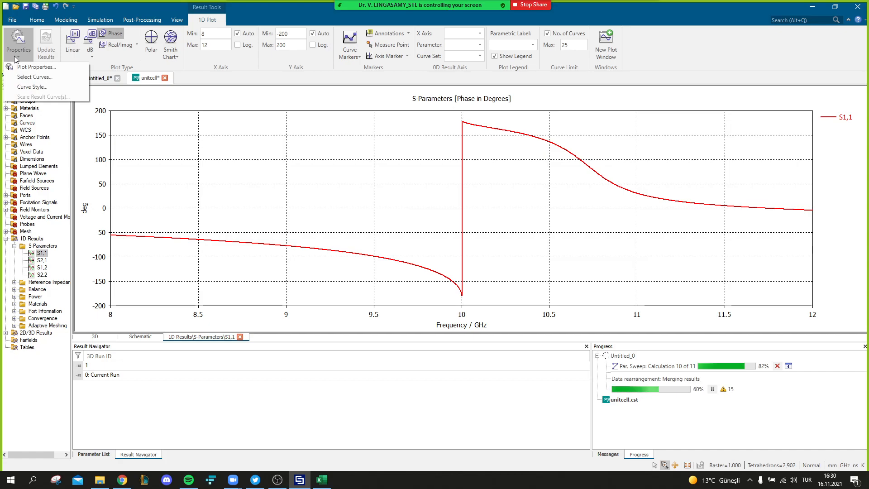
pyautogui.click(151, 20)
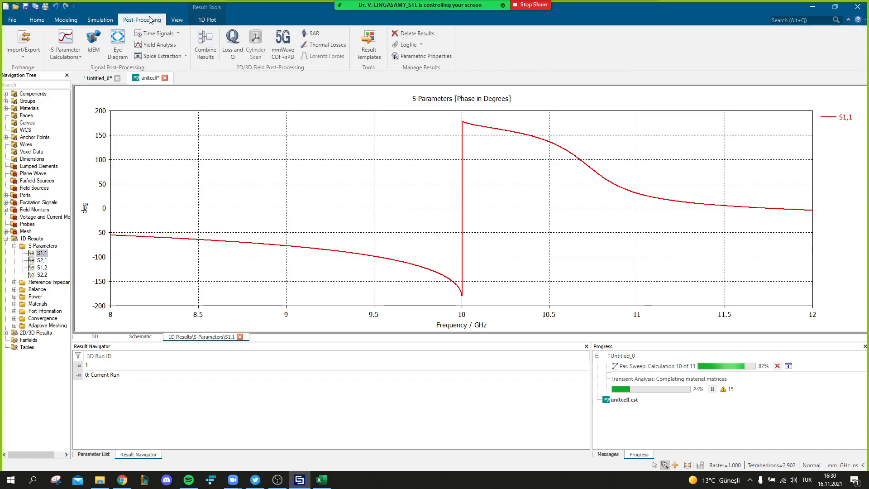
pyautogui.click(25, 58)
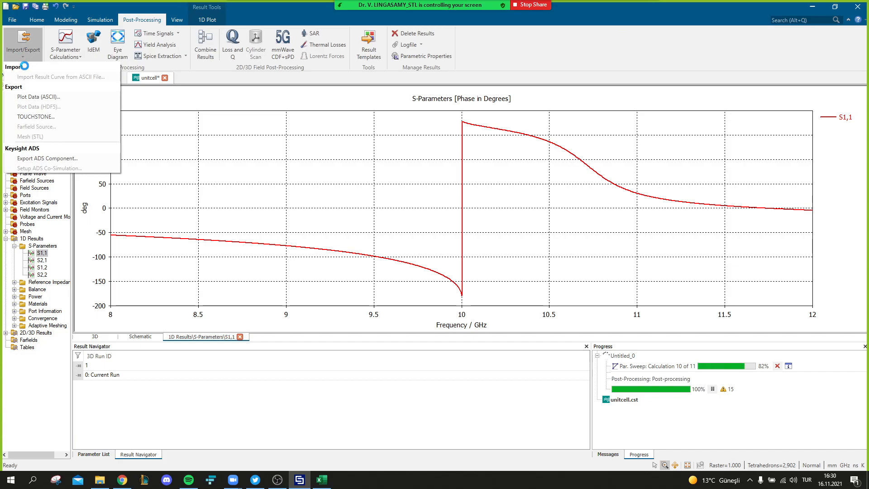
pyautogui.click(45, 99)
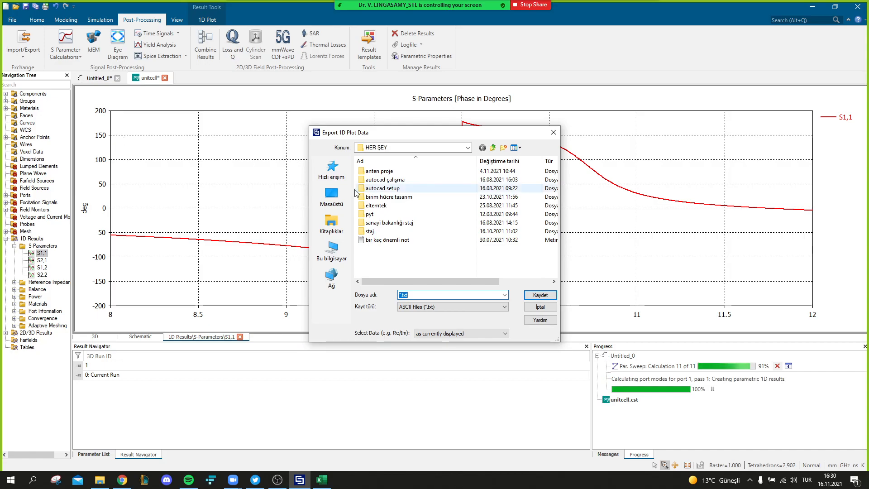
pyautogui.click(320, 196)
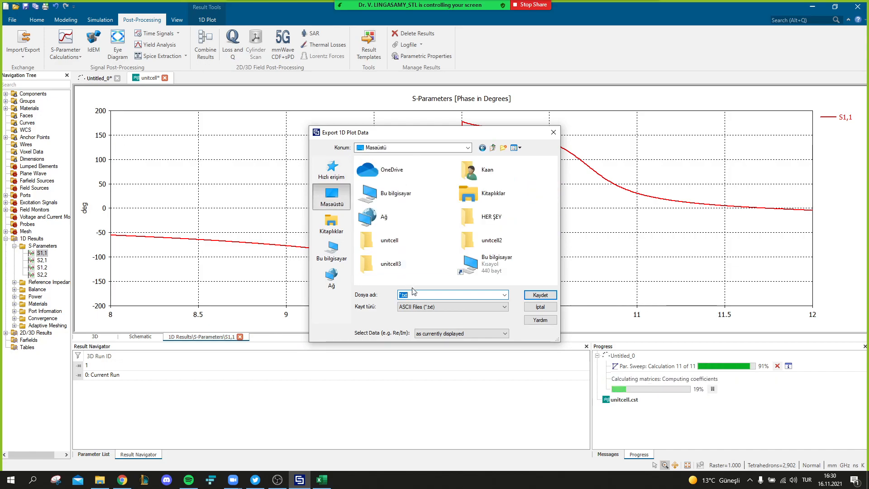
pyautogui.write('Uni')
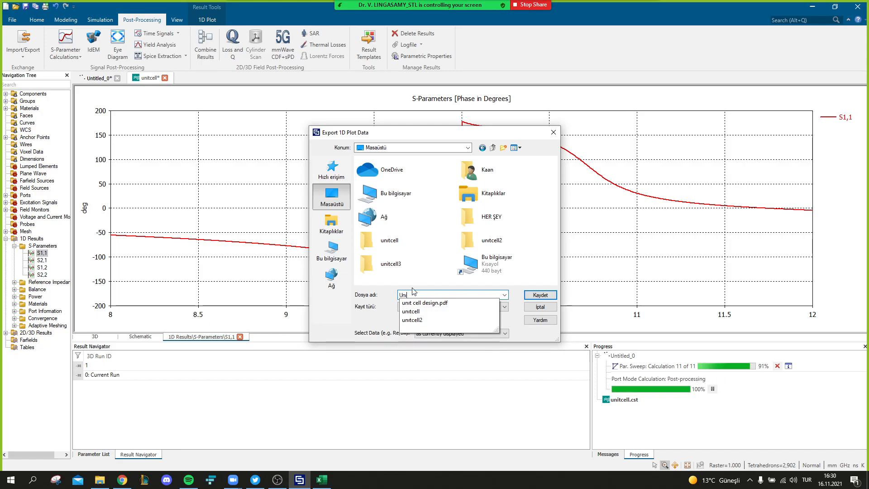
pyautogui.write('t cell ')
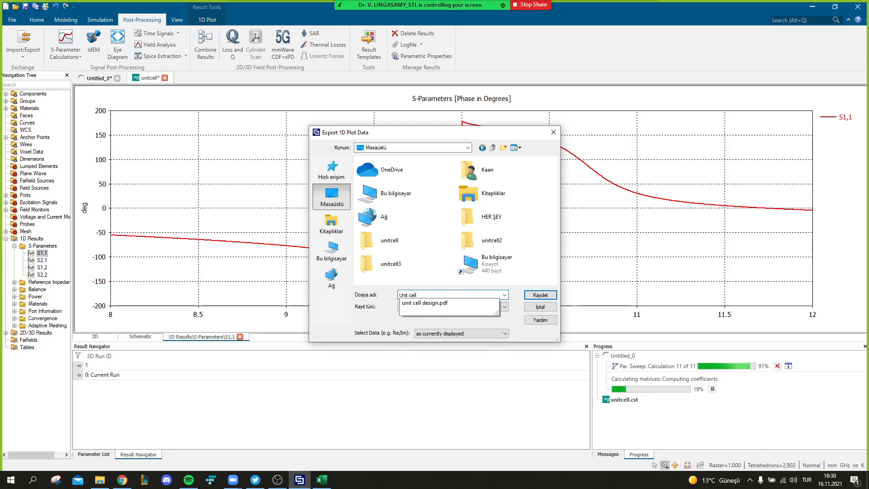
pyautogui.write('phase data')
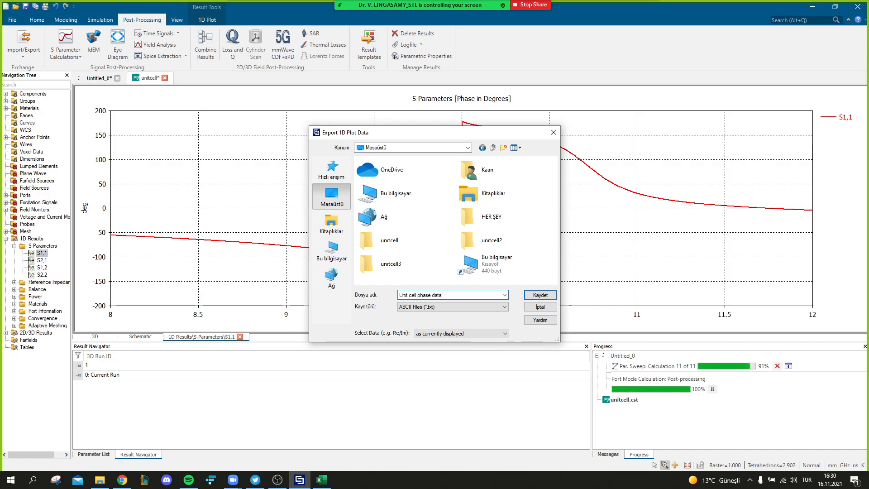
pyautogui.press('Return')
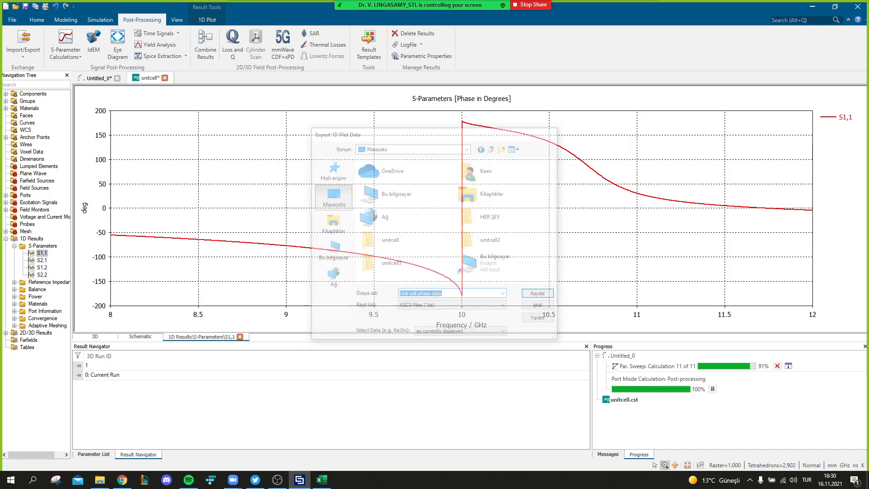
# - Switch to Excel, undo the pasted S1,1 curve data, and create a new blank workbook
pyautogui.click(322, 479)
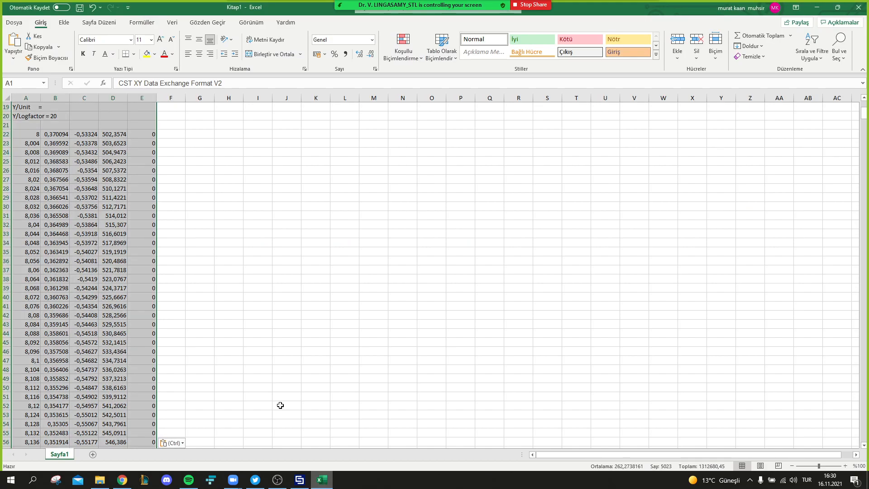
pyautogui.hotkey('ctrl', 'z')
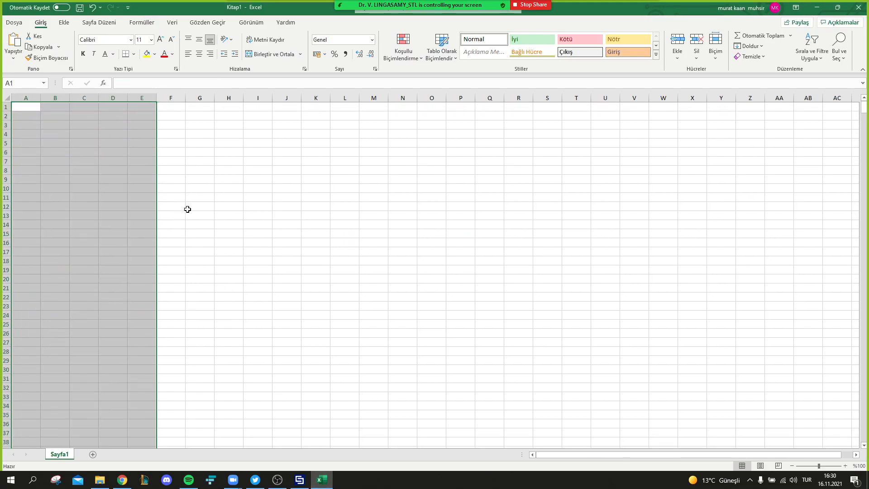
pyautogui.click(64, 24)
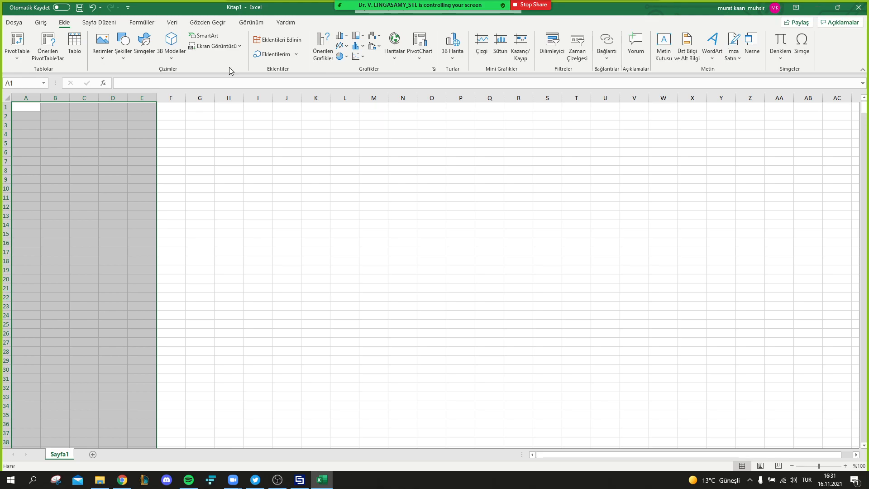
pyautogui.click(14, 23)
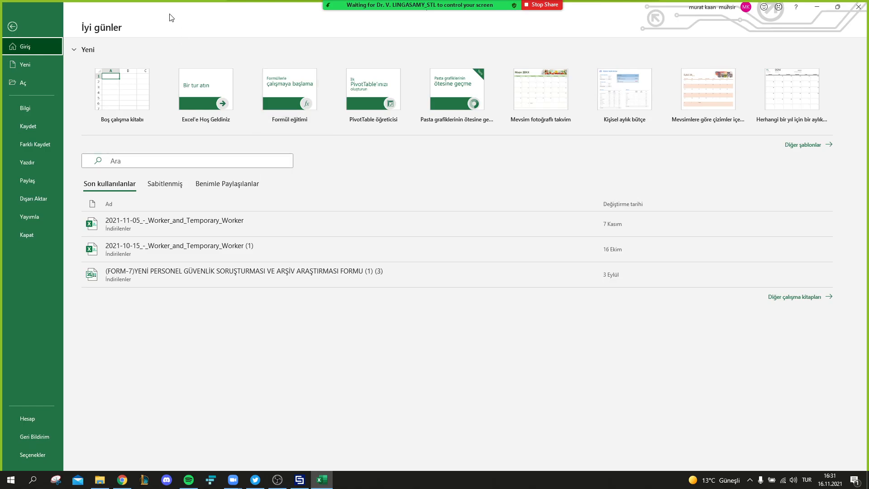
pyautogui.click(117, 89)
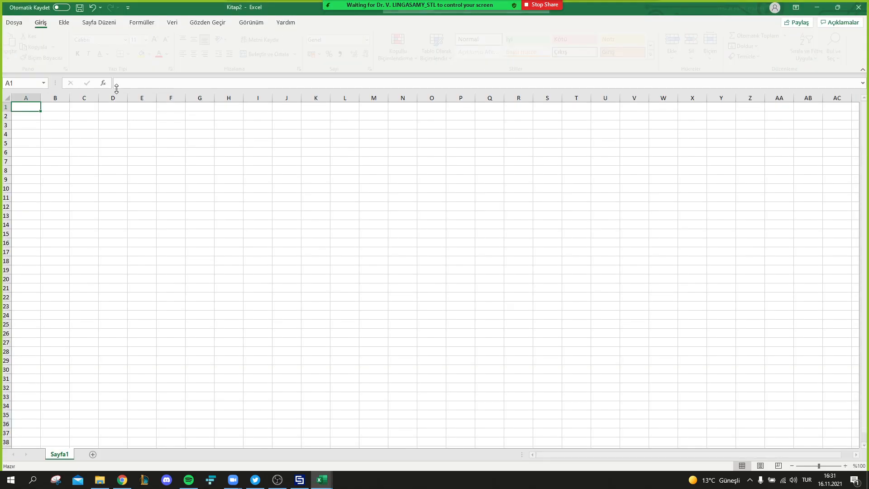
pyautogui.click(62, 23)
pyautogui.click(77, 50)
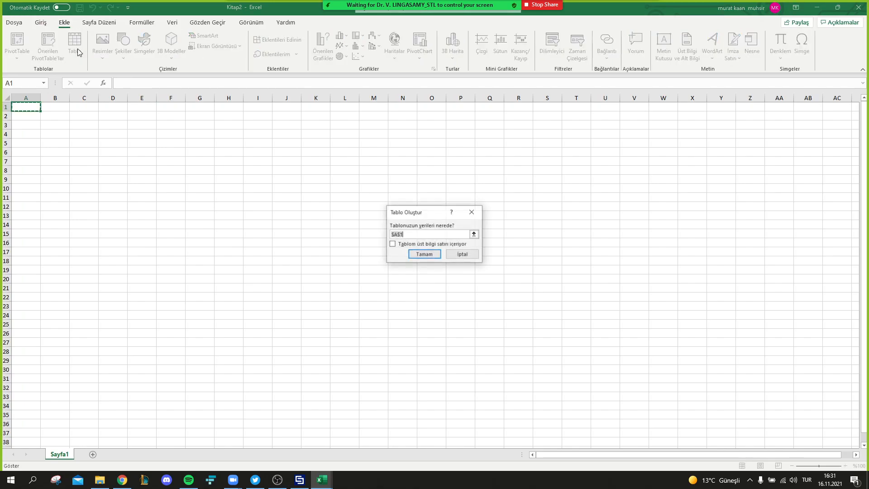
pyautogui.click(470, 211)
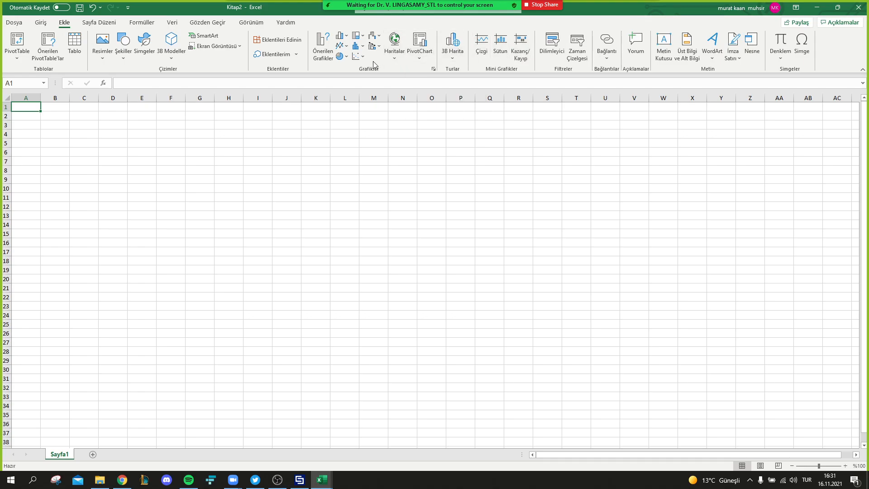
pyautogui.click(297, 54)
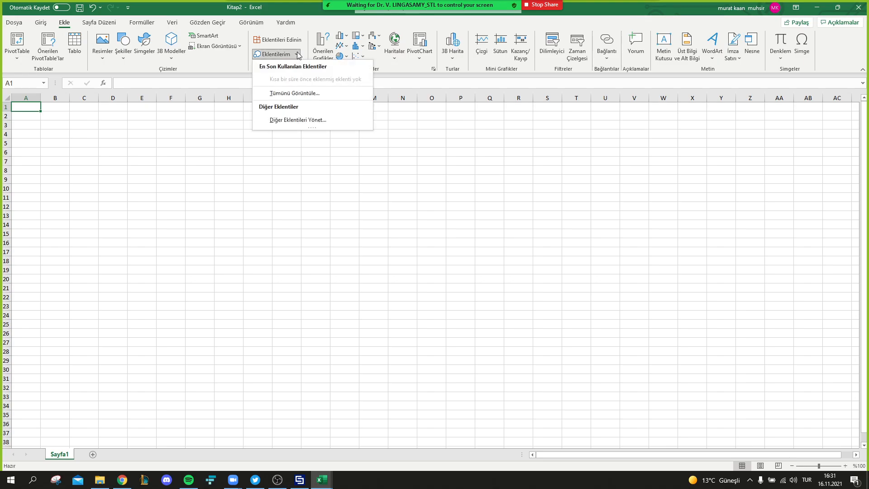
pyautogui.click(297, 54)
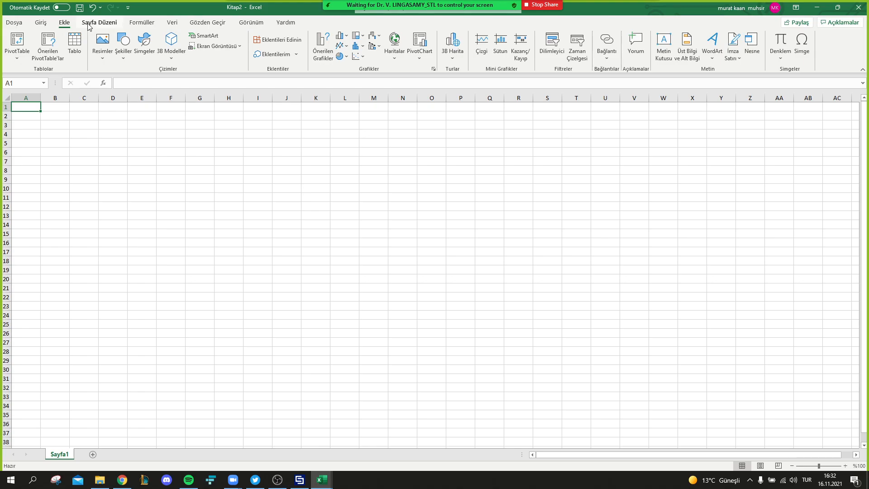
pyautogui.click(44, 25)
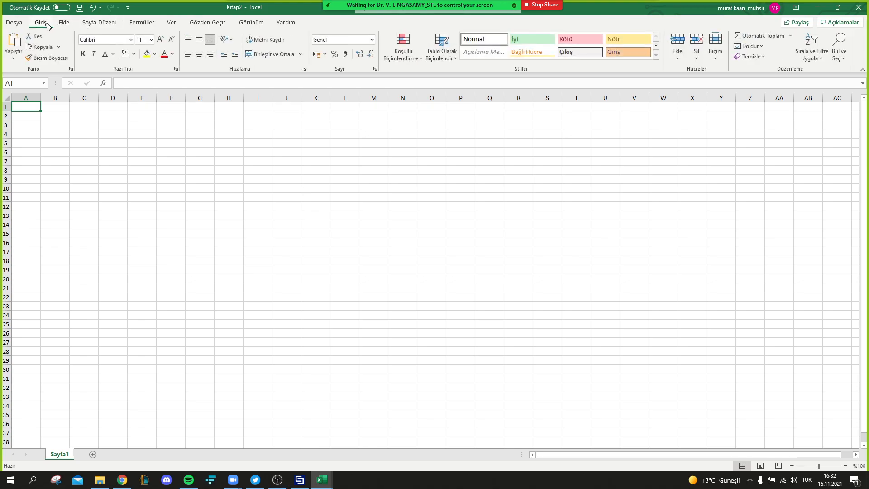
pyautogui.click(248, 24)
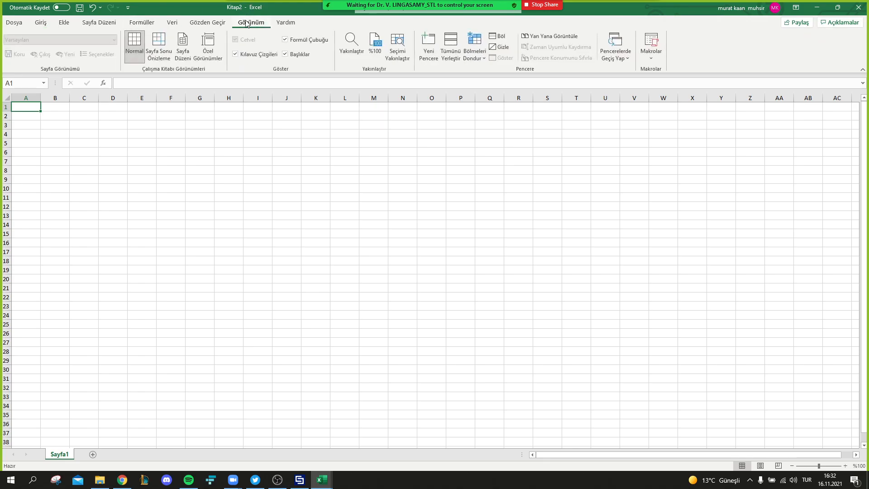
pyautogui.click(293, 24)
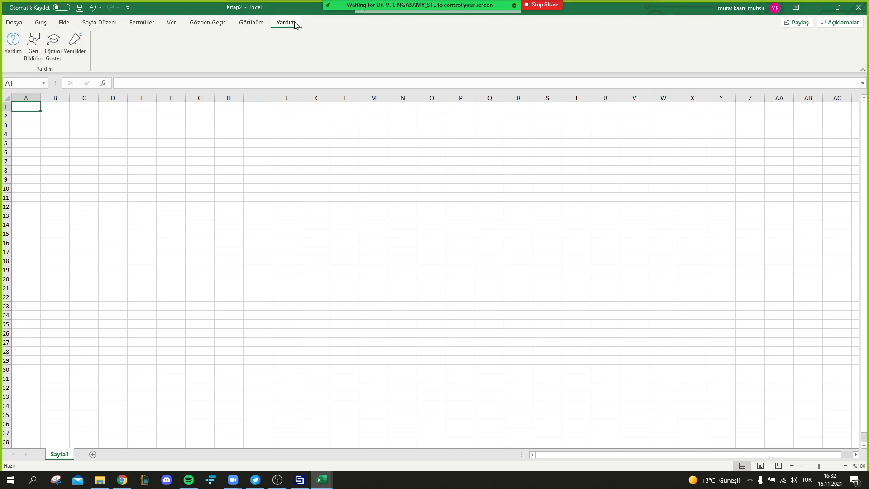
# - Create another new blank workbook
pyautogui.click(19, 23)
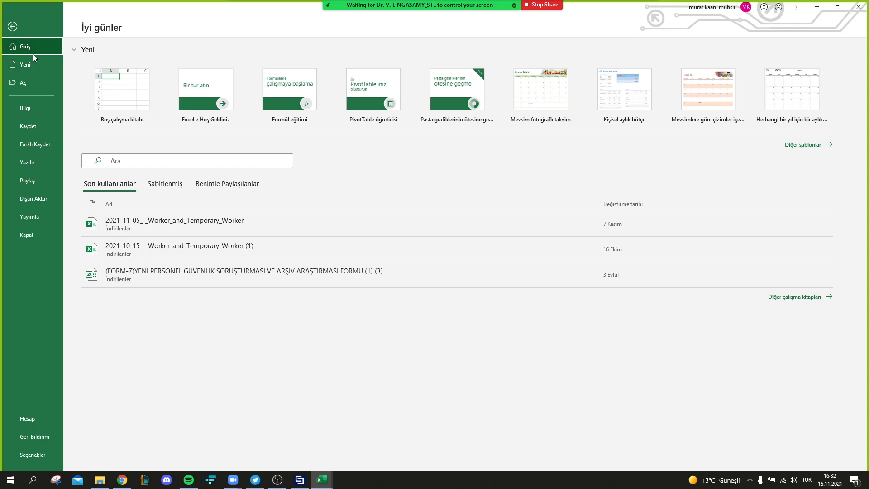
pyautogui.click(100, 88)
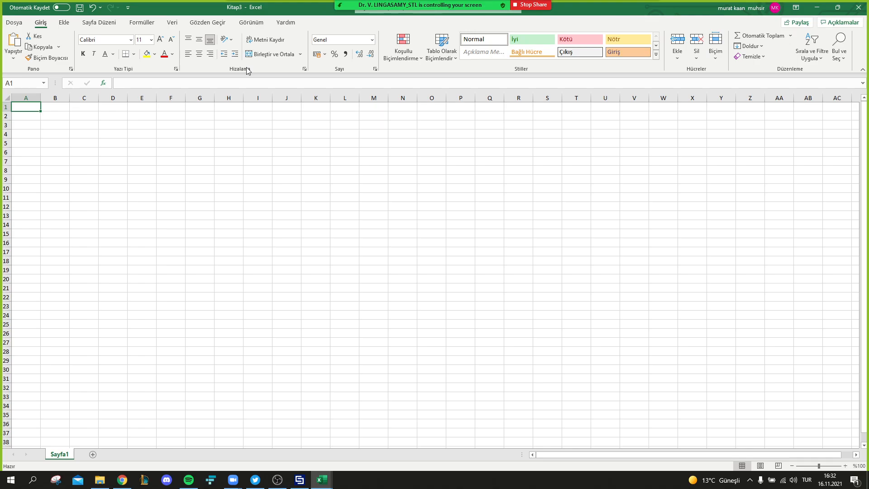
# - Embed the desktop text file "Unit cell phase data" as an object created from file in the blank workbook's sheet
pyautogui.click(64, 23)
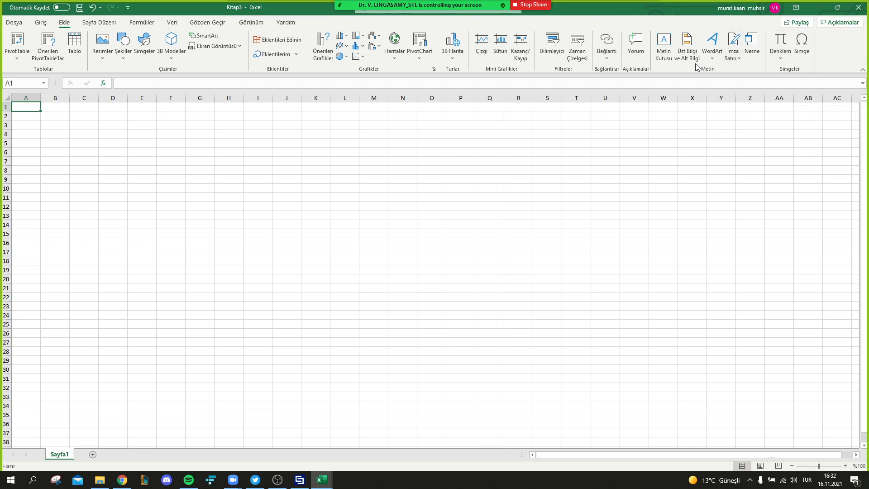
pyautogui.click(736, 61)
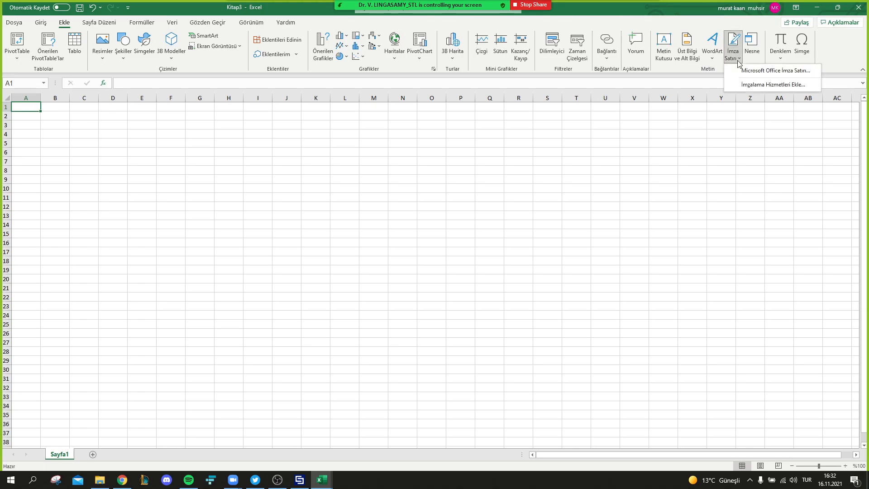
pyautogui.click(679, 134)
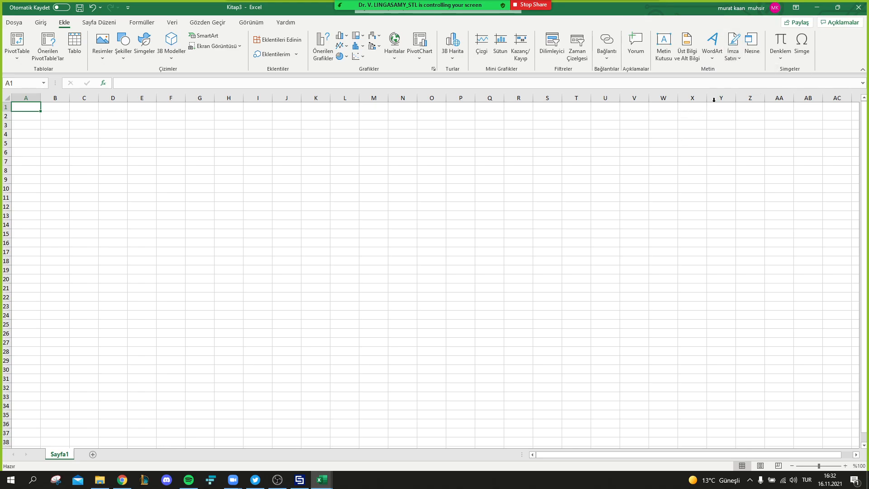
pyautogui.click(750, 47)
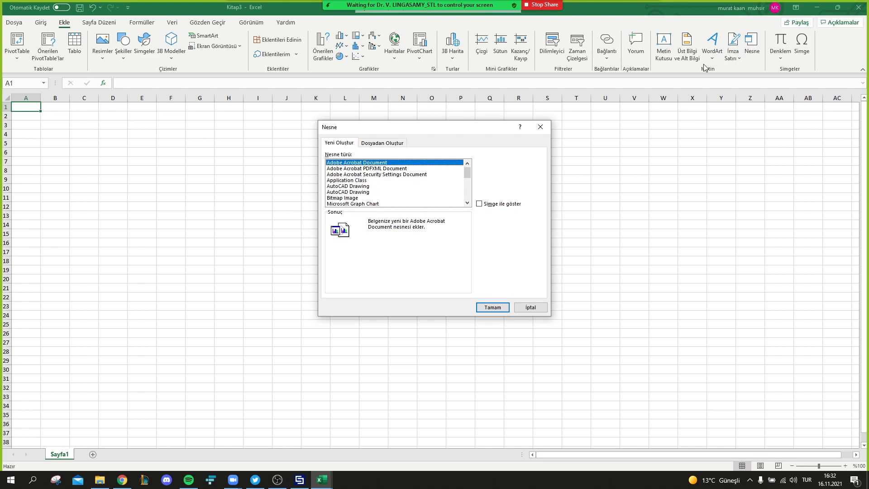
pyautogui.click(383, 143)
pyautogui.click(492, 163)
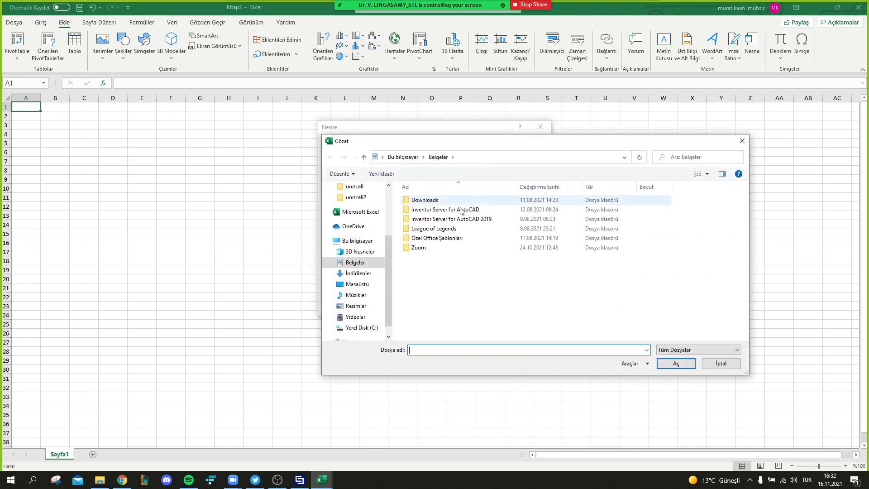
pyautogui.click(357, 283)
pyautogui.scroll(-1, 548, 264)
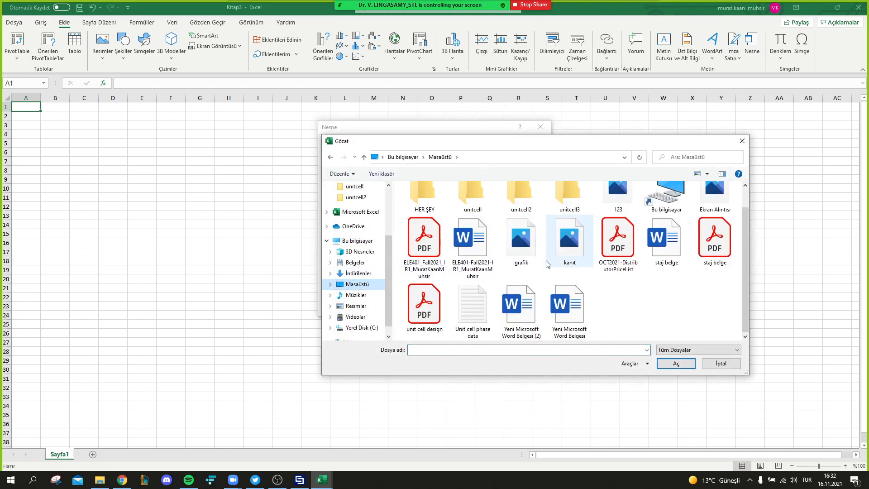
pyautogui.click(441, 307)
pyautogui.doubleClick(475, 310)
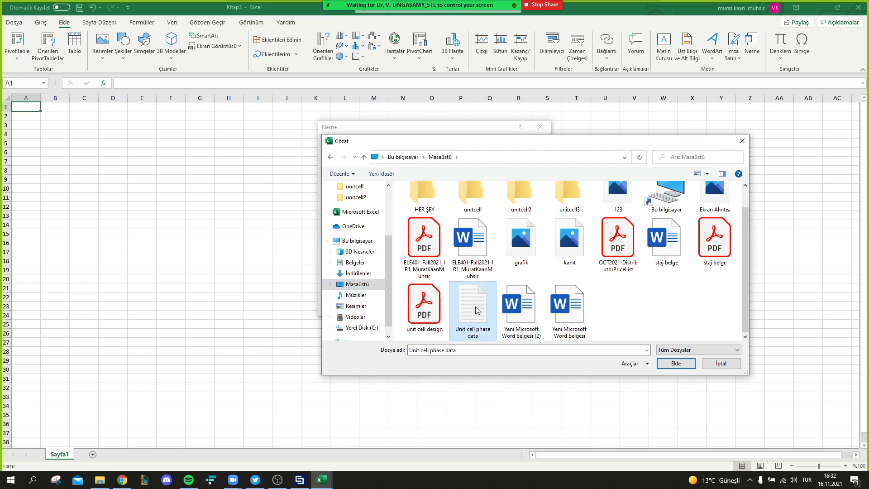
pyautogui.click(477, 307)
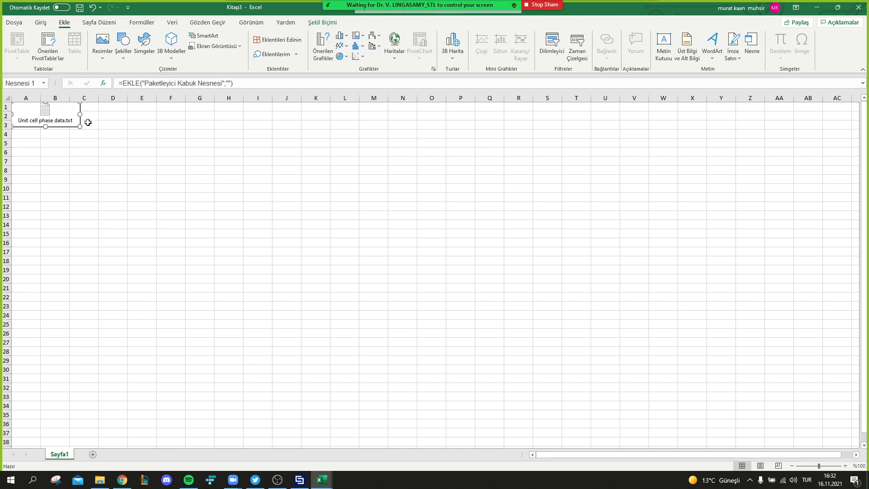
# - Enlarge the embedded Unit cell phase data.txt object on the sheet and shrink it back to about three rows high
pyautogui.moveTo(80, 126); pyautogui.dragTo(125, 163)
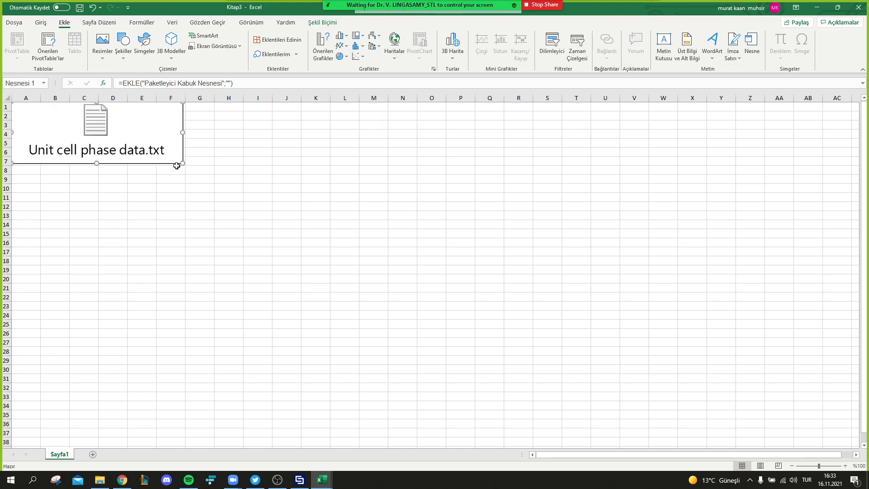
pyautogui.moveTo(183, 164); pyautogui.dragTo(74, 125)
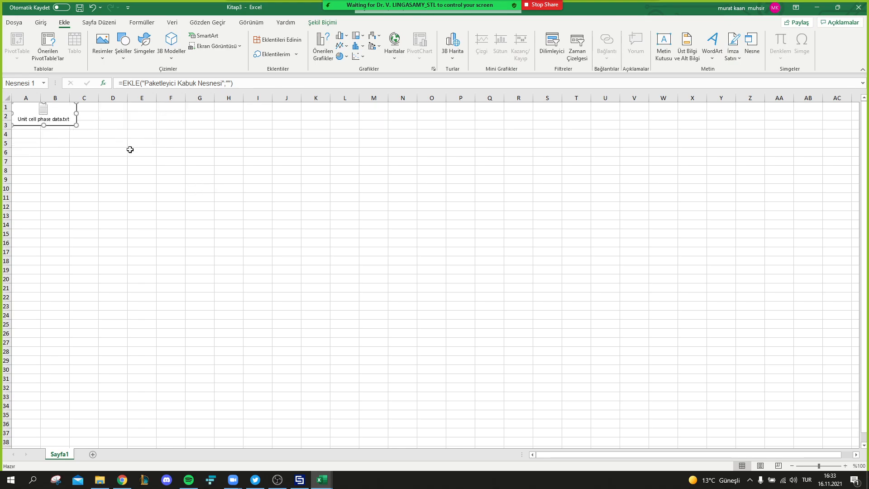
# - Delete the embedded text file object from the sheet and open the "Unit cell phase data" text file from the desktop folder
pyautogui.press('Delete')
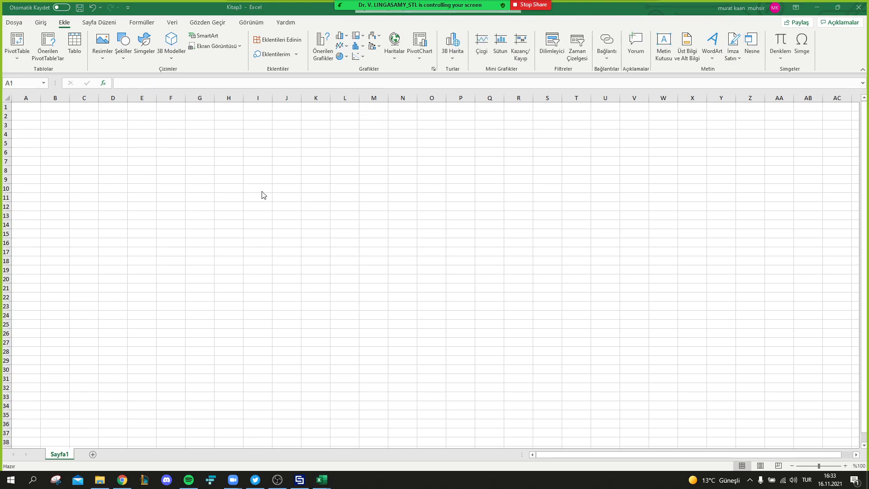
pyautogui.press('super')
pyautogui.write('d')
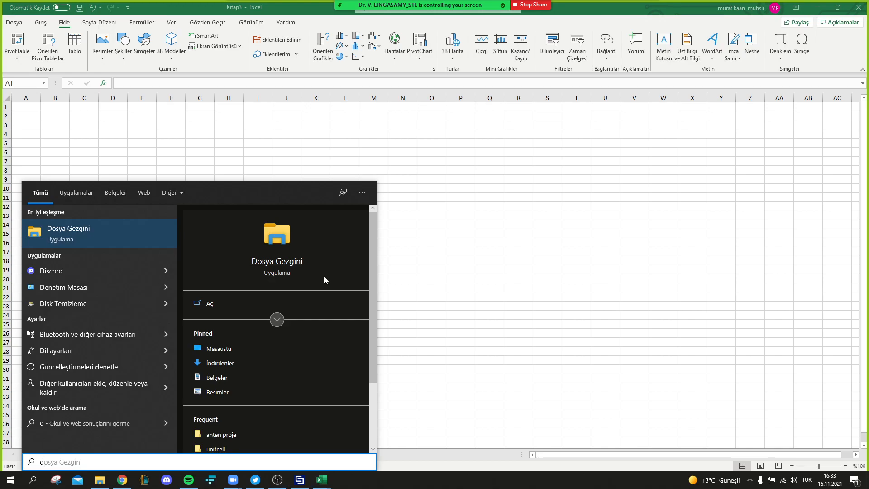
pyautogui.click(100, 481)
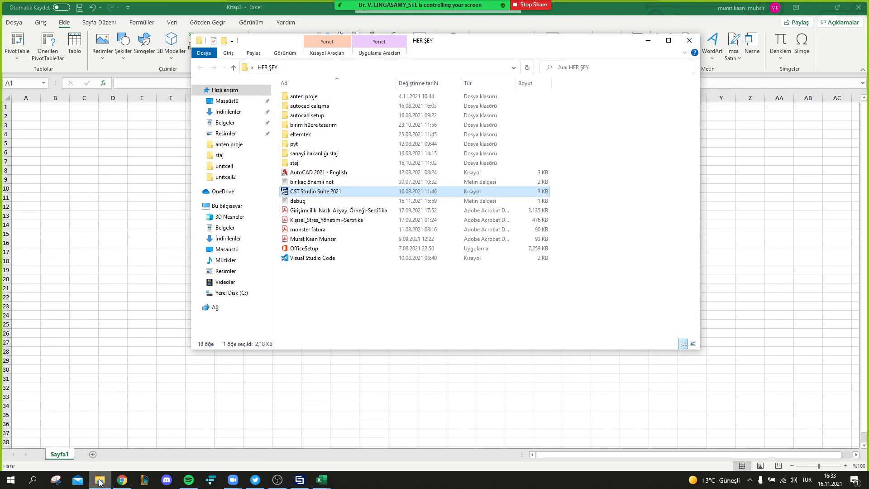
pyautogui.click(229, 102)
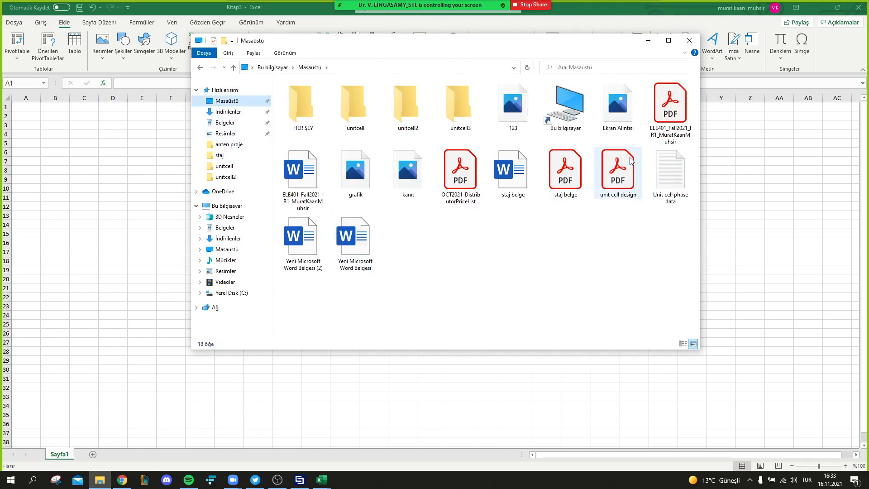
pyautogui.click(662, 164)
pyautogui.doubleClick(662, 164)
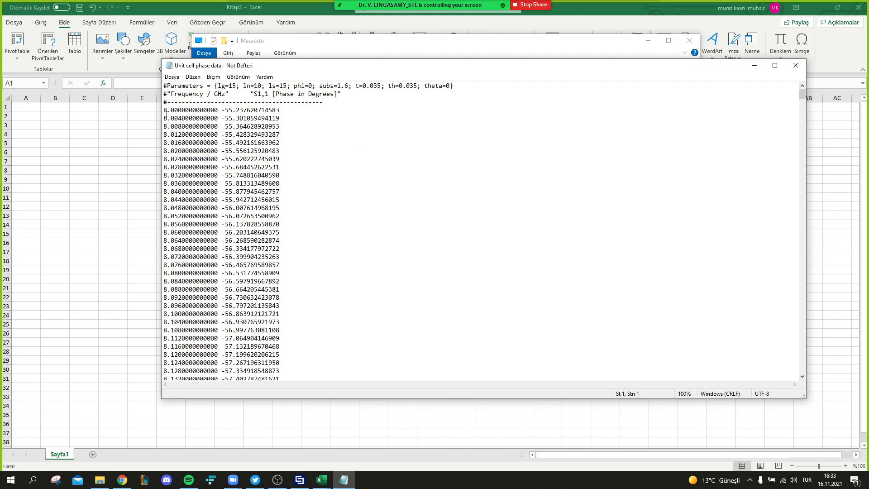
# - Select the frequency and phase data rows in the text file from 8.000 GHz down to 10.676 GHz
pyautogui.moveTo(164, 110); pyautogui.dragTo(276, 305)
pyautogui.scroll(-4, 269, 310)
pyautogui.scroll(-20, 273, 308)
pyautogui.scroll(-20, 276, 308)
pyautogui.scroll(-20, 276, 305)
pyautogui.scroll(-20, 274, 301)
pyautogui.scroll(-20, 274, 303)
pyautogui.scroll(-20, 274, 309)
pyautogui.scroll(-11, 275, 305)
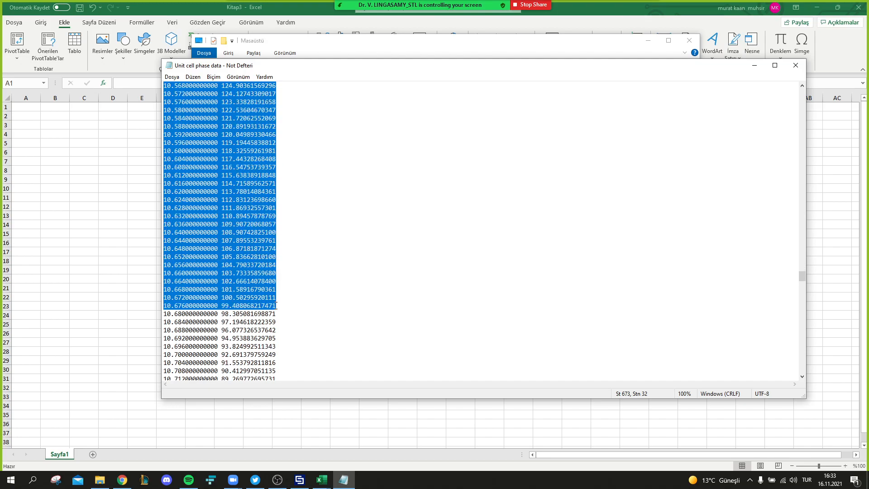
# - Switch to CST Studio Suite and turn off automatic ticks on the X axis of the S1,1 phase plot
pyautogui.click(300, 478)
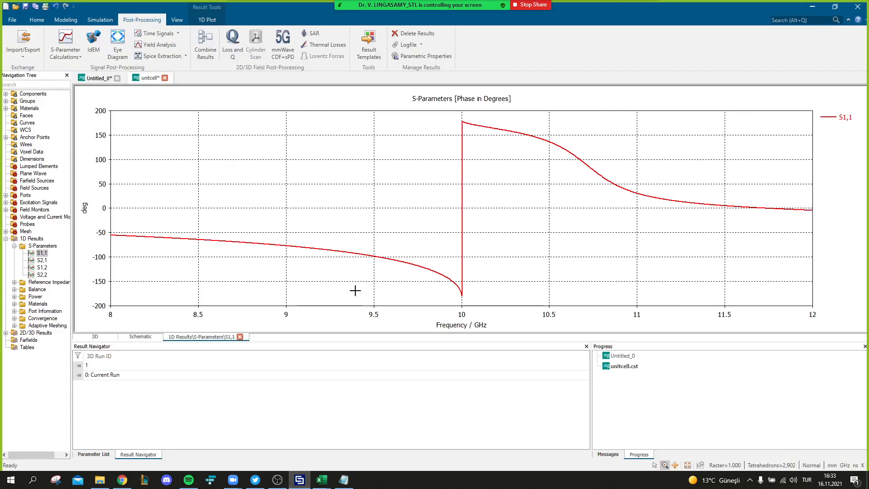
pyautogui.rightClick(345, 177)
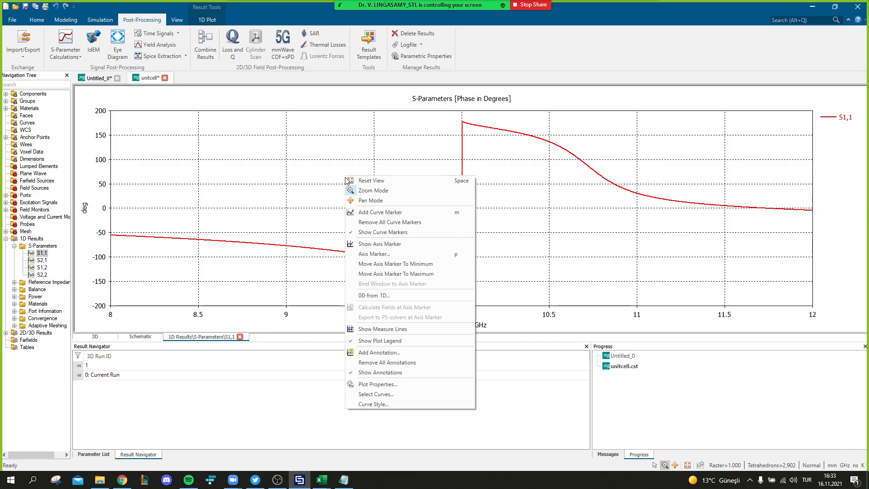
pyautogui.click(376, 383)
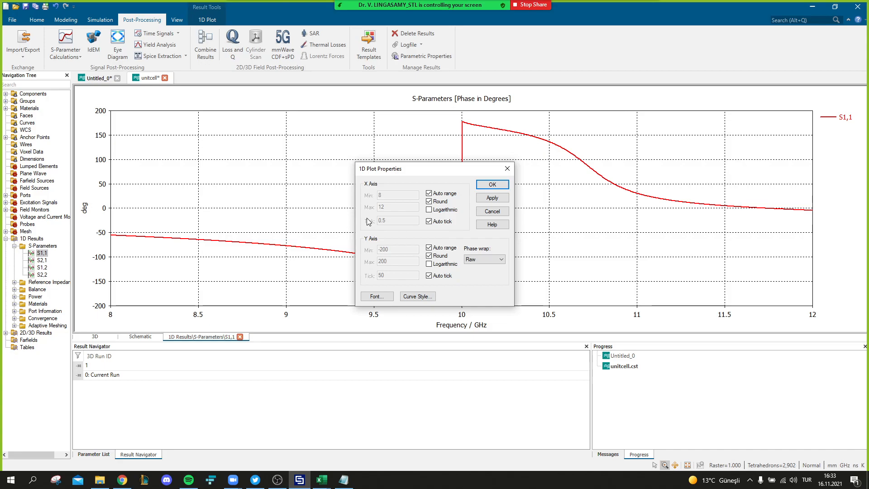
pyautogui.click(439, 224)
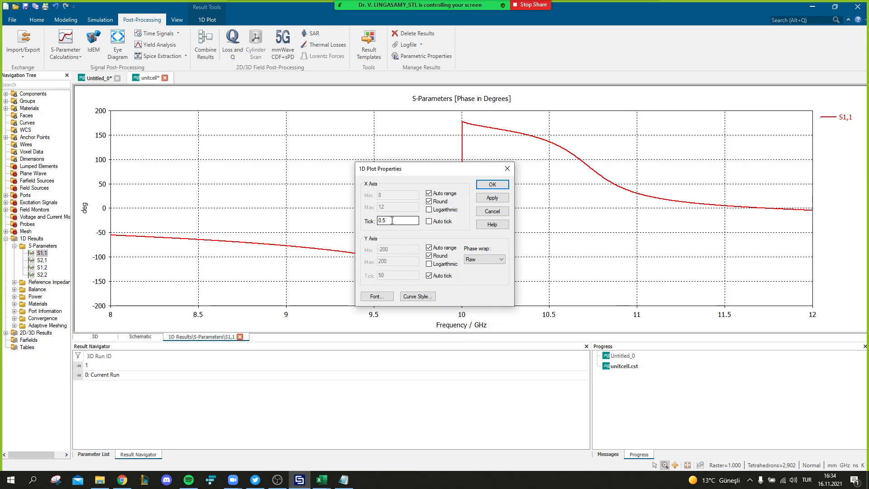
pyautogui.click(483, 184)
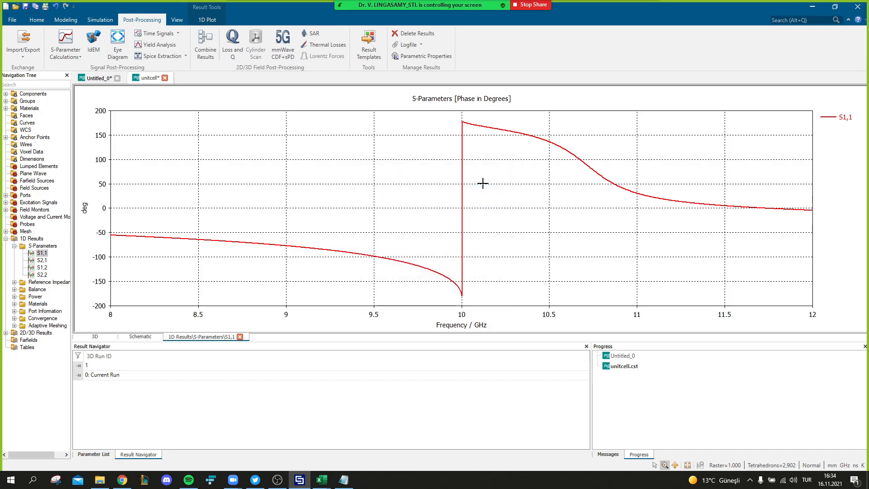
# - Export the S1,1 phase plot data as an ASCII file named "Unit cell data 2" on the desktop
pyautogui.rightClick(289, 184)
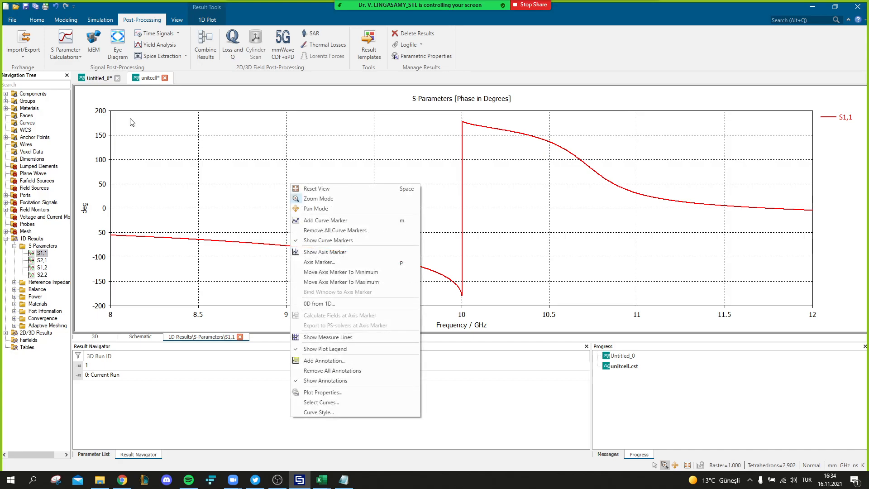
pyautogui.click(23, 57)
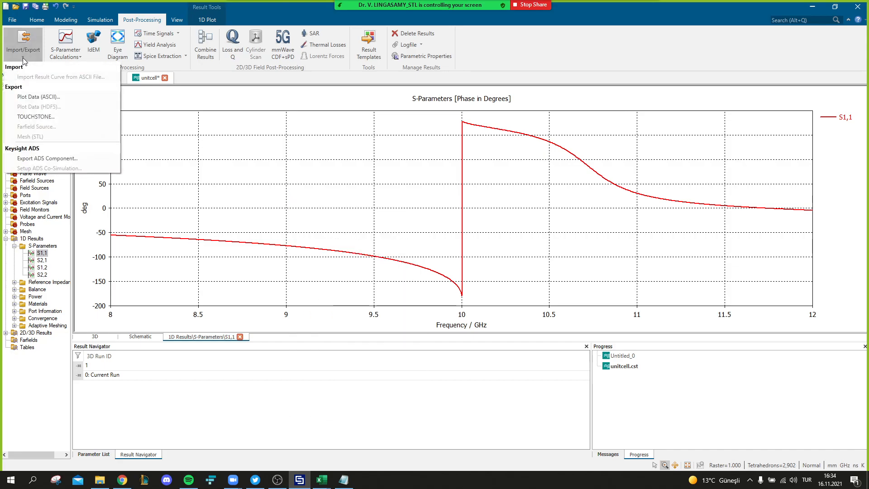
pyautogui.click(47, 96)
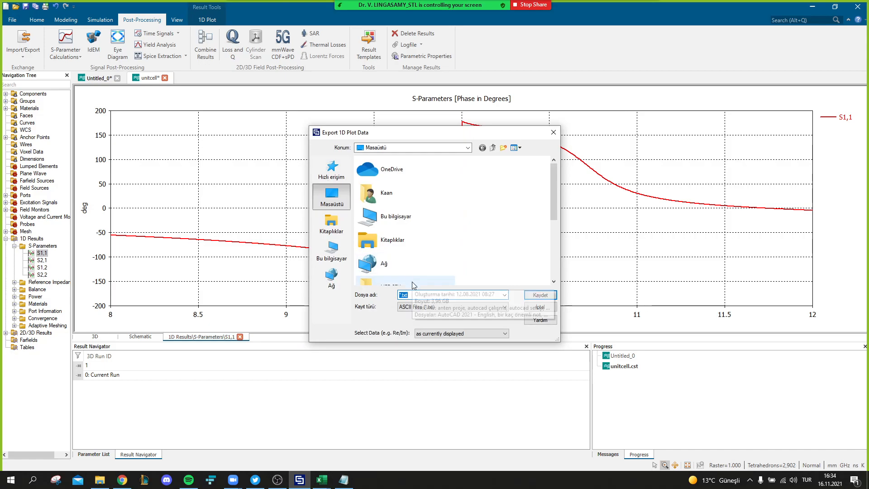
pyautogui.write('Unit c')
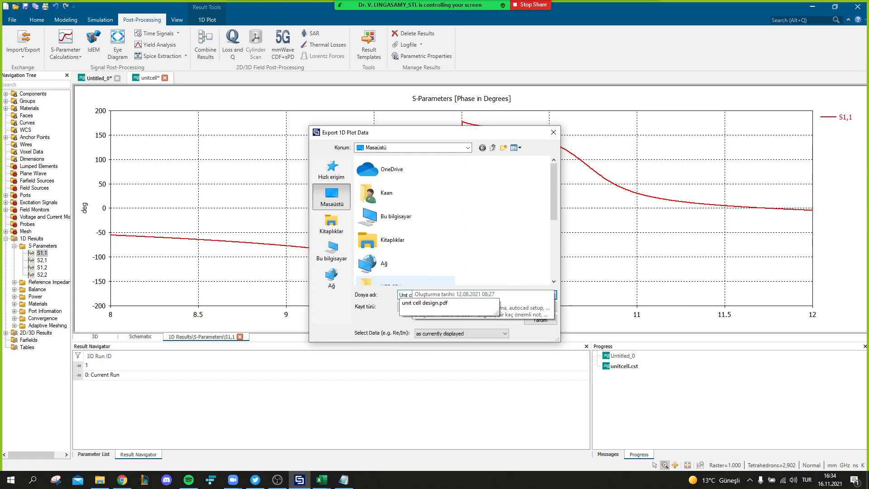
pyautogui.press('Return')
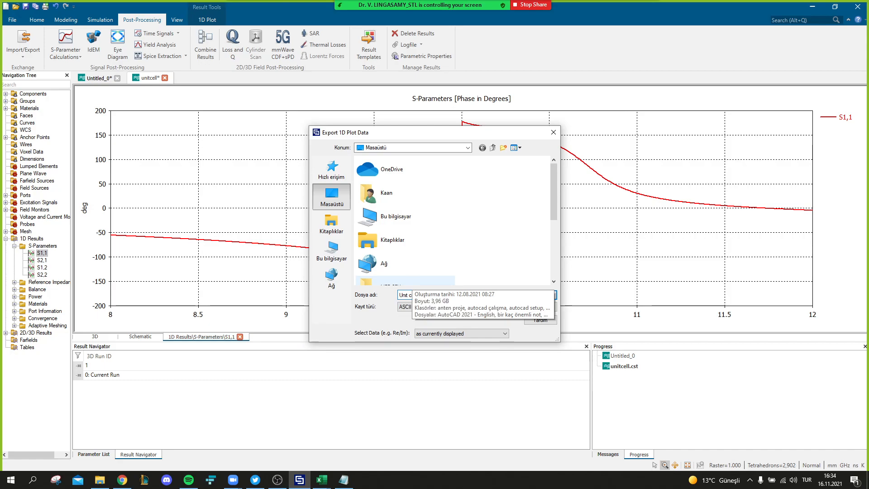
pyautogui.press('Return')
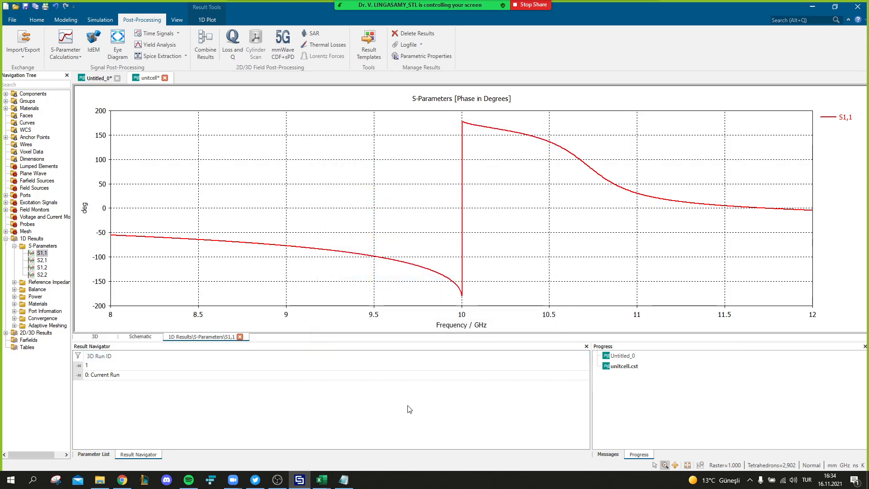
# - Open the exported "Unit cell data 2" file from the desktop, check its frequency spacing, and close it
pyautogui.click(345, 480)
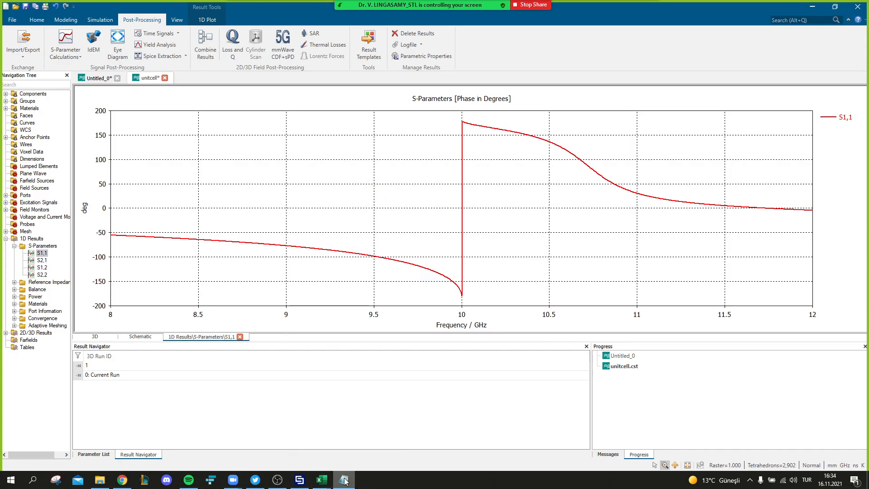
pyautogui.rightClick(344, 481)
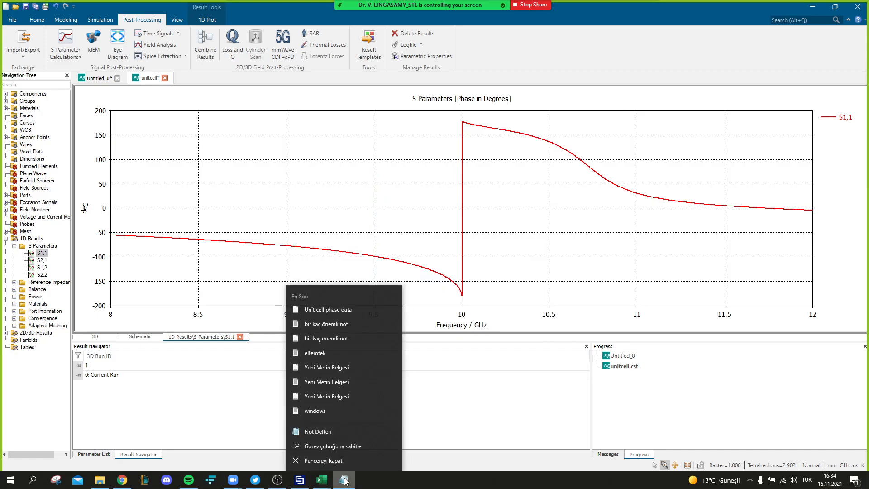
pyautogui.press('super+d')
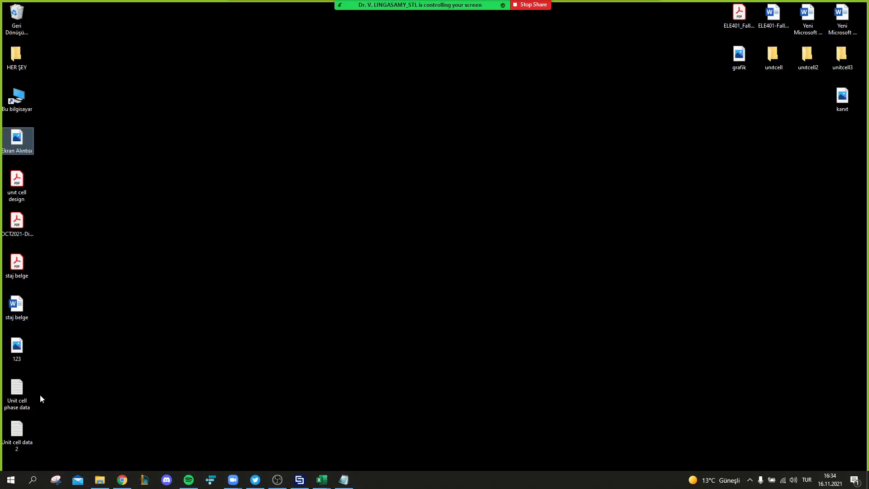
pyautogui.doubleClick(21, 426)
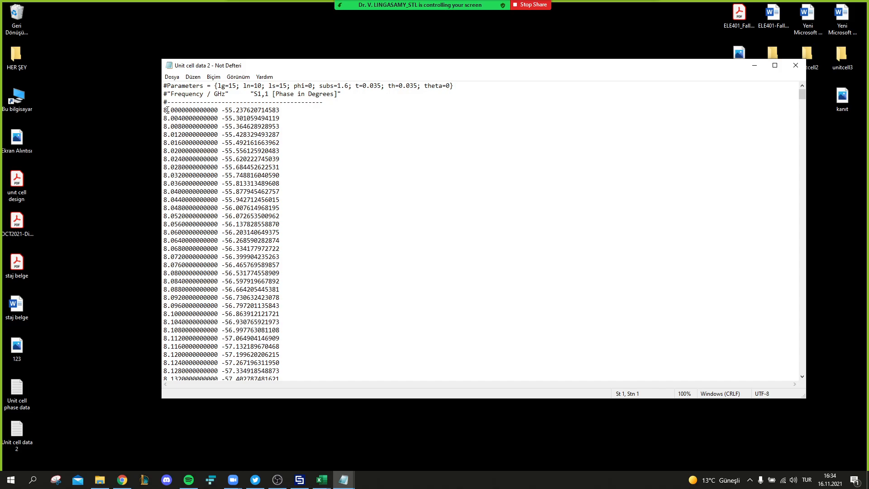
pyautogui.click(794, 65)
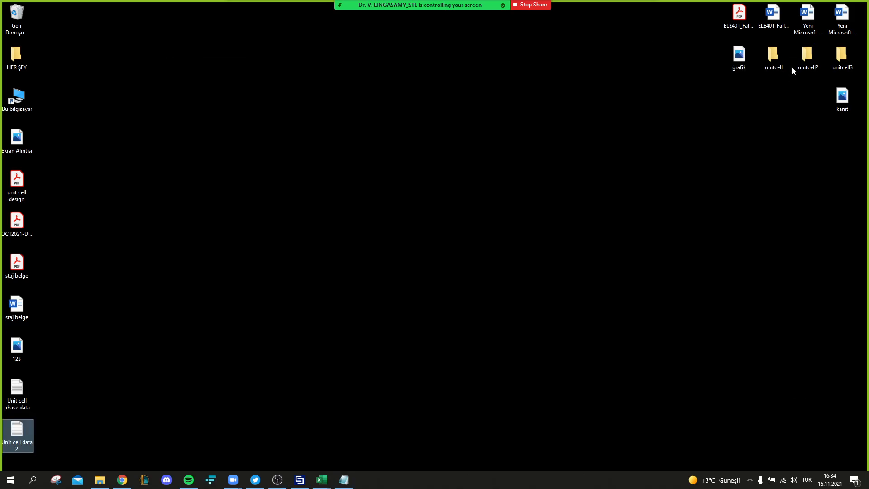
# - Return to CST Studio Suite and review the frequency domain solver parameters and the frequency range settings, leaving both unchanged
pyautogui.click(299, 479)
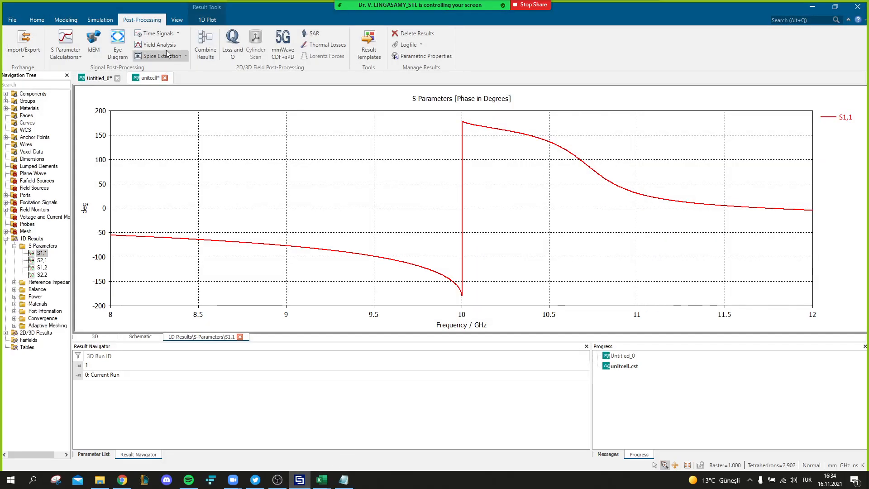
pyautogui.click(100, 20)
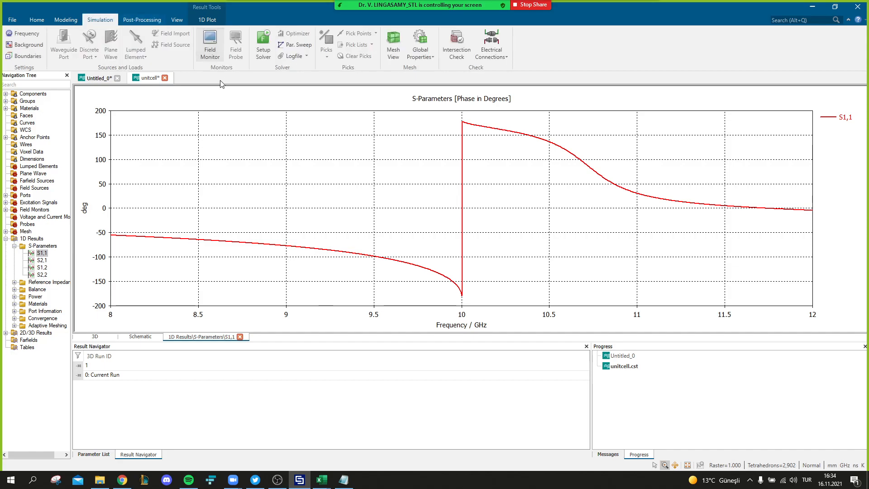
pyautogui.click(266, 40)
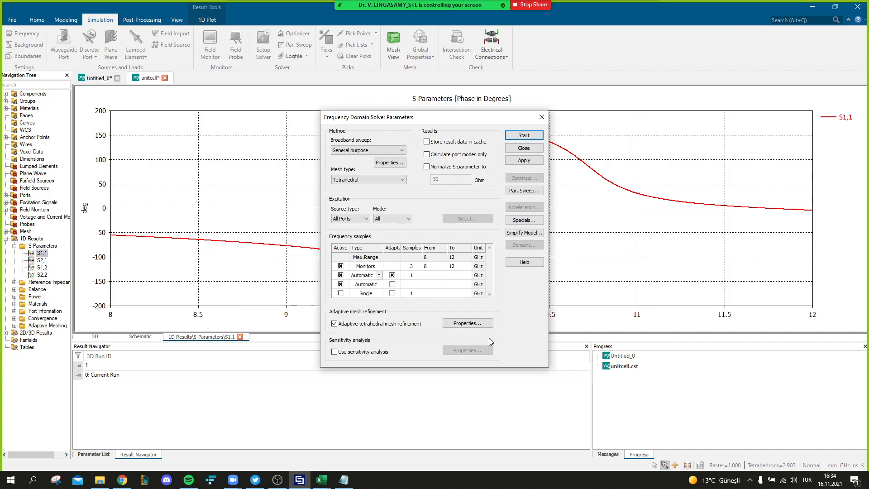
pyautogui.click(524, 147)
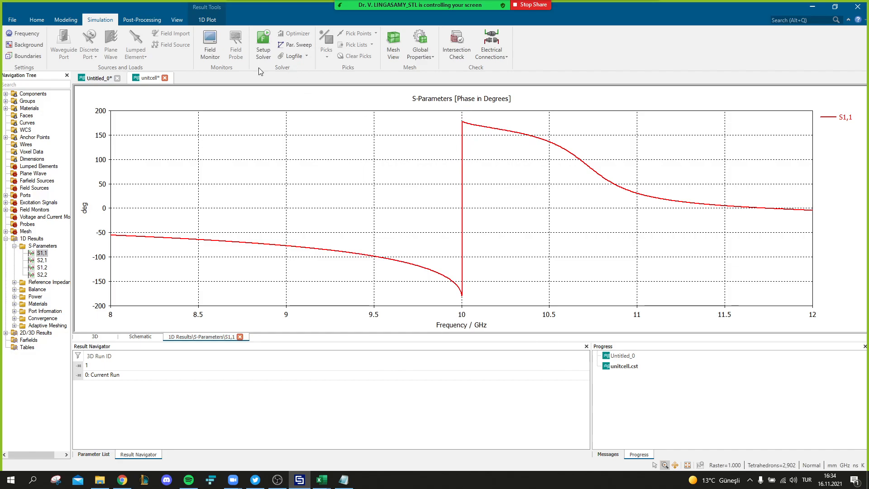
pyautogui.click(21, 34)
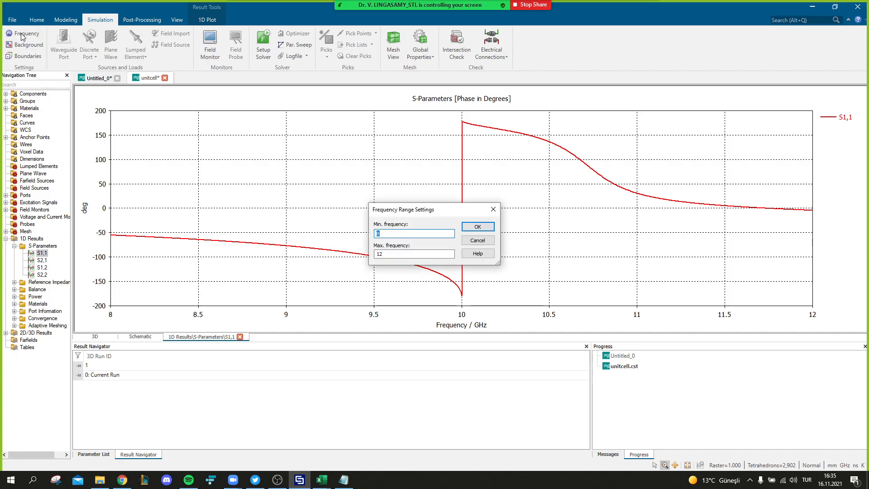
pyautogui.click(478, 240)
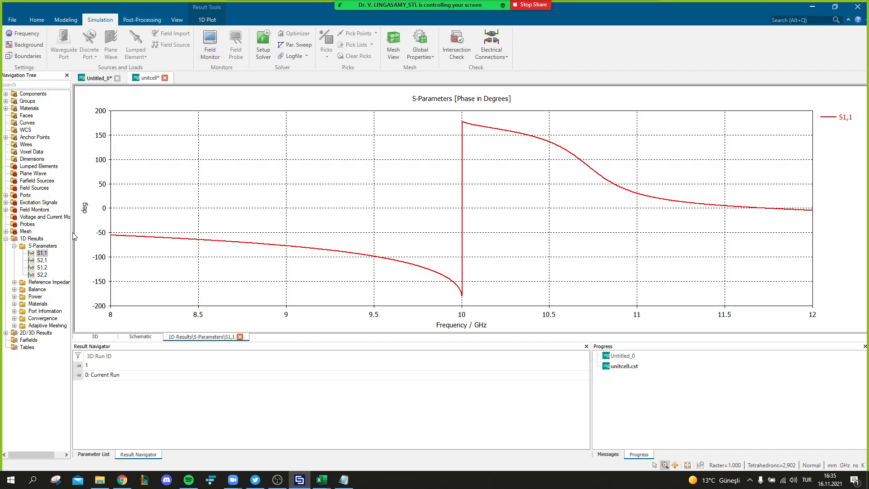
# - Display all S-parameter phase curves together and review their plot properties for the axis and tick settings
pyautogui.click(52, 247)
pyautogui.rightClick(51, 247)
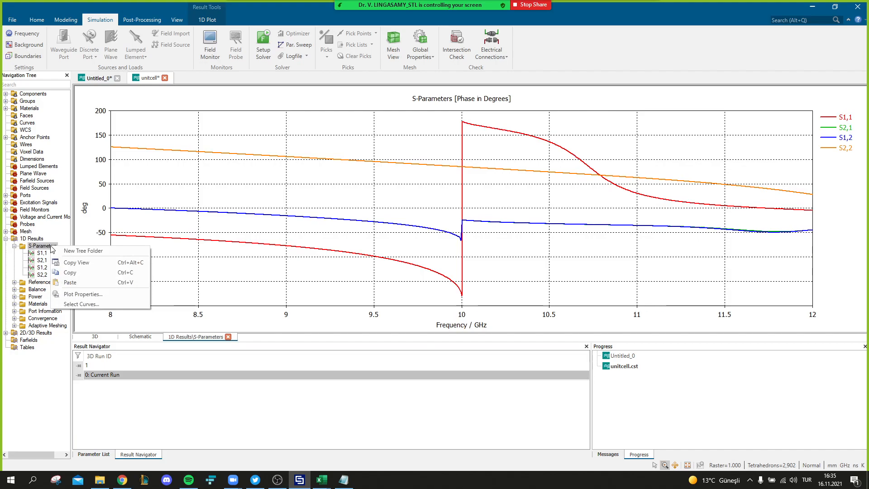
pyautogui.click(89, 295)
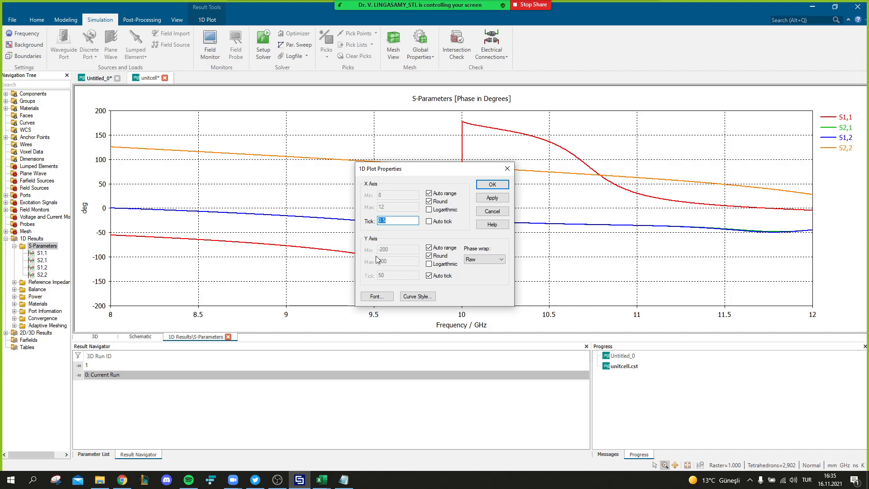
pyautogui.click(492, 185)
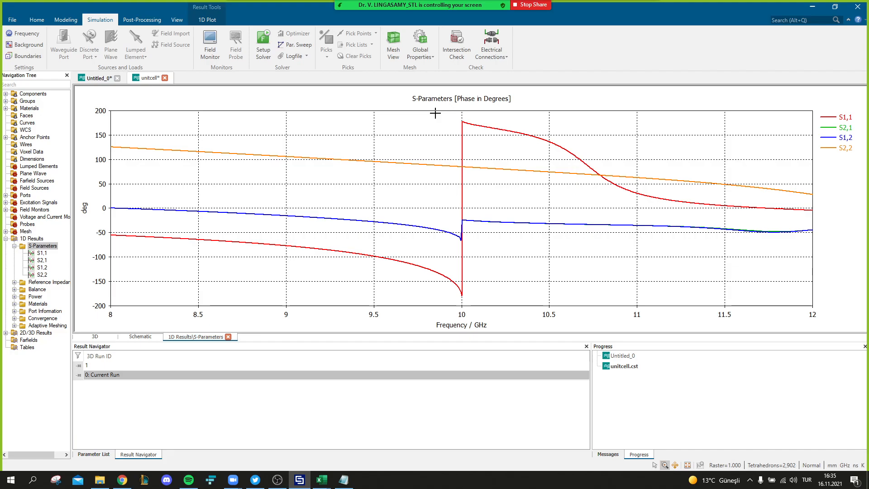
# - Switch to the "Unit cell phase data" text file and extend the row selection to the final 12 GHz row for copying
pyautogui.click(341, 483)
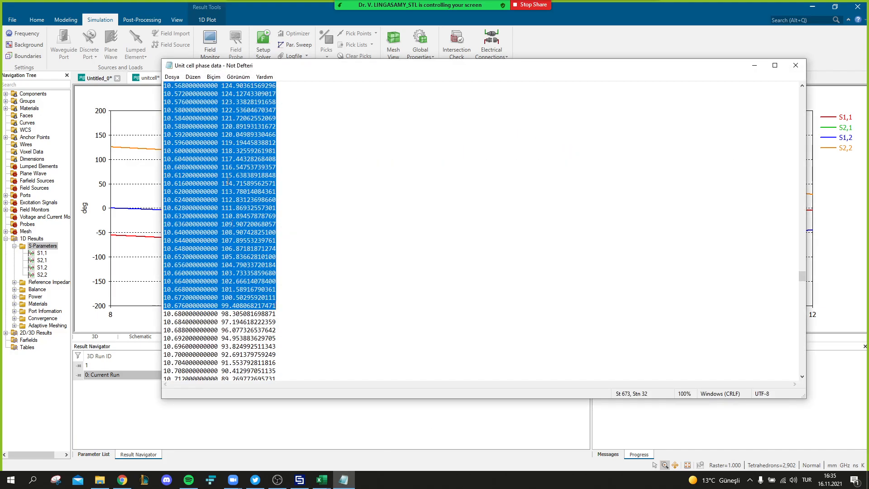
pyautogui.hotkey('shift', 'Down')
pyautogui.hotkey('shift', 'Down')
pyautogui.hotkey('shift', 'Down')
pyautogui.hotkey('shift', 'Down')
pyautogui.hotkey('shift', 'Down')
pyautogui.hotkey('shift', 'Down')
pyautogui.hotkey('shift', 'Down')
pyautogui.hotkey('shift', 'Down')
pyautogui.hotkey('shift', 'Down')
pyautogui.hotkey('shift', 'Down')
pyautogui.hotkey('shift', 'Down')
pyautogui.hotkey('shift', 'Down')
pyautogui.hotkey('shift', 'Down')
pyautogui.hotkey('shift', 'Down')
pyautogui.hotkey('shift', 'Down')
pyautogui.hotkey('shift', 'Down')
pyautogui.hotkey('shift', 'Down')
pyautogui.hotkey('shift', 'Down')
pyautogui.hotkey('shift', 'Down')
pyautogui.hotkey('shift', 'Down')
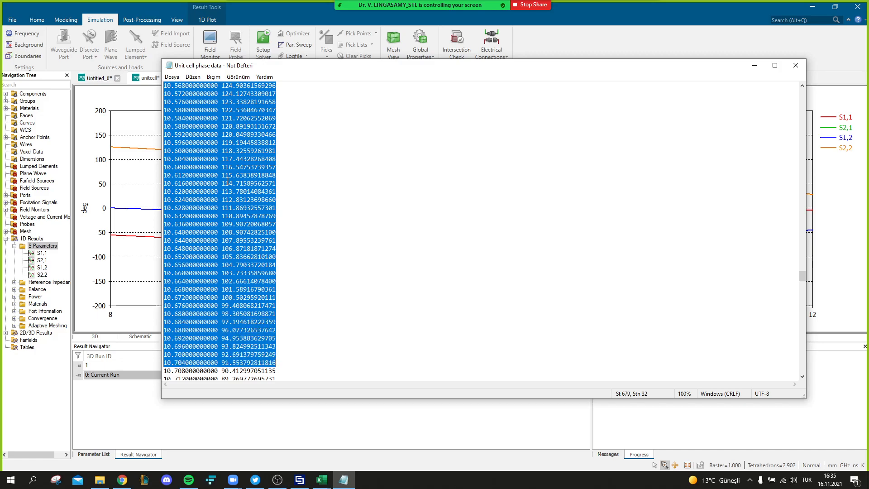
pyautogui.hotkey('shift', 'Down')
pyautogui.hotkey('shift', 'Down')
pyautogui.hotkey('shift', 'Down')
pyautogui.hotkey('shift', 'Down')
pyautogui.hotkey('shift', 'Down')
pyautogui.hotkey('shift', 'Down')
pyautogui.hotkey('shift', 'Down')
pyautogui.hotkey('shift', 'Down')
pyautogui.hotkey('shift', 'Down')
pyautogui.hotkey('shift', 'Down')
pyautogui.hotkey('shift', 'Down')
pyautogui.hotkey('shift', 'Down')
pyautogui.hotkey('shift', 'Down')
pyautogui.hotkey('shift', 'Down')
pyautogui.hotkey('shift', 'Down')
pyautogui.hotkey('shift', 'Down')
pyautogui.hotkey('shift', 'Down')
pyautogui.hotkey('shift', 'Down')
pyautogui.hotkey('shift', 'Down')
pyautogui.hotkey('shift', 'Down')
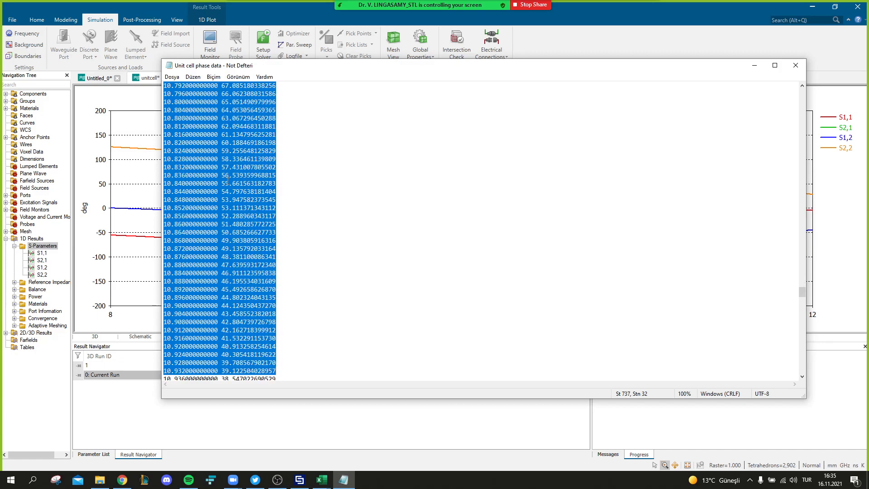
pyautogui.hotkey('shift', 'Down')
pyautogui.hotkey('shift', 'Down')
pyautogui.hotkey('shift', 'Down')
pyautogui.hotkey('shift', 'Down')
pyautogui.hotkey('shift', 'Down')
pyautogui.hotkey('shift', 'Down')
pyautogui.hotkey('shift', 'Down')
pyautogui.hotkey('shift', 'Down')
pyautogui.hotkey('shift', 'Down')
pyautogui.hotkey('shift', 'Down')
pyautogui.hotkey('shift', 'Down')
pyautogui.hotkey('shift', 'Down')
pyautogui.hotkey('shift', 'Down')
pyautogui.hotkey('shift', 'Down')
pyautogui.hotkey('shift', 'Down')
pyautogui.hotkey('shift', 'Down')
pyautogui.hotkey('shift', 'Down')
pyautogui.hotkey('shift', 'Down')
pyautogui.hotkey('shift', 'Down')
pyautogui.hotkey('shift', 'Down')
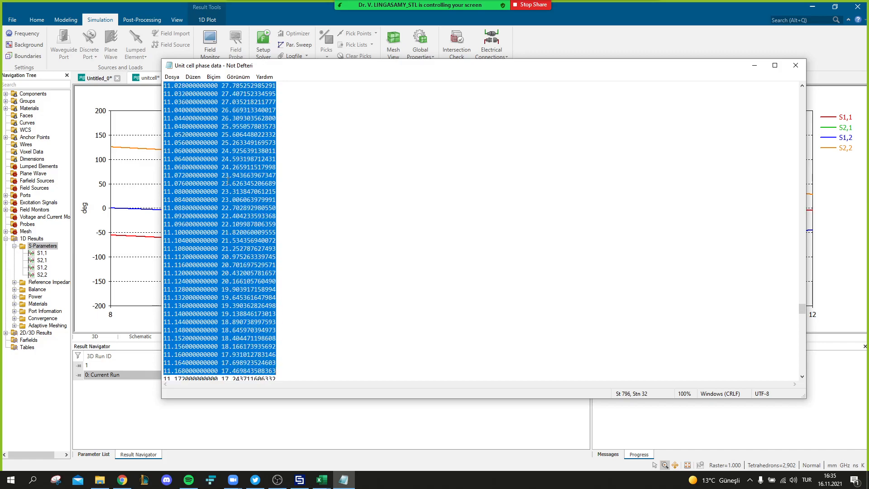
pyautogui.hotkey('shift', 'Down')
pyautogui.hotkey('shift', 'Down')
pyautogui.hotkey('shift', 'Down')
pyautogui.hotkey('shift', 'Down')
pyautogui.hotkey('shift', 'Down')
pyautogui.hotkey('shift', 'Down')
pyautogui.hotkey('shift', 'Down')
pyautogui.hotkey('shift', 'Down')
pyautogui.hotkey('shift', 'Down')
pyautogui.hotkey('shift', 'Down')
pyautogui.hotkey('shift', 'Down')
pyautogui.hotkey('shift', 'Down')
pyautogui.hotkey('shift', 'Down')
pyautogui.hotkey('shift', 'Down')
pyautogui.hotkey('shift', 'Down')
pyautogui.hotkey('shift', 'Down')
pyautogui.hotkey('shift', 'Down')
pyautogui.hotkey('shift', 'Down')
pyautogui.hotkey('shift', 'Down')
pyautogui.hotkey('shift', 'Down')
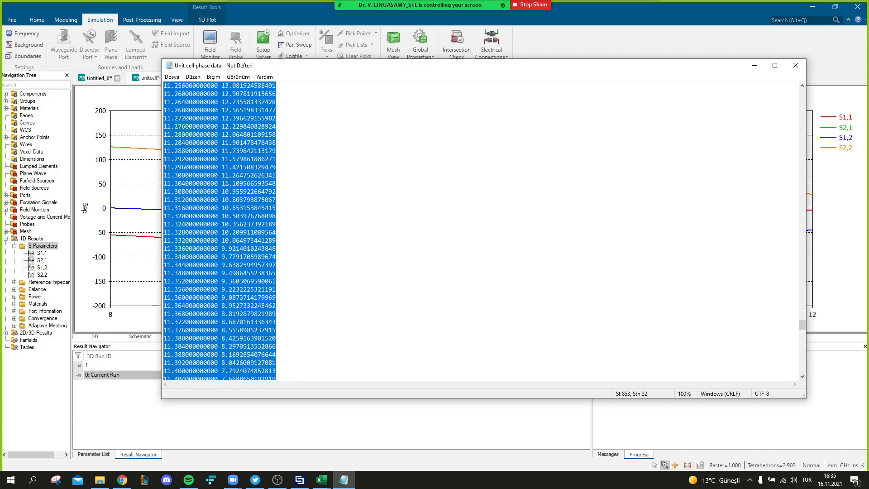
pyautogui.hotkey('shift', 'Down')
pyautogui.hotkey('shift', 'Down')
pyautogui.hotkey('shift', 'Down')
pyautogui.hotkey('shift', 'Down')
pyautogui.hotkey('shift', 'Down')
pyautogui.hotkey('shift', 'Down')
pyautogui.hotkey('shift', 'Down')
pyautogui.hotkey('shift', 'Down')
pyautogui.hotkey('shift', 'Down')
pyautogui.hotkey('shift', 'Down')
pyautogui.hotkey('shift', 'Down')
pyautogui.hotkey('shift', 'Down')
pyautogui.hotkey('shift', 'Down')
pyautogui.hotkey('shift', 'Down')
pyautogui.hotkey('shift', 'Down')
pyautogui.hotkey('shift', 'Down')
pyautogui.hotkey('shift', 'Down')
pyautogui.hotkey('shift', 'Down')
pyautogui.hotkey('shift', 'Down')
pyautogui.hotkey('shift', 'Down')
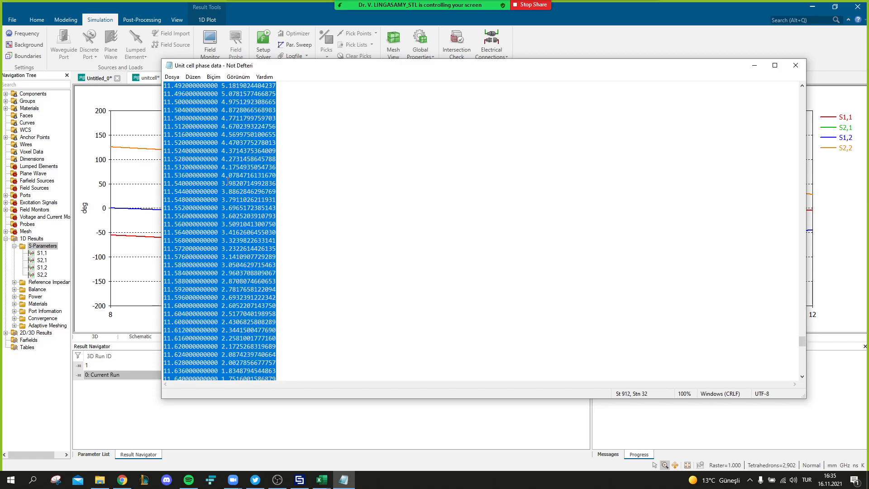
pyautogui.hotkey('shift', 'Down')
pyautogui.hotkey('shift', 'Down')
pyautogui.hotkey('shift', 'Down')
pyautogui.hotkey('shift', 'Down')
pyautogui.hotkey('shift', 'Down')
pyautogui.hotkey('shift', 'Down')
pyautogui.hotkey('shift', 'Down')
pyautogui.hotkey('shift', 'Down')
pyautogui.hotkey('shift', 'Down')
pyautogui.hotkey('shift', 'Down')
pyautogui.hotkey('shift', 'Down')
pyautogui.hotkey('shift', 'Down')
pyautogui.hotkey('shift', 'Down')
pyautogui.hotkey('shift', 'Down')
pyautogui.hotkey('shift', 'Down')
pyautogui.hotkey('shift', 'Down')
pyautogui.hotkey('shift', 'Down')
pyautogui.hotkey('shift', 'Down')
pyautogui.hotkey('shift', 'Down')
pyautogui.hotkey('shift', 'Down')
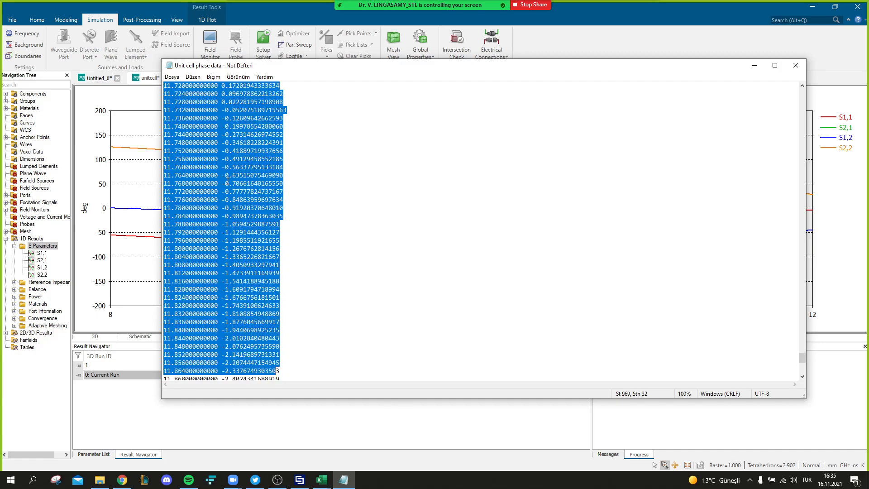
pyautogui.hotkey('shift', 'Down')
pyautogui.hotkey('shift', 'Down')
pyautogui.hotkey('shift', 'Down')
pyautogui.hotkey('shift', 'Down')
pyautogui.hotkey('shift', 'Down')
pyautogui.hotkey('shift', 'Down')
pyautogui.hotkey('shift', 'Down')
pyautogui.hotkey('shift', 'Down')
pyautogui.hotkey('shift', 'Down')
pyautogui.hotkey('shift', 'Down')
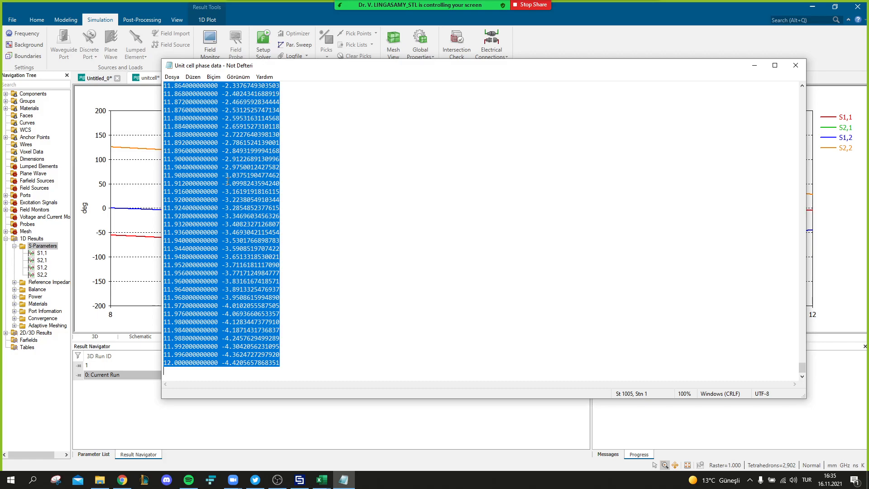
# - Paste the copied phase data at cell A1 of the Kitap1 workbook in Excel and autofit columns A and B
pyautogui.click(322, 480)
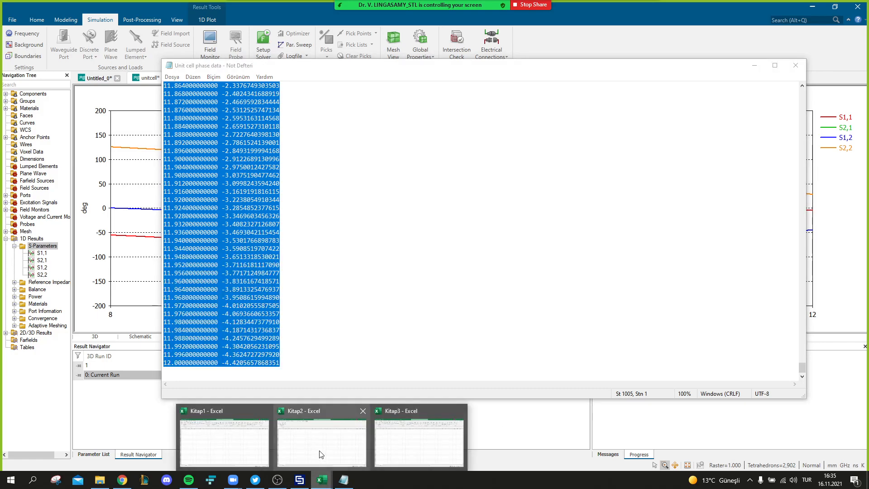
pyautogui.click(238, 441)
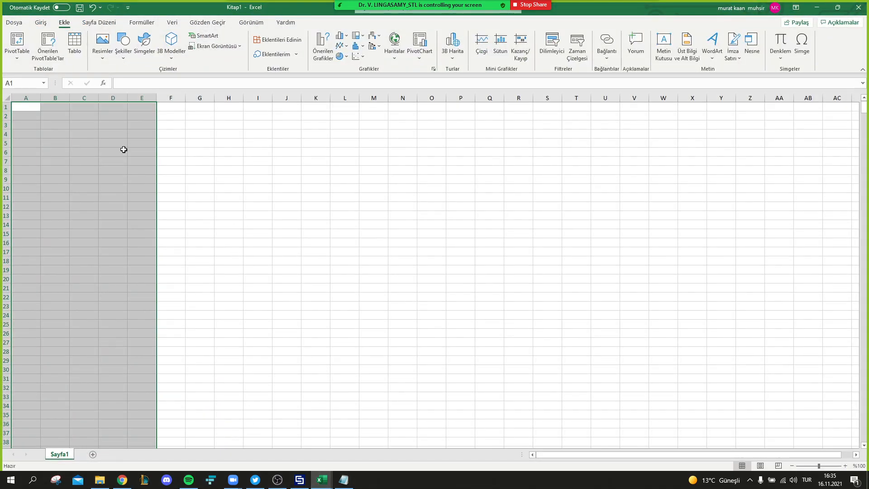
pyautogui.click(37, 107)
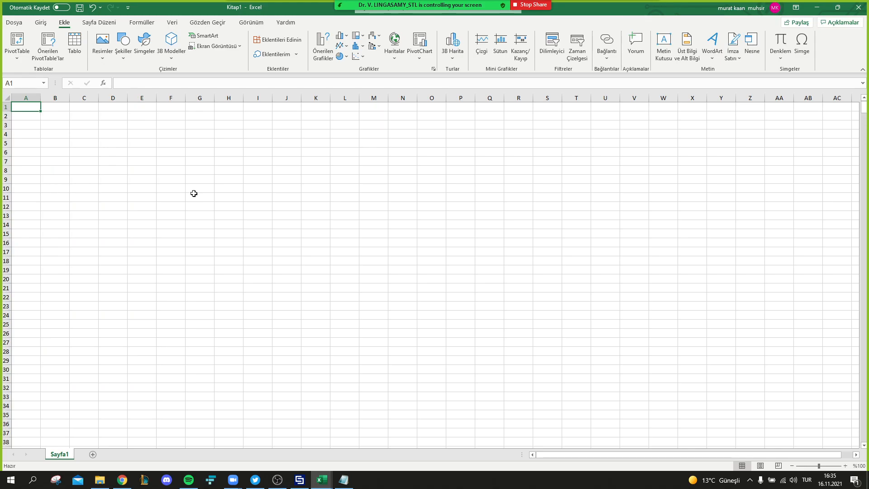
pyautogui.hotkey('ctrl', 'v')
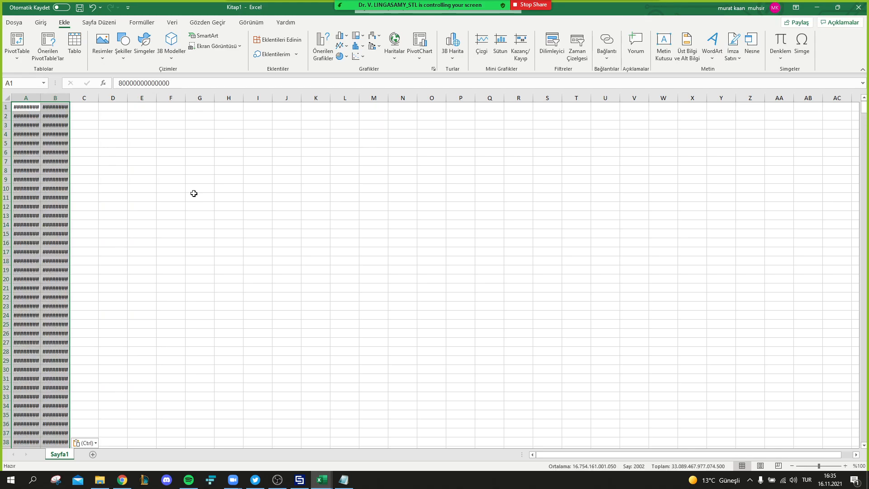
pyautogui.doubleClick(40, 97)
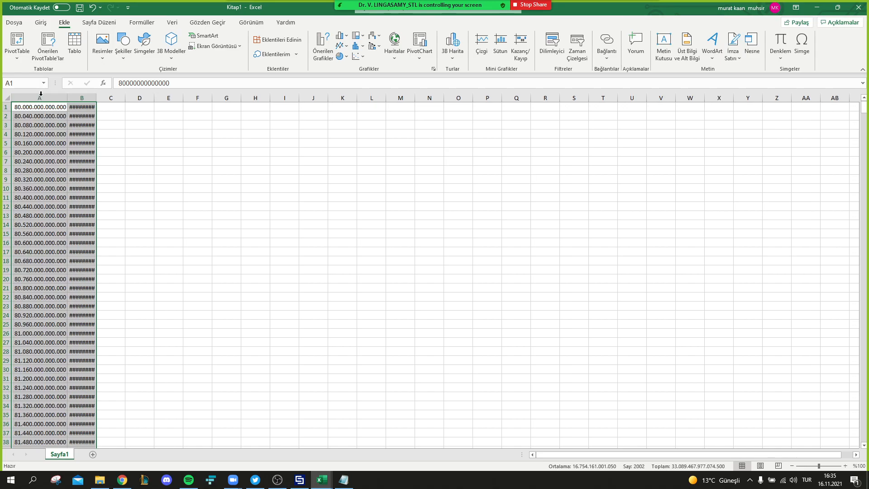
pyautogui.doubleClick(98, 97)
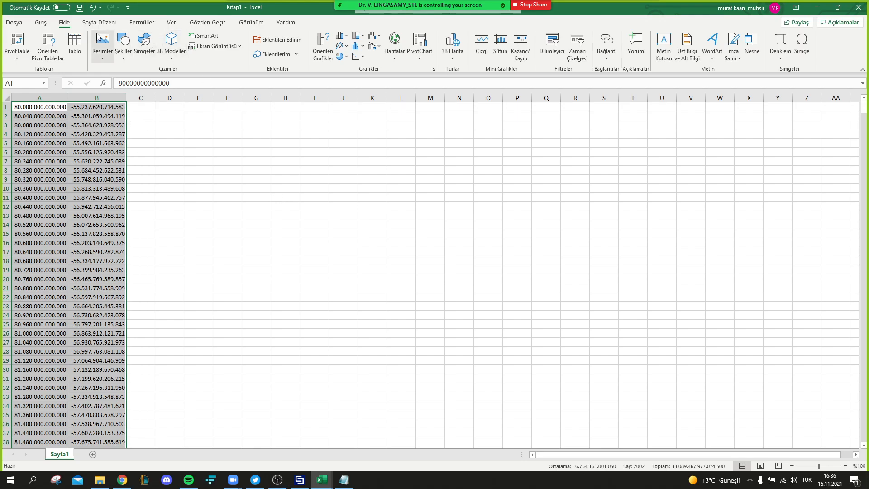
pyautogui.rightClick(69, 110)
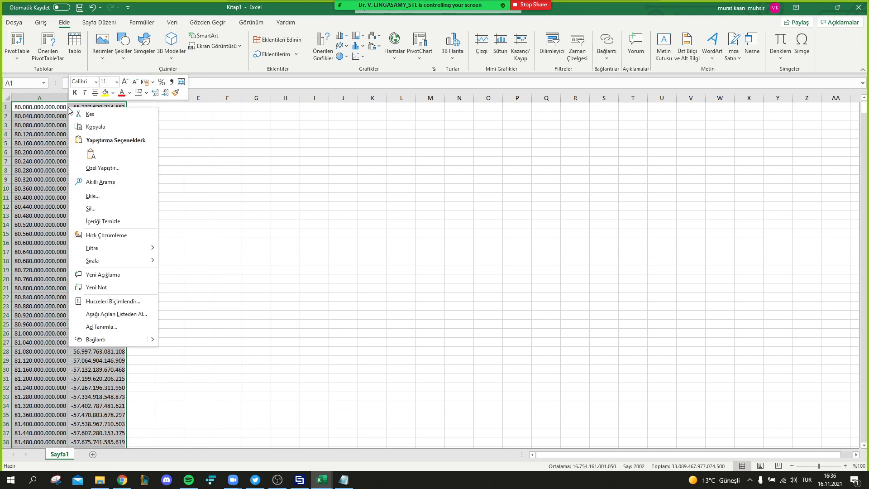
pyautogui.moveTo(127, 250)
pyautogui.moveTo(742, 486)
pyautogui.click(108, 304)
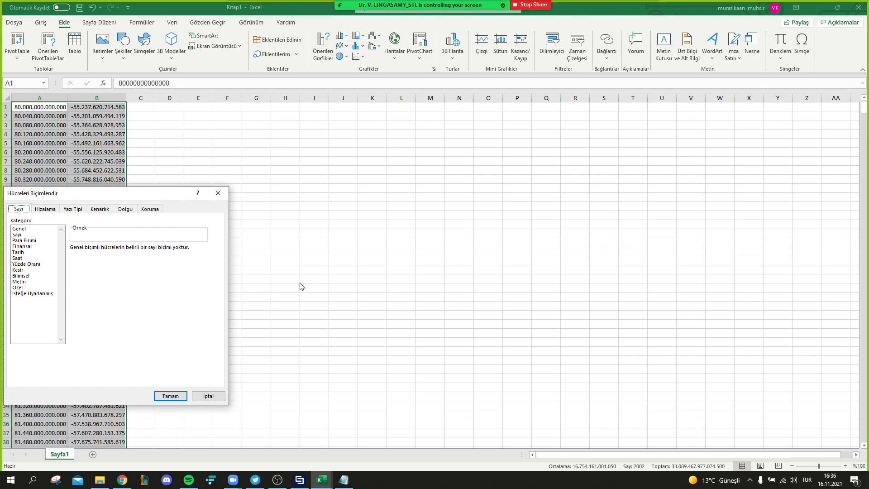
pyautogui.click(218, 193)
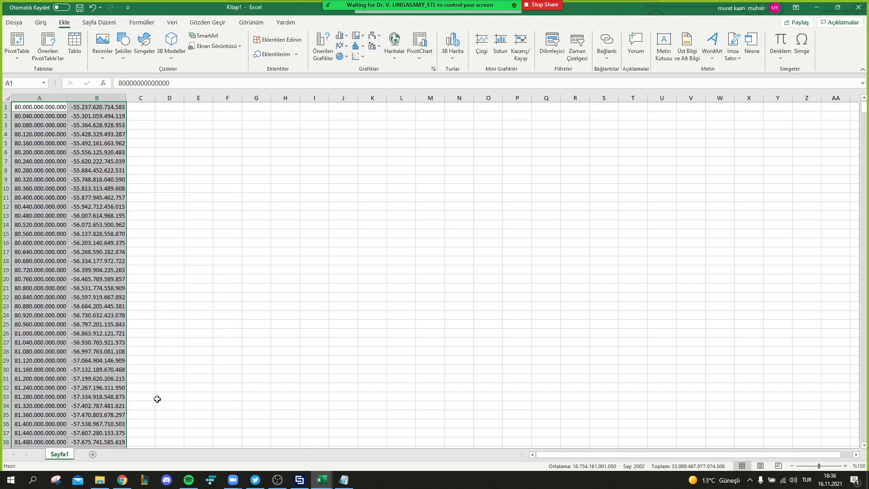
pyautogui.click(122, 479)
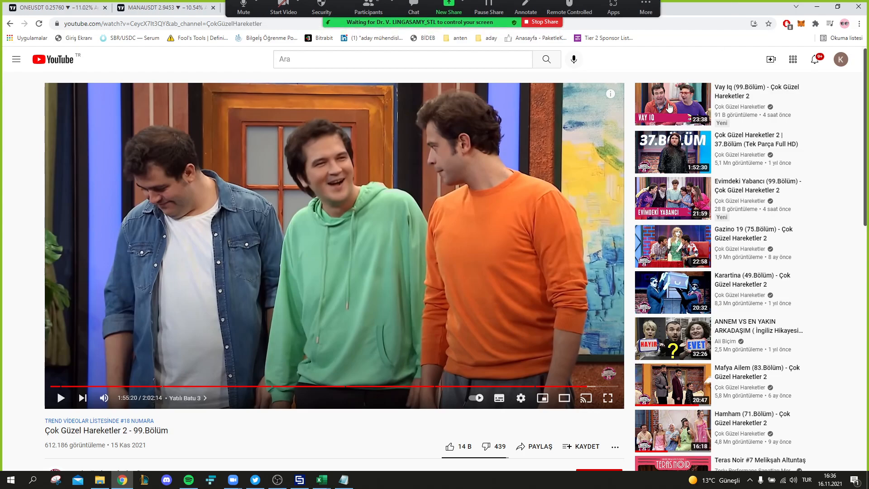
pyautogui.click(816, 7)
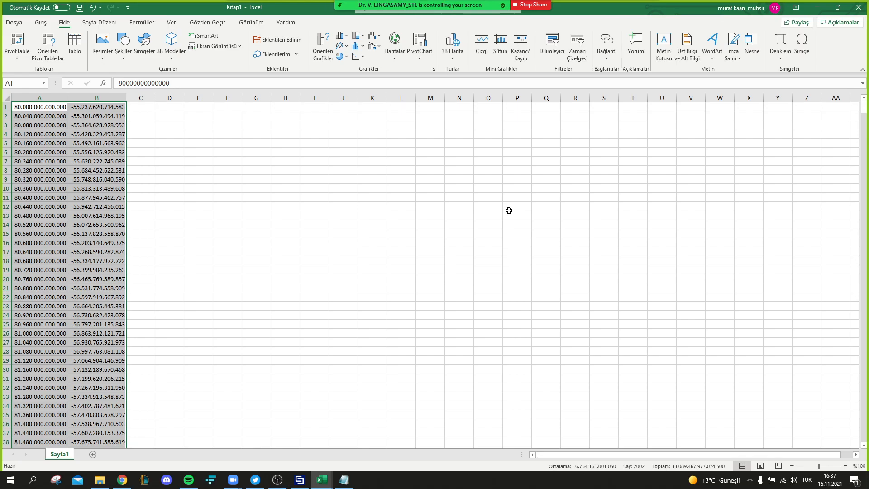
pyautogui.rightClick(508, 210)
pyautogui.press('Escape')
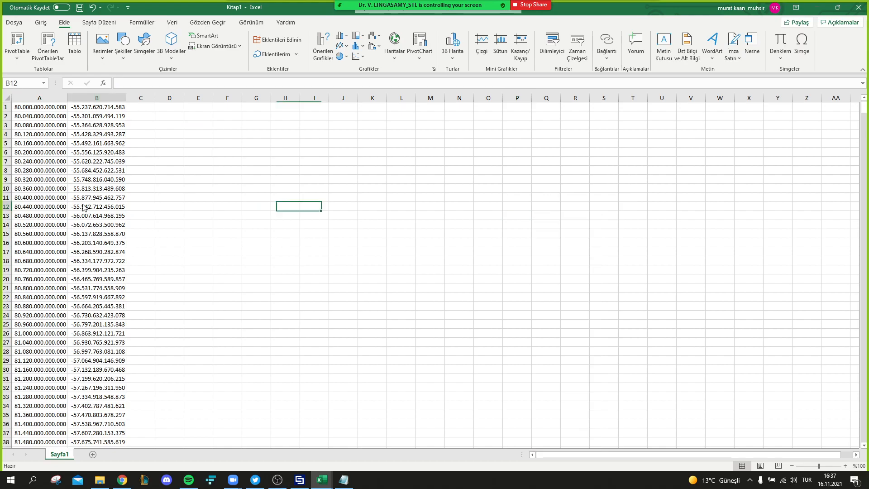
pyautogui.rightClick(84, 207)
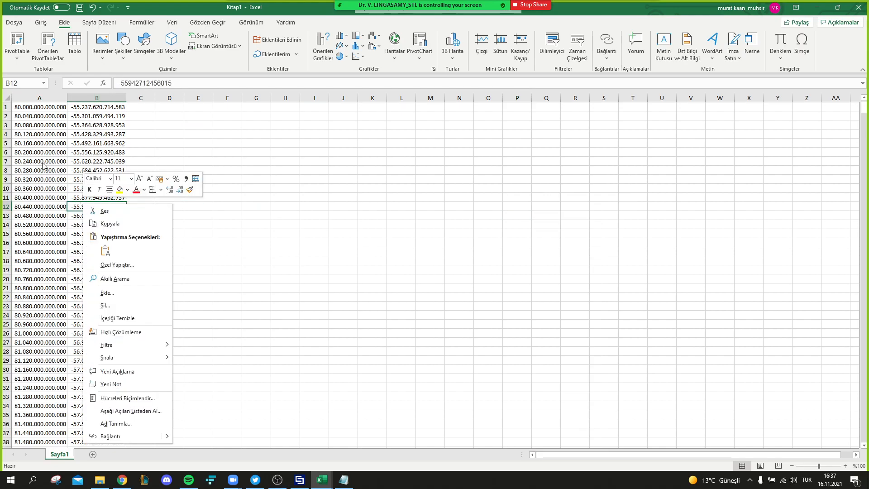
pyautogui.press('Escape')
# - Format columns A and B with the Text (Metin) number category
pyautogui.click(20, 98)
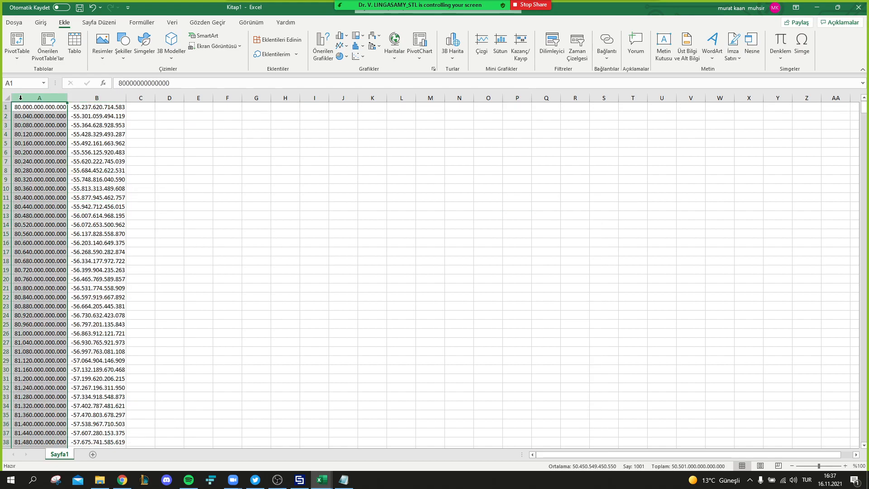
pyautogui.keyDown('ctrl'); pyautogui.click(87, 96); pyautogui.keyUp('ctrl')
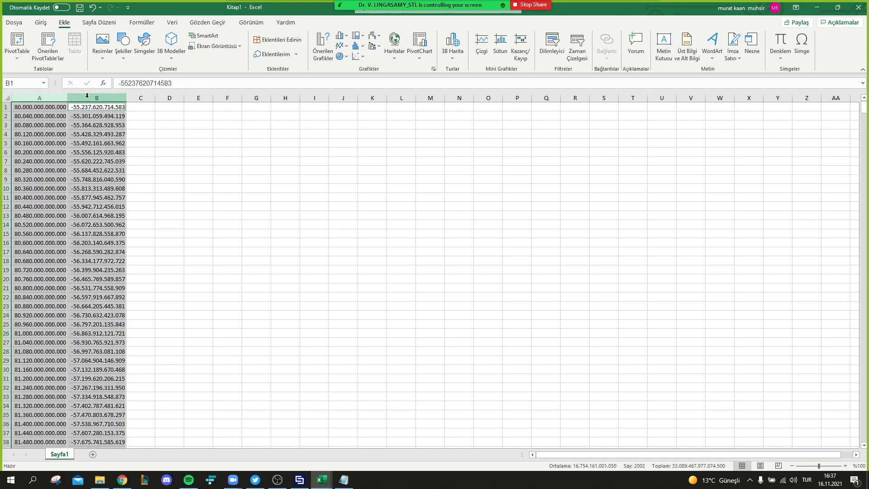
pyautogui.rightClick(83, 155)
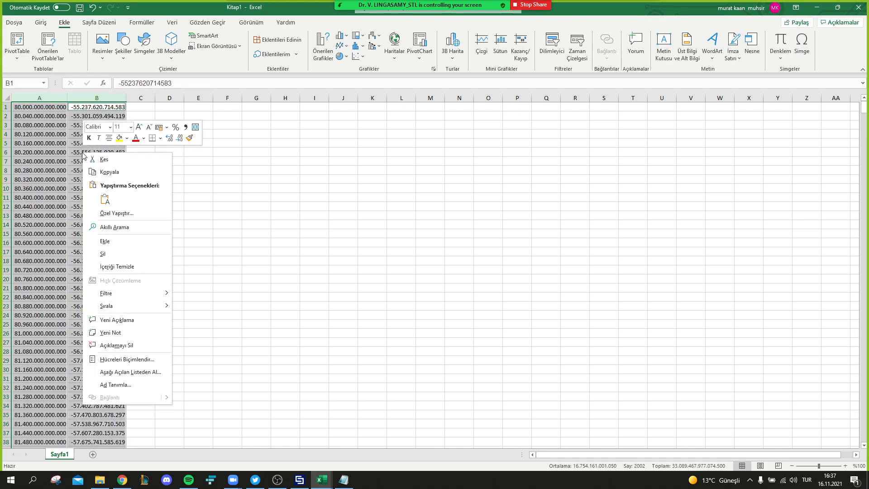
pyautogui.click(121, 361)
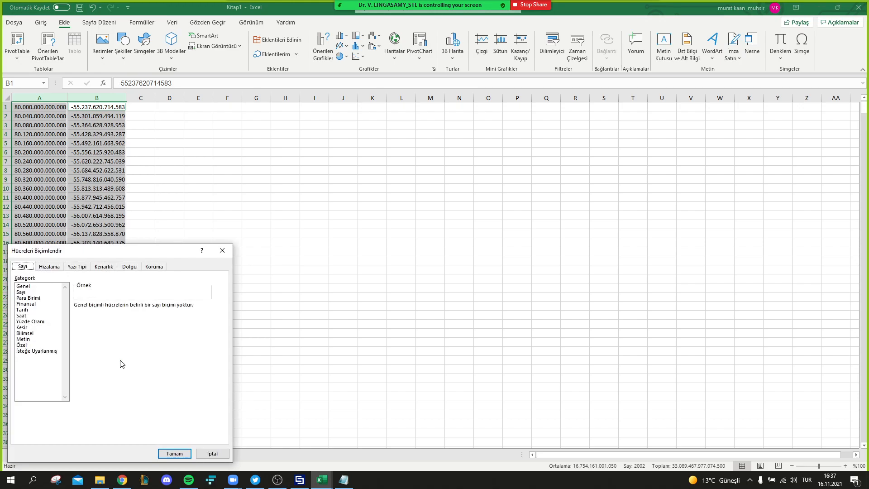
pyautogui.click(22, 339)
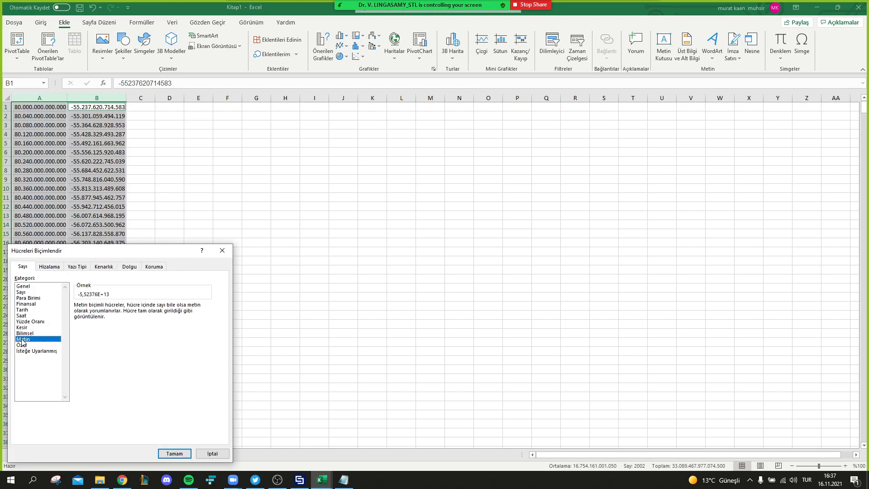
pyautogui.click(175, 454)
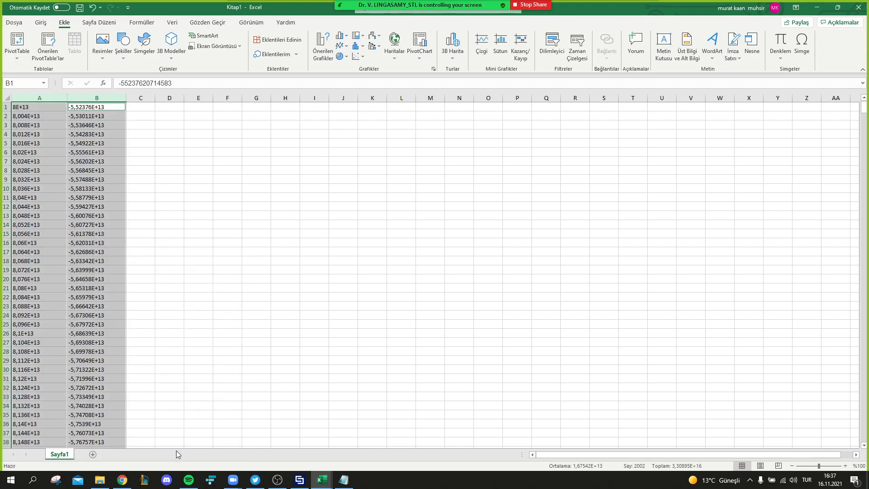
pyautogui.click(171, 161)
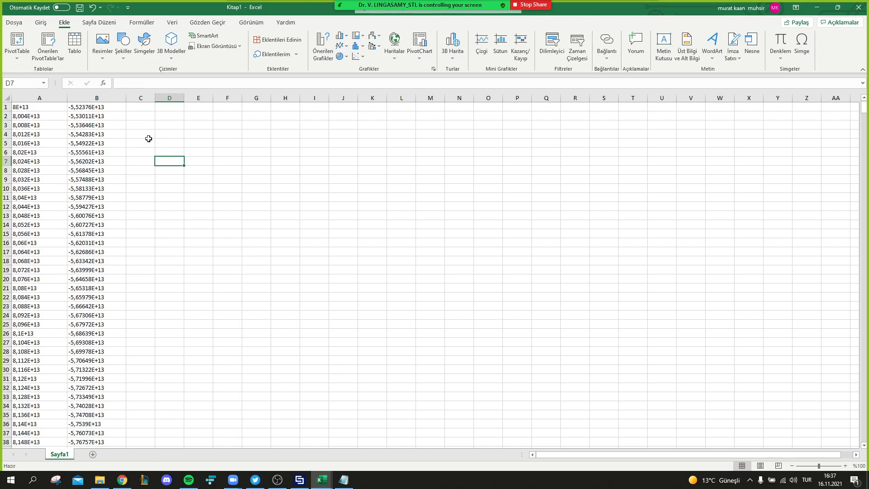
# - Select the full phase data range A1:B1001 on Sayfa1 for charting
pyautogui.click(18, 107)
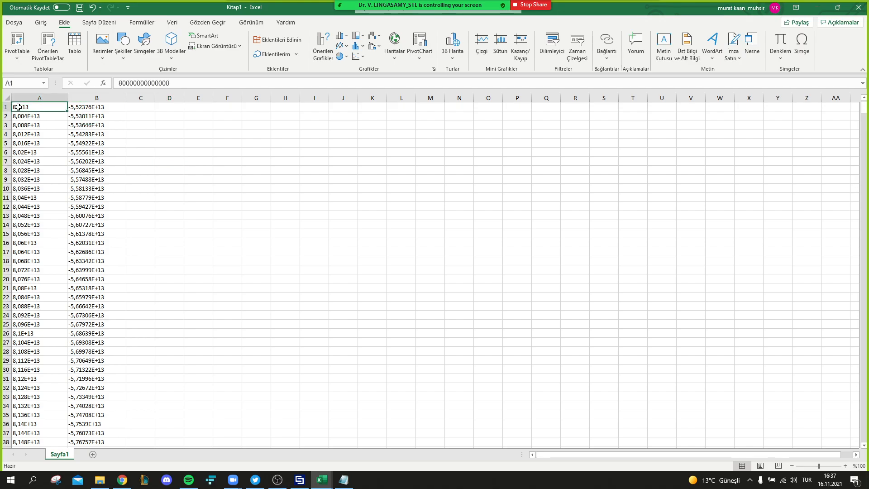
pyautogui.hotkey('shift', 'Right')
pyautogui.hotkey('ctrl', 'shift', 'Down')
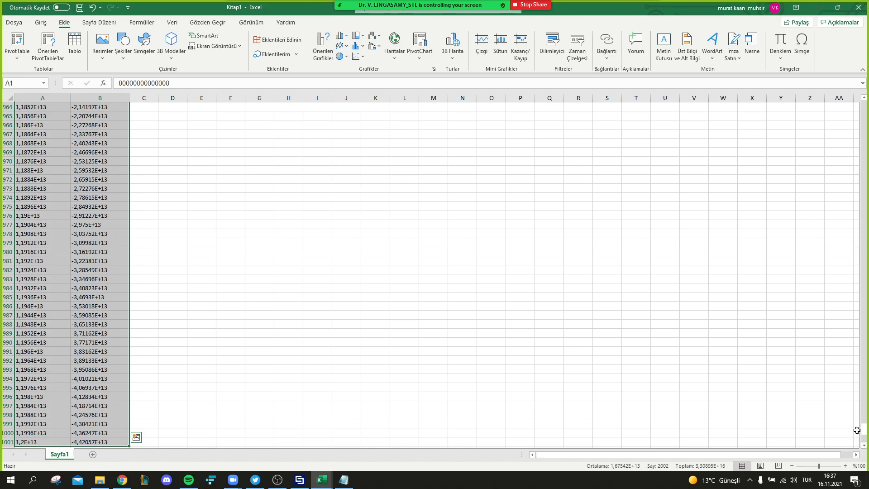
pyautogui.moveTo(865, 433); pyautogui.dragTo(848, 96)
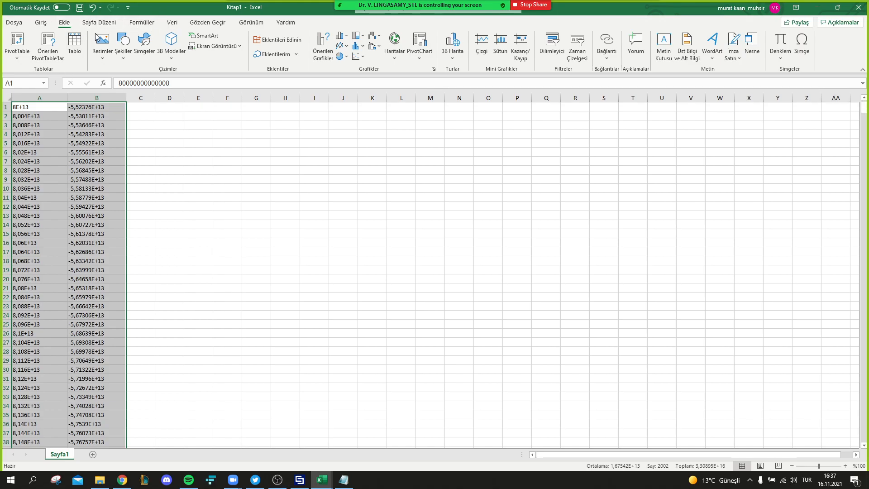
# - Try a 2-D line chart with markers without the column A series, and delete that chart
pyautogui.click(346, 47)
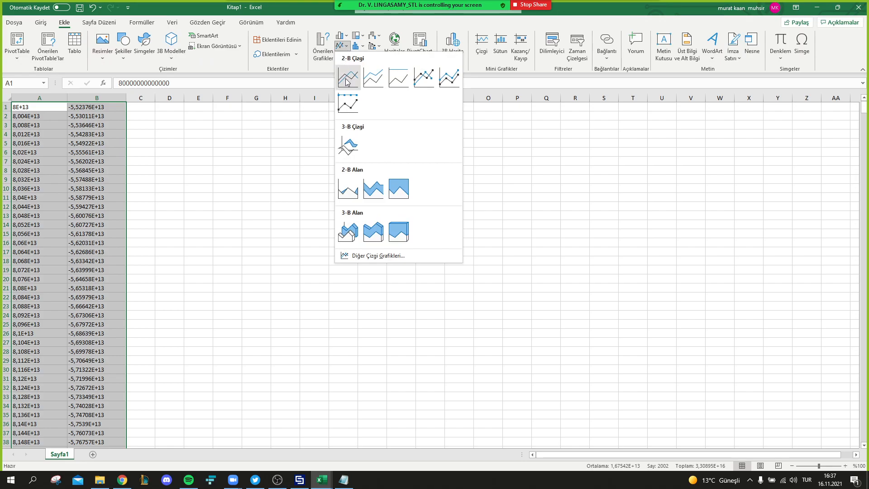
pyautogui.click(424, 78)
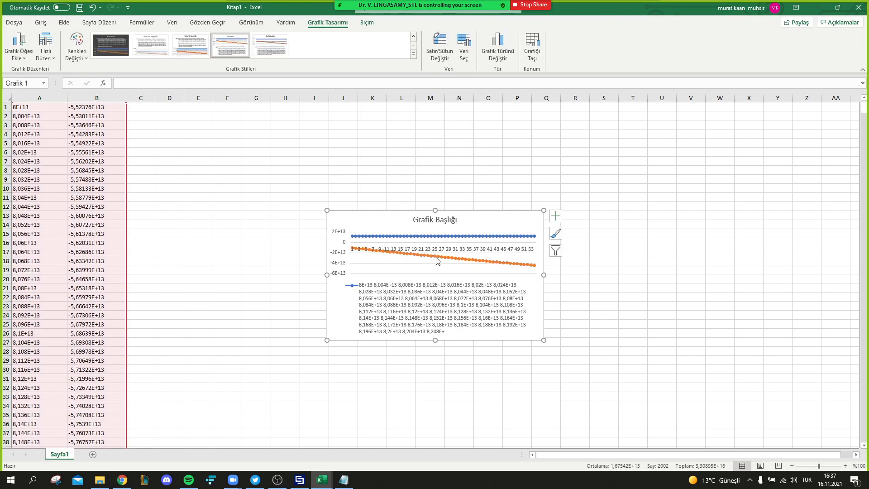
pyautogui.click(454, 233)
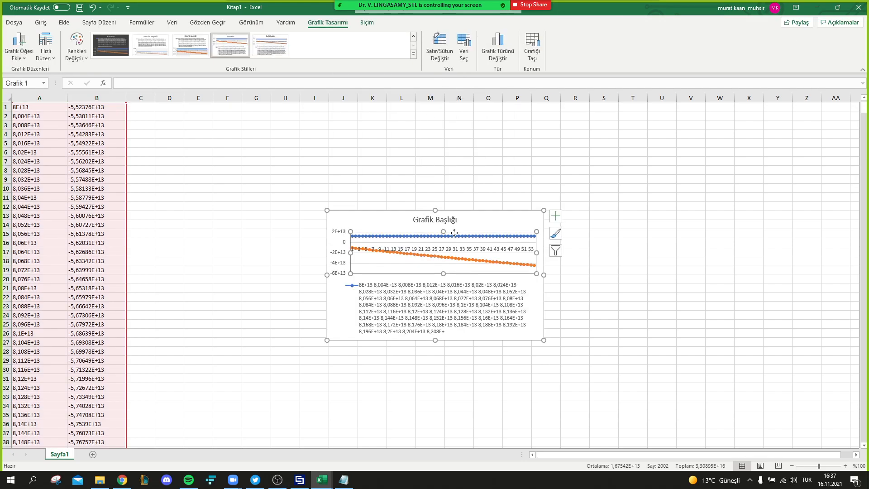
pyautogui.click(455, 235)
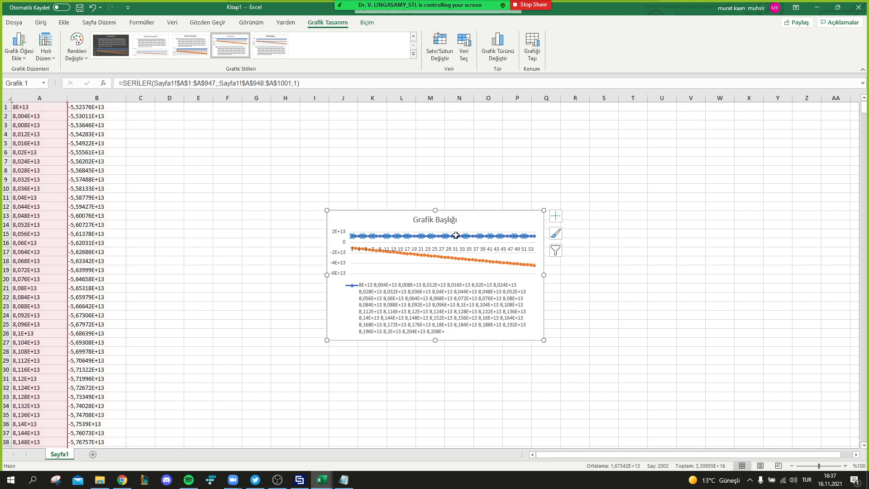
pyautogui.press('Delete')
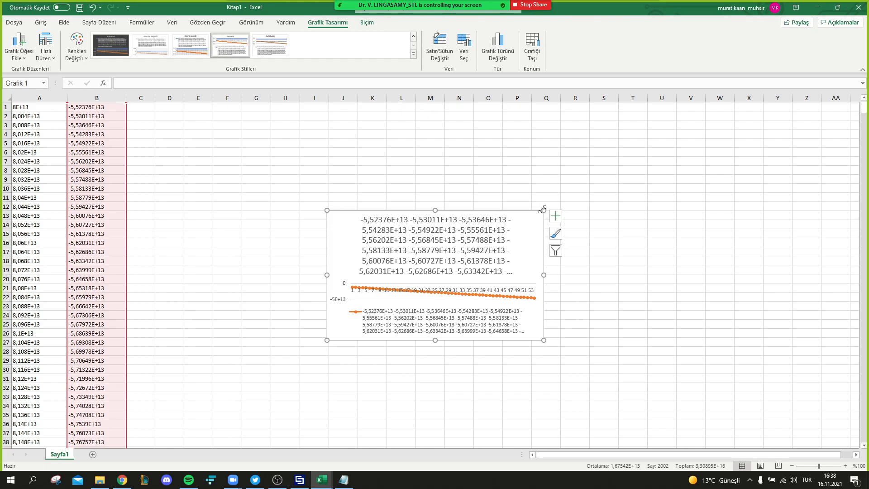
pyautogui.press('Delete')
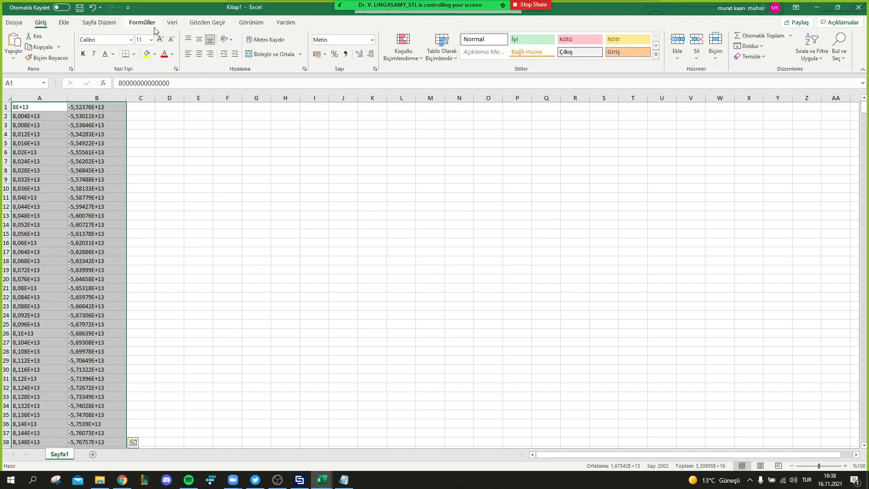
# - Insert a plain 2-D line chart, without markers, from the selected data in columns A and B
pyautogui.click(63, 22)
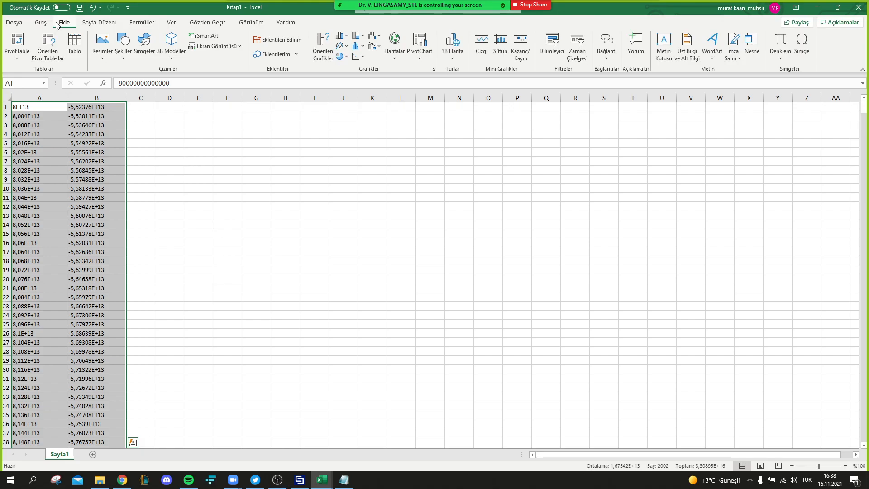
pyautogui.click(343, 46)
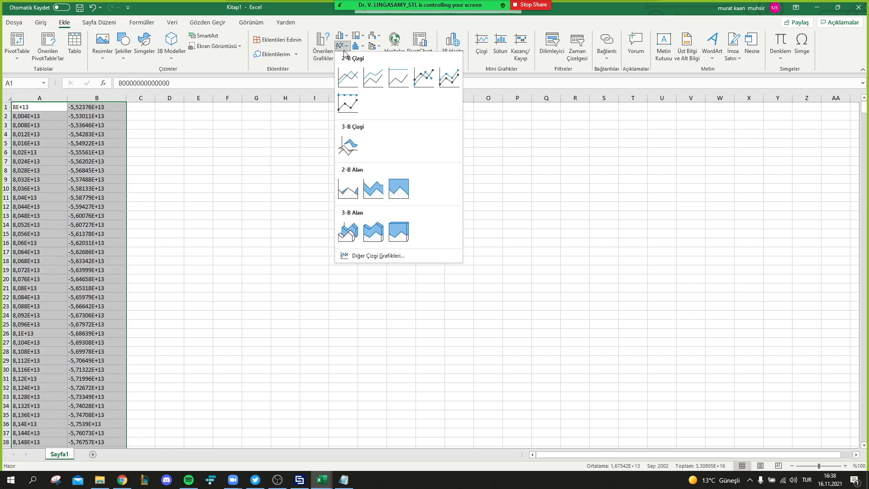
pyautogui.click(344, 81)
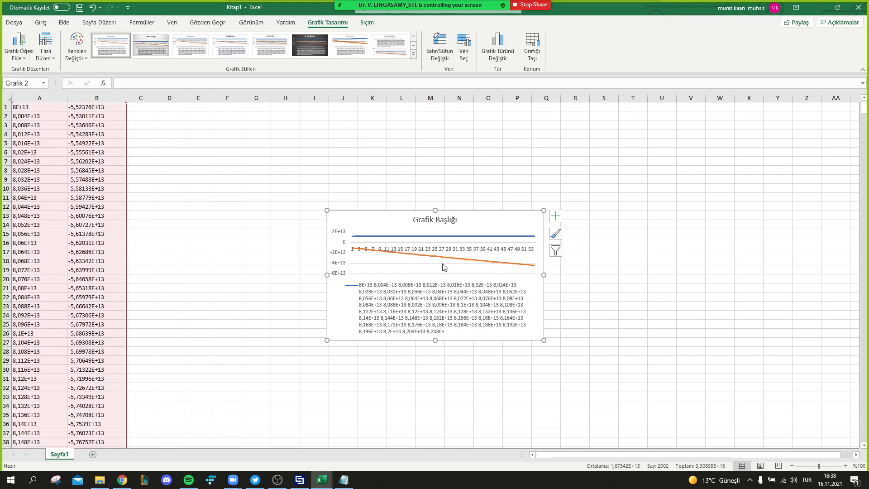
# - Remove the column A series from the line chart and enlarge the chart to span about columns J to S
pyautogui.click(462, 237)
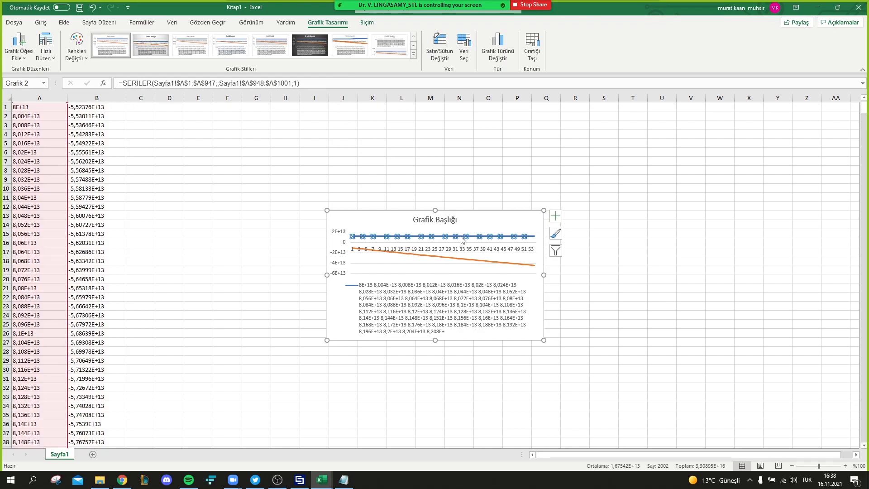
pyautogui.press('Delete')
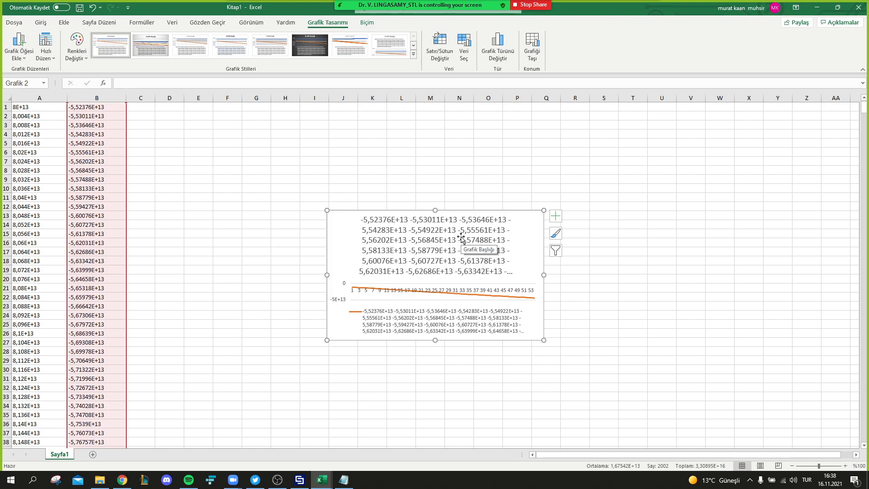
pyautogui.moveTo(544, 210); pyautogui.dragTo(624, 132)
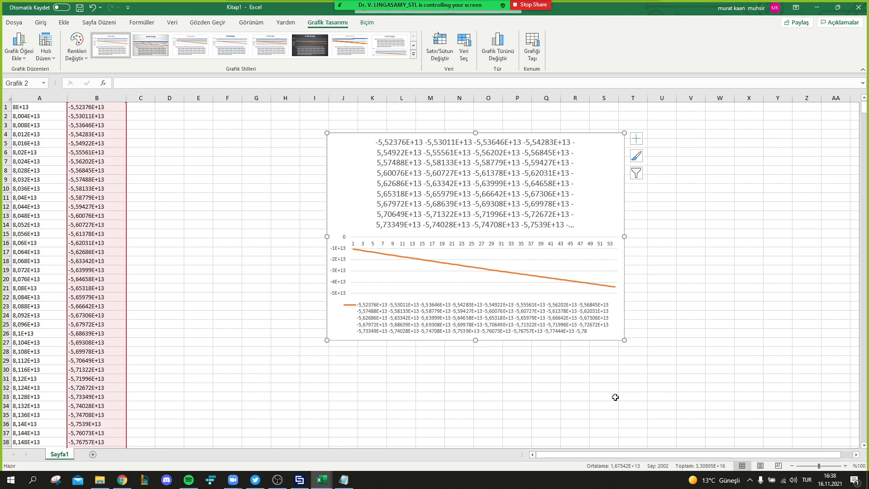
# - Add a new blank worksheet after Sayfa1 in the Kitap1 workbook
pyautogui.click(190, 204)
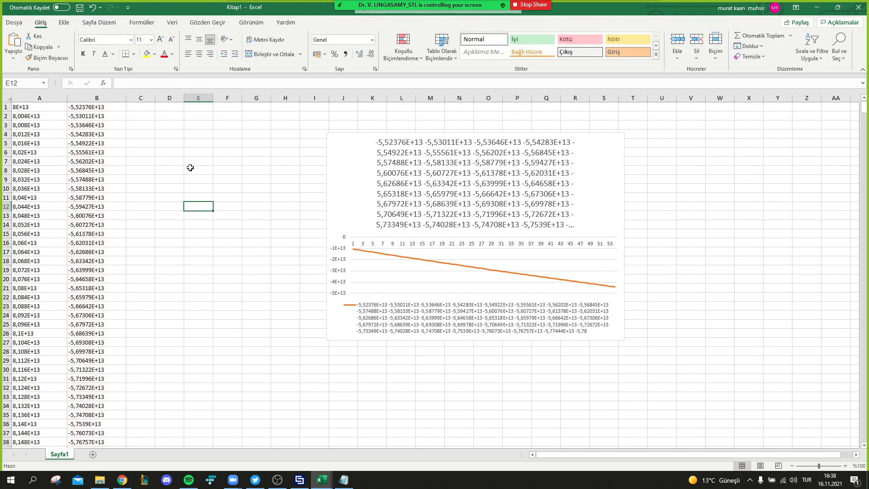
pyautogui.click(100, 107)
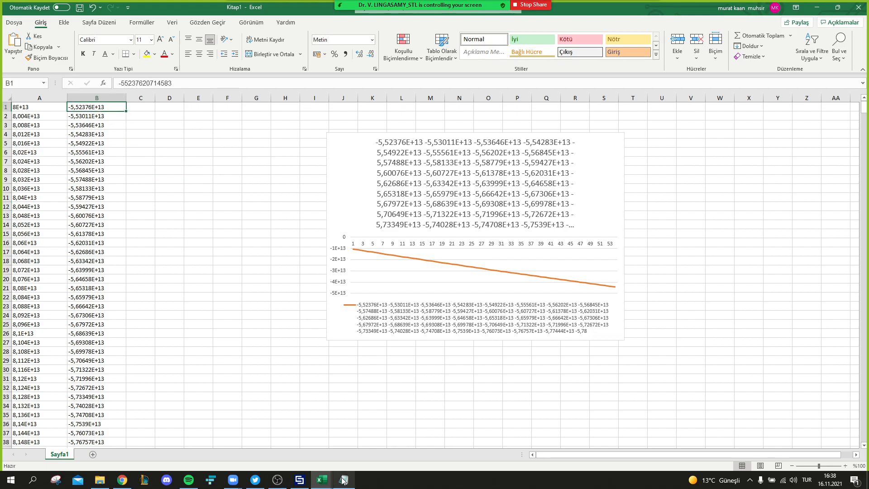
pyautogui.click(94, 454)
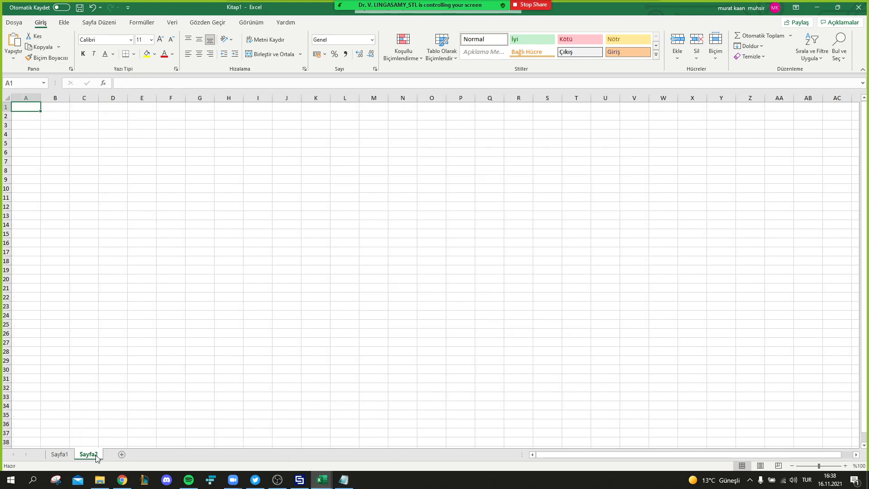
# - Put the open YouTube window away and search Google for "excel" in a new Chrome window
pyautogui.click(123, 479)
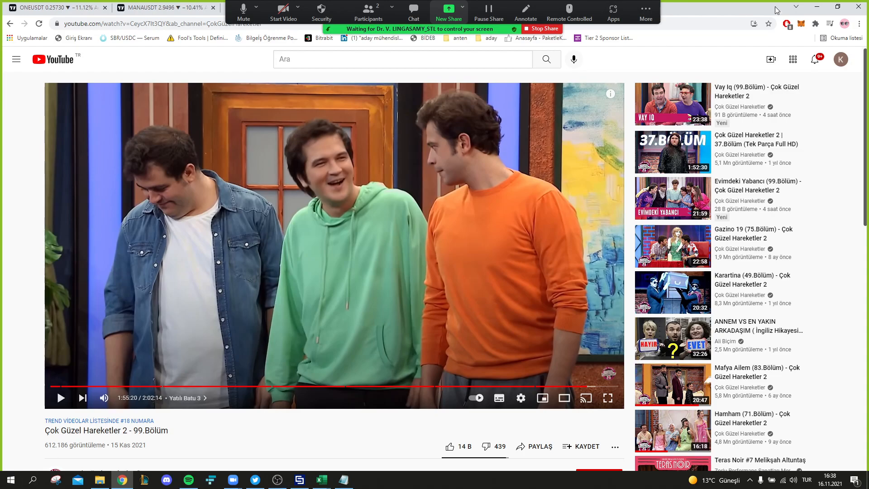
pyautogui.click(818, 8)
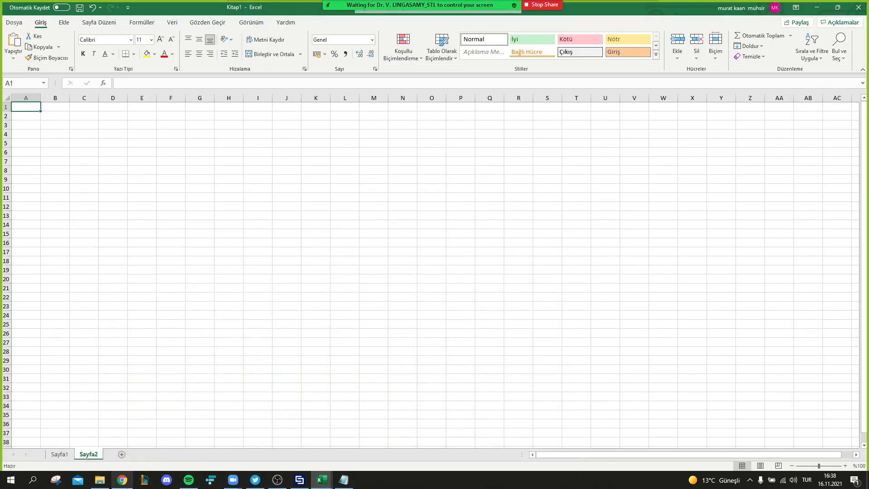
pyautogui.click(126, 487)
pyautogui.rightClick(126, 486)
pyautogui.click(121, 431)
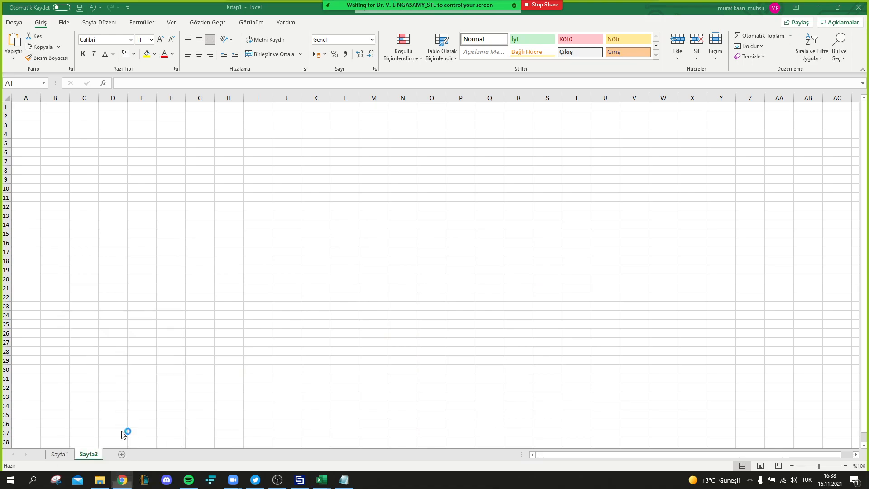
pyautogui.write('exce')
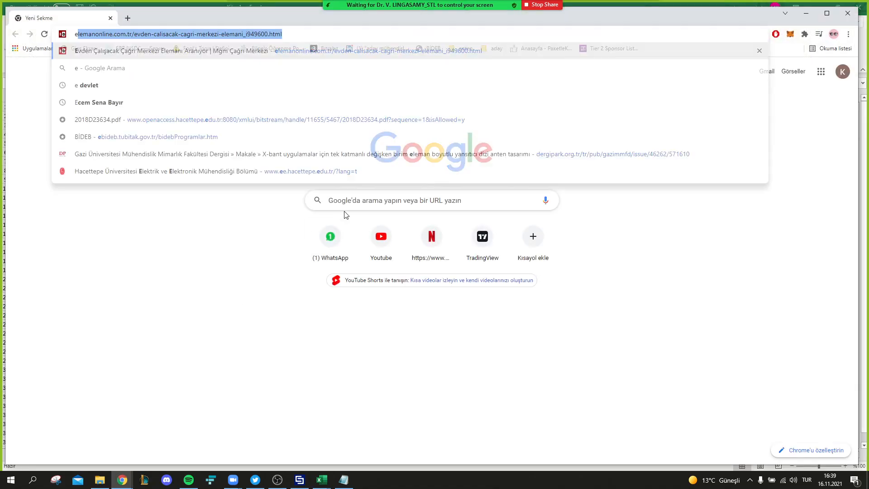
pyautogui.press('Down')
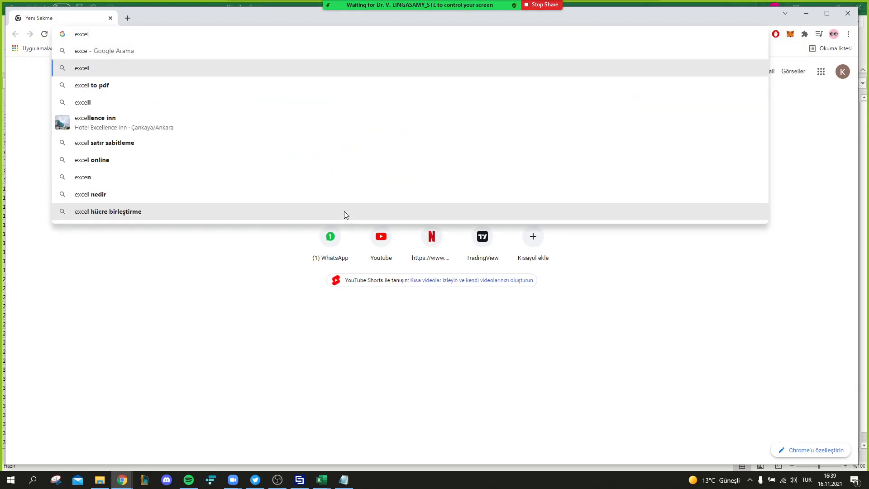
pyautogui.press('Return')
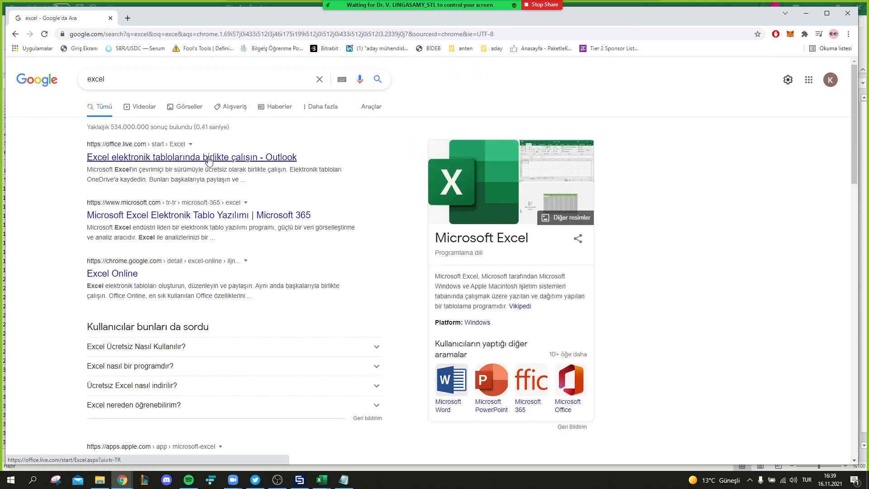
# - Open the office.live.com Excel search result and go from its settings to the page for changing the language
pyautogui.click(209, 158)
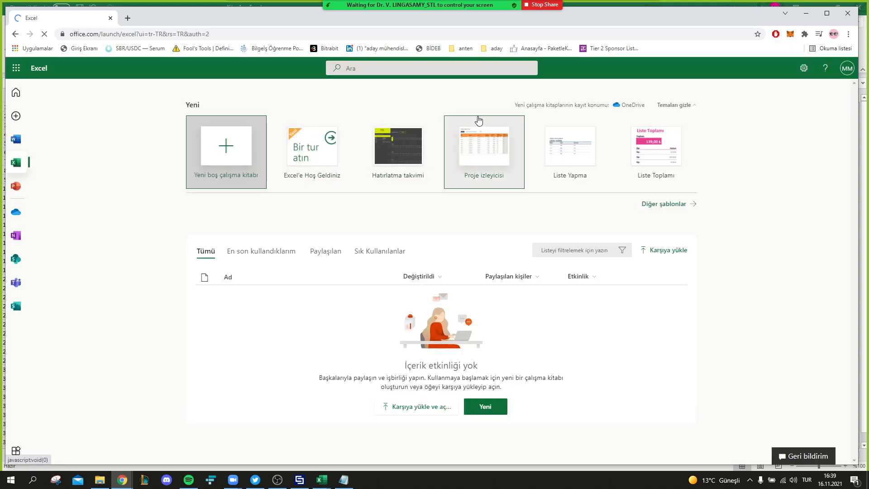
pyautogui.click(802, 69)
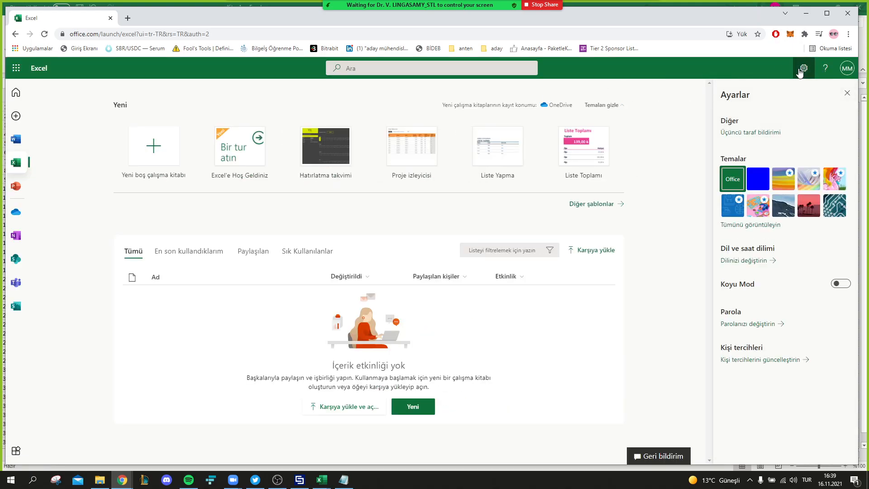
pyautogui.click(755, 261)
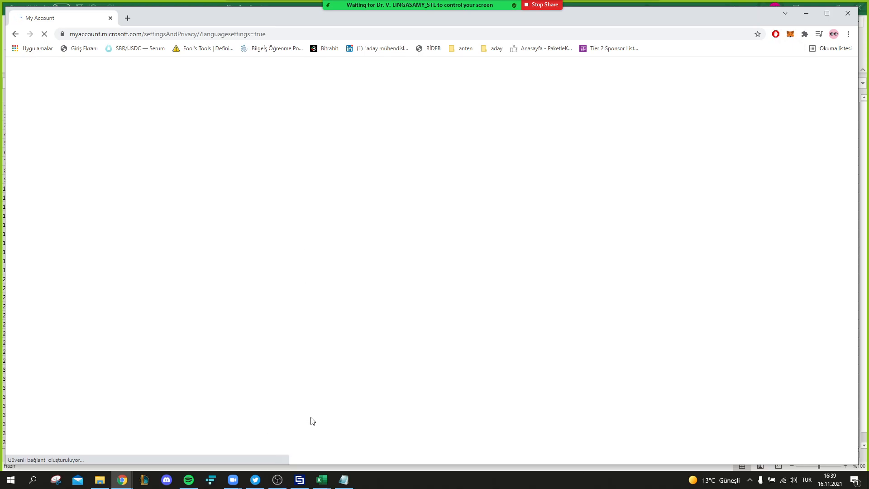
# - Switch to the Untitled_0 project in CST Studio Suite and display the swept S1,1 curves as phase in degrees
pyautogui.moveTo(302, 483)
pyautogui.click(310, 434)
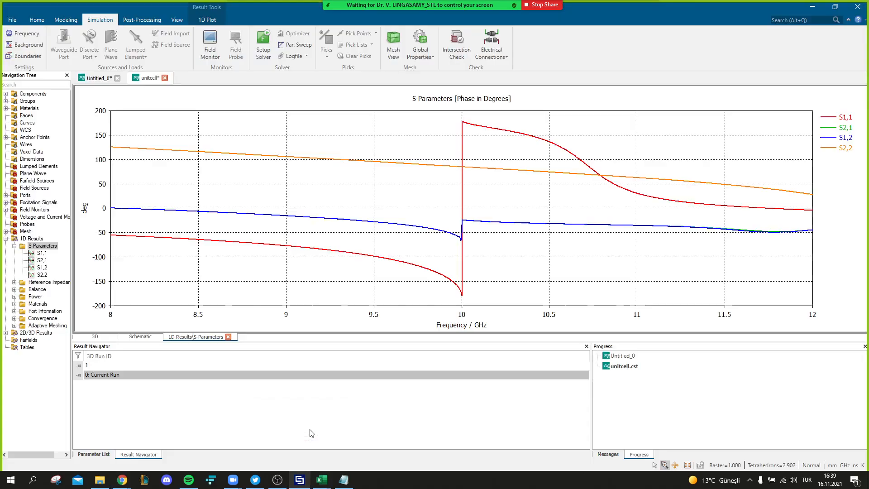
pyautogui.click(96, 78)
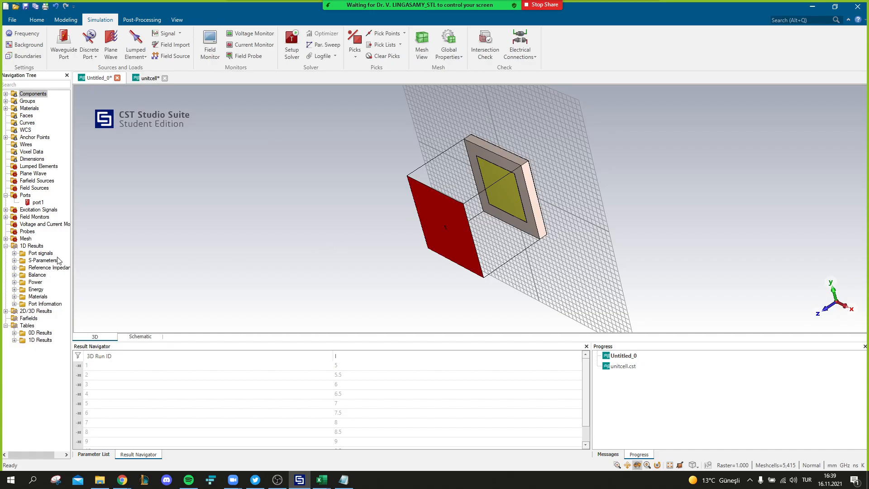
pyautogui.click(36, 261)
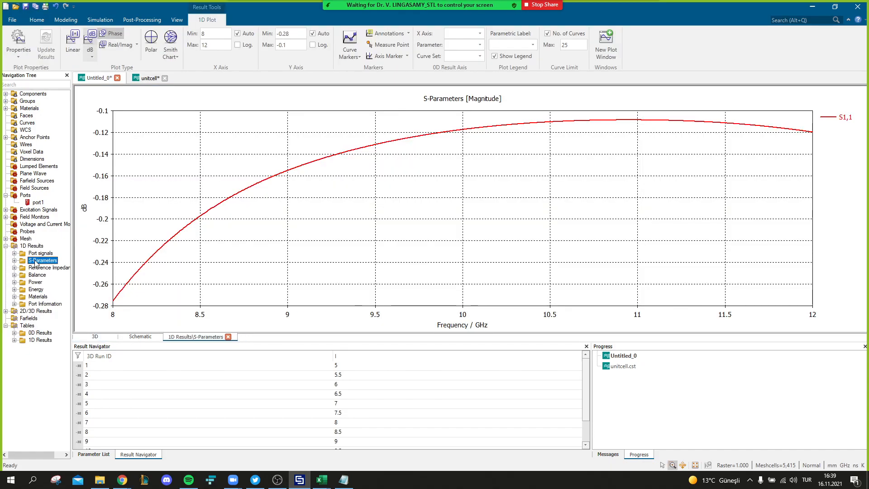
pyautogui.click(14, 261)
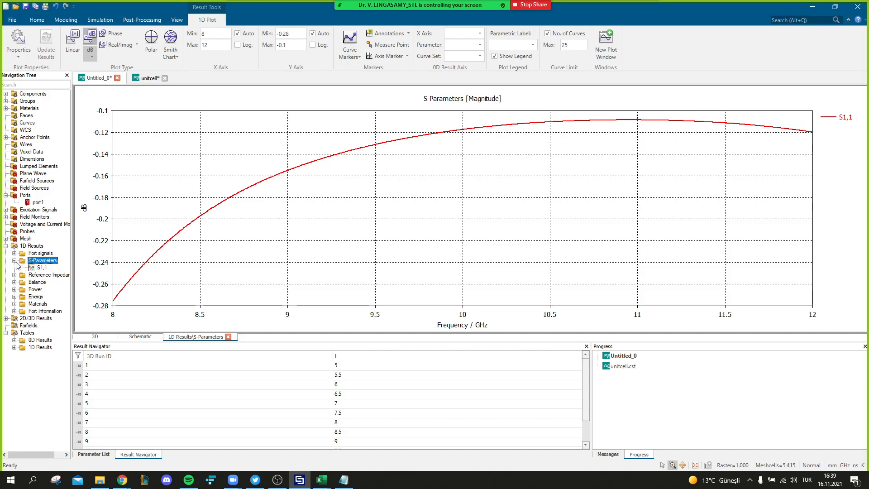
pyautogui.click(42, 267)
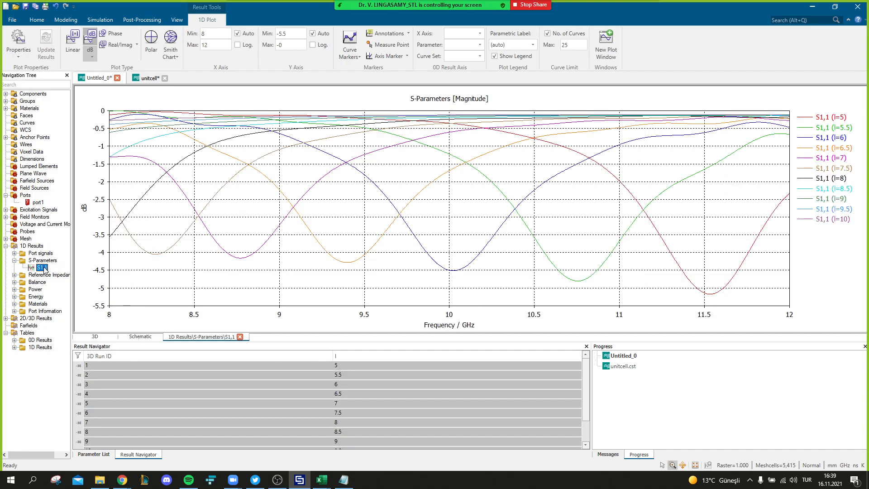
pyautogui.click(118, 36)
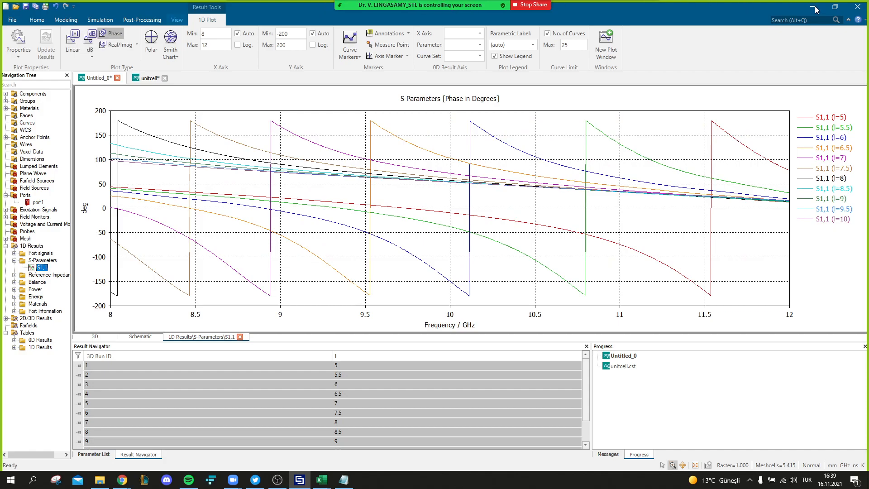
# - Display the S1,1_0D_yAtX table from the 0D results to examine the values against parameter l
pyautogui.click(14, 339)
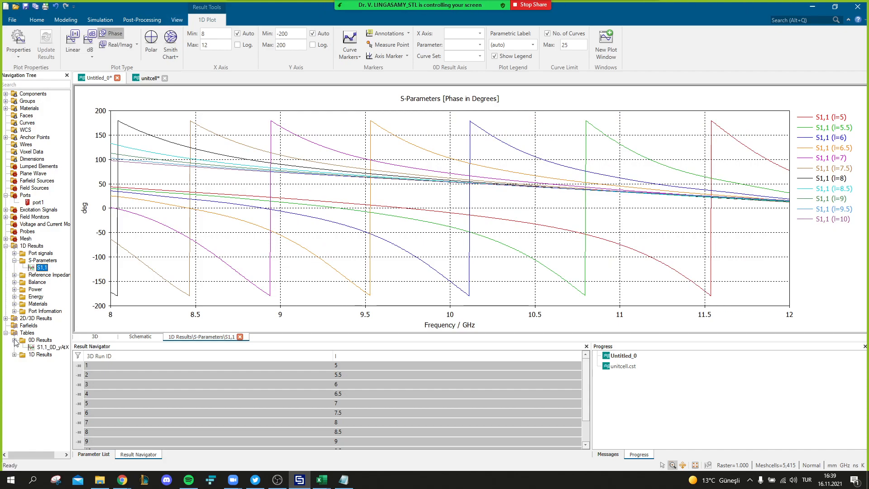
pyautogui.click(38, 349)
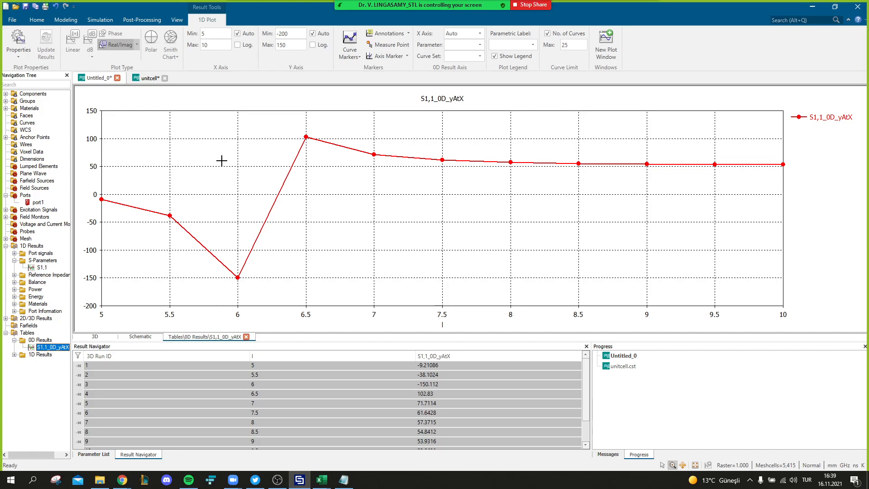
# - Display the swept S1,1 phase curves and isolate the run with l = 7.5
pyautogui.click(41, 267)
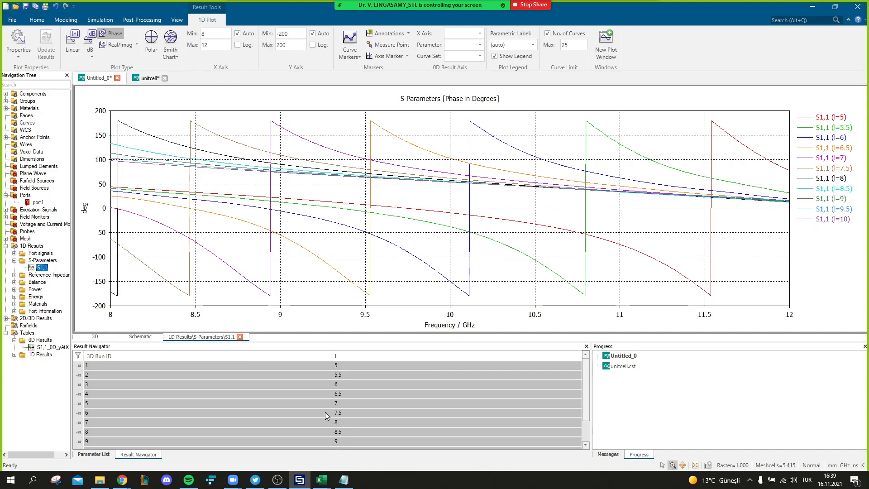
pyautogui.click(363, 415)
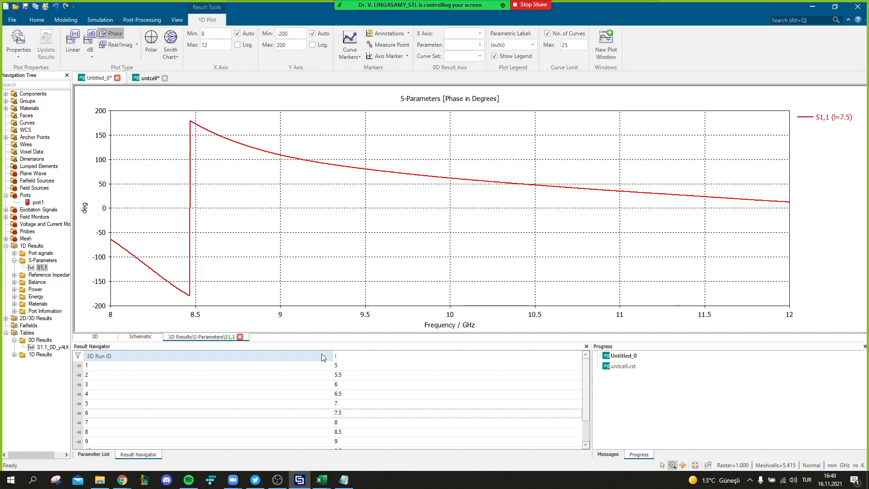
# - Switch to the Microsoft account page in Chrome and set the display language to English (United States), declining to sign out
pyautogui.click(122, 479)
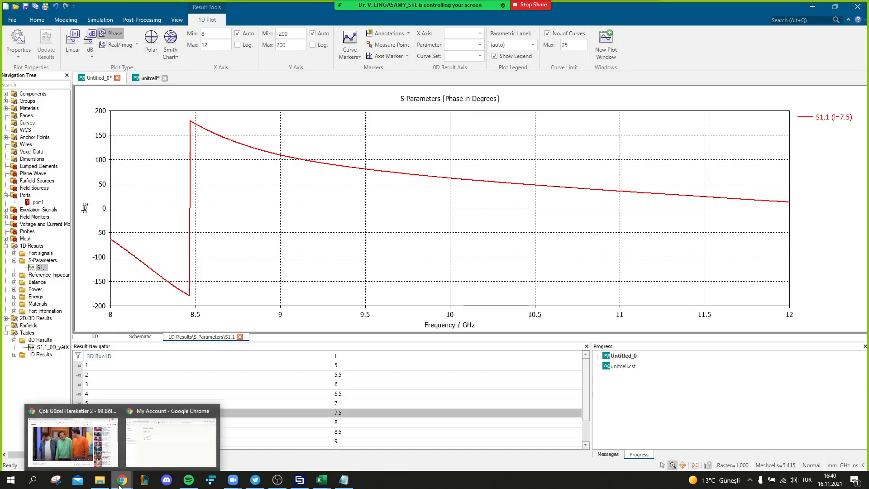
pyautogui.click(195, 439)
pyautogui.click(257, 184)
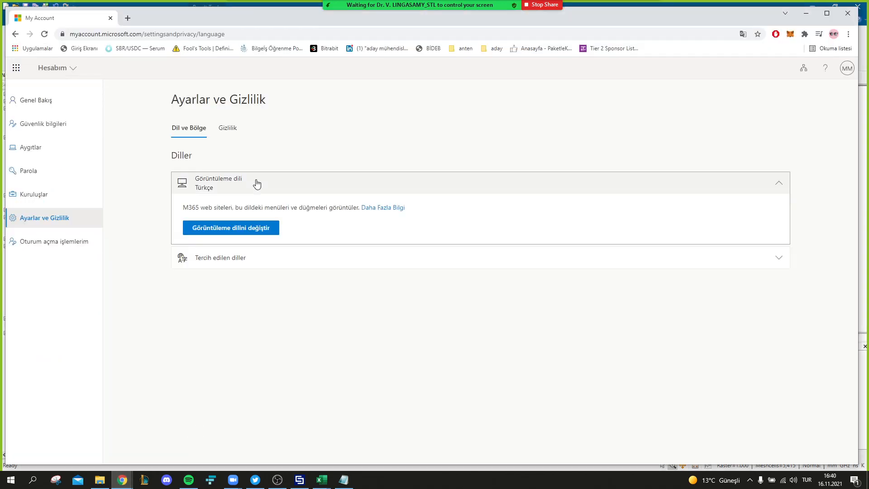
pyautogui.click(250, 228)
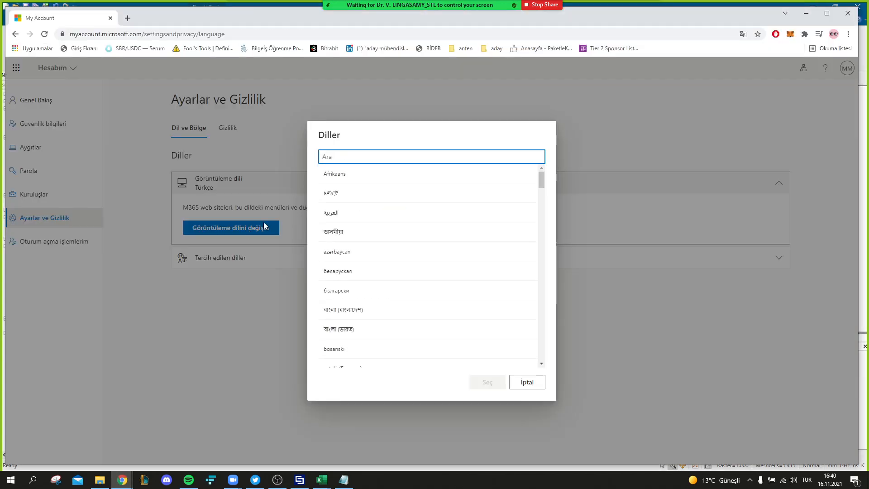
pyautogui.write('eng')
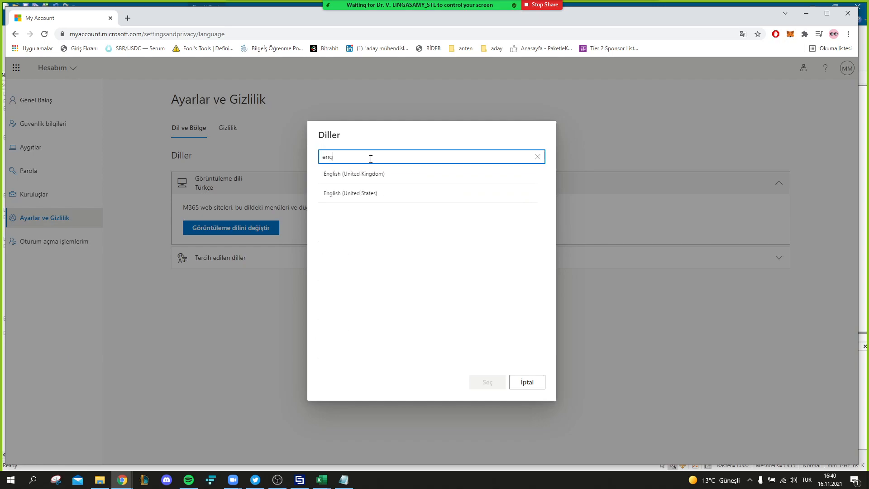
pyautogui.click(352, 198)
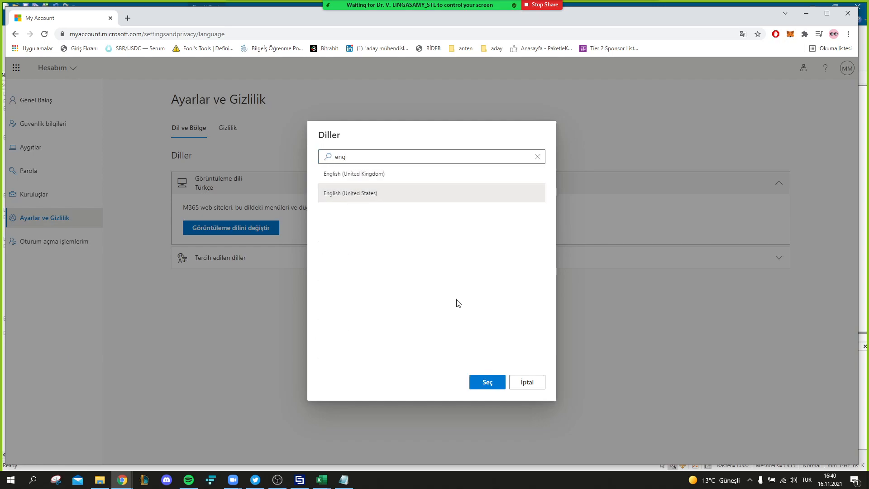
pyautogui.click(479, 383)
pyautogui.click(477, 283)
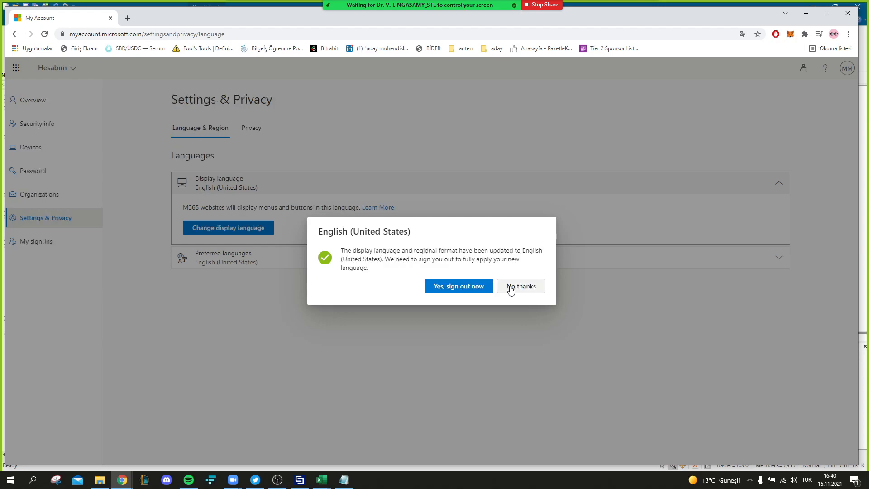
pyautogui.click(511, 289)
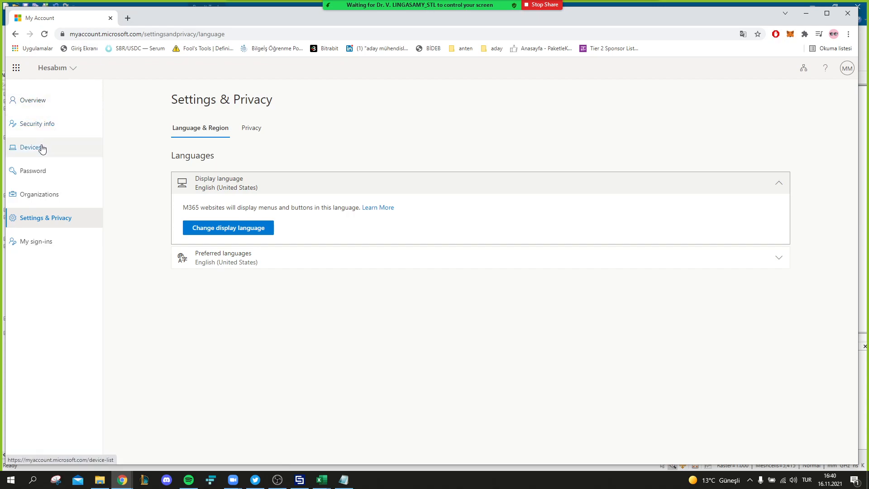
# - Go from the account overview to Excel for the web and create a blank workbook
pyautogui.click(39, 107)
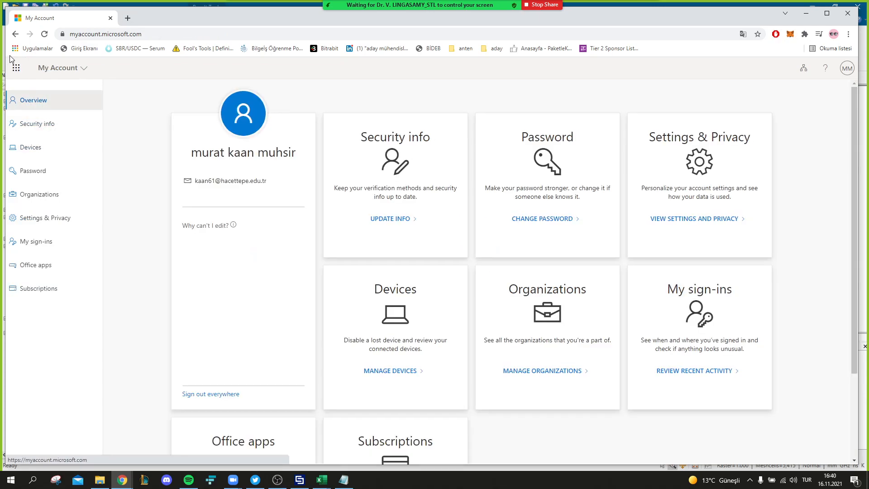
pyautogui.click(17, 68)
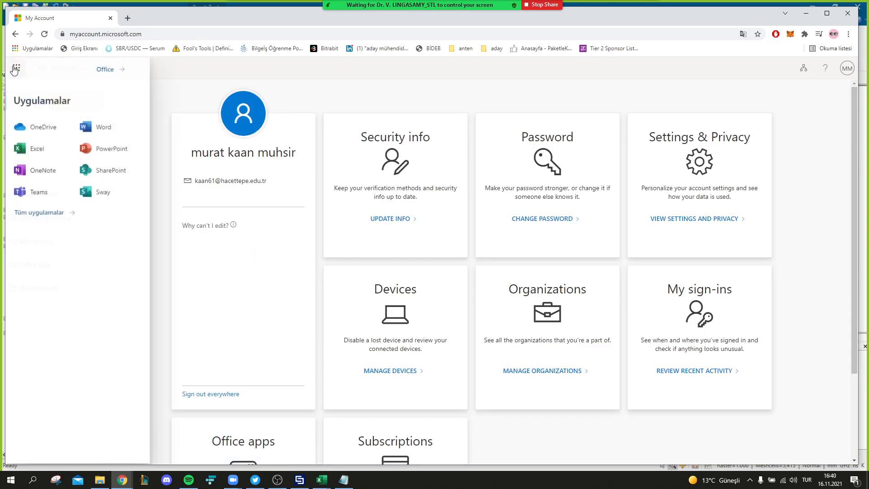
pyautogui.click(36, 149)
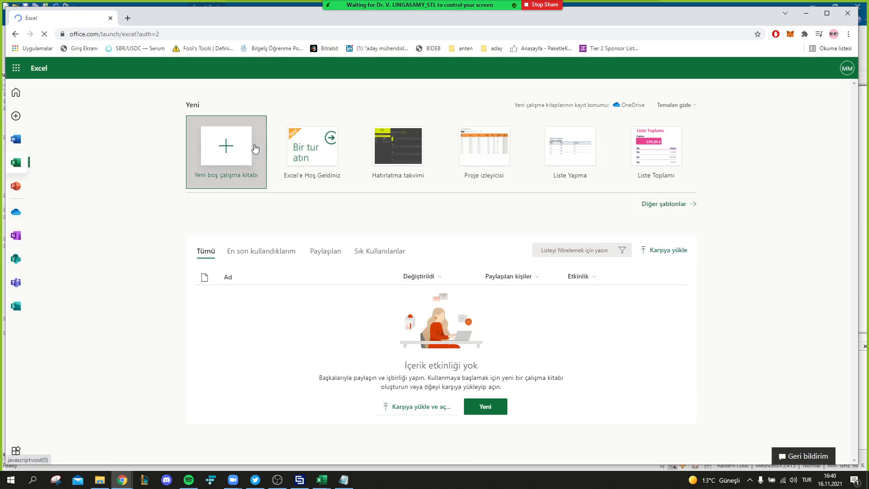
pyautogui.click(226, 147)
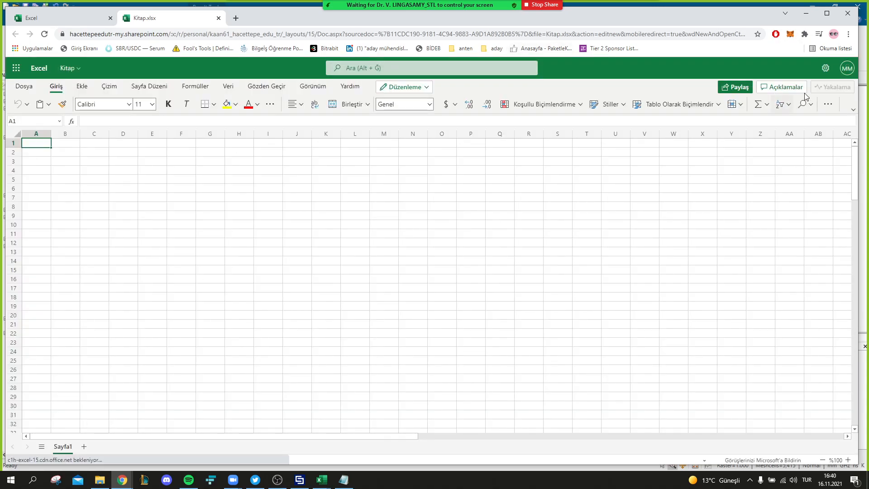
# - Open the language settings from the workbook and check the account's language, privacy and overview pages
pyautogui.click(825, 68)
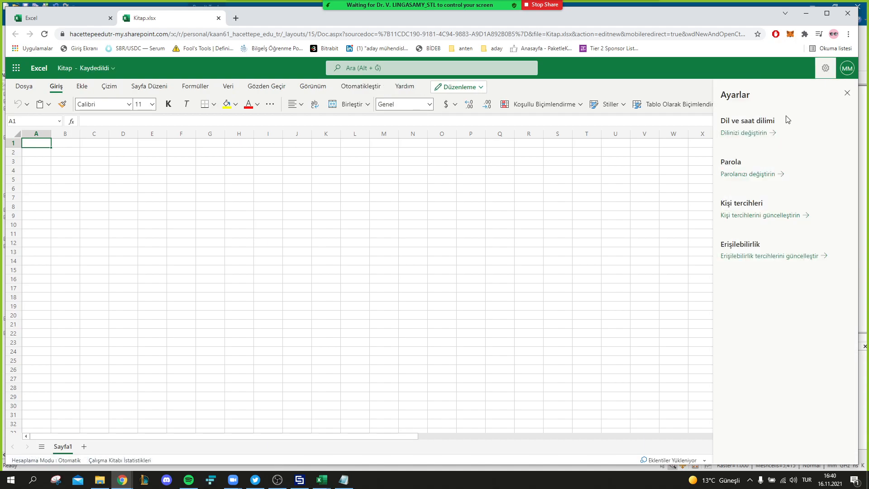
pyautogui.click(751, 134)
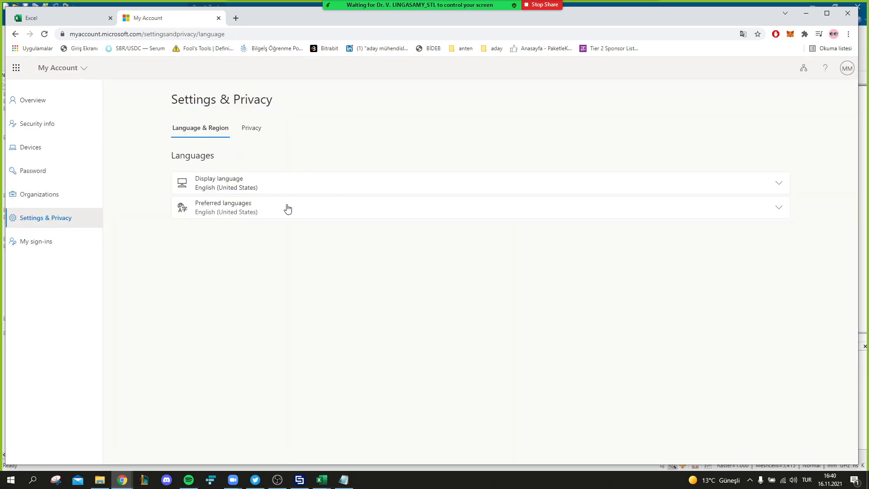
pyautogui.click(252, 128)
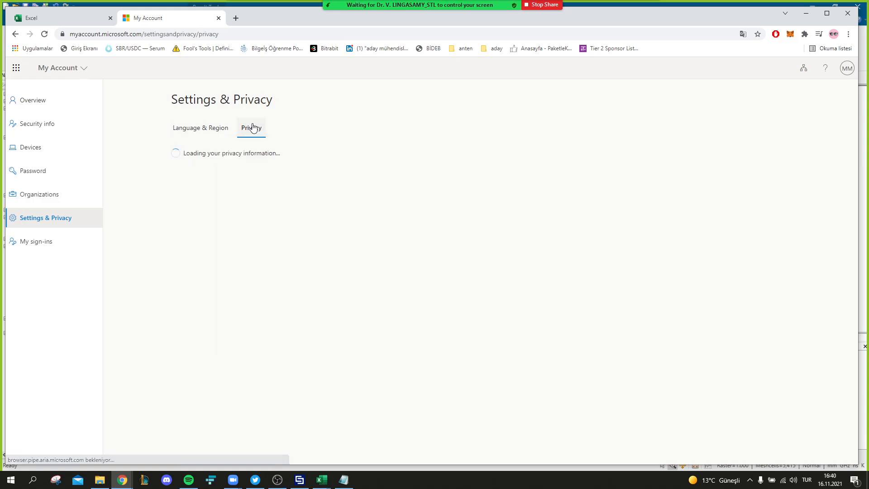
pyautogui.click(198, 131)
pyautogui.click(45, 100)
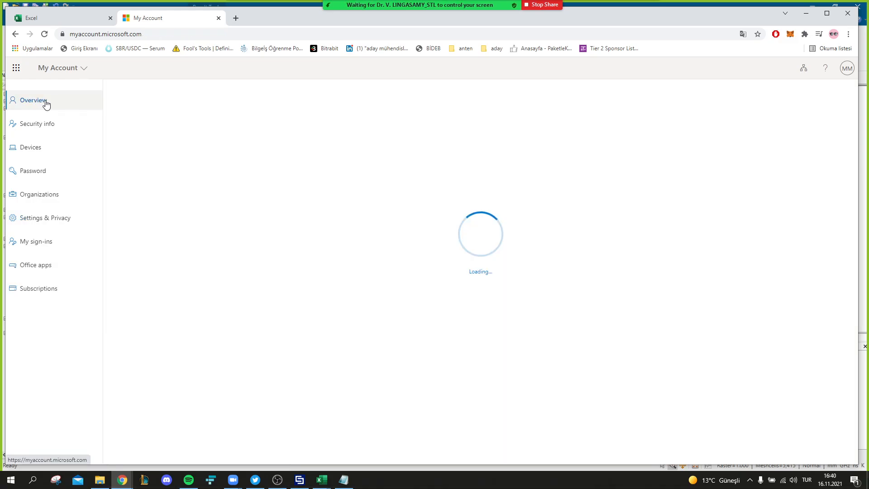
pyautogui.scroll(-2, 373, 197)
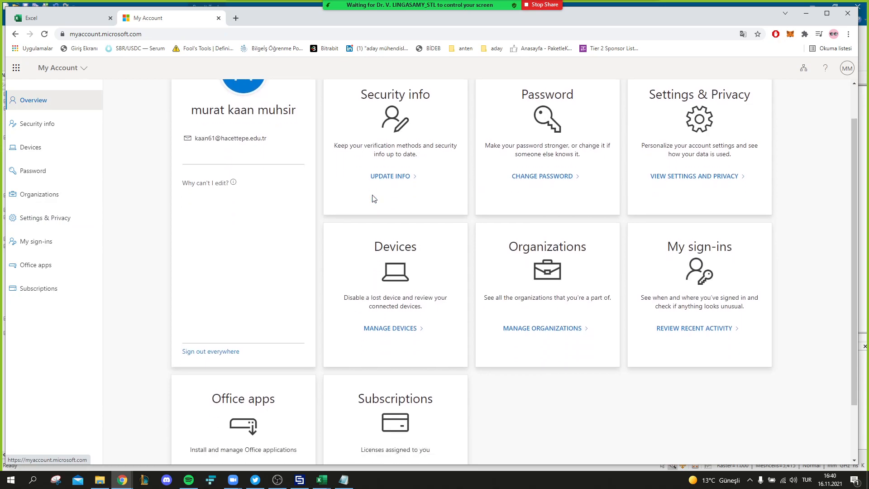
pyautogui.scroll(1, 373, 198)
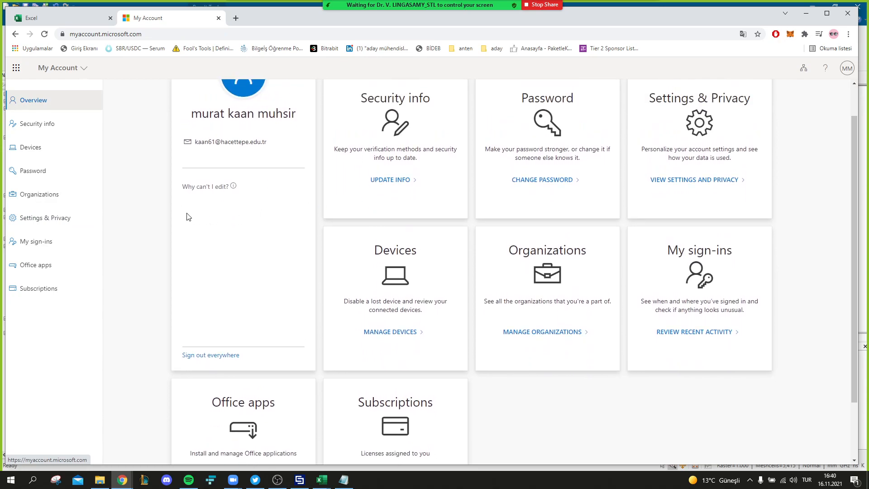
pyautogui.scroll(1, 189, 216)
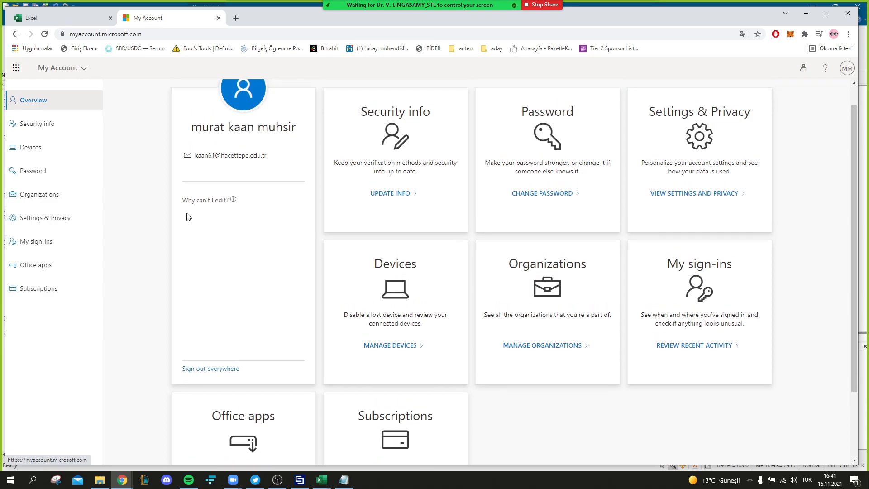
# - Create another blank workbook from the Excel start page and close the start page
pyautogui.click(44, 18)
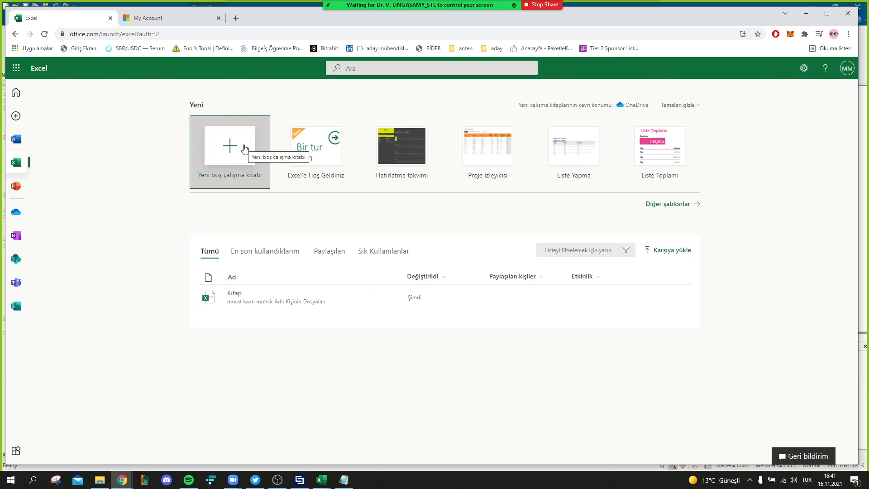
pyautogui.click(244, 148)
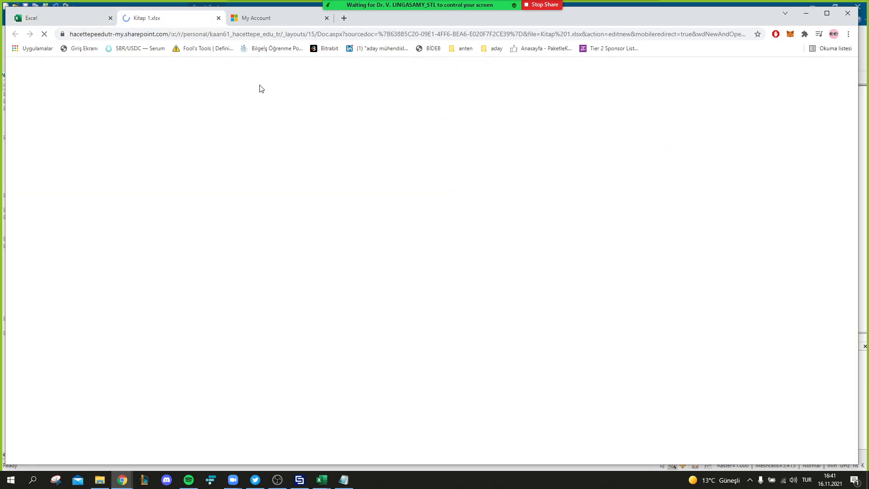
pyautogui.click(111, 19)
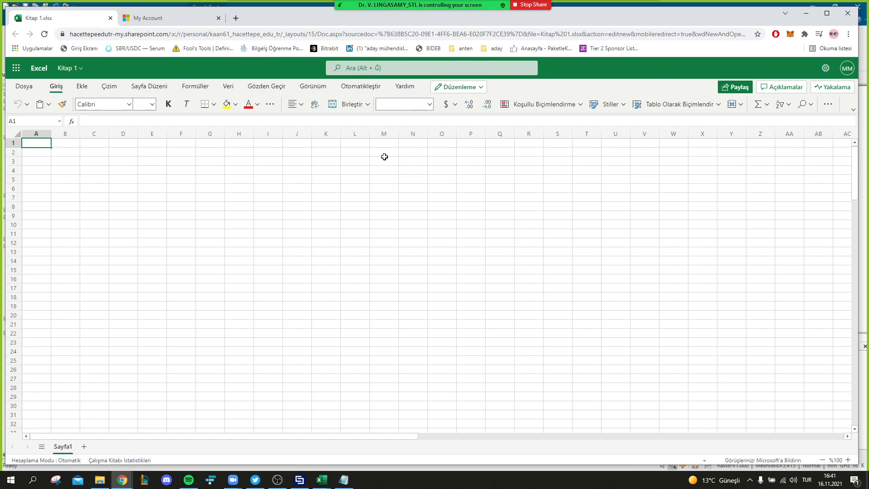
# - Change Excel's regional format settings to İngilizce (ABD) through the workbook's options
pyautogui.click(16, 68)
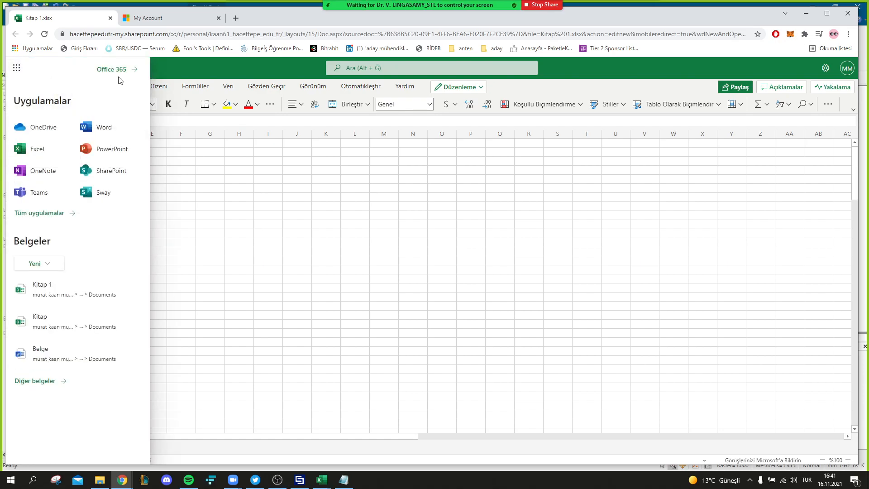
pyautogui.click(181, 66)
pyautogui.click(29, 88)
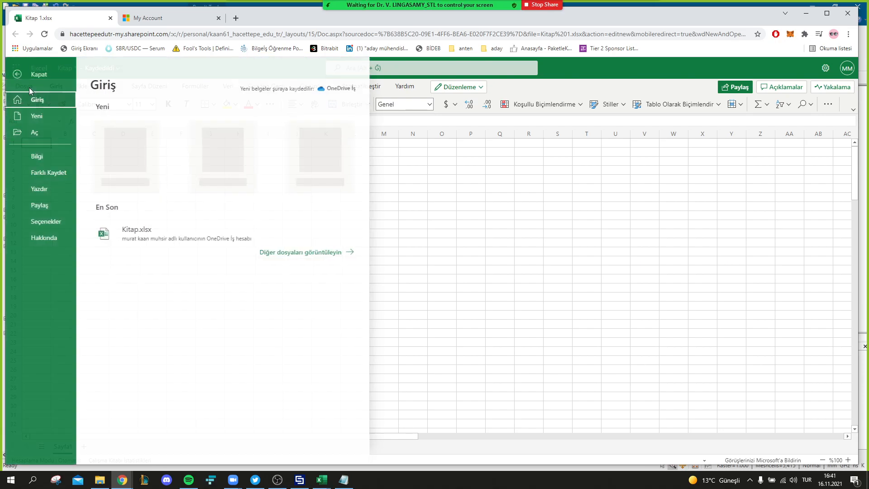
pyautogui.click(51, 221)
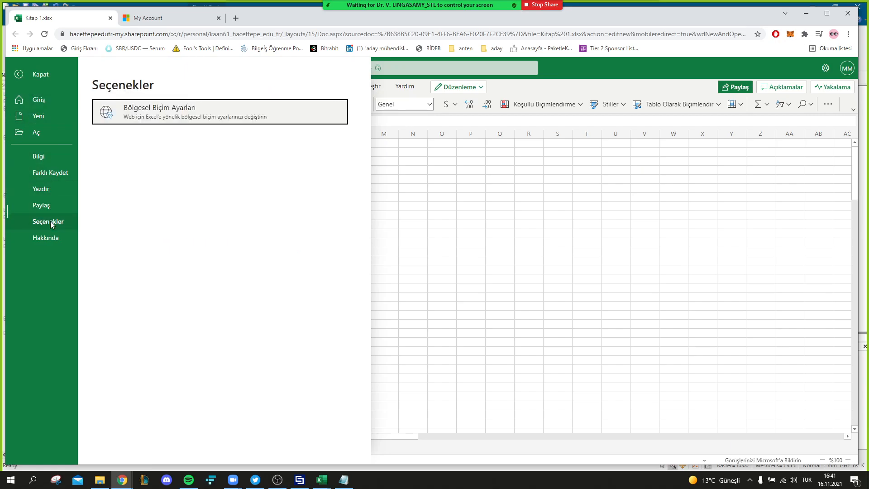
pyautogui.click(156, 118)
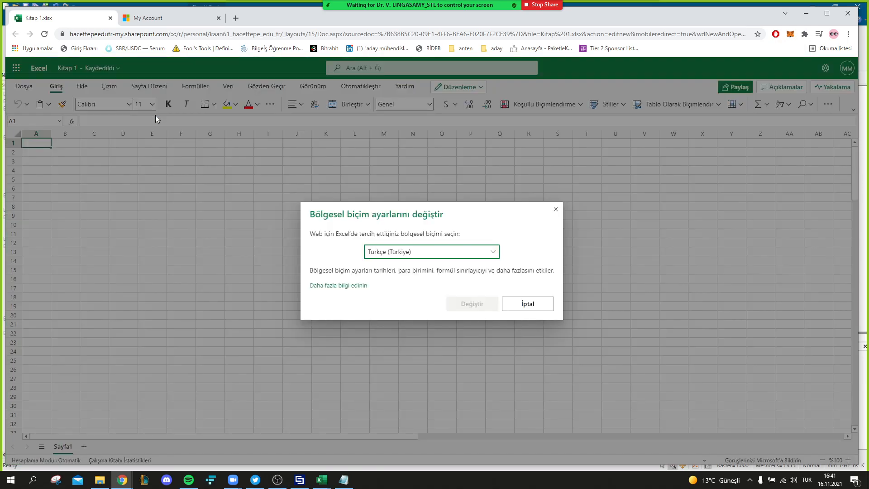
pyautogui.click(483, 253)
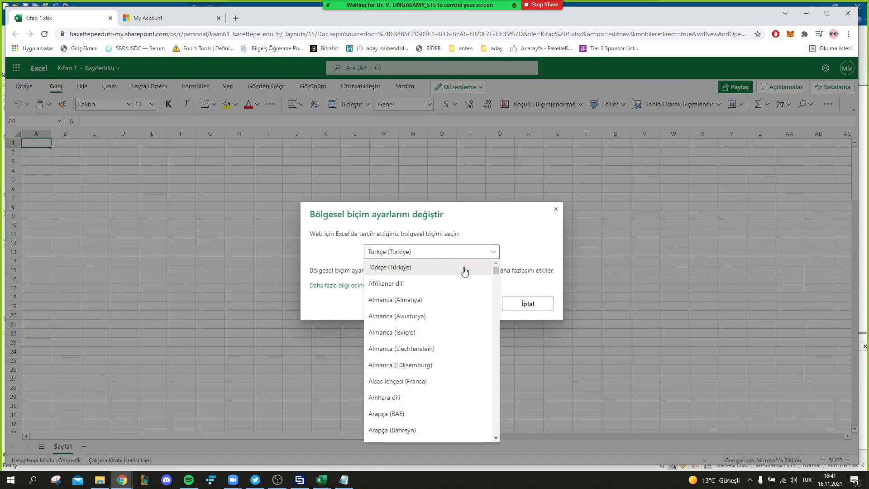
pyautogui.scroll(-20, 464, 271)
pyautogui.scroll(10, 464, 270)
pyautogui.scroll(3, 464, 270)
pyautogui.scroll(5, 432, 299)
pyautogui.scroll(4, 431, 299)
pyautogui.click(407, 328)
pyautogui.click(472, 304)
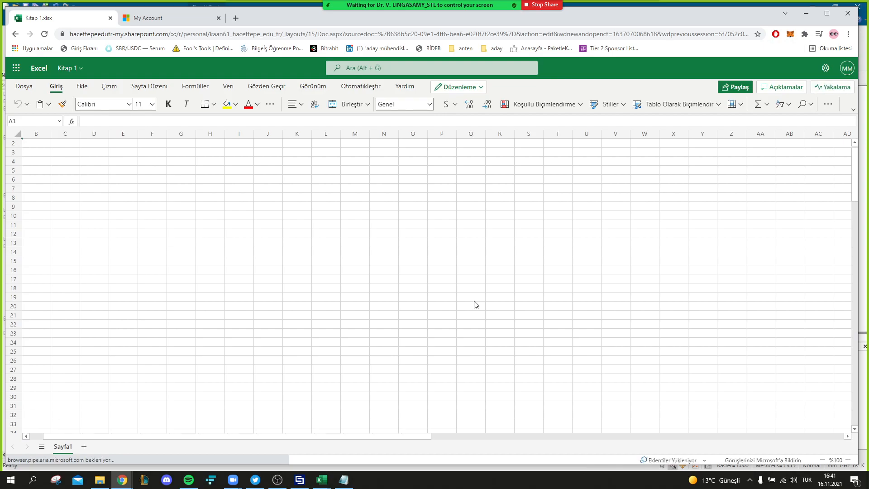
# - Reopen the regional format settings to check the selected region, and close them without changing anything
pyautogui.click(30, 87)
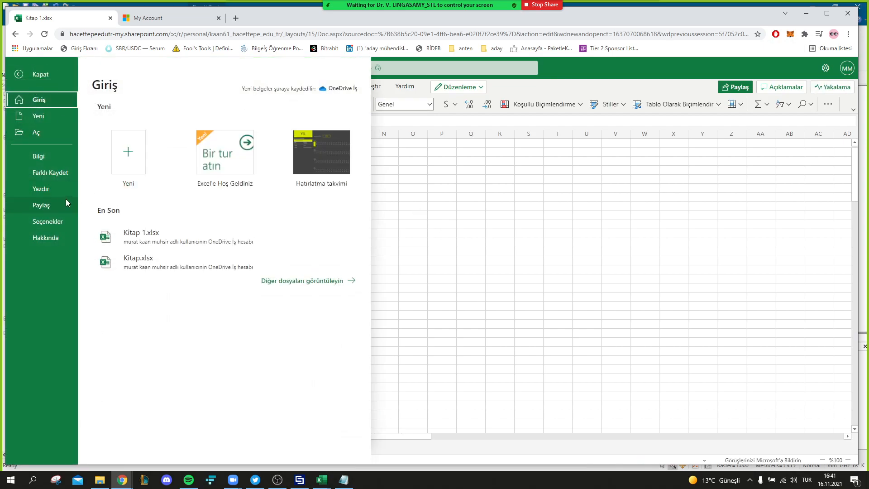
pyautogui.click(53, 227)
pyautogui.click(166, 109)
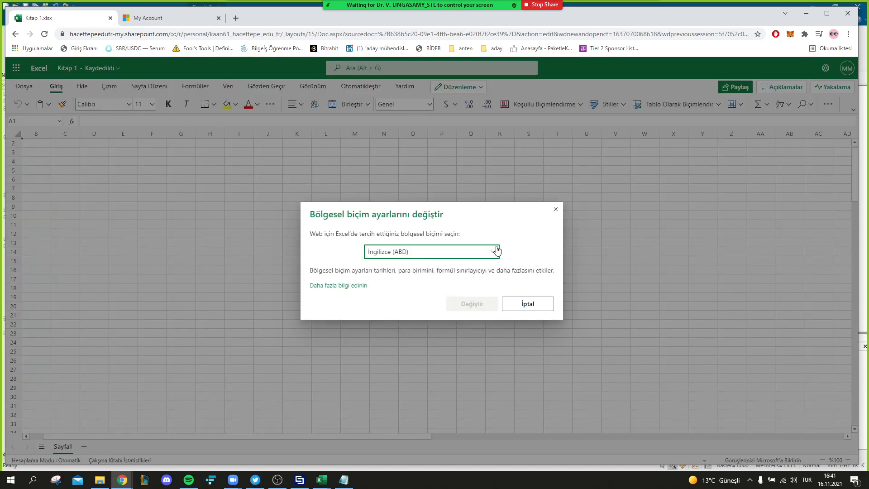
pyautogui.click(529, 303)
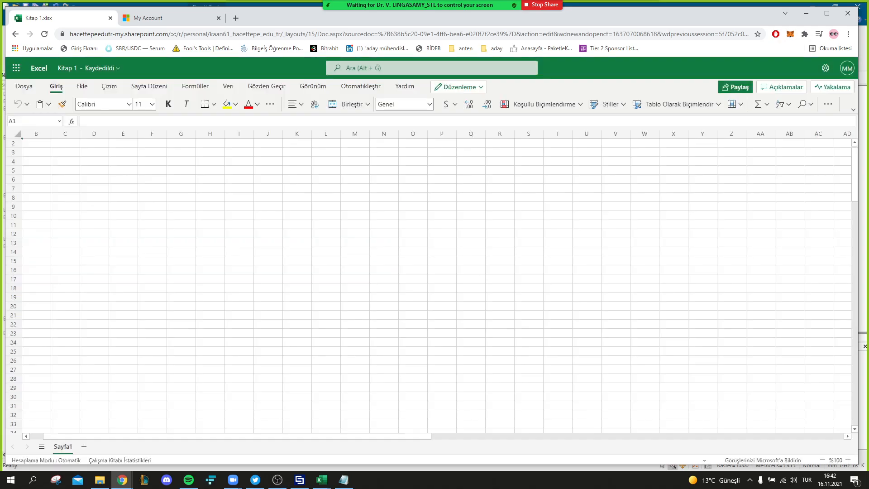
# - Check the workbook's file name and save location, and open the Zoom meeting's remote control options
pyautogui.click(97, 69)
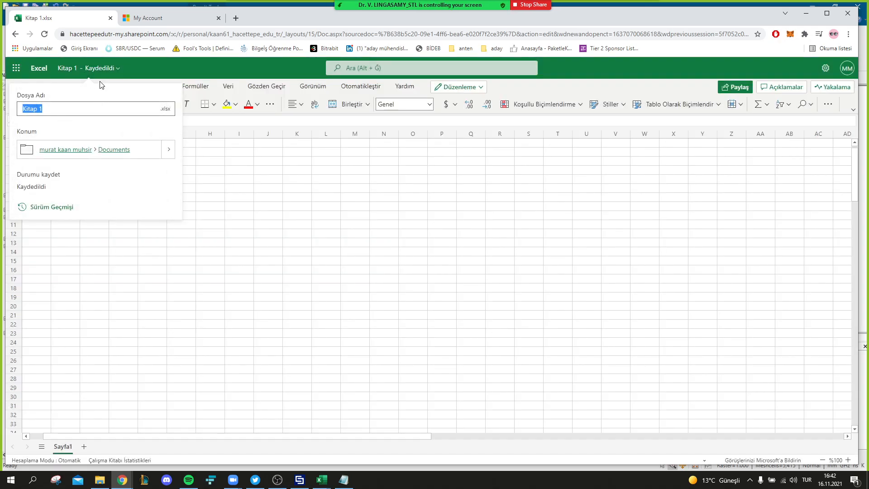
pyautogui.click(106, 68)
pyautogui.moveTo(560, 6)
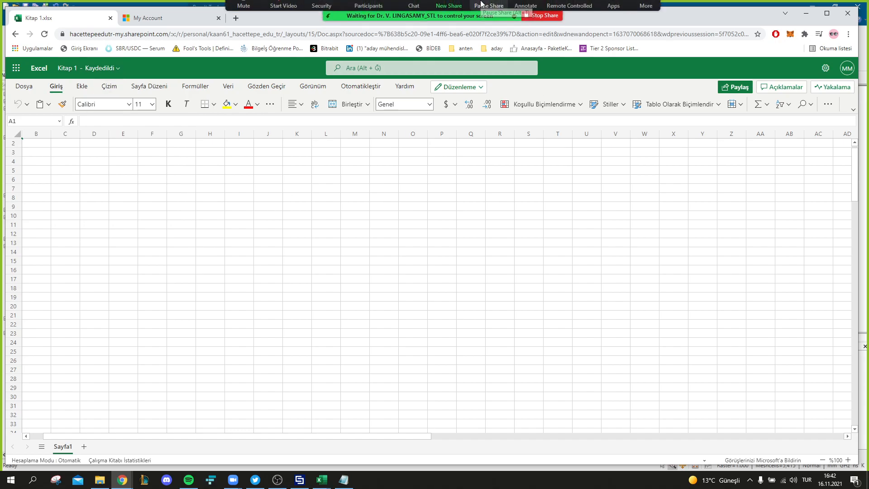
pyautogui.click(559, 4)
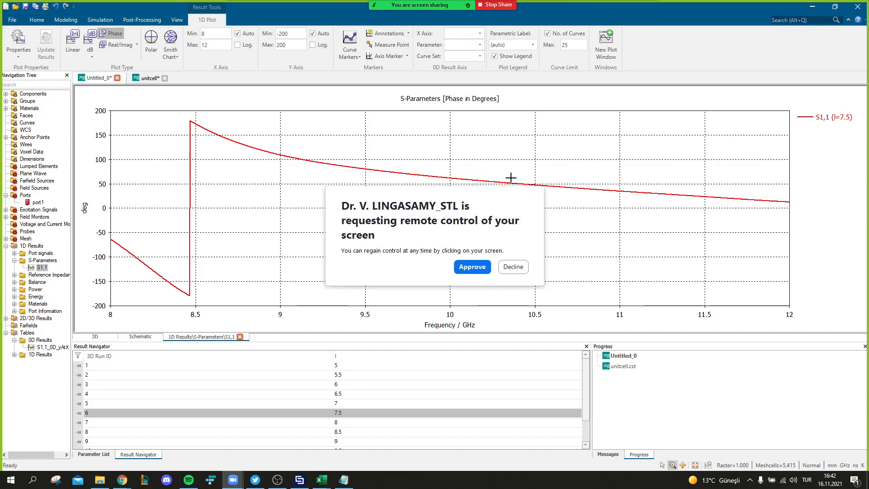
# - Approve the Zoom remote control request and paste the copied unit cell phase data into the Kitap 1 workbook in Chrome, starting at B2
pyautogui.click(471, 266)
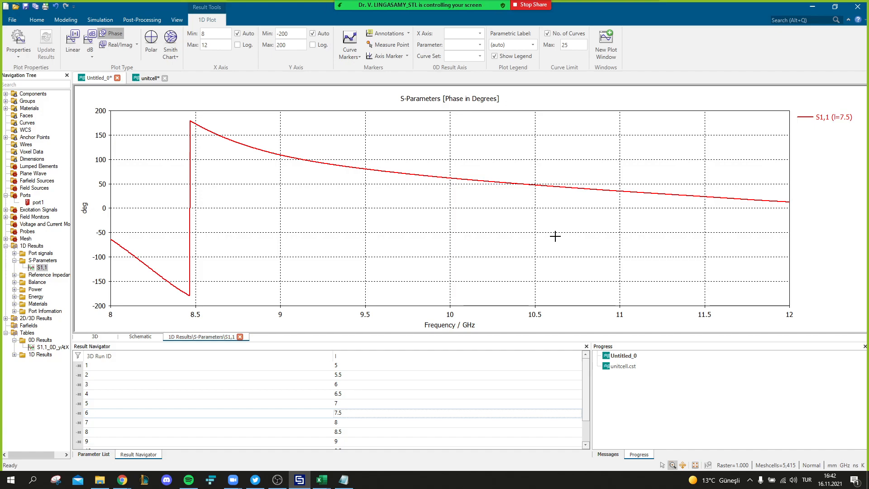
pyautogui.click(344, 480)
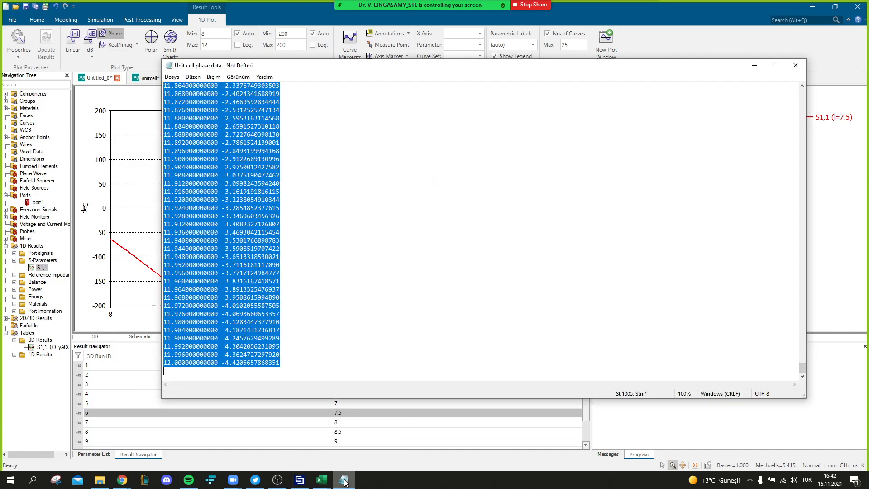
pyautogui.click(124, 481)
pyautogui.click(181, 451)
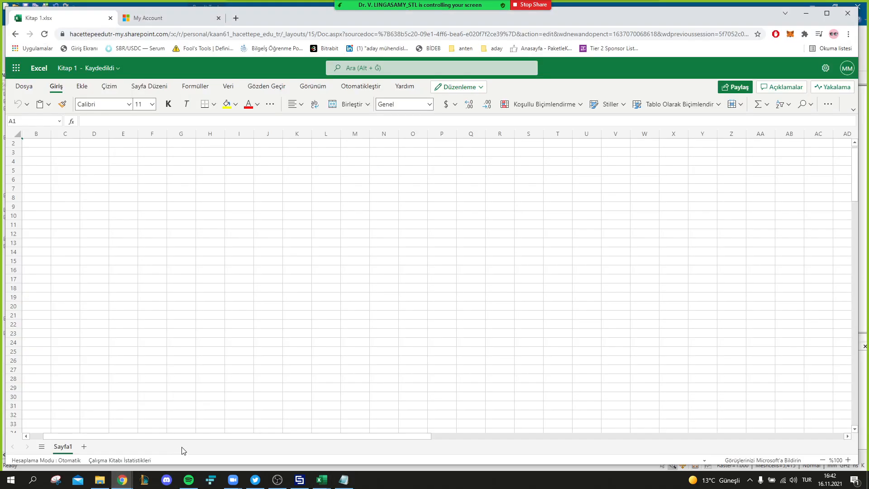
pyautogui.click(45, 145)
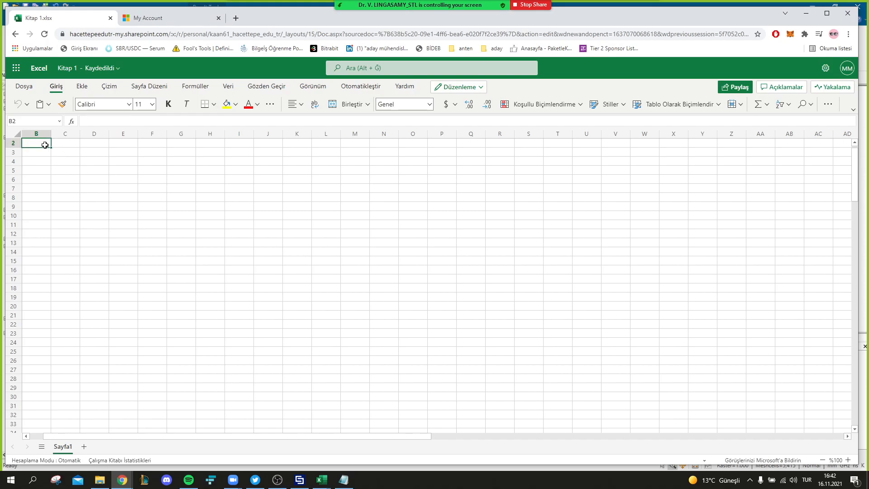
pyautogui.hotkey('ctrl', 'v')
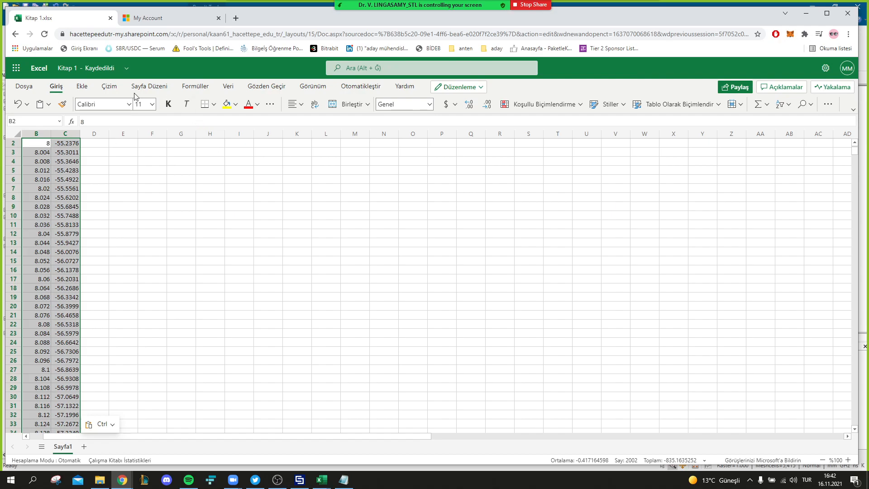
# - Insert a line chart of the pasted frequency and phase columns
pyautogui.click(82, 87)
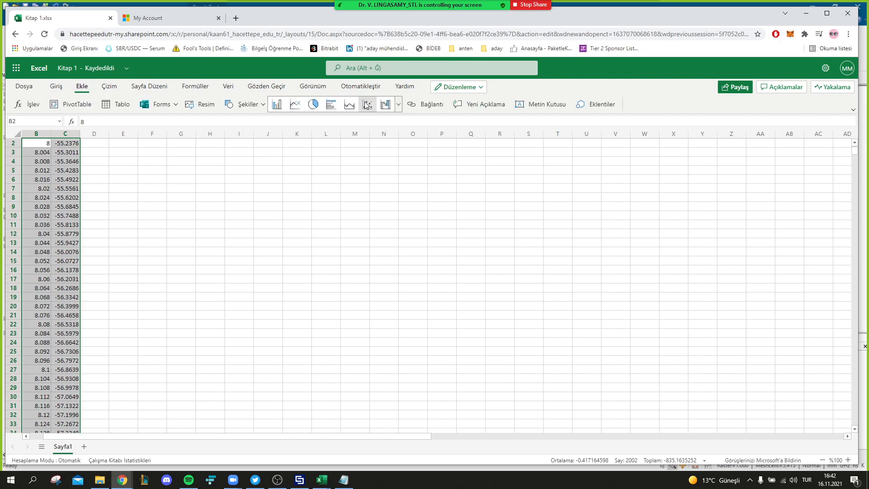
pyautogui.click(294, 107)
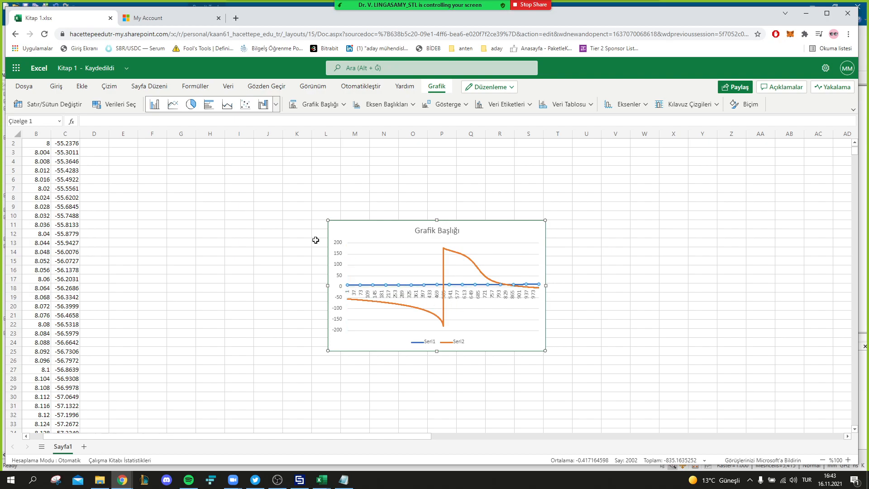
pyautogui.click(121, 160)
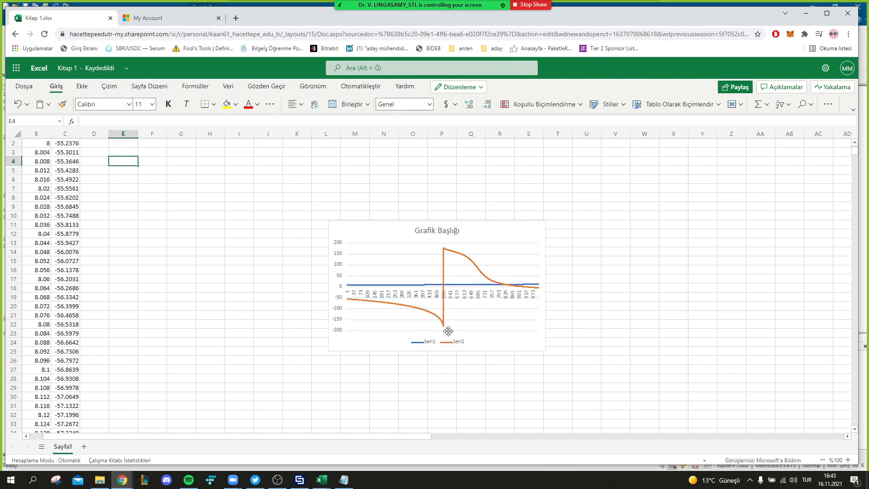
# - Examine the line chart's plotted series and look through the first few hundred rows of frequency and phase data
pyautogui.click(415, 284)
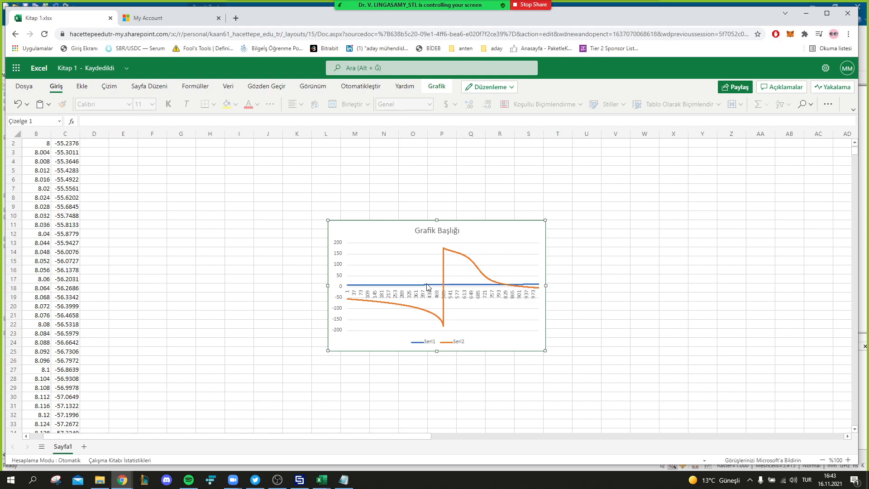
pyautogui.click(423, 285)
pyautogui.click(124, 288)
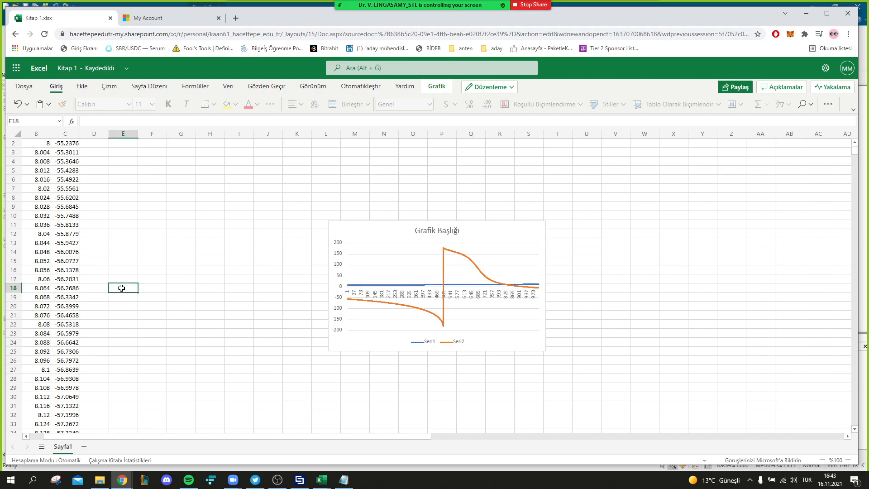
pyautogui.scroll(-20, 109, 313)
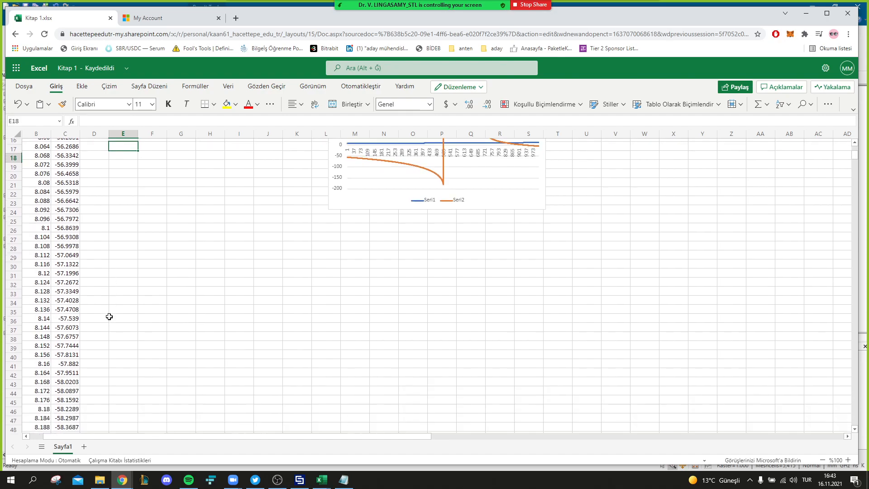
pyautogui.scroll(-20, 109, 316)
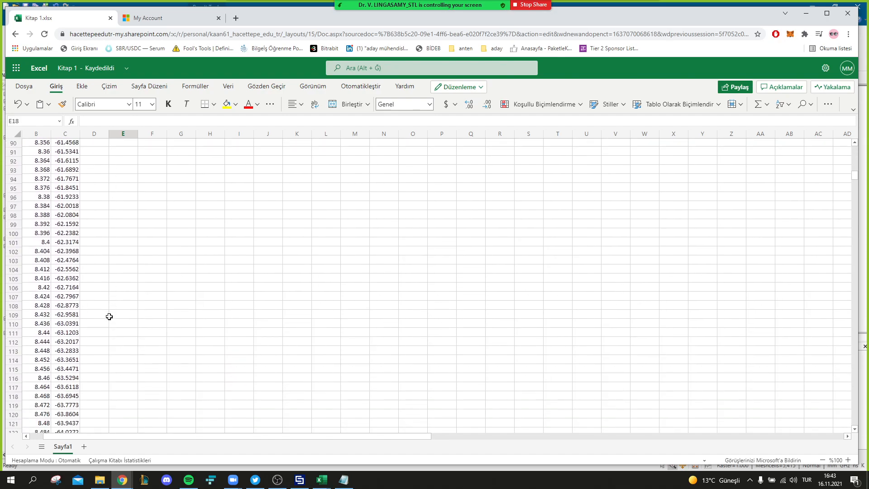
pyautogui.scroll(-12, 109, 317)
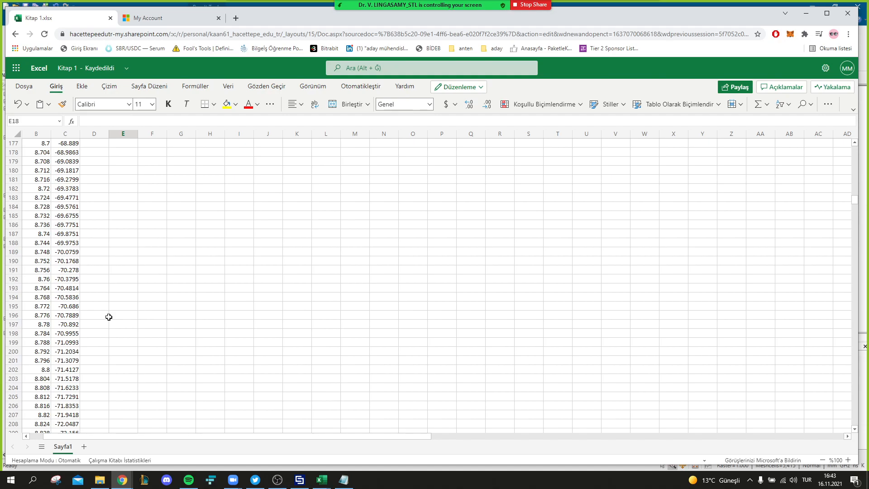
pyautogui.scroll(-5, 109, 317)
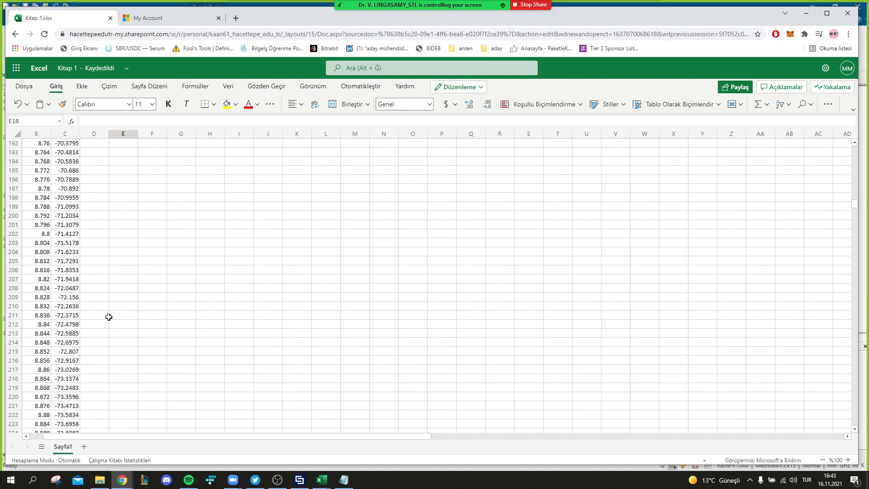
pyautogui.scroll(20, 108, 316)
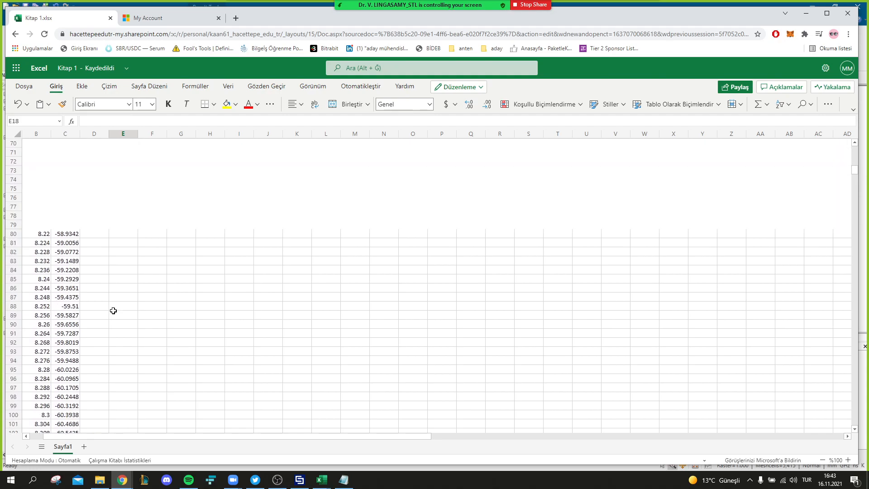
pyautogui.scroll(2, 114, 310)
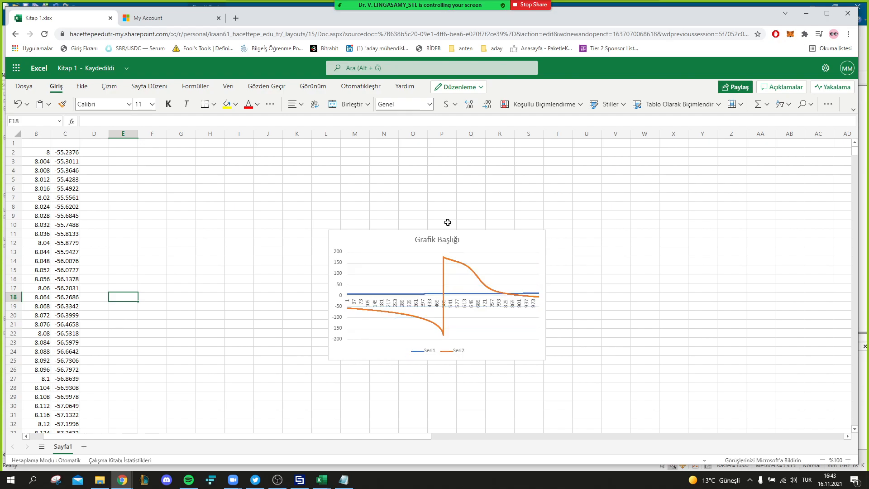
# - Enter the formula =C503-360 in D503, beside the first phase value after the jump to positive values
pyautogui.scroll(-20, 105, 319)
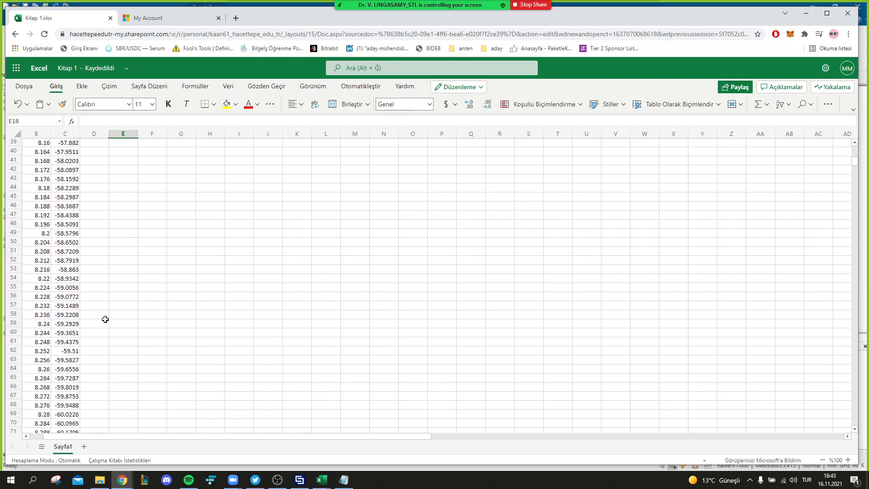
pyautogui.scroll(-20, 105, 319)
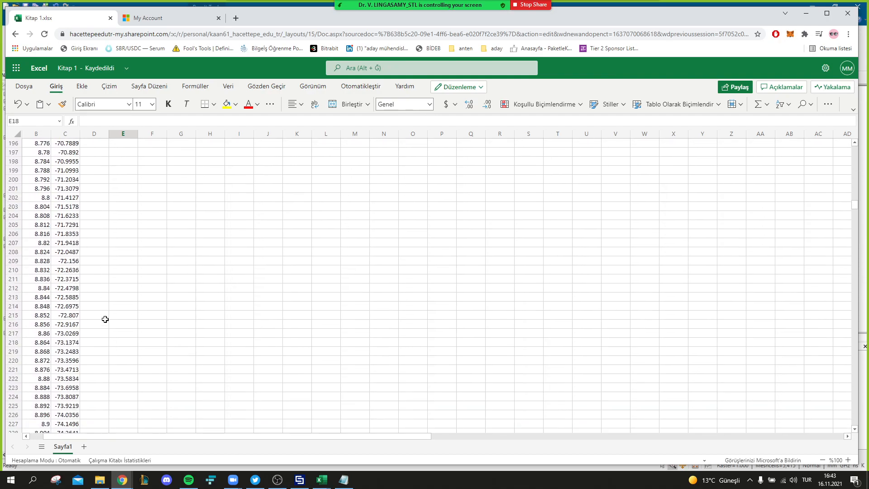
pyautogui.scroll(-20, 105, 319)
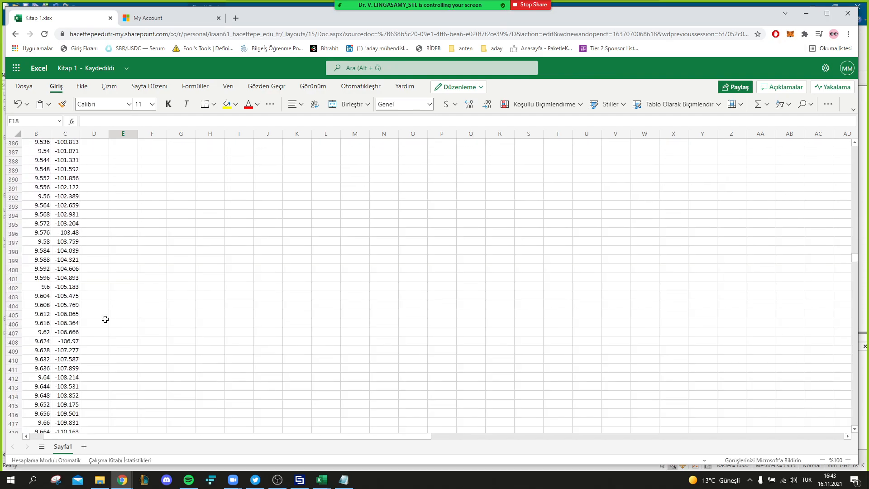
pyautogui.scroll(-6, 105, 319)
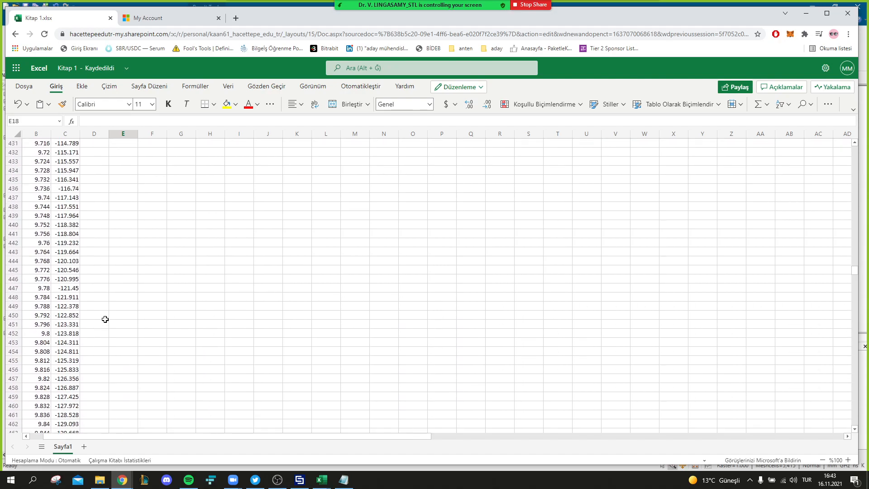
pyautogui.scroll(-20, 105, 319)
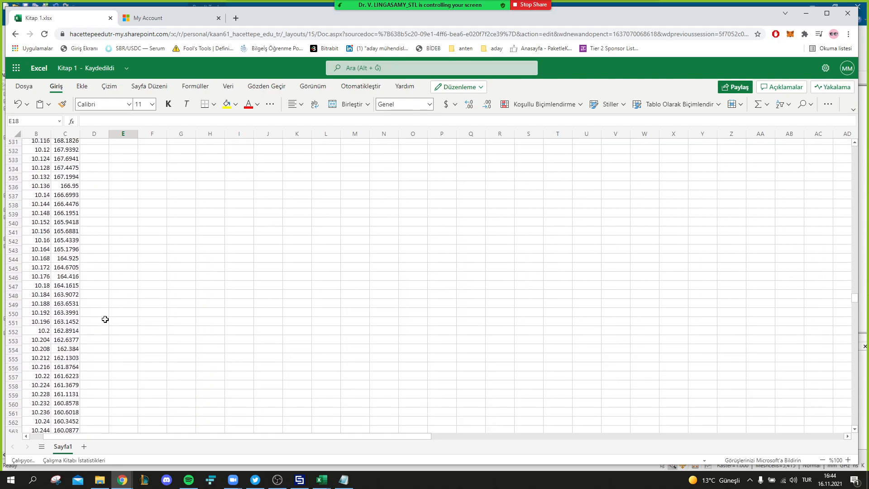
pyautogui.scroll(5, 105, 319)
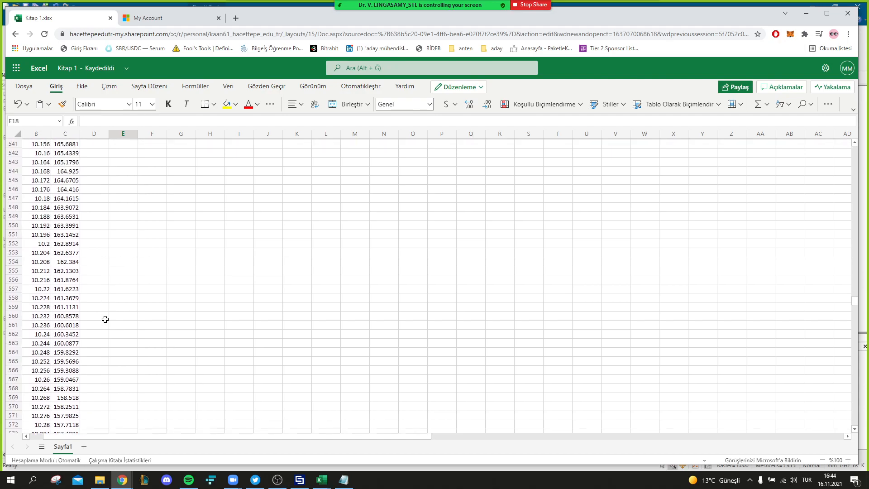
pyautogui.scroll(8, 105, 319)
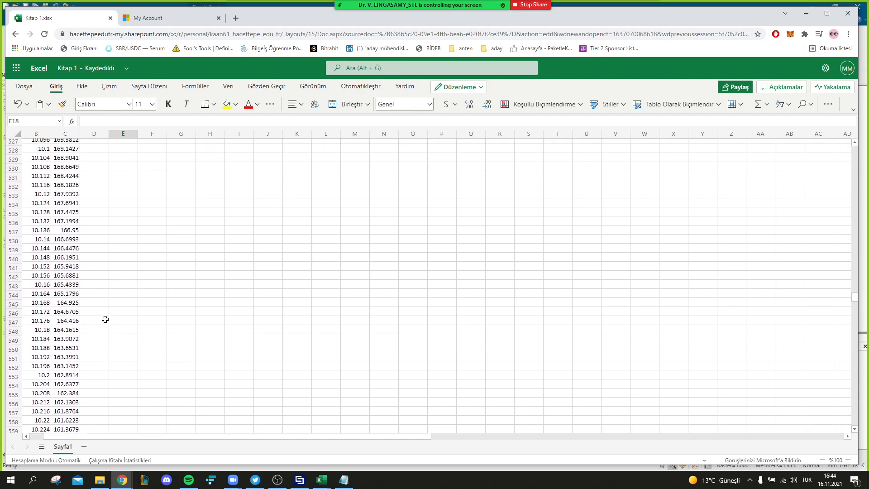
pyautogui.scroll(1, 105, 319)
pyautogui.scroll(7, 105, 319)
pyautogui.scroll(2, 105, 319)
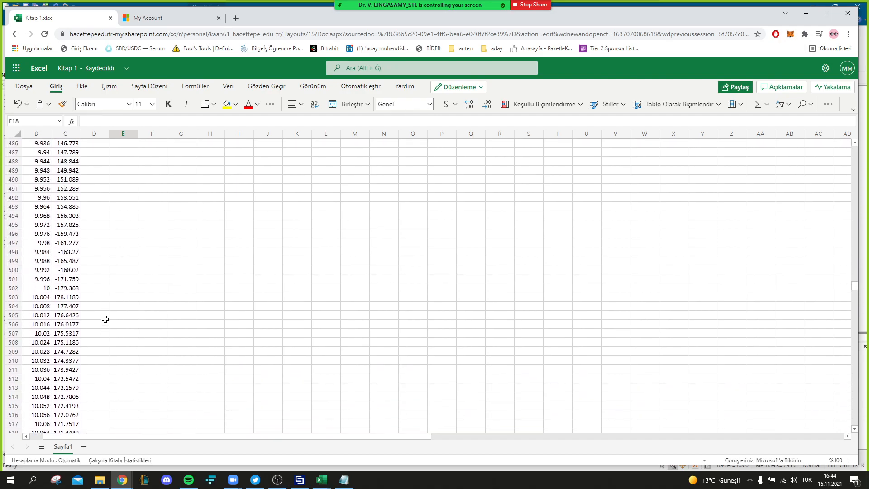
pyautogui.click(94, 297)
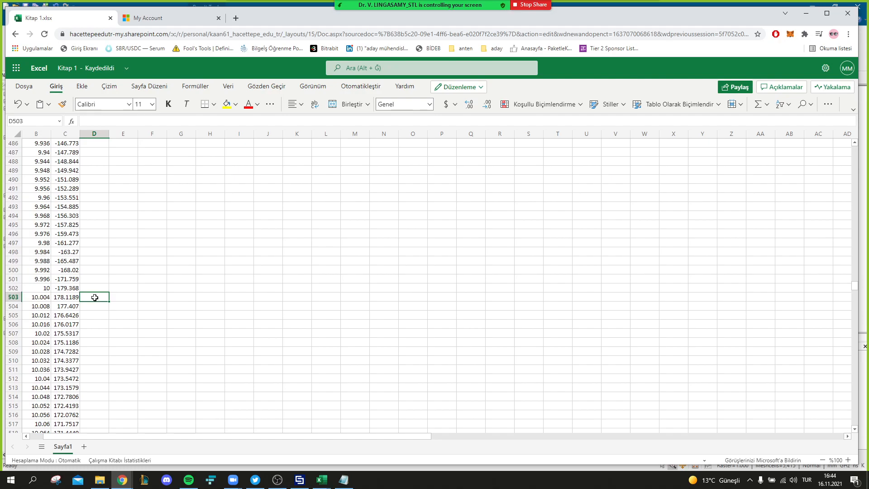
pyautogui.write('=')
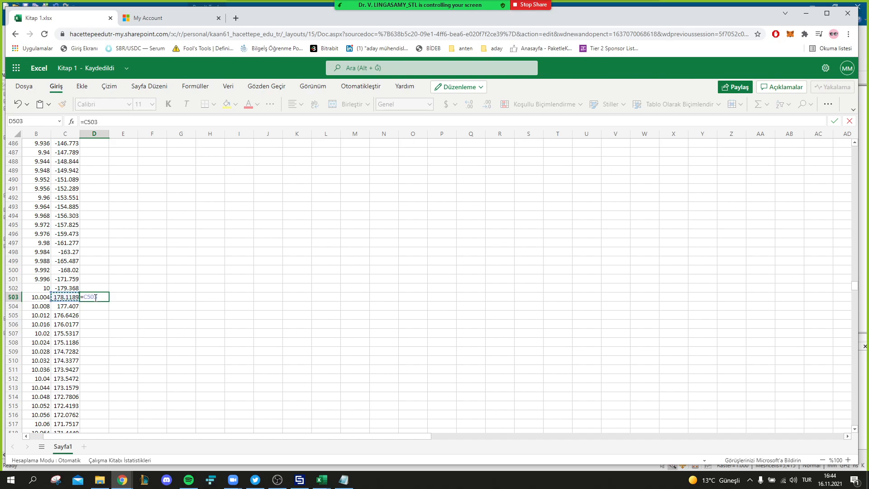
pyautogui.write('-360')
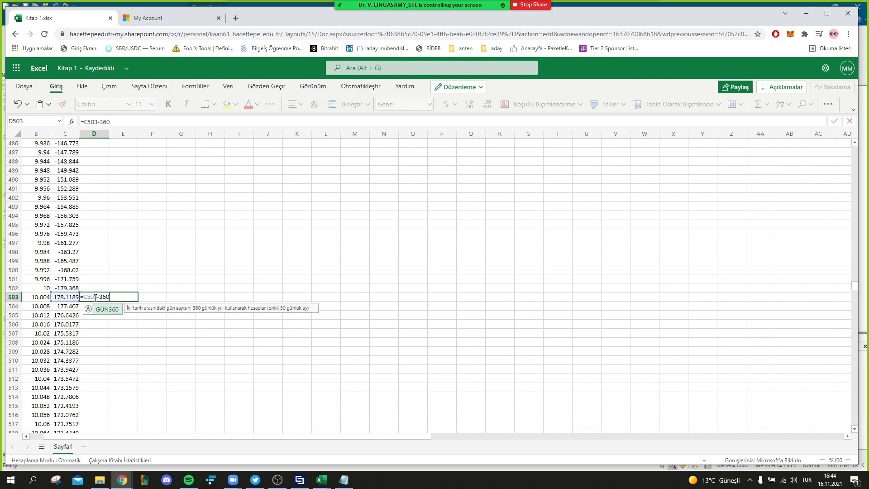
pyautogui.press('Return')
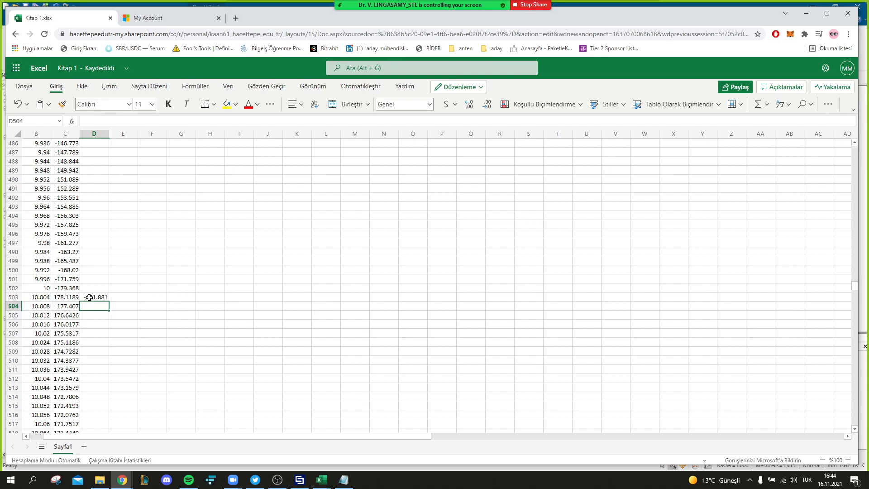
# - Fill the D503 formula down column D alongside the remaining phase rows
pyautogui.click(138, 290)
pyautogui.click(101, 295)
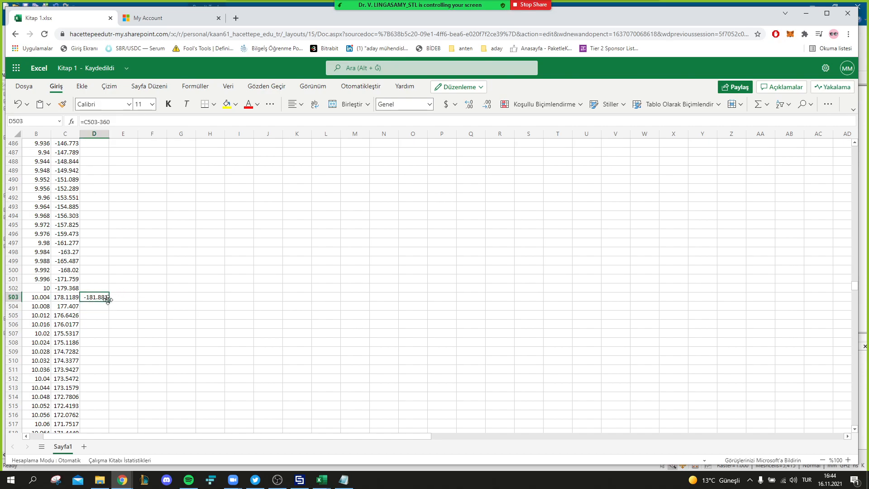
pyautogui.doubleClick(109, 300)
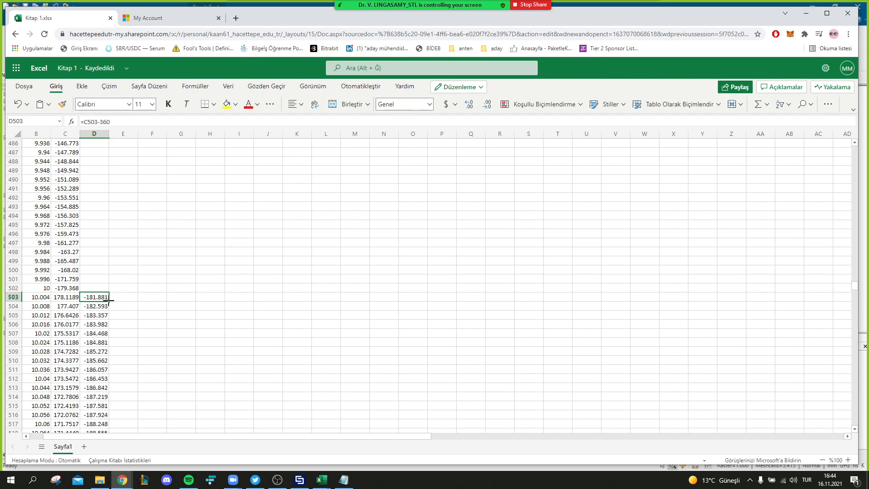
# - Copy the phase values before the jump, C2 through C502, into column D starting at D2
pyautogui.click(67, 286)
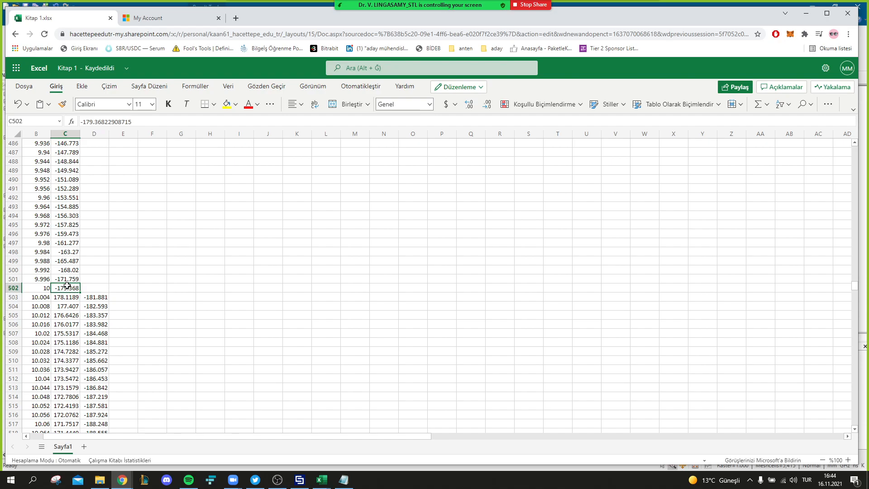
pyautogui.hotkey('ctrl', 'shift', 'Up')
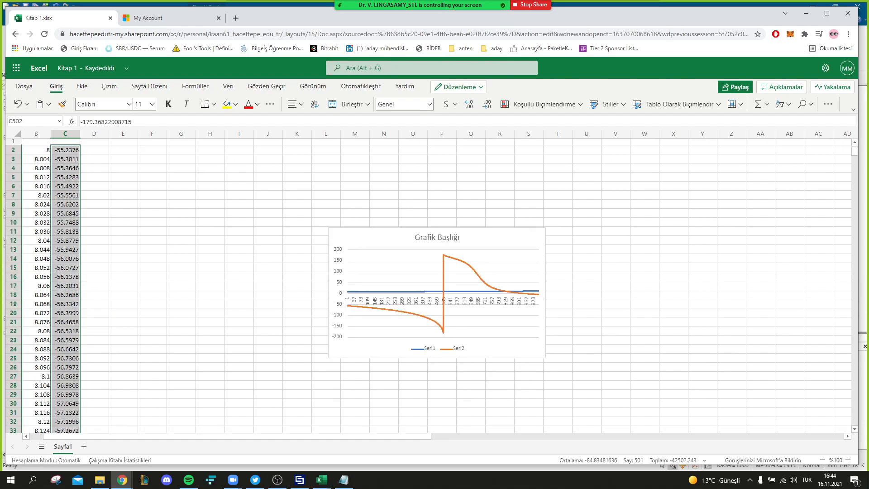
pyautogui.hotkey('ctrl', 'c')
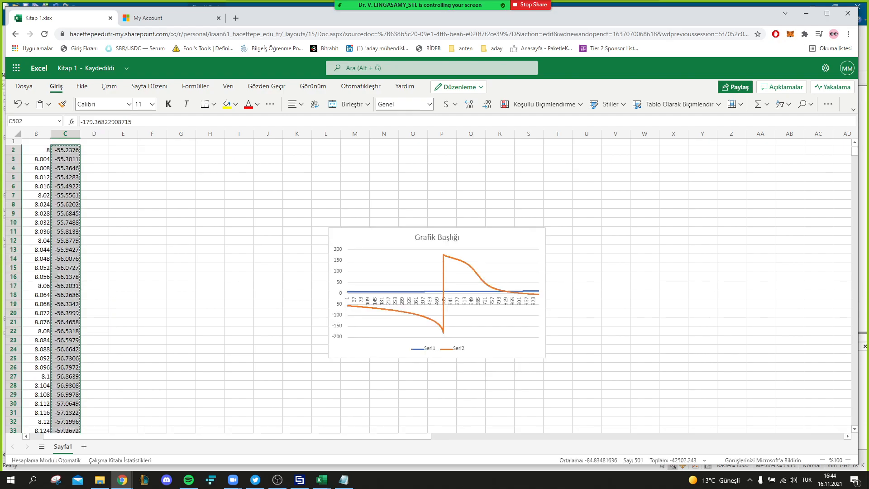
pyautogui.click(94, 142)
pyautogui.click(95, 151)
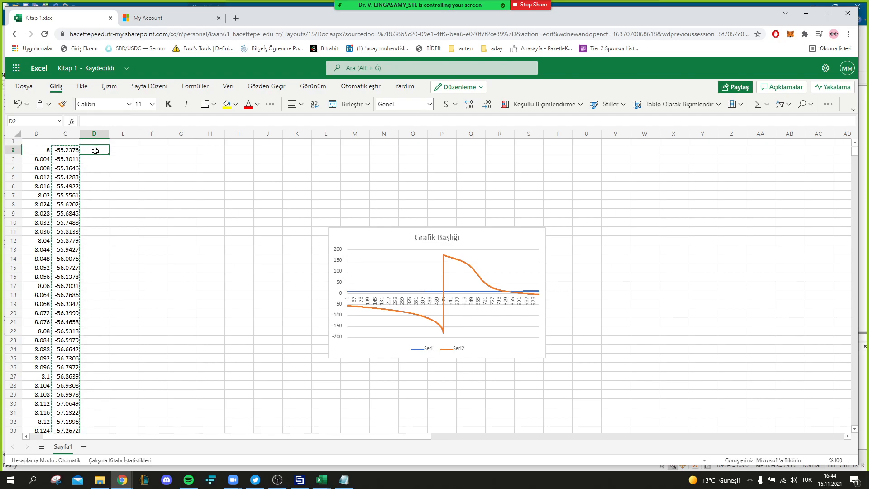
pyautogui.hotkey('ctrl', 'v')
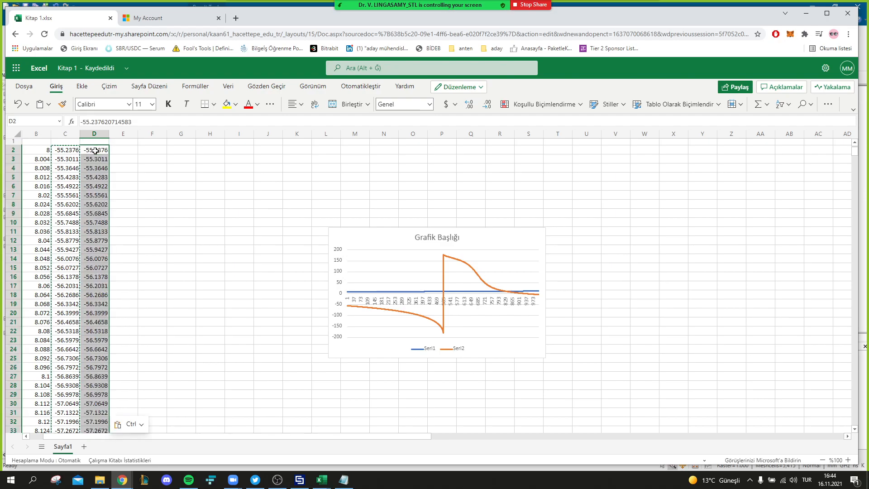
# - Insert a line chart of the frequency values in column B and the unwrapped phase values in column D
pyautogui.click(407, 292)
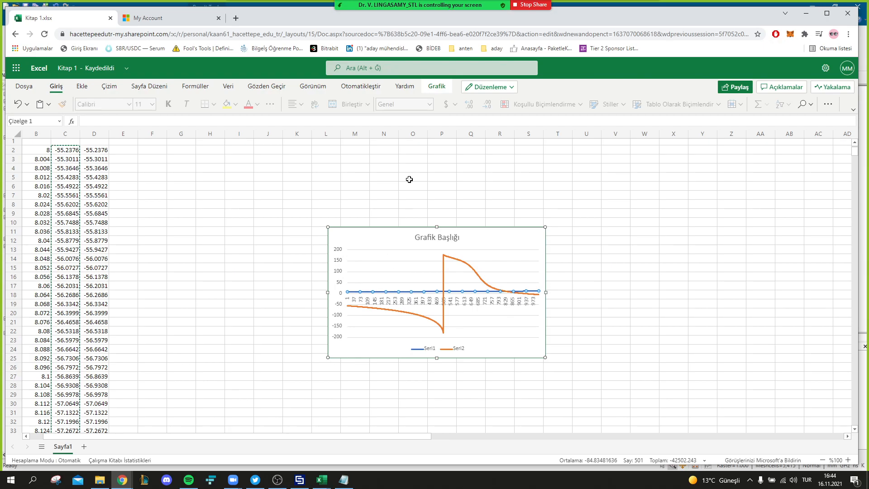
pyautogui.click(506, 205)
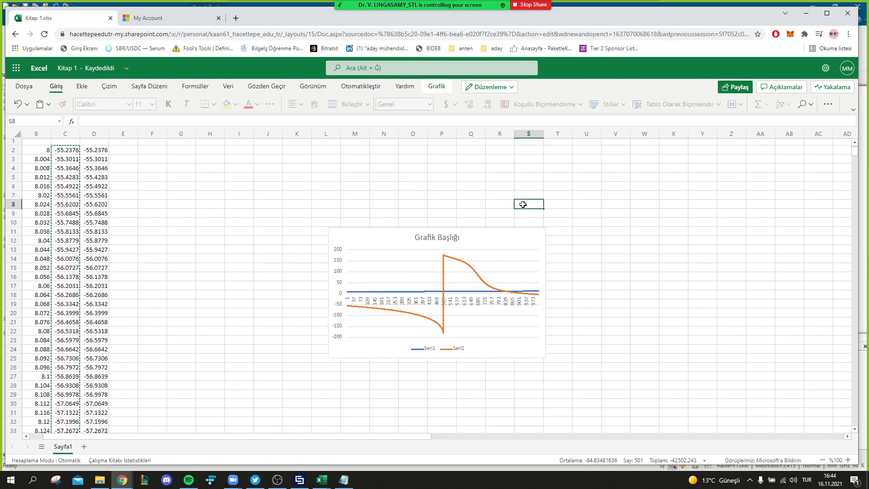
pyautogui.click(41, 138)
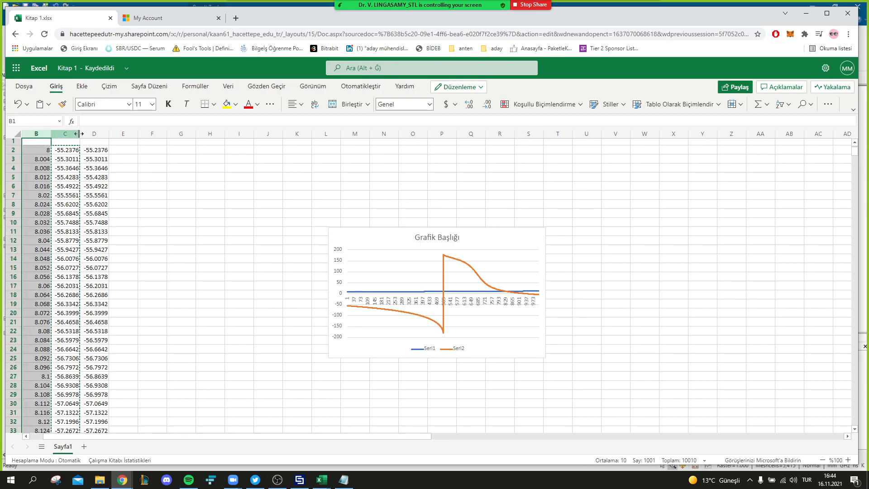
pyautogui.keyDown('ctrl'); pyautogui.click(100, 137); pyautogui.keyUp('ctrl')
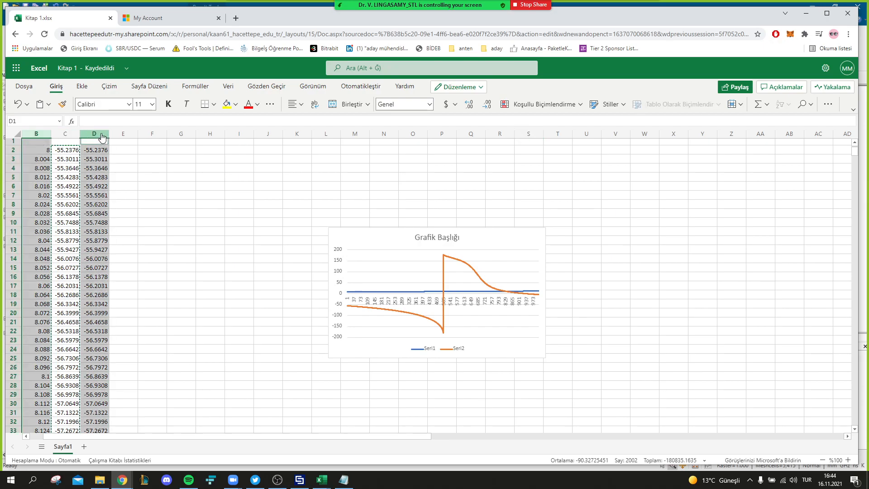
pyautogui.click(81, 86)
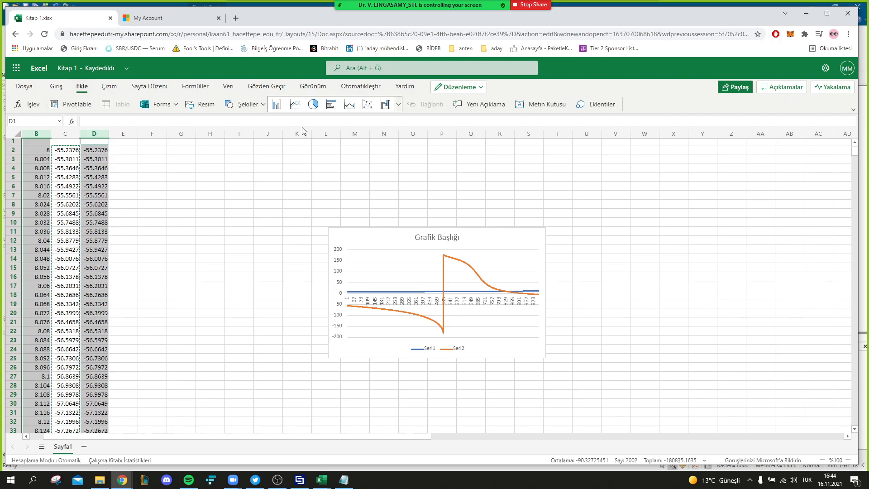
pyautogui.click(295, 104)
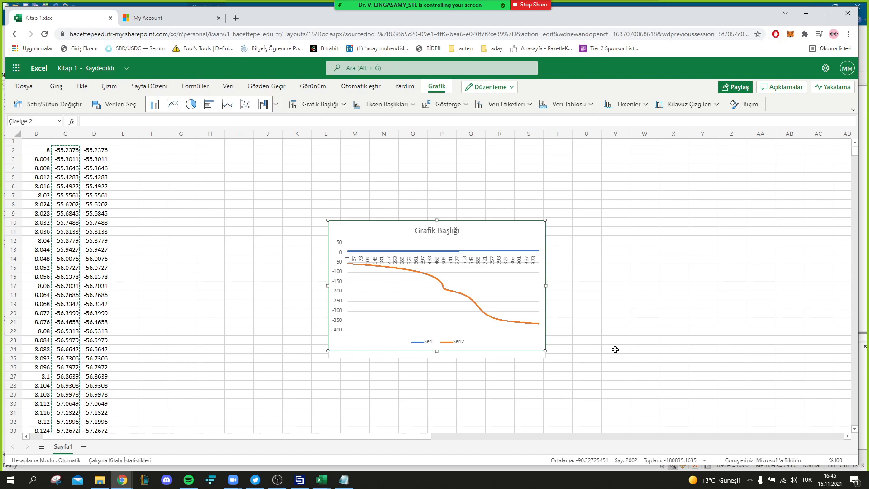
# - Switch to CST and set the phase wrap of the unitcell project's S-parameter phase plot to Unwrap
pyautogui.click(300, 479)
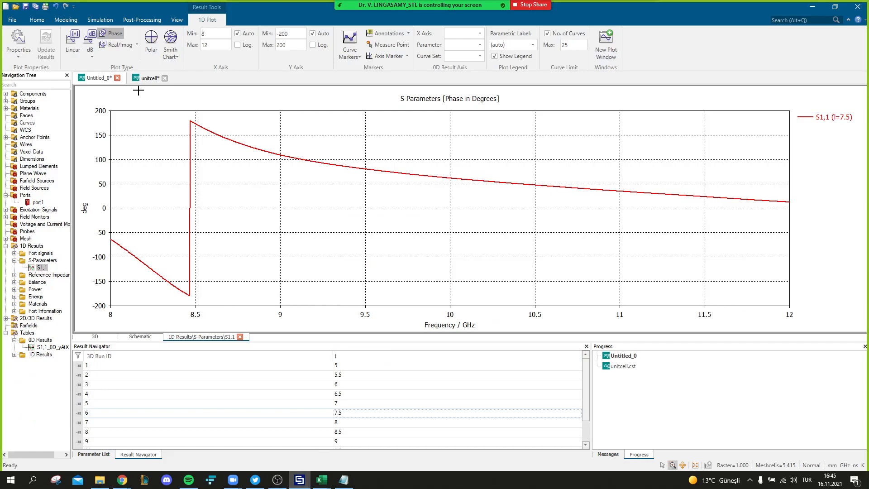
pyautogui.click(149, 79)
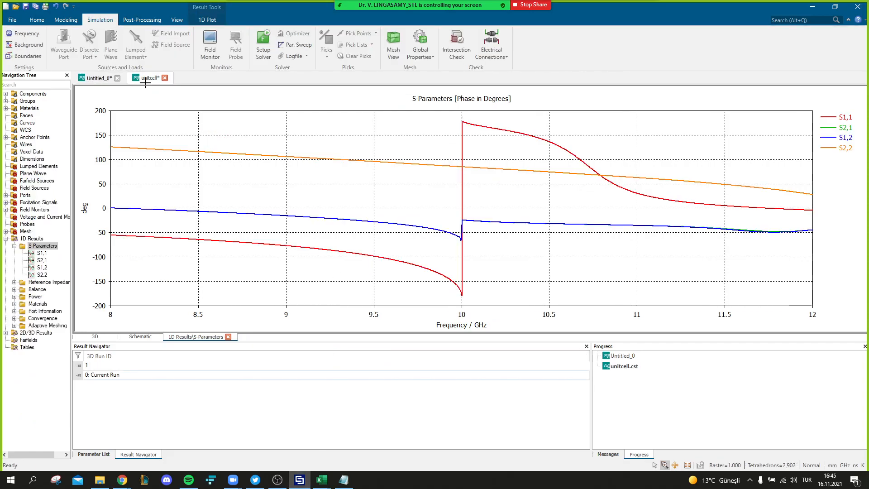
pyautogui.rightClick(239, 188)
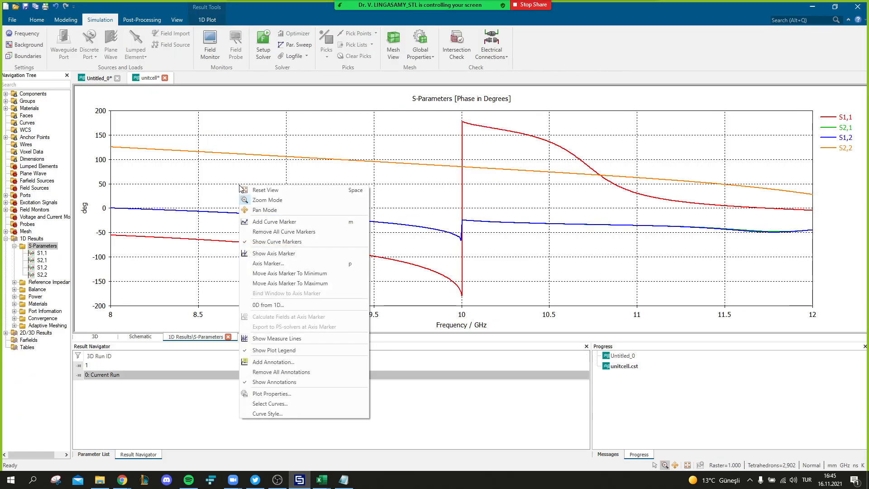
pyautogui.click(289, 393)
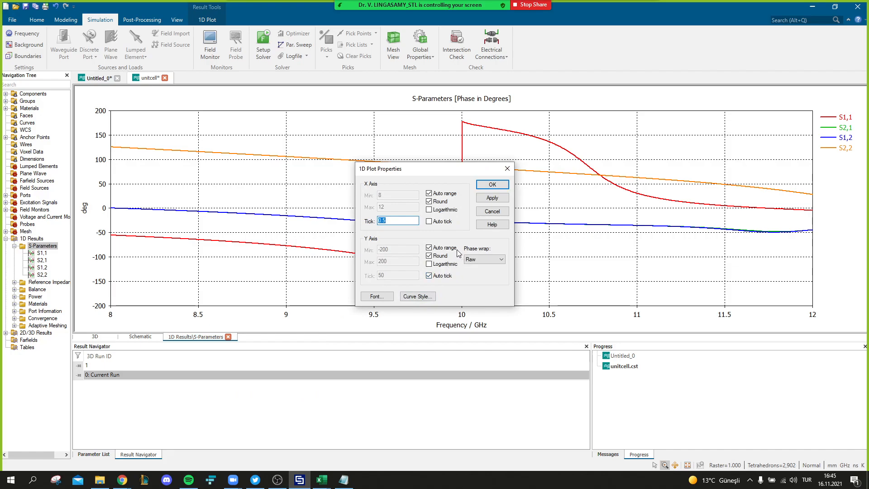
pyautogui.click(479, 258)
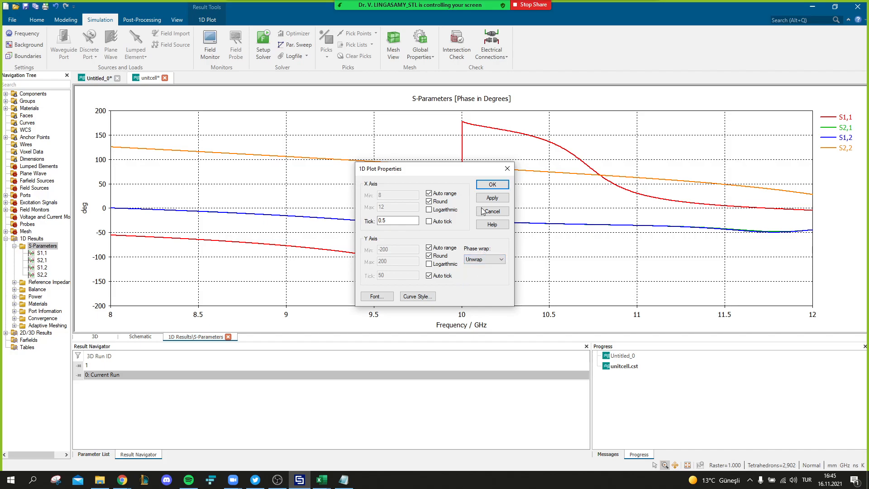
pyautogui.click(483, 185)
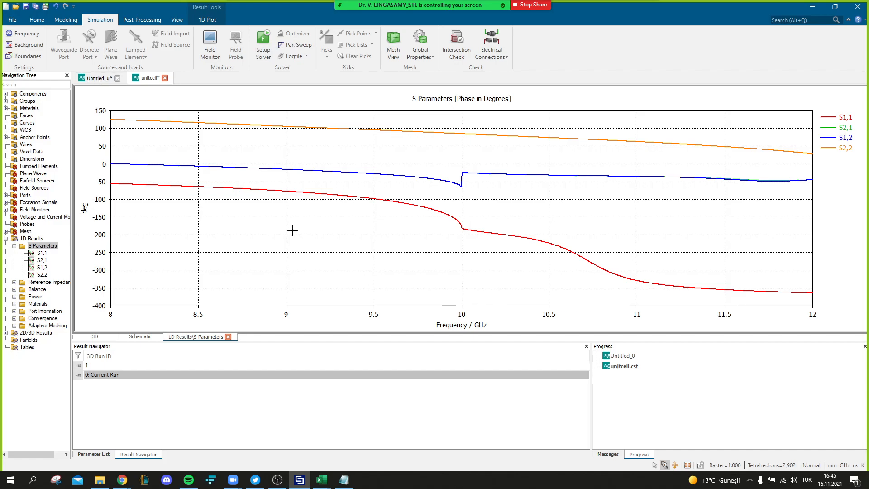
# - Review the phase wrap setting in the unitcell plot's properties without changing it
pyautogui.rightClick(261, 218)
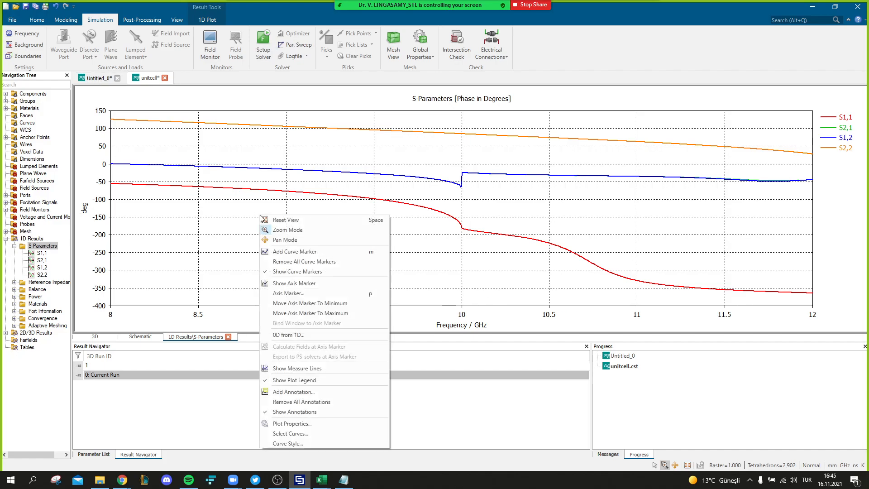
pyautogui.click(292, 423)
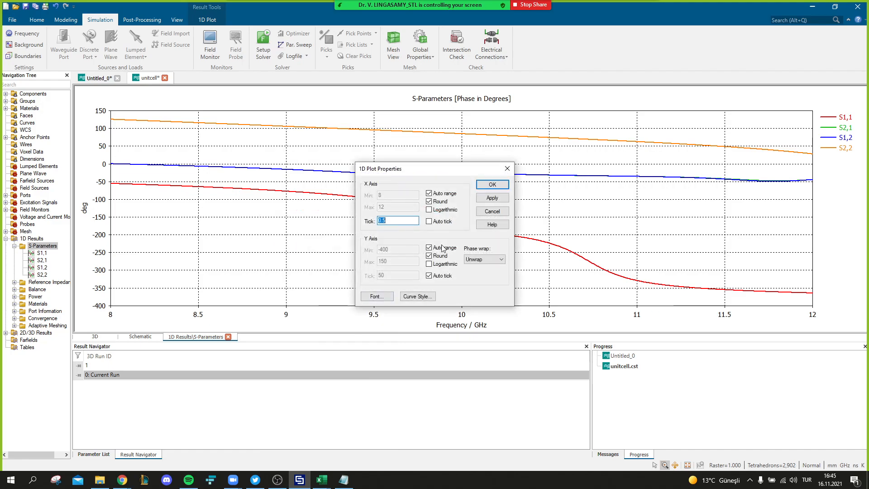
pyautogui.click(491, 211)
# - In the Untitled_0 project, plot the S1,1_0D_yAtX table result for all parameter runs and copy its curve data
pyautogui.click(95, 79)
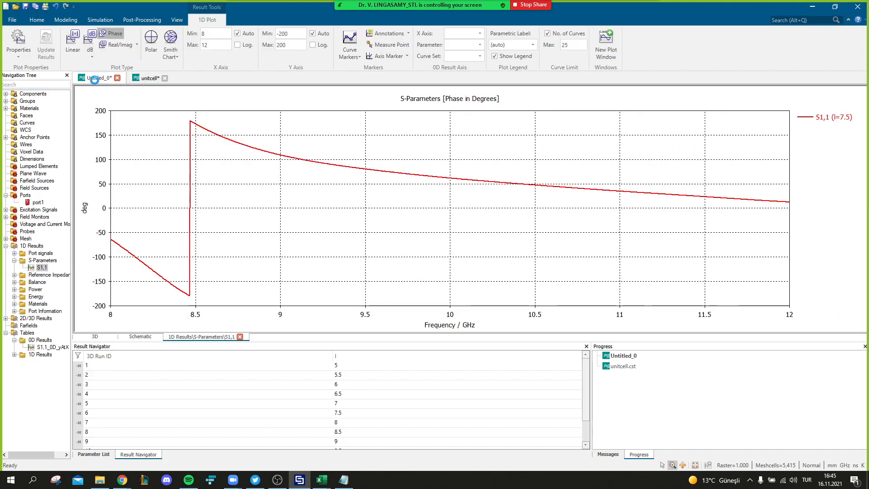
pyautogui.click(43, 348)
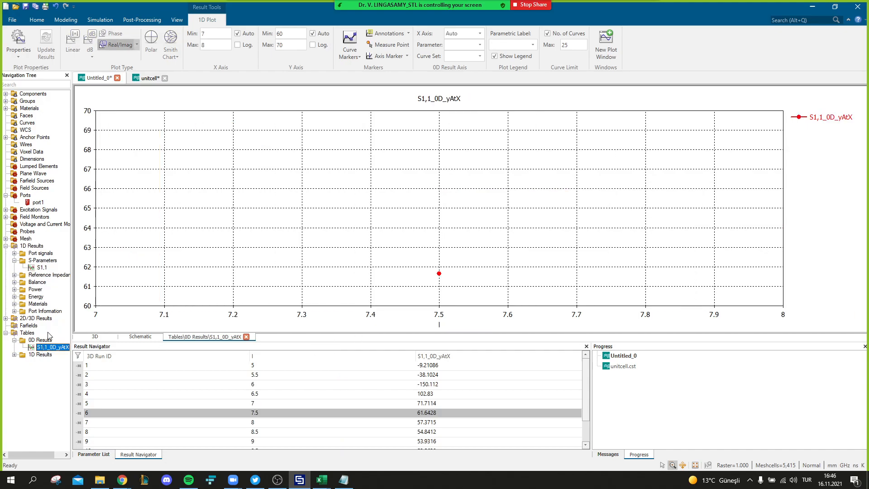
pyautogui.click(255, 395)
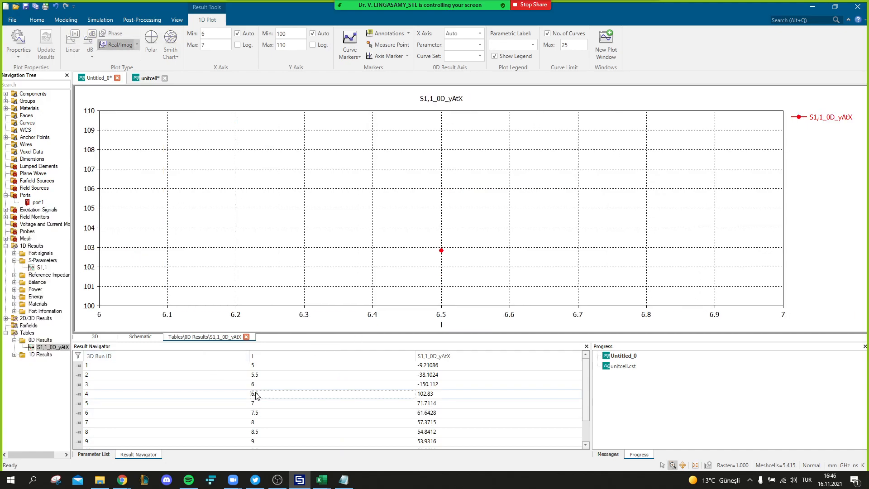
pyautogui.click(255, 394)
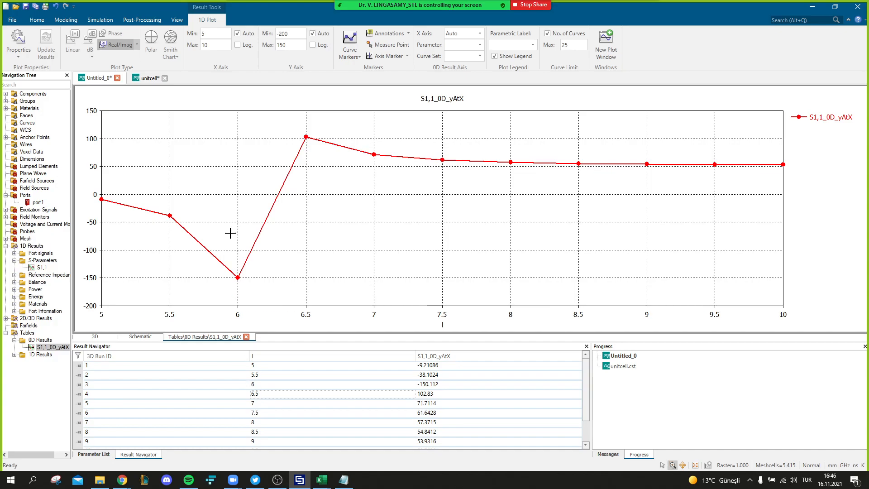
pyautogui.rightClick(231, 196)
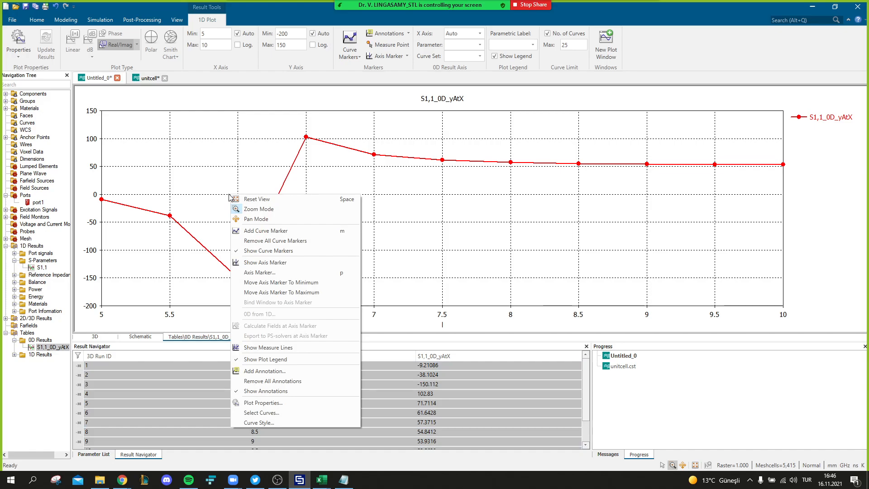
pyautogui.click(165, 170)
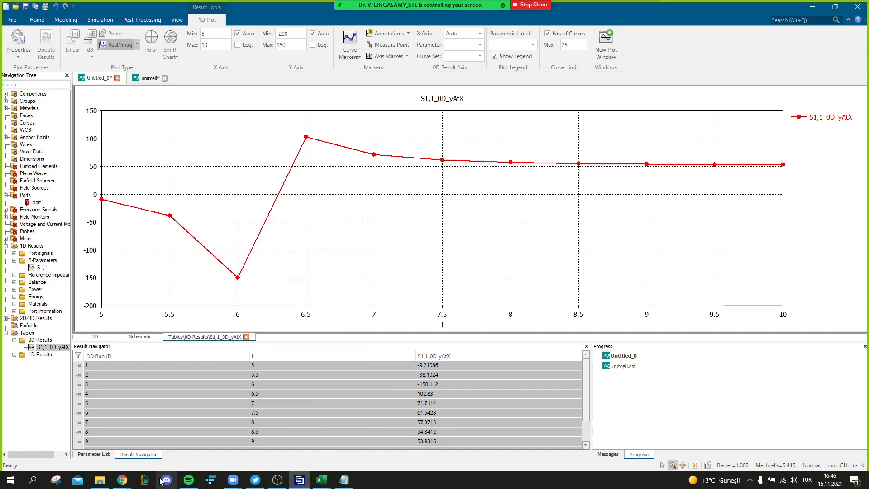
# - Switch to the Kitap 1.xlsx workbook in Chrome, add a new sheet and paste the copied S1,1_0D_yAtX data at A1
pyautogui.moveTo(123, 484)
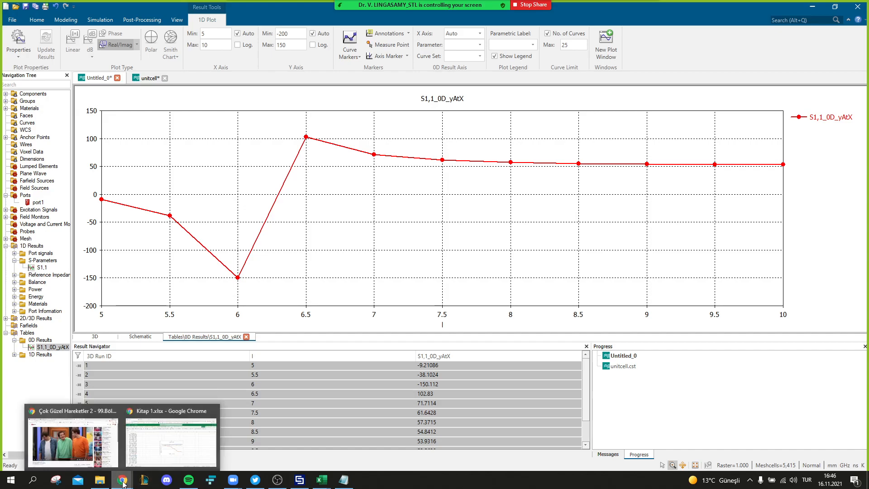
pyautogui.click(140, 448)
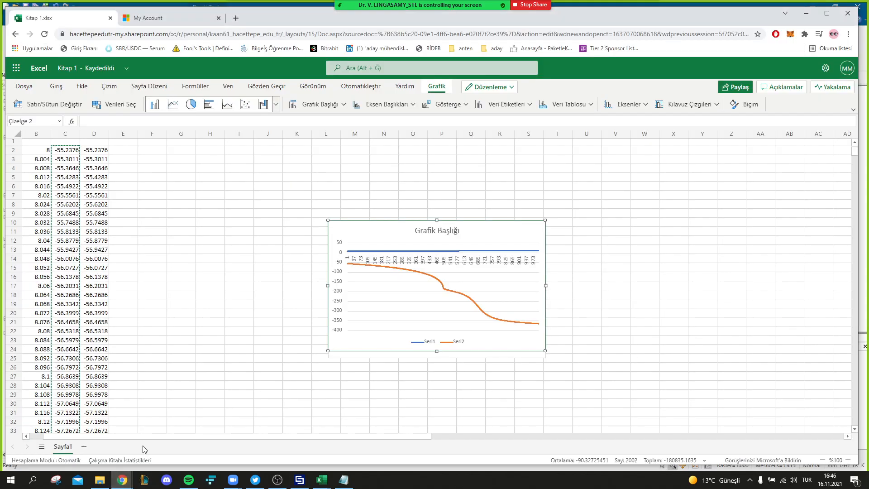
pyautogui.click(84, 446)
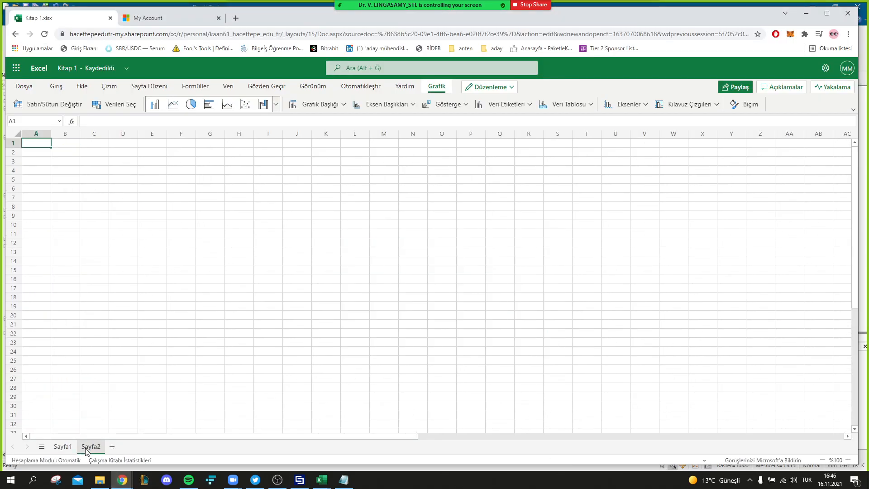
pyautogui.hotkey('ctrl', 'v')
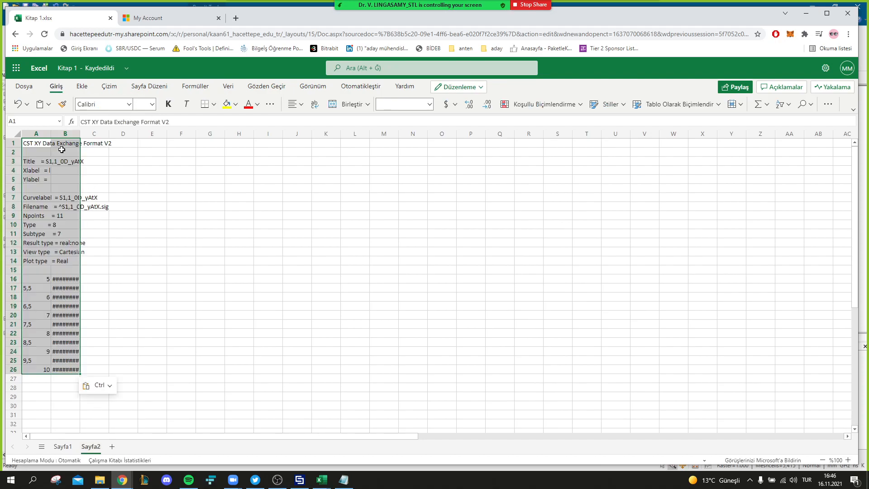
# - Widen column B of Sayfa2 to fit its numbers in full
pyautogui.click(168, 324)
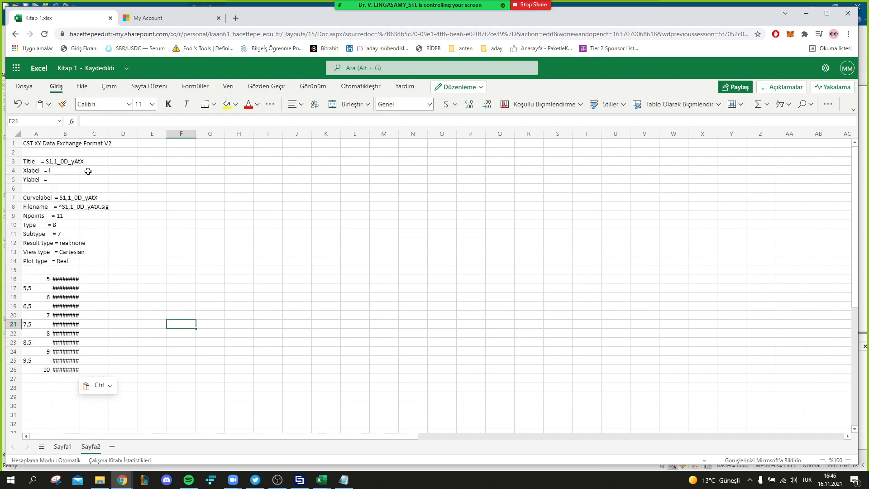
pyautogui.moveTo(80, 134); pyautogui.dragTo(82, 134)
pyautogui.doubleClick(80, 134)
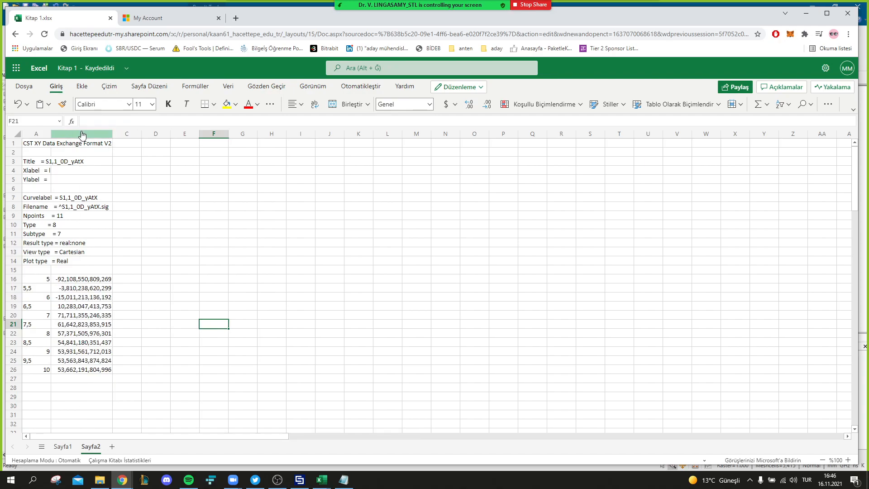
pyautogui.click(81, 134)
pyautogui.click(241, 333)
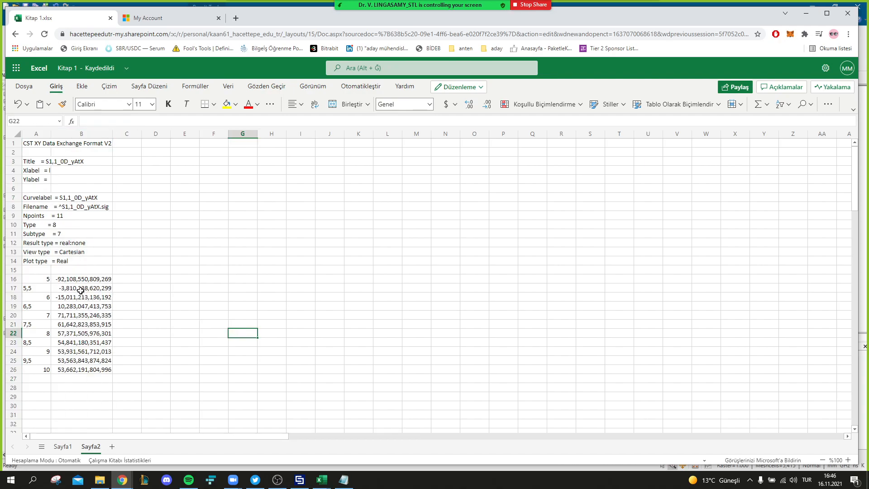
# - Insert a line chart of the data in A16:B26 and inspect the first result value in B16
pyautogui.moveTo(34, 277); pyautogui.dragTo(110, 374)
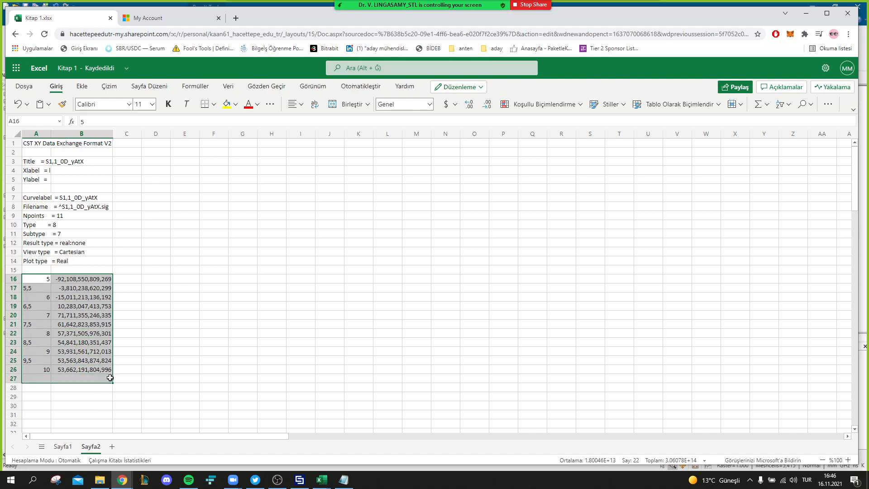
pyautogui.click(110, 376)
pyautogui.click(155, 332)
pyautogui.moveTo(27, 276); pyautogui.dragTo(102, 370)
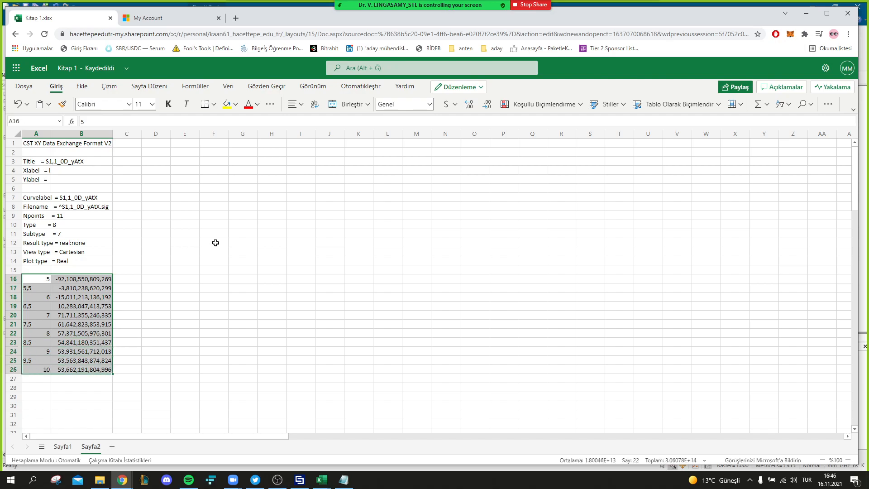
pyautogui.click(82, 86)
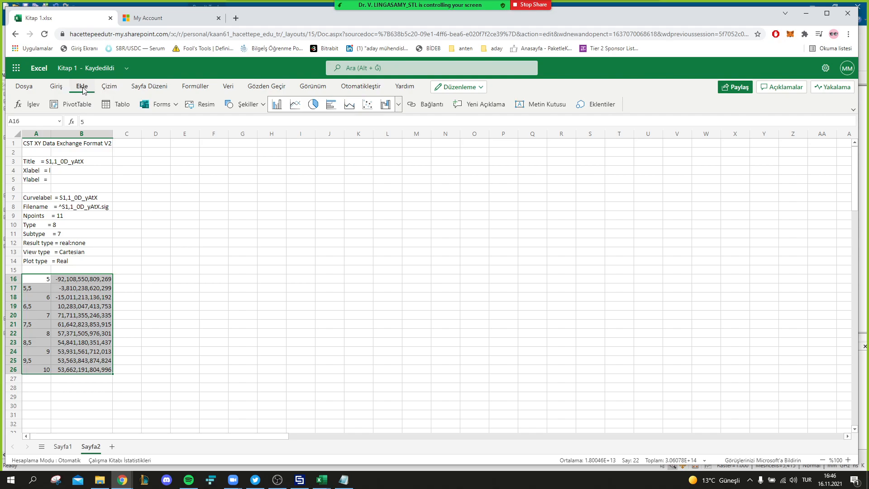
pyautogui.click(294, 105)
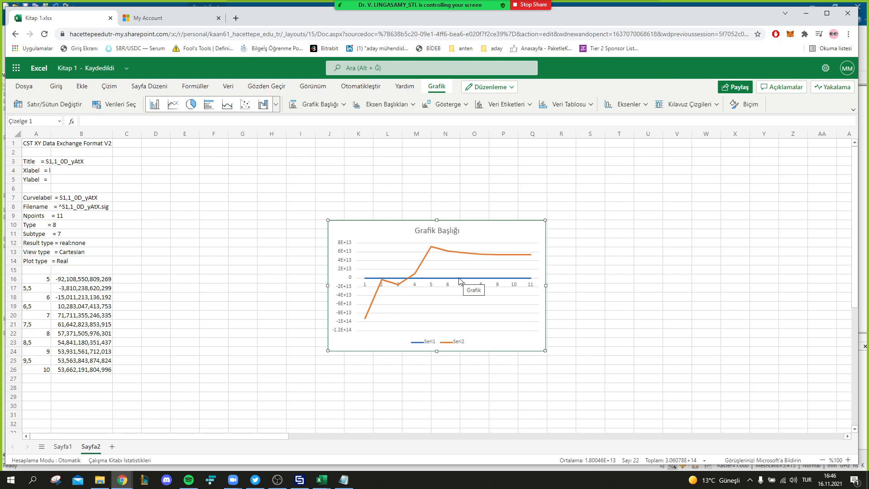
pyautogui.click(82, 278)
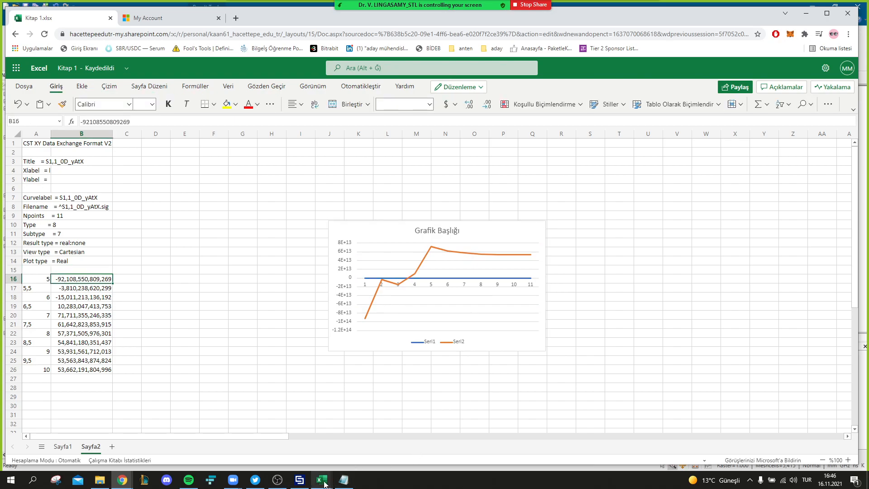
# - Switch to CST and export the S1,1_0D_yAtX plot data as an ASCII file named Phase vs element size on the desktop
pyautogui.click(295, 480)
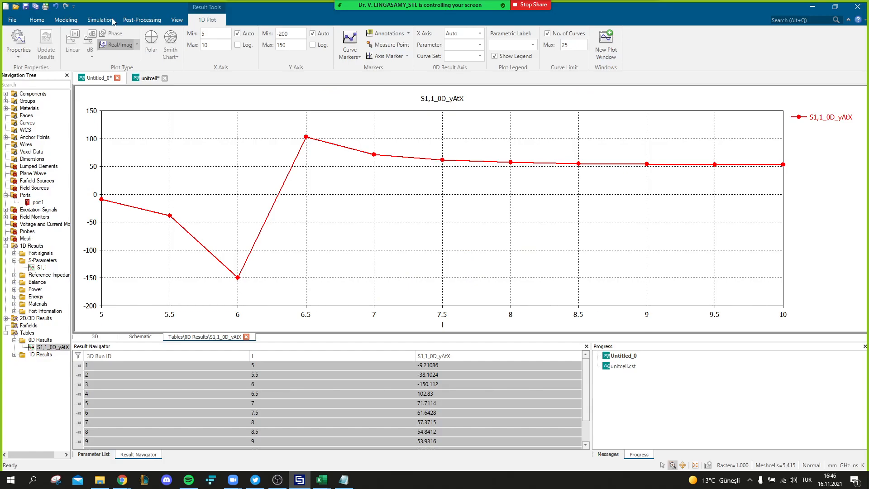
pyautogui.click(137, 21)
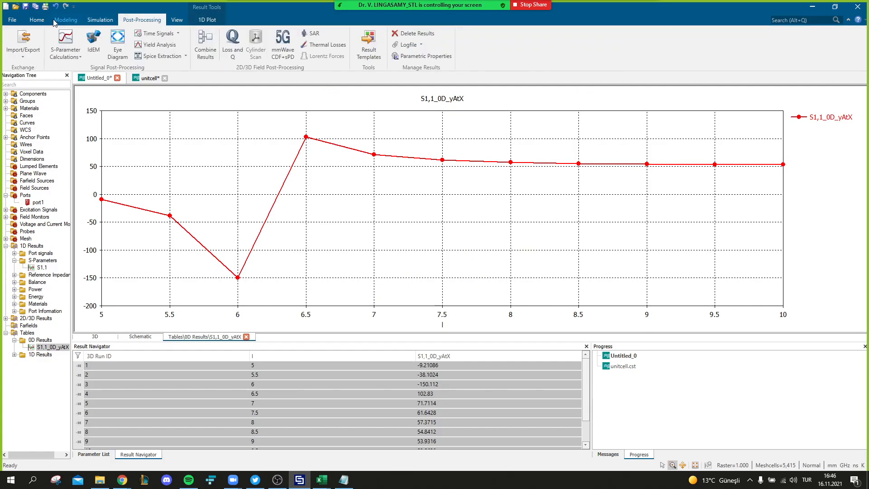
pyautogui.click(24, 54)
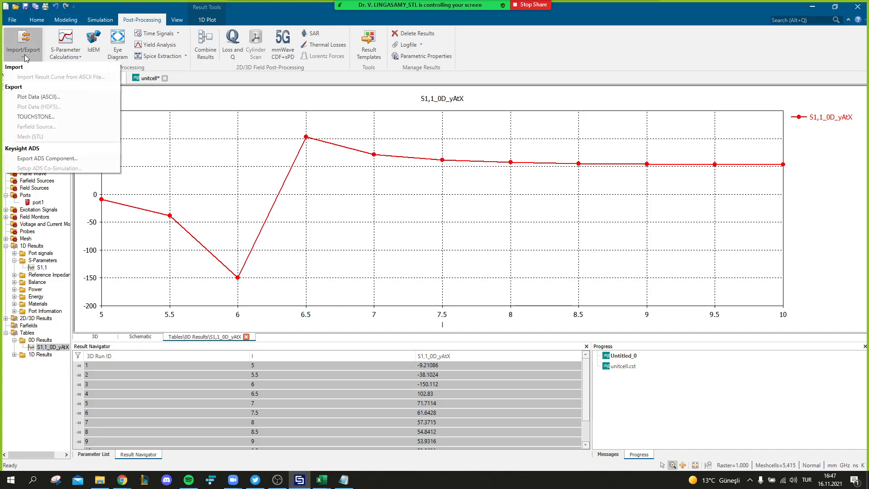
pyautogui.click(37, 97)
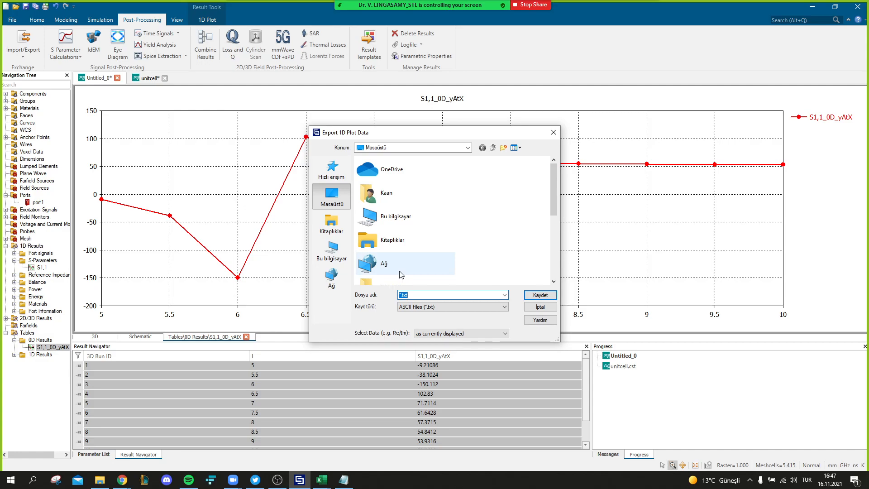
pyautogui.write('Phase vs element s')
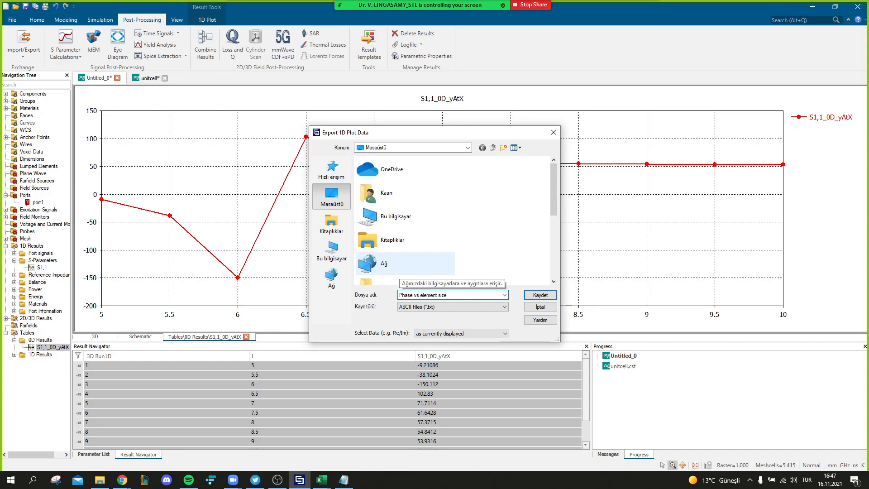
pyautogui.write('ize')
pyautogui.click(540, 294)
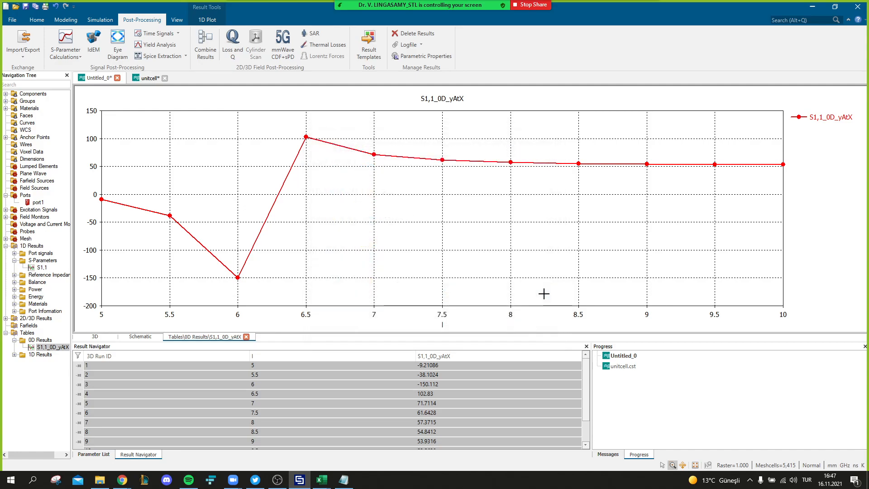
# - Open the Phase vs element size text file from the desktop and copy its numeric data rows
pyautogui.press('super+d')
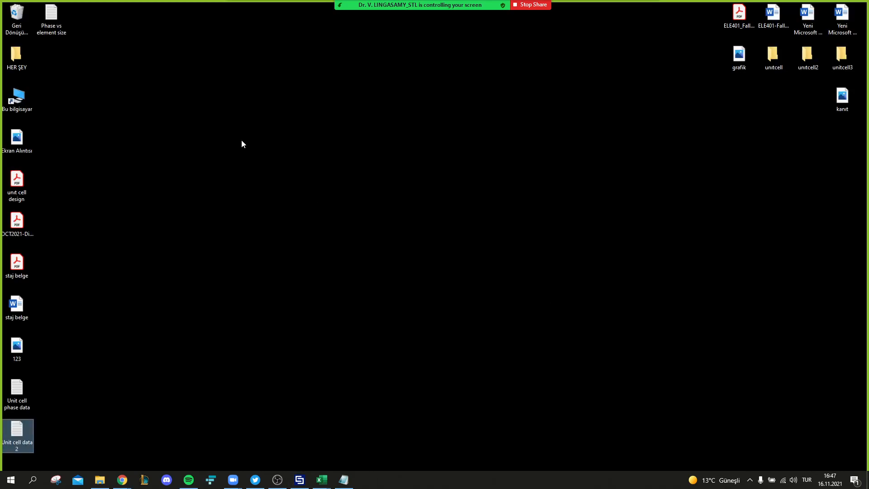
pyautogui.doubleClick(47, 14)
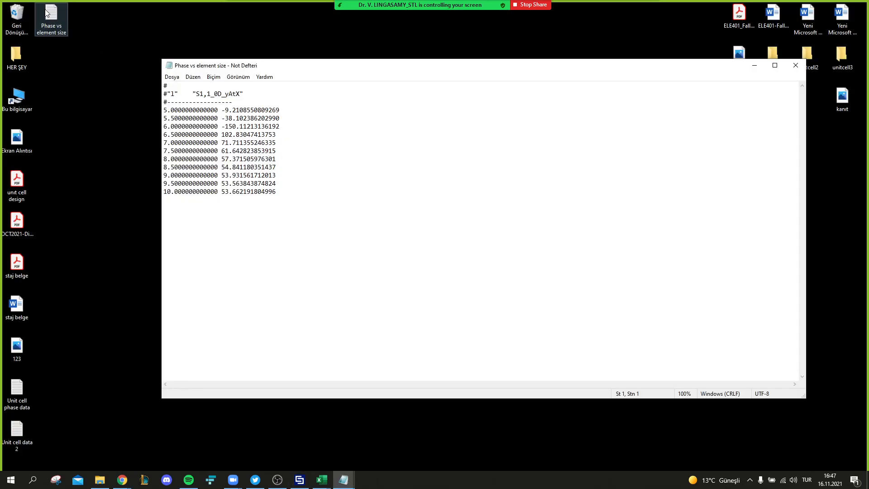
pyautogui.moveTo(290, 190); pyautogui.dragTo(161, 109)
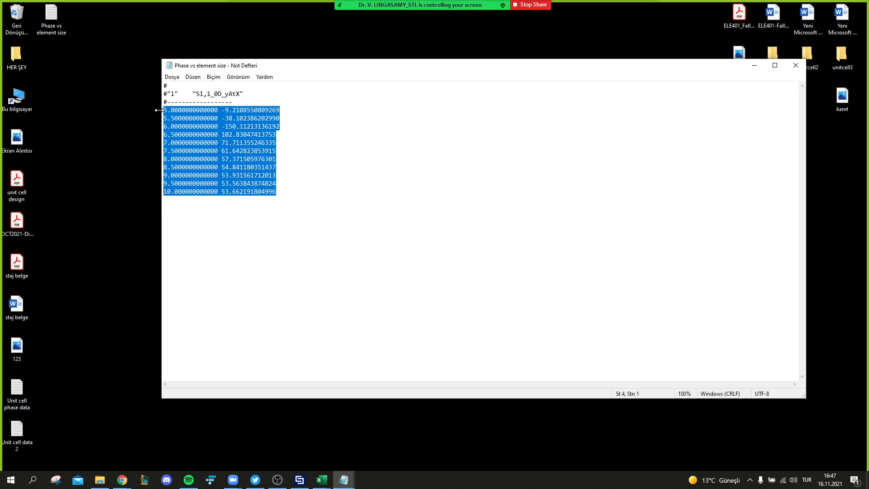
# - In the Kitap 1.xlsx workbook in Chrome, paste the copied rows at A1 of a new sheet and insert a line chart of A1:B11
pyautogui.click(125, 483)
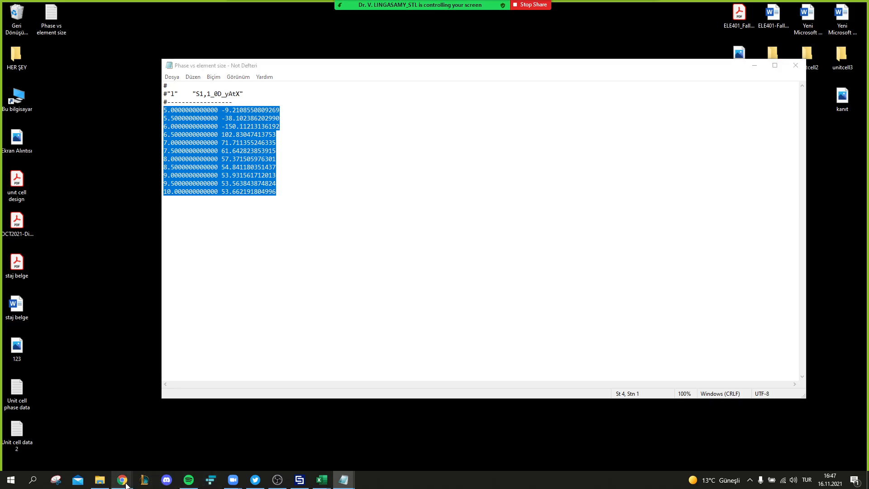
pyautogui.click(162, 428)
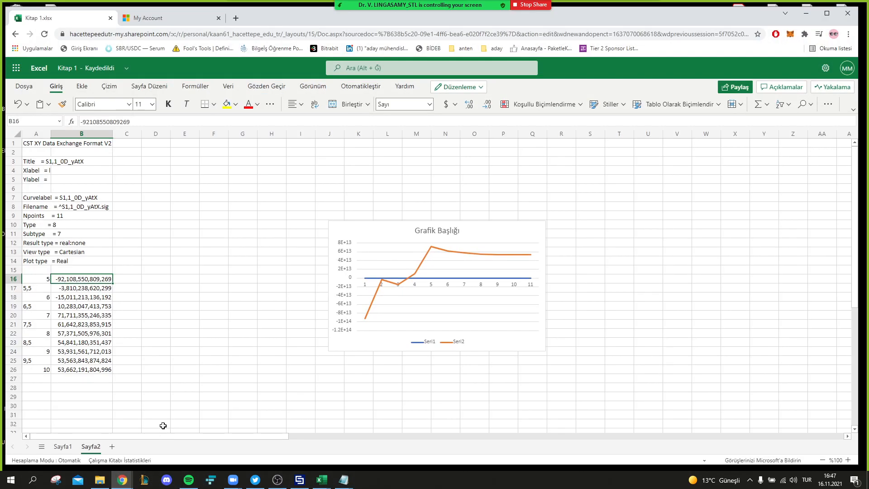
pyautogui.click(112, 446)
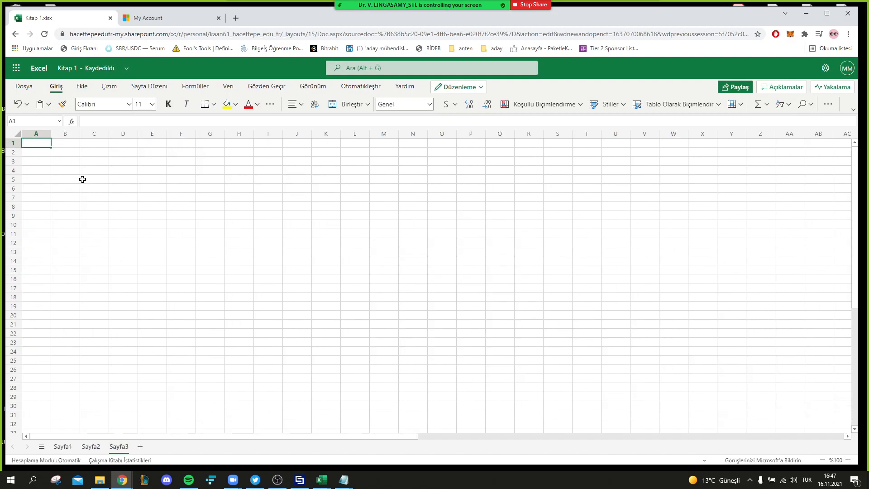
pyautogui.write('5\t-9.21086 5.5\t-38.1024 6\t-150.112 6.5\t102.8305 7\t71.71136 7.5\t61.64282 8\t57.37151 8.5\t54.84118 9\t53.93156 9.5\t53.56384 10\t53.66219')
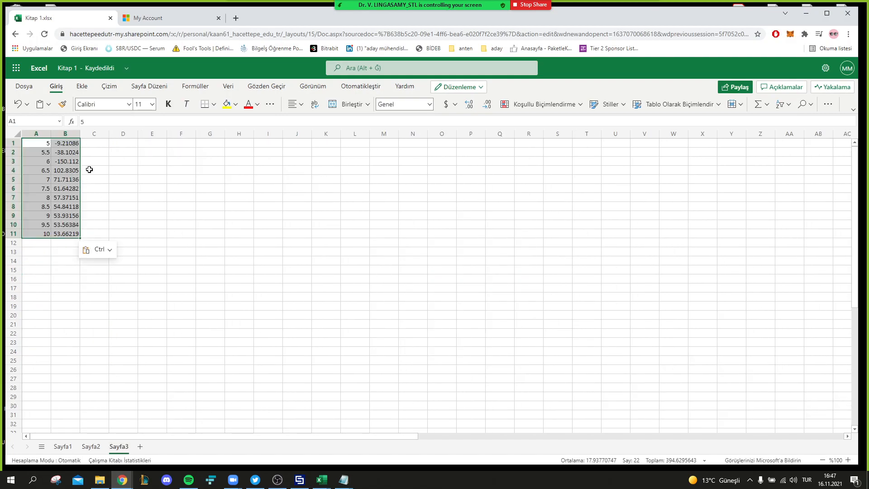
pyautogui.click(82, 86)
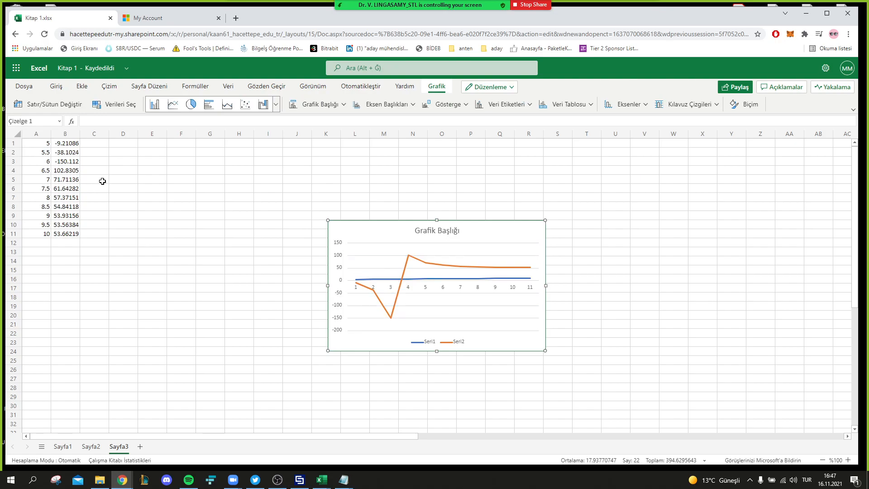
# - Enter the formula =B4-360 in C4 and fill it down to C11
pyautogui.click(92, 170)
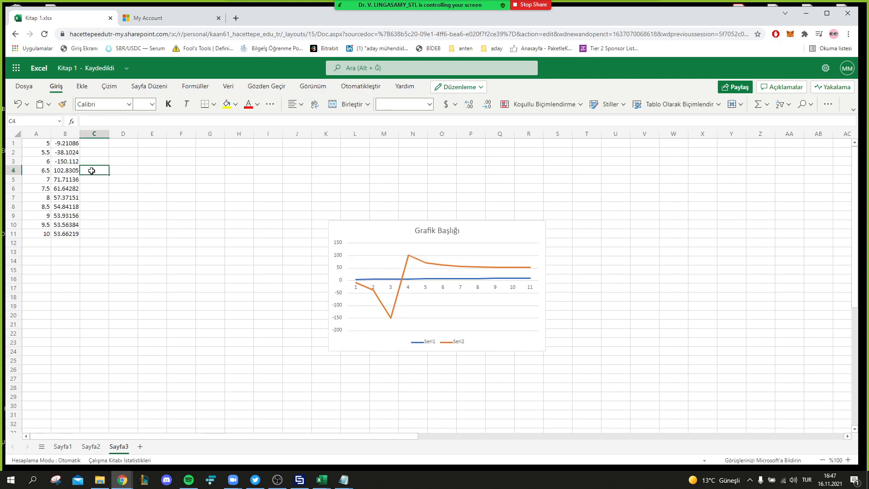
pyautogui.write('=B4-360')
pyautogui.press('Return')
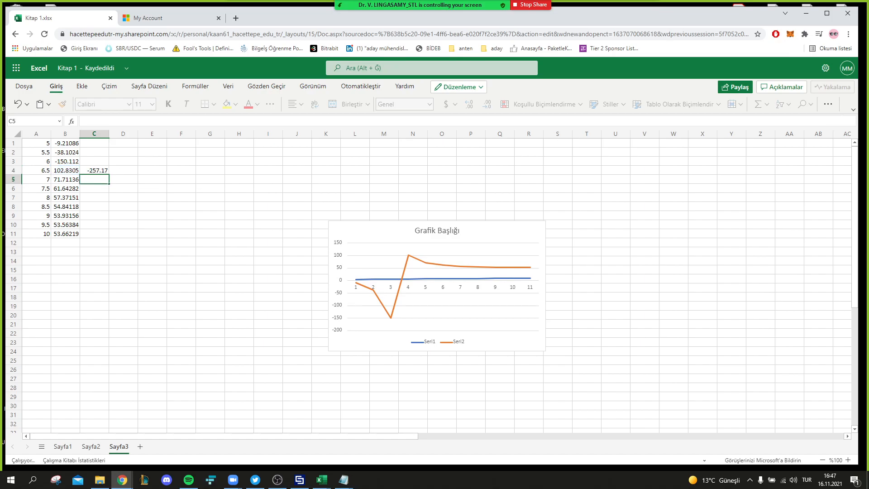
pyautogui.click(100, 170)
pyautogui.doubleClick(109, 174)
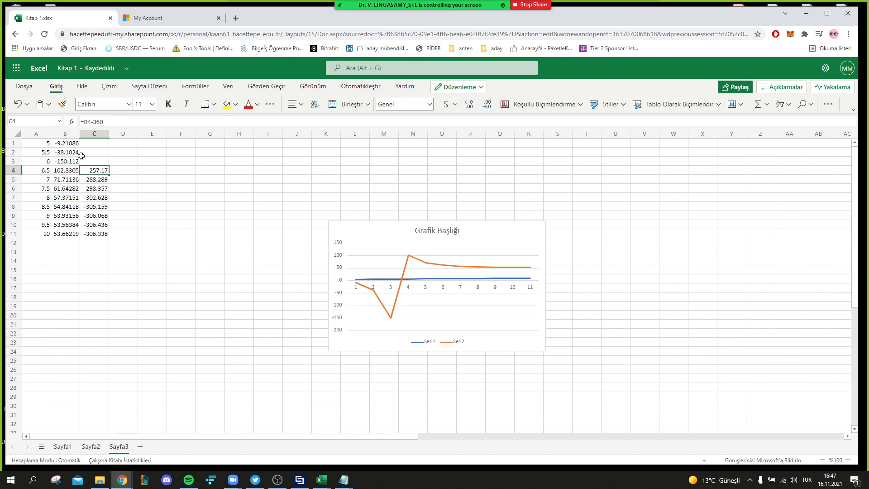
# - Copy the phase values in B1:B3 into C1:C3
pyautogui.click(63, 158)
pyautogui.moveTo(62, 158); pyautogui.dragTo(62, 144)
pyautogui.hotkey('ctrl', 'c')
pyautogui.click(89, 143)
pyautogui.hotkey('ctrl', 'v')
pyautogui.click(207, 197)
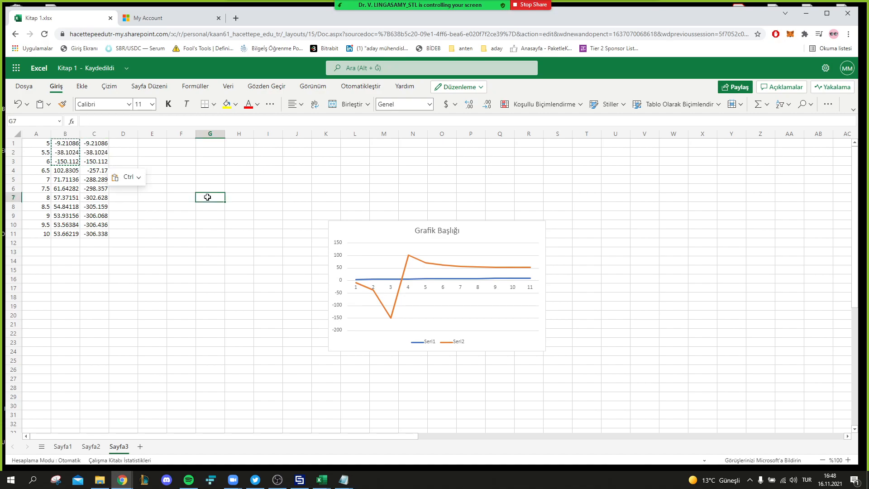
pyautogui.click(192, 190)
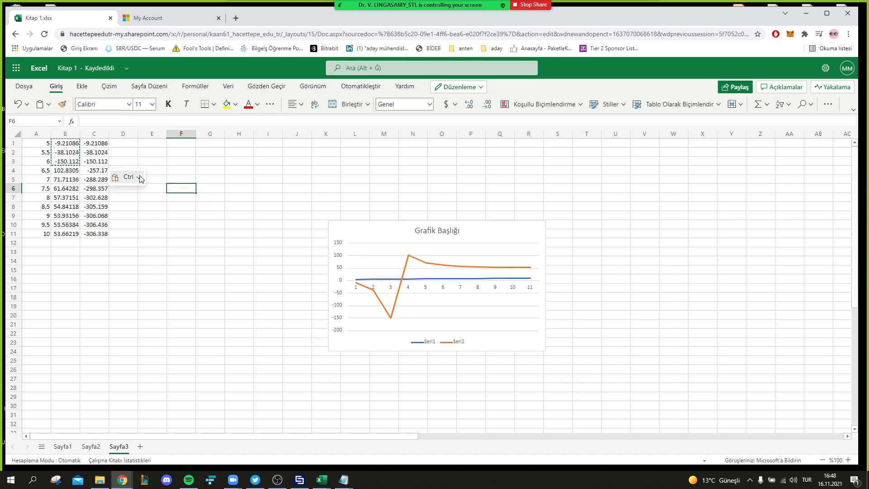
# - Insert a line chart of columns A and C and select its first series
pyautogui.click(44, 135)
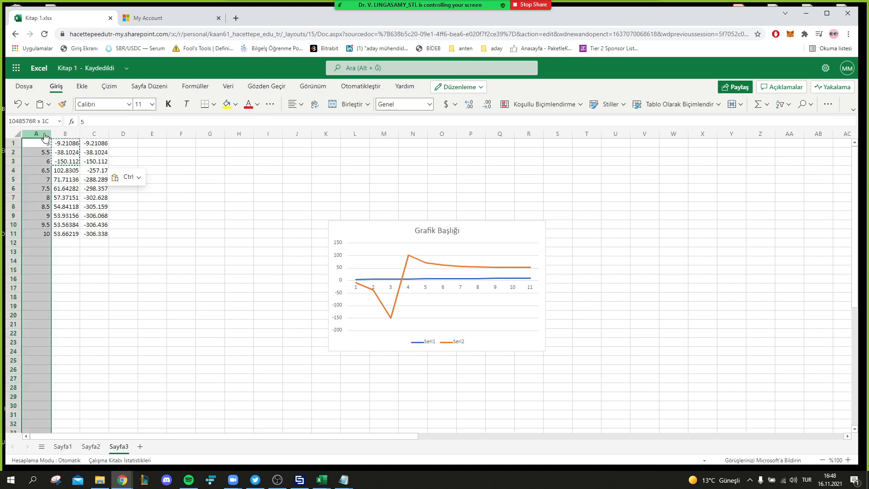
pyautogui.keyDown('ctrl'); pyautogui.click(94, 134); pyautogui.keyUp('ctrl')
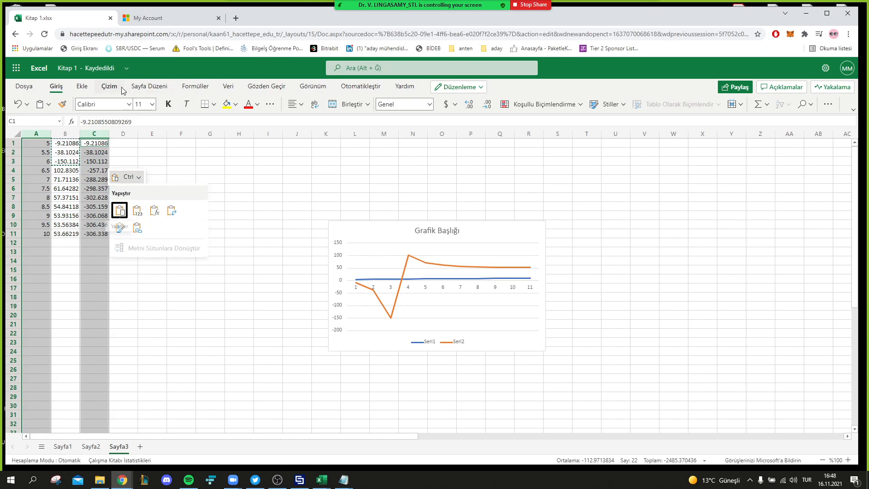
pyautogui.click(82, 87)
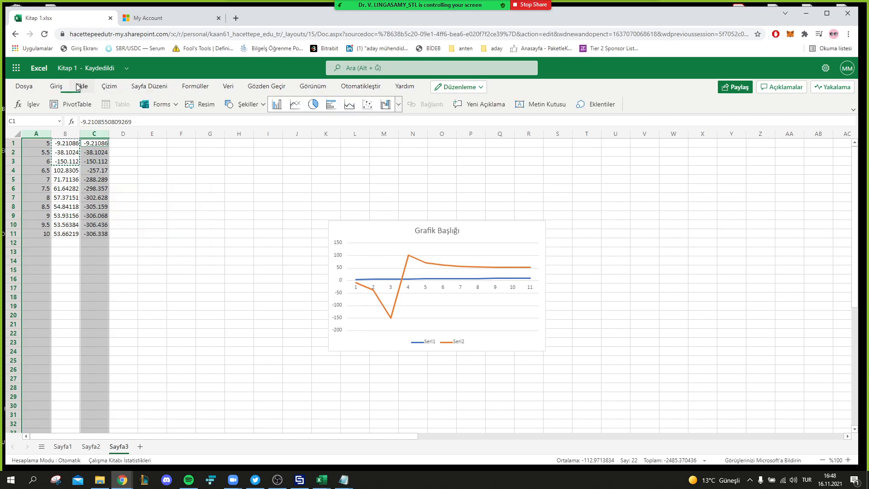
pyautogui.click(295, 108)
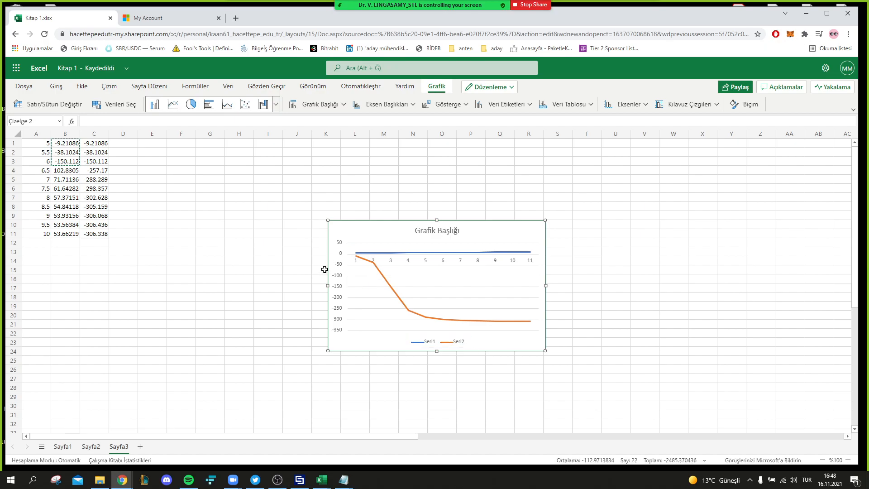
pyautogui.click(393, 253)
# - Switch to CST and set the parameter sweep of l to run from 1 to 15 with a step width of 0.2
pyautogui.click(300, 480)
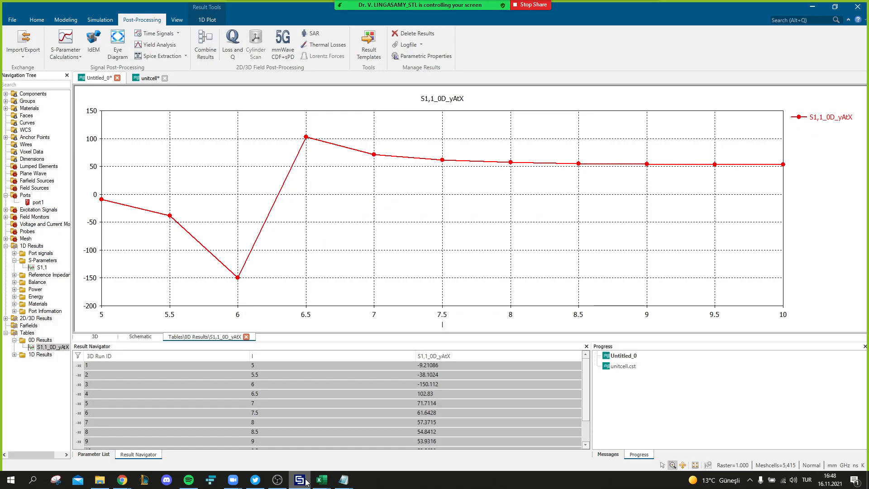
pyautogui.click(40, 22)
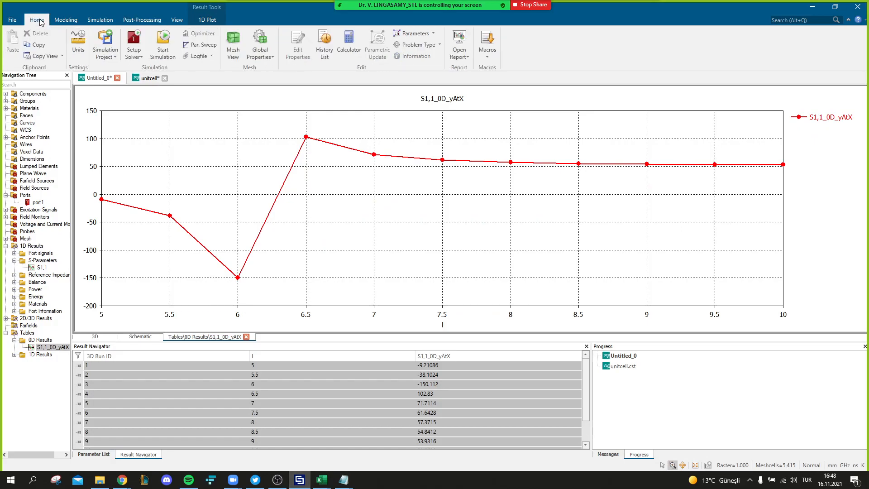
pyautogui.click(199, 44)
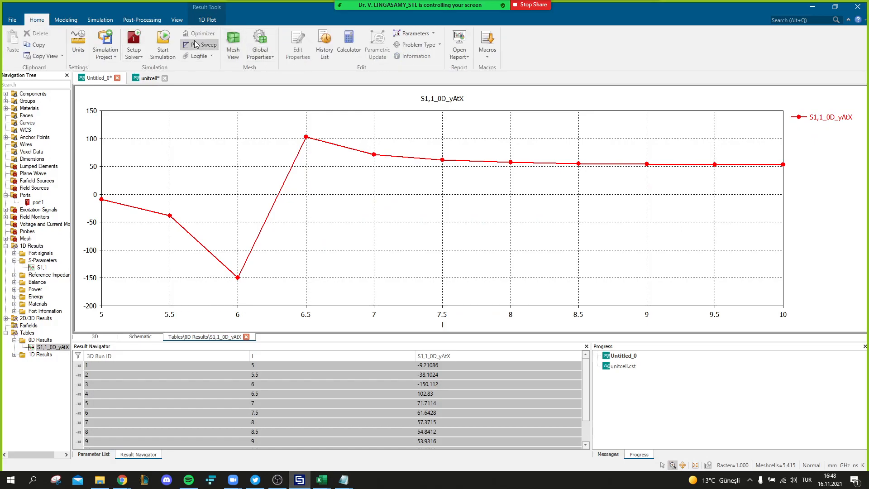
pyautogui.doubleClick(357, 200)
pyautogui.doubleClick(399, 232)
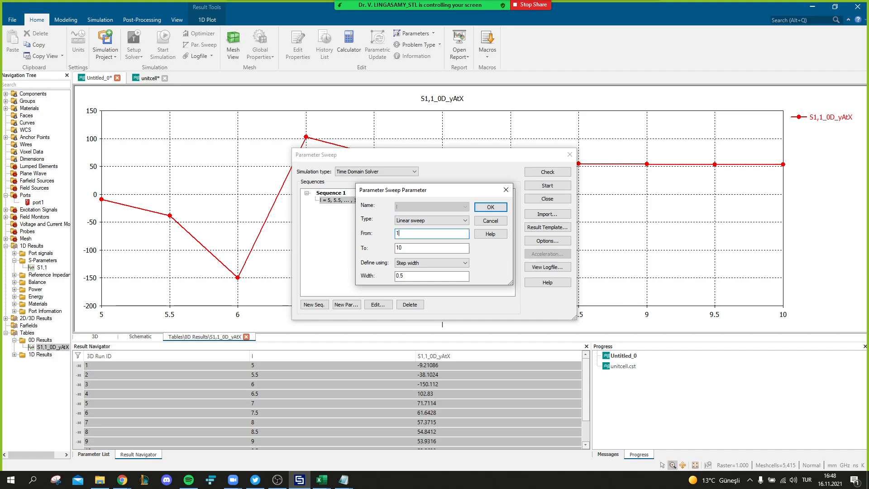
pyautogui.write('1')
pyautogui.press('Tab')
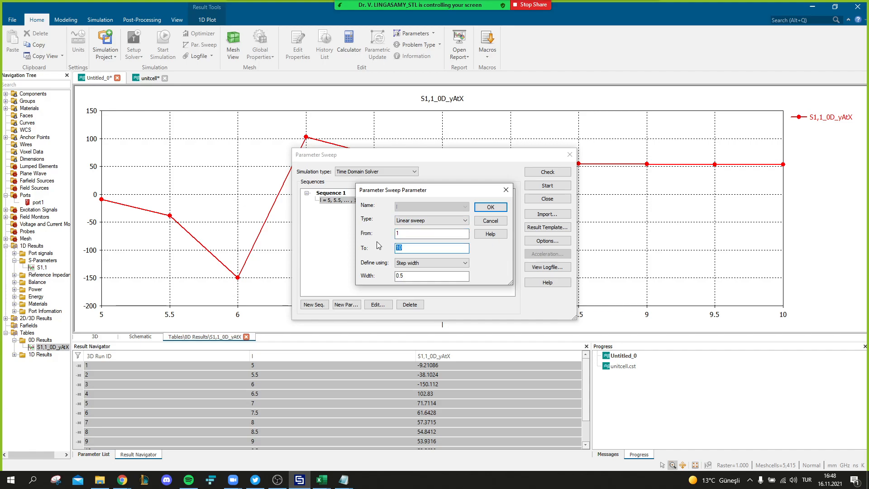
pyautogui.write('15')
pyautogui.click(414, 276)
pyautogui.press('BackSpace')
pyautogui.write('2')
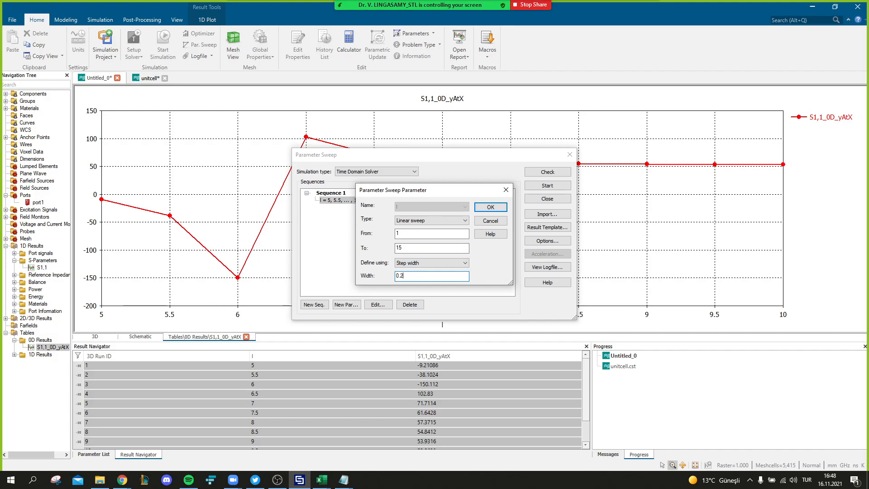
pyautogui.click(490, 208)
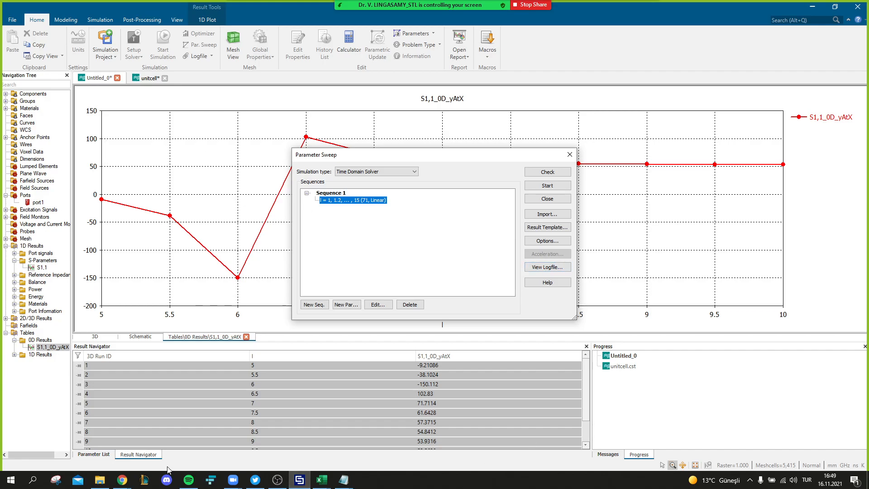
# - Switch back to the Kitap 1.xlsx workbook in Chrome to view the unwrapped phase chart
pyautogui.click(125, 481)
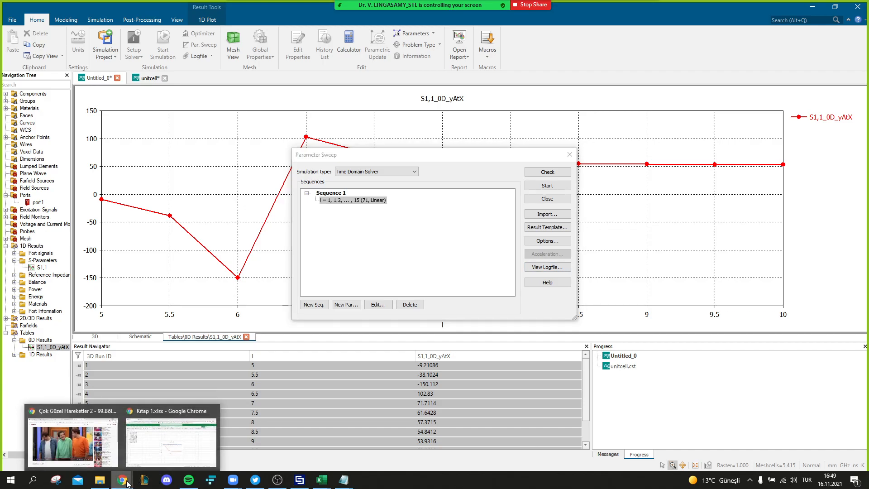
pyautogui.click(151, 441)
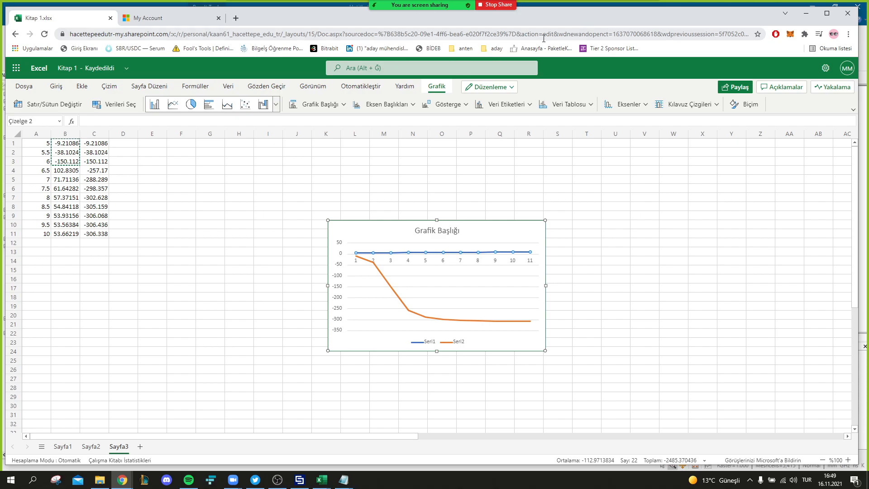
# - Stop the Zoom screen share, end the meeting for all participants and close the Zoom window
pyautogui.click(502, 7)
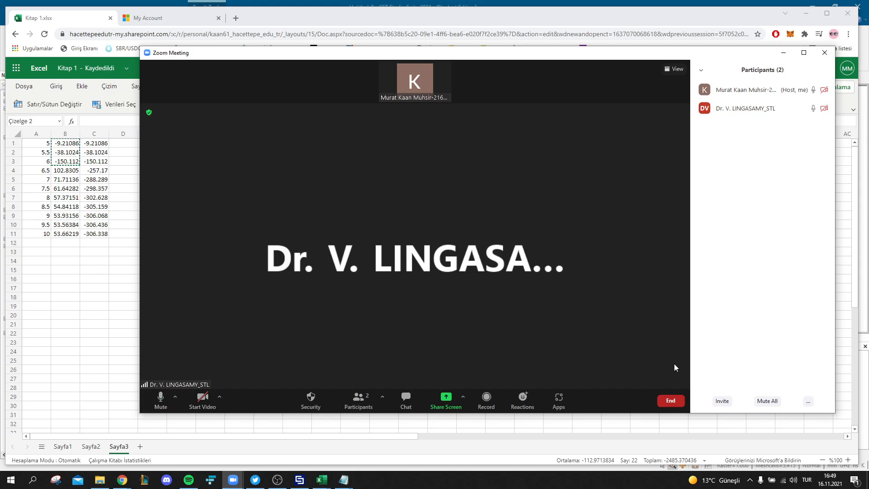
pyautogui.click(669, 401)
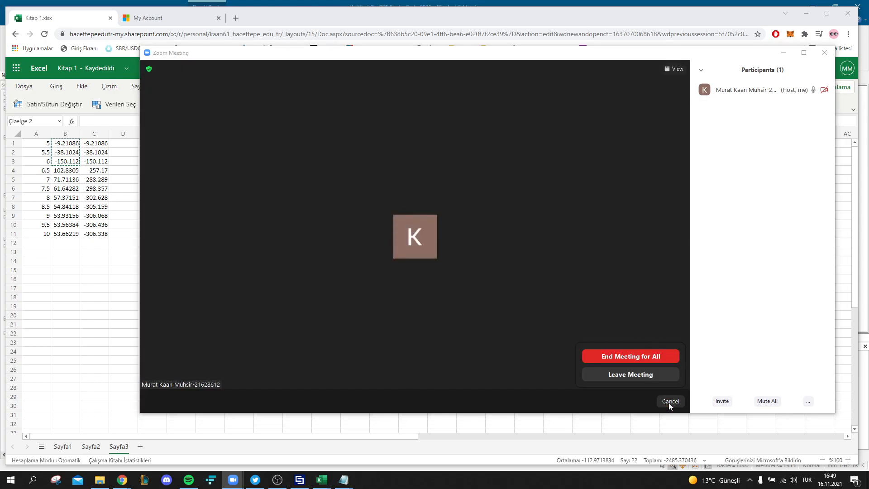
pyautogui.click(639, 357)
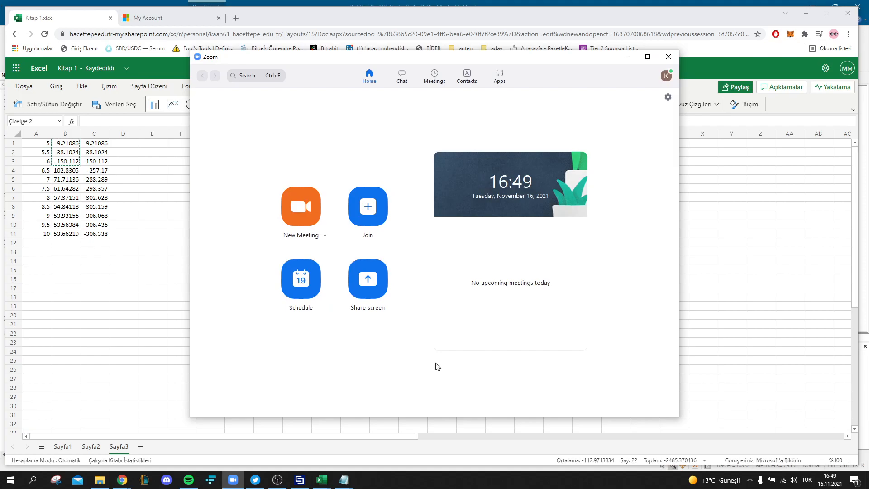
pyautogui.click(667, 57)
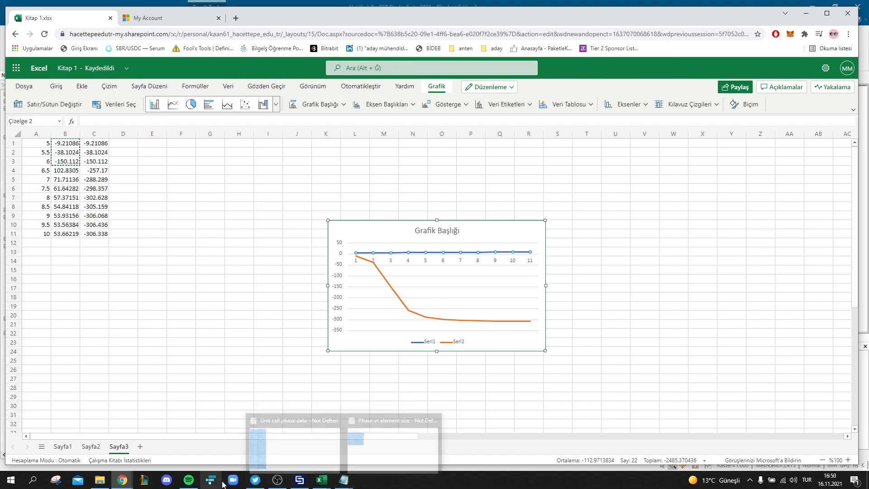
pyautogui.click(284, 482)
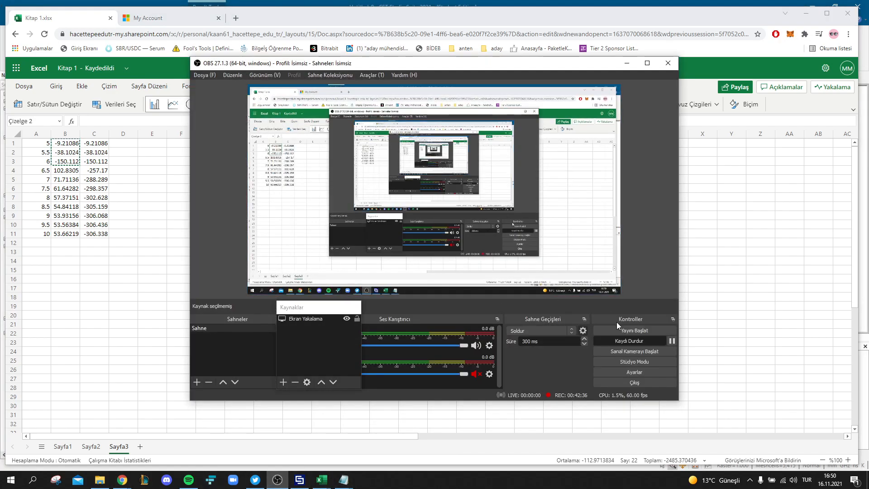